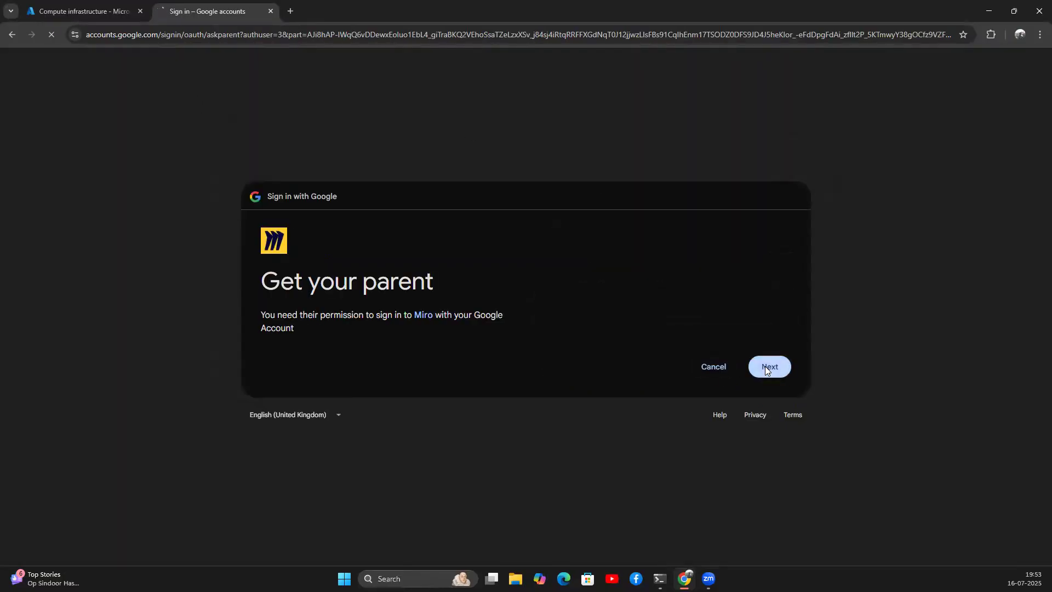
# Step: Choose the approving parent account, approve Miro's access request and confirm its permissions
pyautogui.click(767, 366)
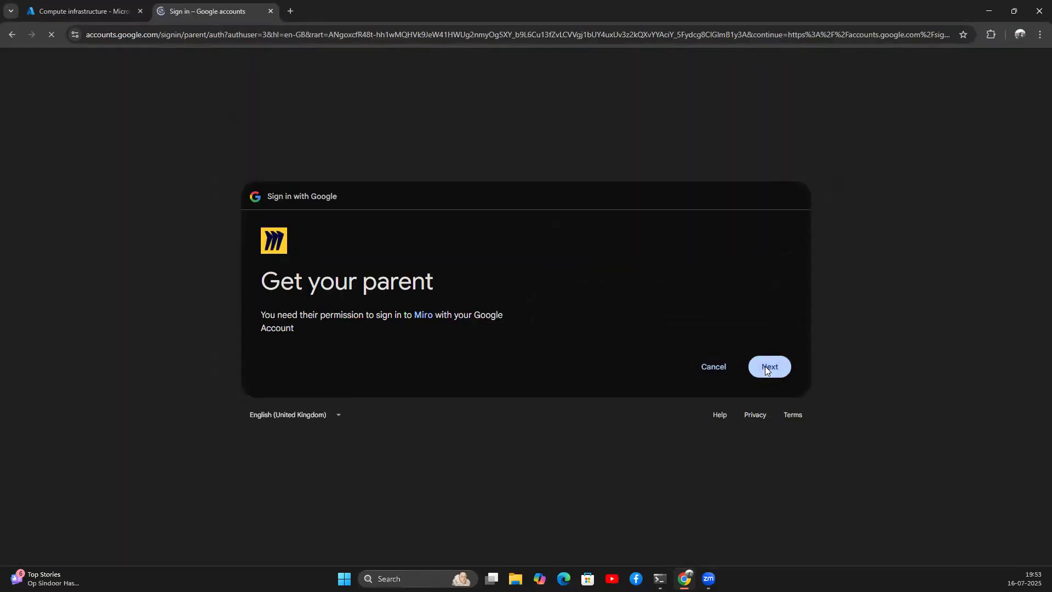
pyautogui.click(461, 295)
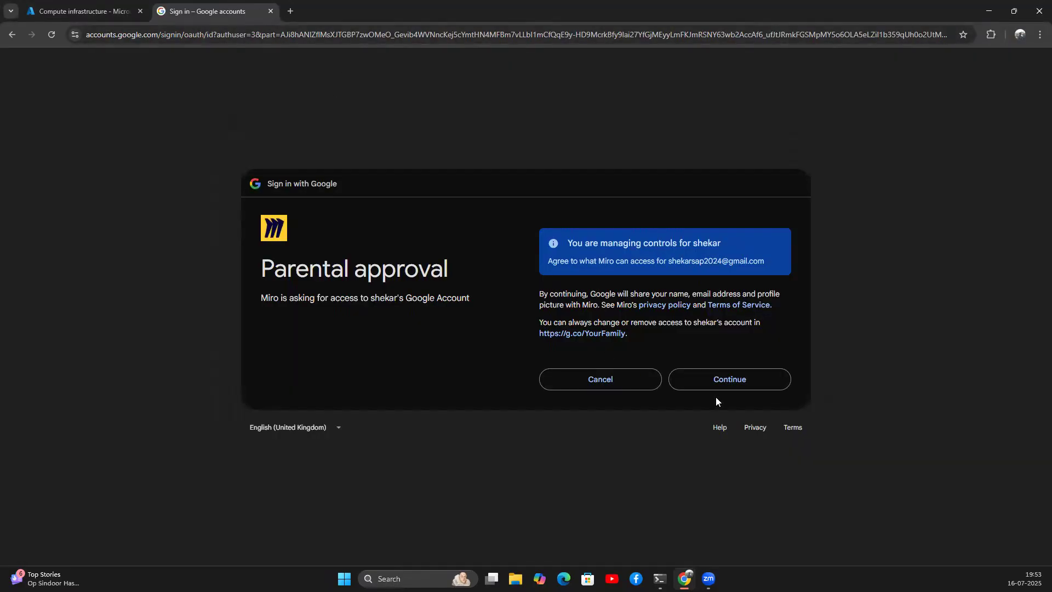
pyautogui.click(712, 380)
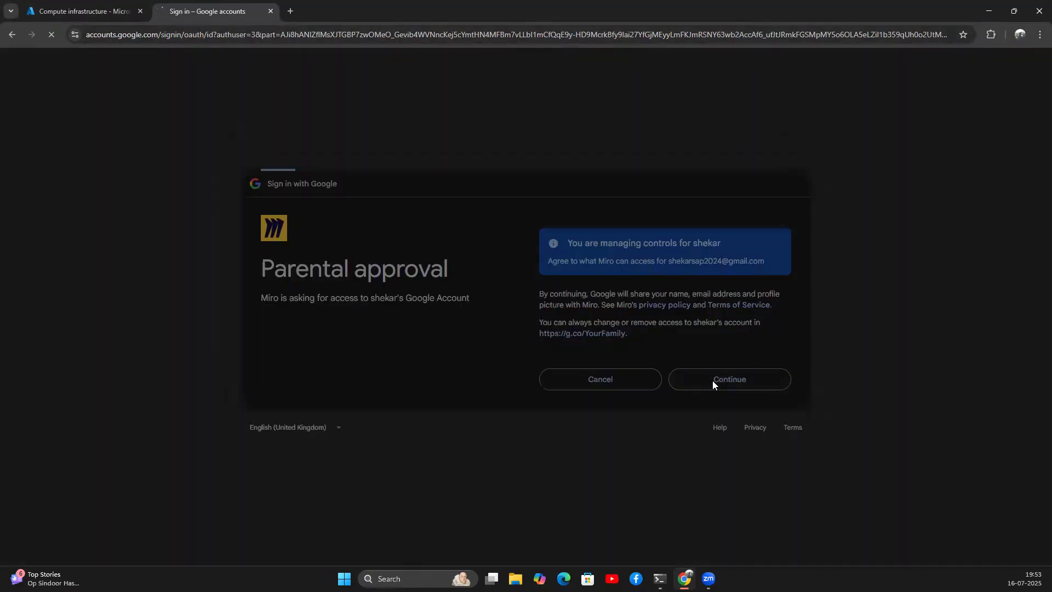
pyautogui.scroll(-3, 609, 357)
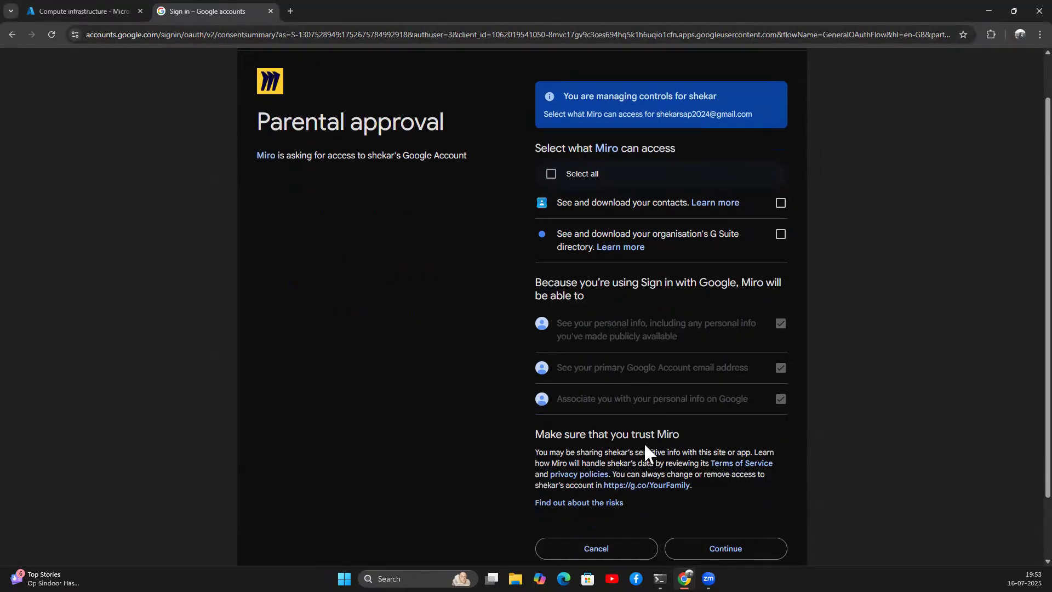
pyautogui.click(688, 468)
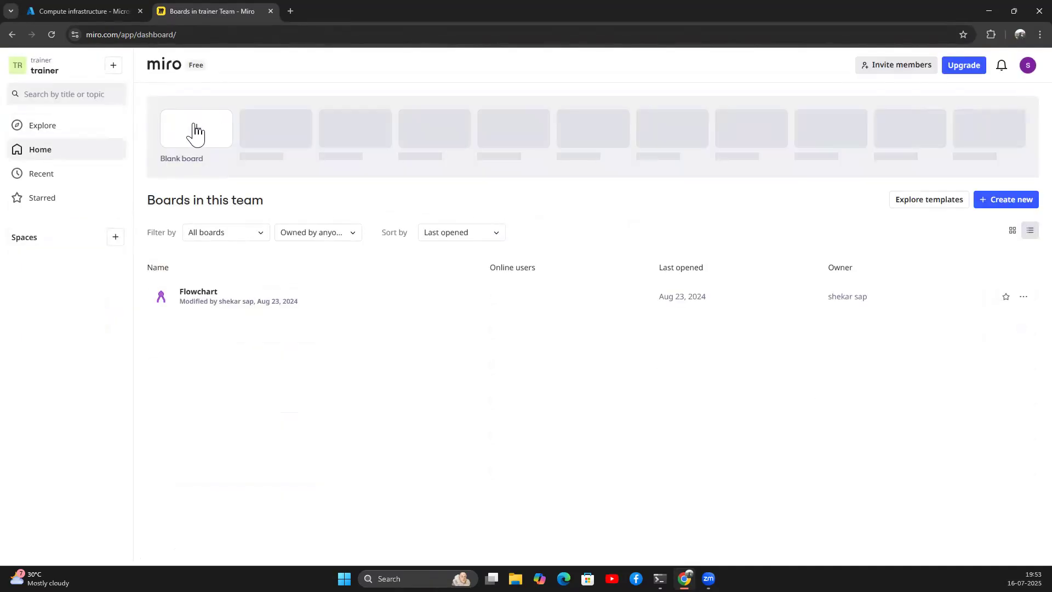
# Step: Create a blank Miro board and select the pen drawing tool
pyautogui.click(1018, 209)
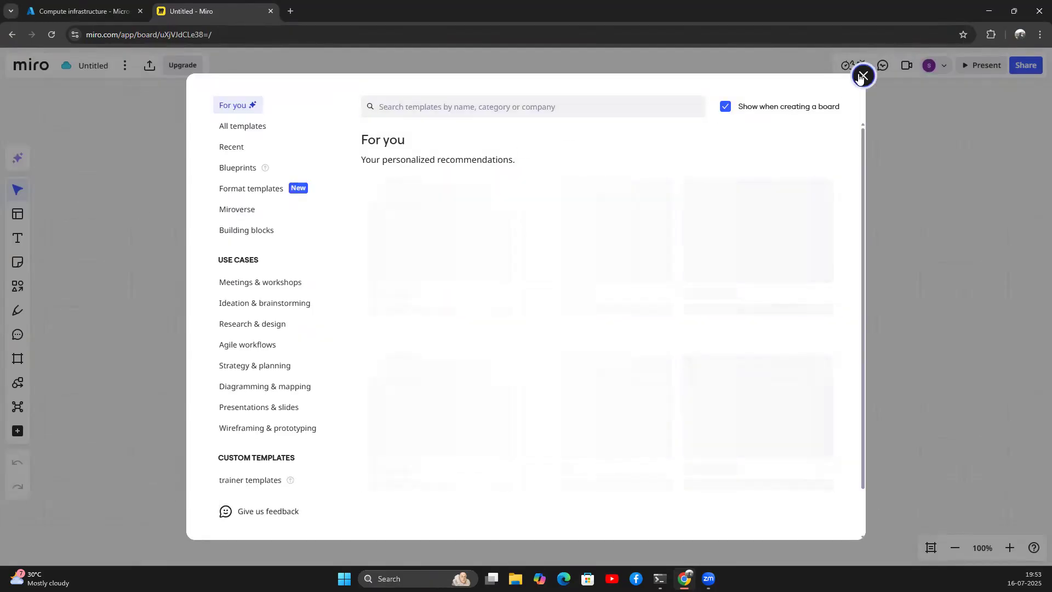
pyautogui.click(861, 76)
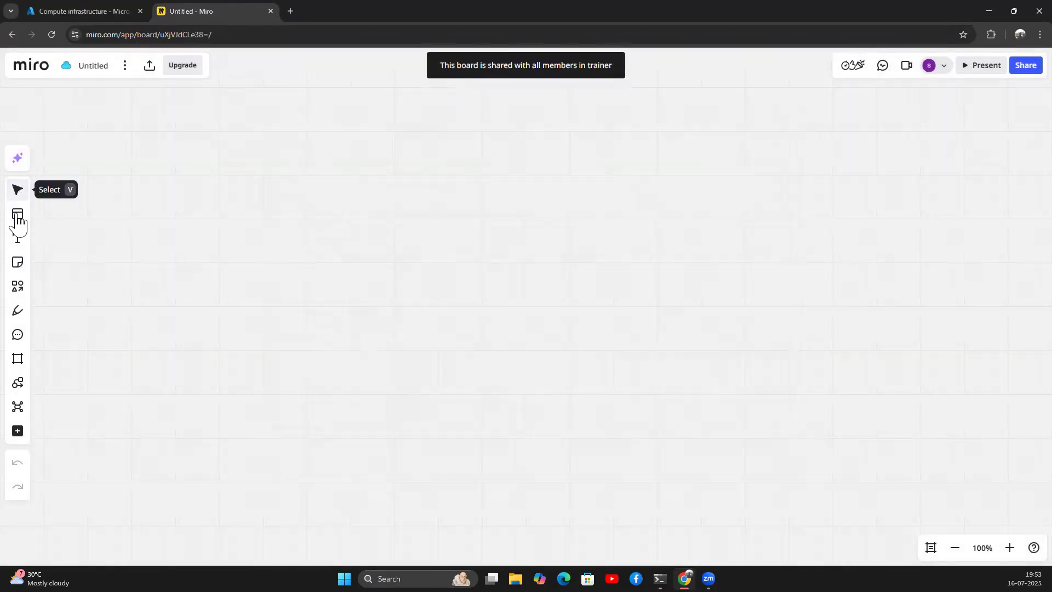
pyautogui.click(17, 310)
pyautogui.click(48, 258)
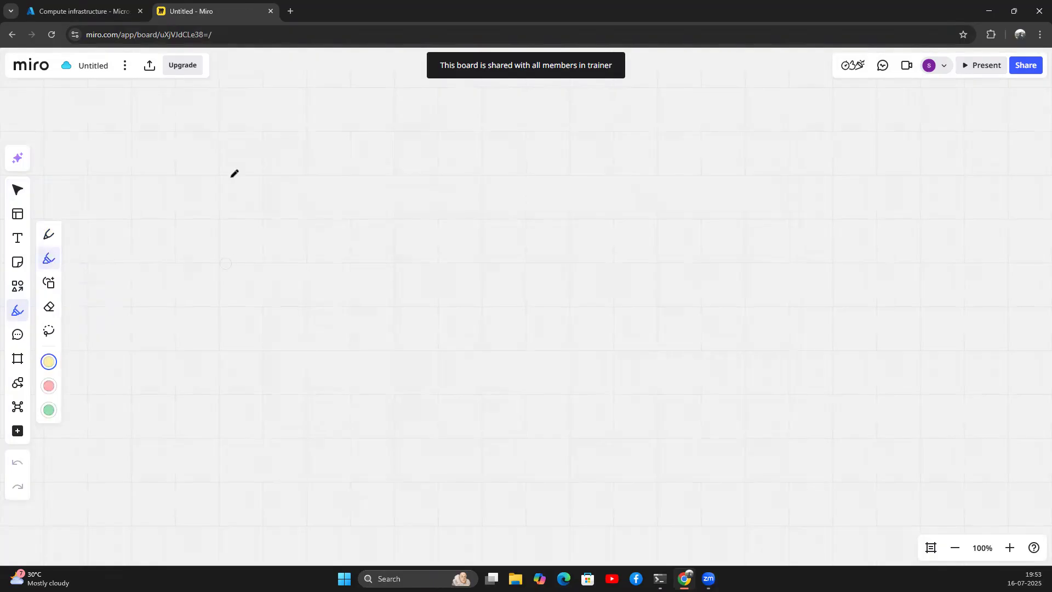
pyautogui.click(48, 234)
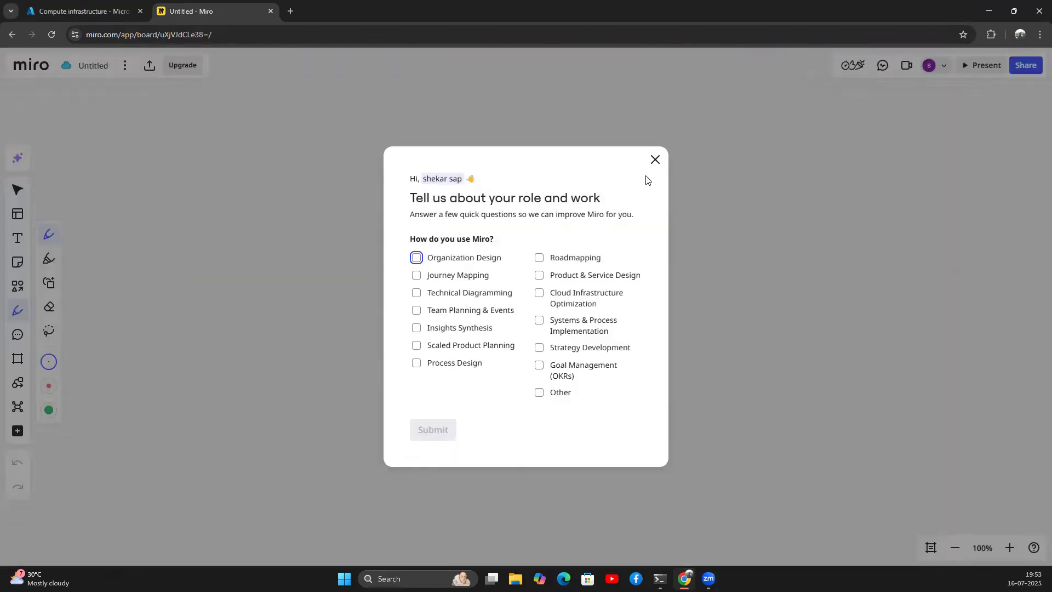
pyautogui.click(654, 159)
# Step: Hand-draw LB, N/W, VM and LB with a brace and underlines
pyautogui.moveTo(168, 123); pyautogui.dragTo(162, 166)
pyautogui.moveTo(188, 122)
pyautogui.mouseDown()
pyautogui.moveTo(192, 160)
pyautogui.moveTo(212, 171)
pyautogui.mouseUp()
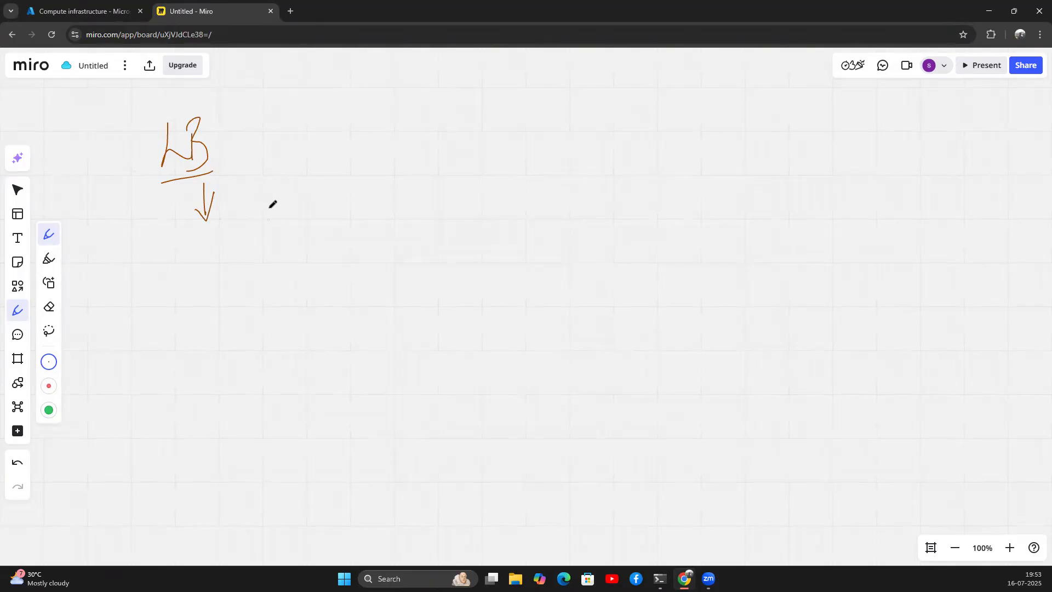
pyautogui.moveTo(282, 186); pyautogui.dragTo(283, 229)
pyautogui.moveTo(290, 206); pyautogui.dragTo(301, 184)
pyautogui.moveTo(287, 300)
pyautogui.mouseDown()
pyautogui.moveTo(301, 301)
pyautogui.moveTo(320, 326)
pyautogui.mouseUp()
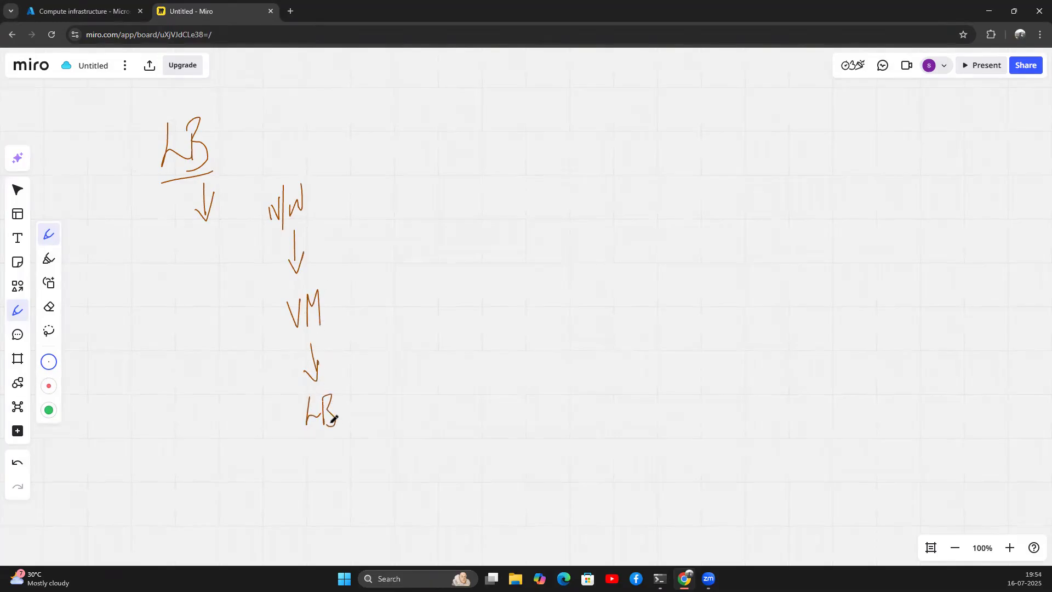
pyautogui.moveTo(260, 199)
pyautogui.mouseDown()
pyautogui.moveTo(247, 312)
pyautogui.moveTo(285, 410)
pyautogui.mouseUp()
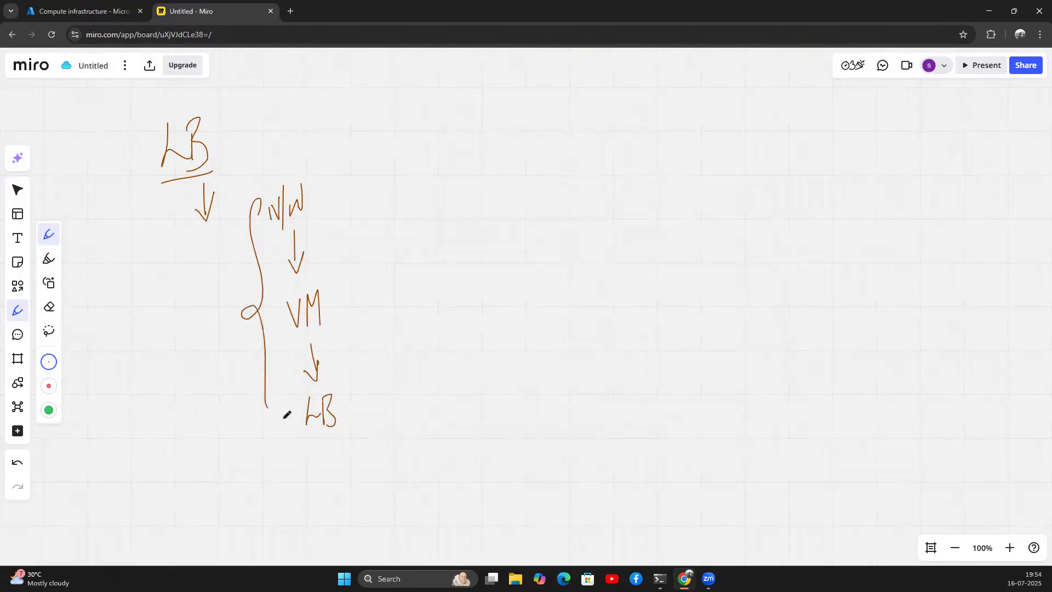
pyautogui.moveTo(364, 436); pyautogui.dragTo(306, 446)
pyautogui.moveTo(264, 227); pyautogui.dragTo(315, 212)
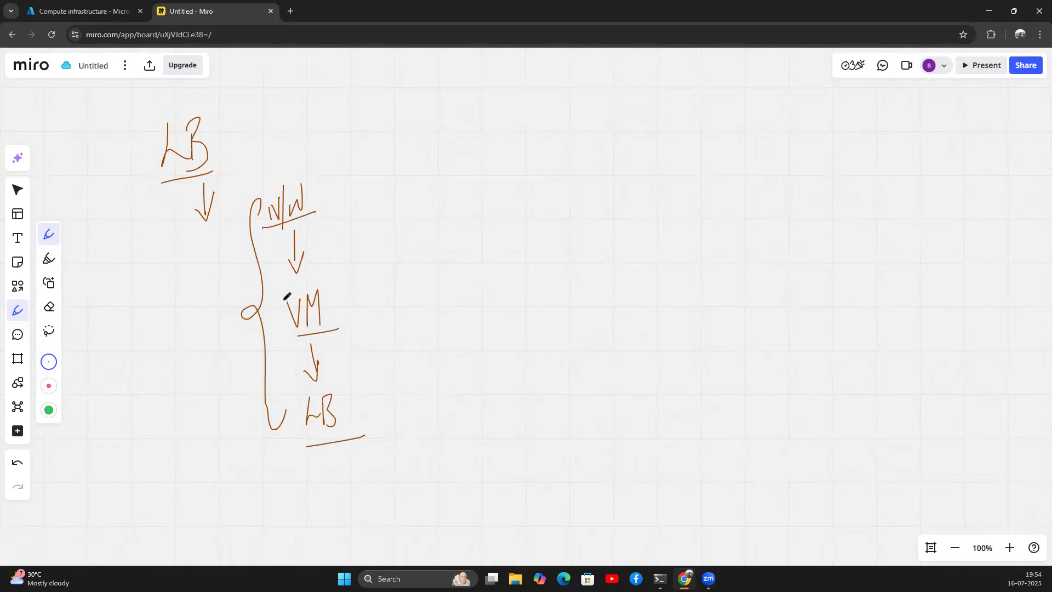
pyautogui.click(24, 15)
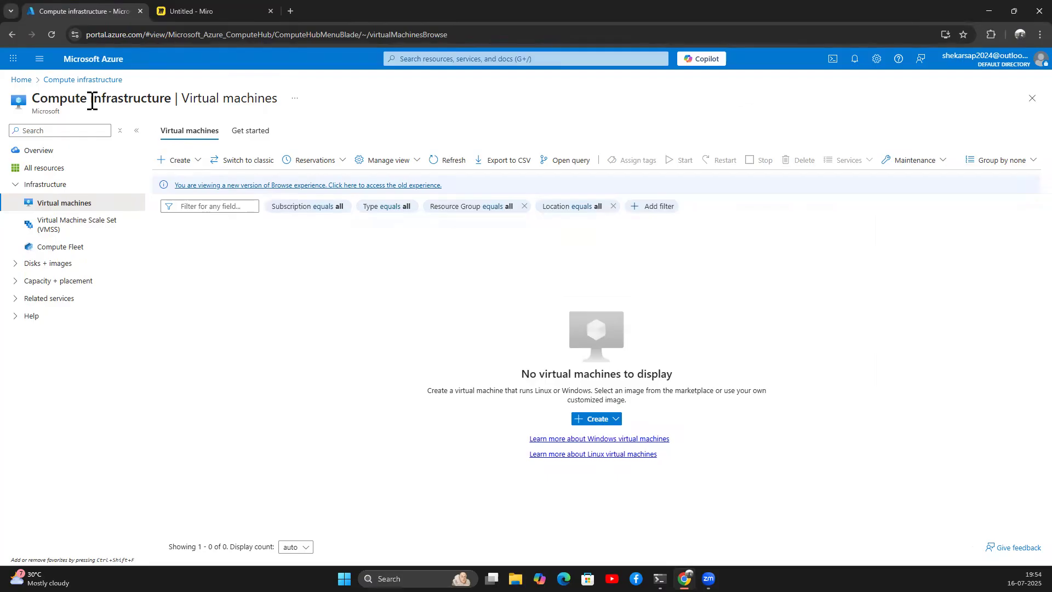
# Step: Create resource group lb-rg (North Europe, Pay-As-You-Go) from the Resource groups list
pyautogui.click(21, 80)
pyautogui.click(322, 137)
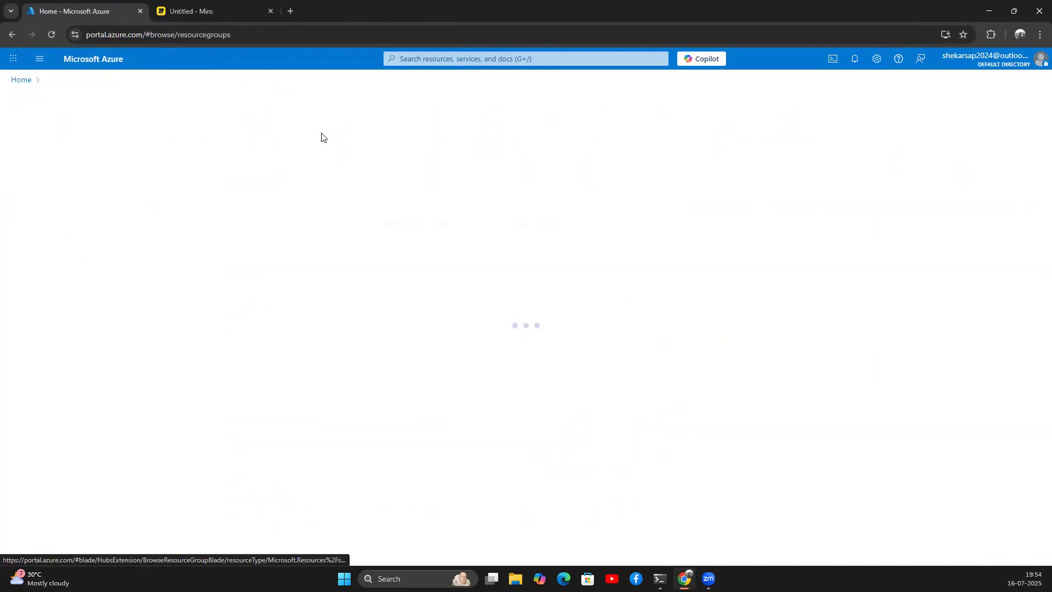
pyautogui.click(33, 136)
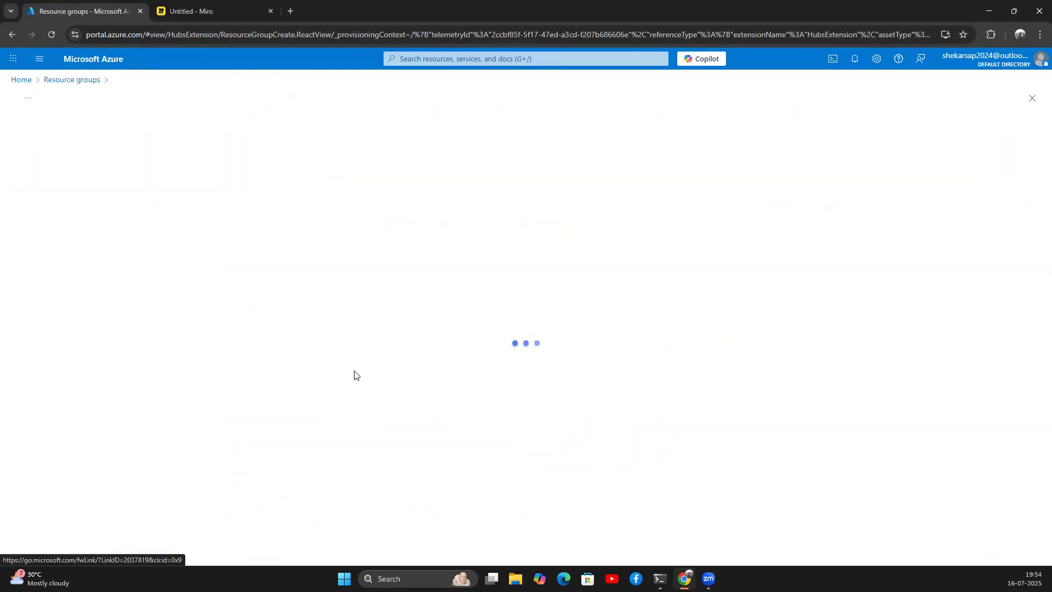
pyautogui.click(187, 228)
pyautogui.write('lb-rg')
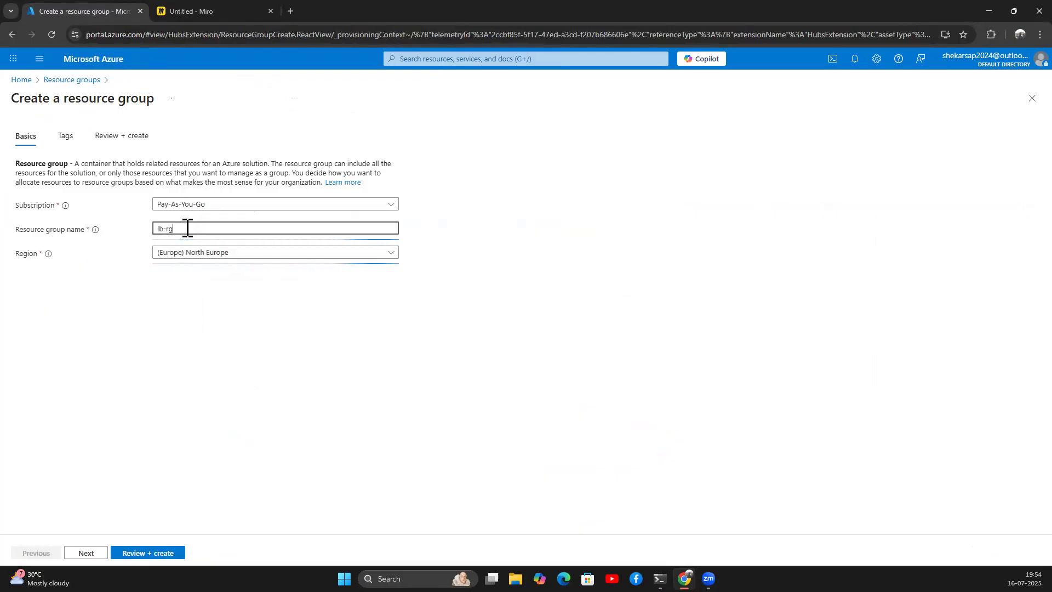
pyautogui.click(154, 554)
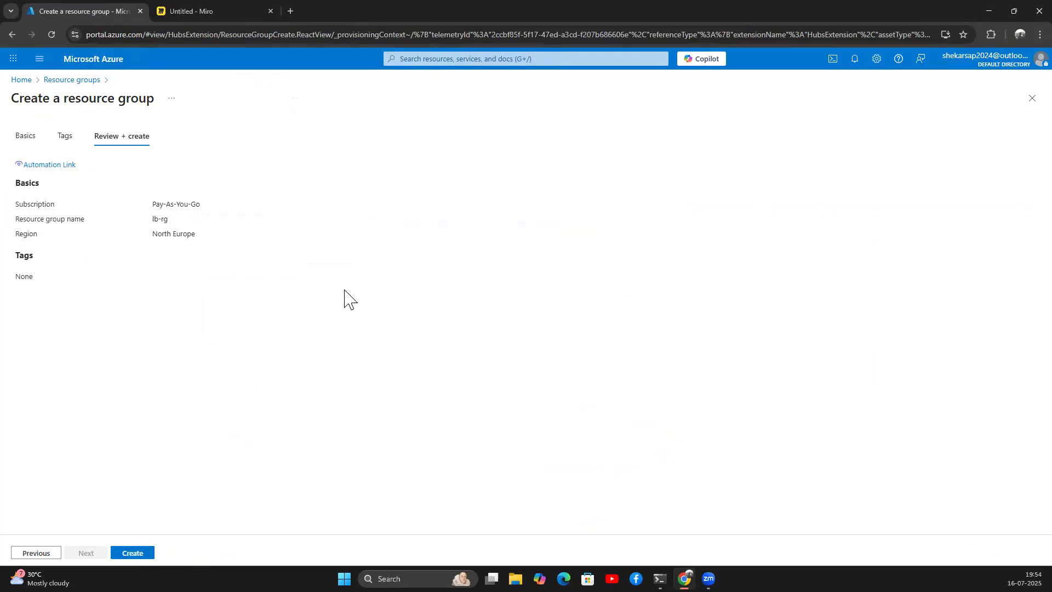
pyautogui.click(132, 553)
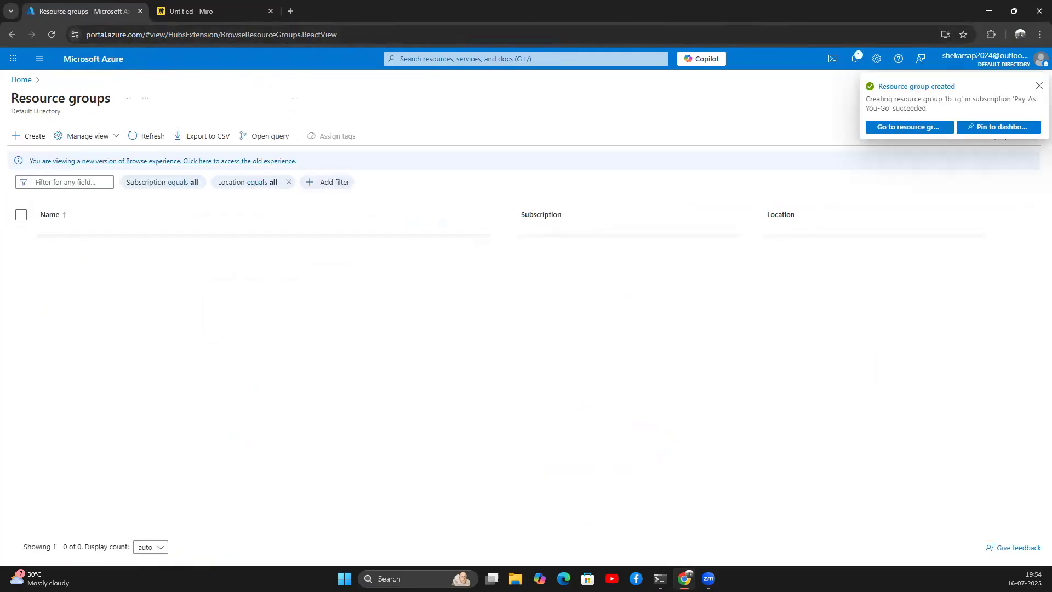
pyautogui.click(21, 80)
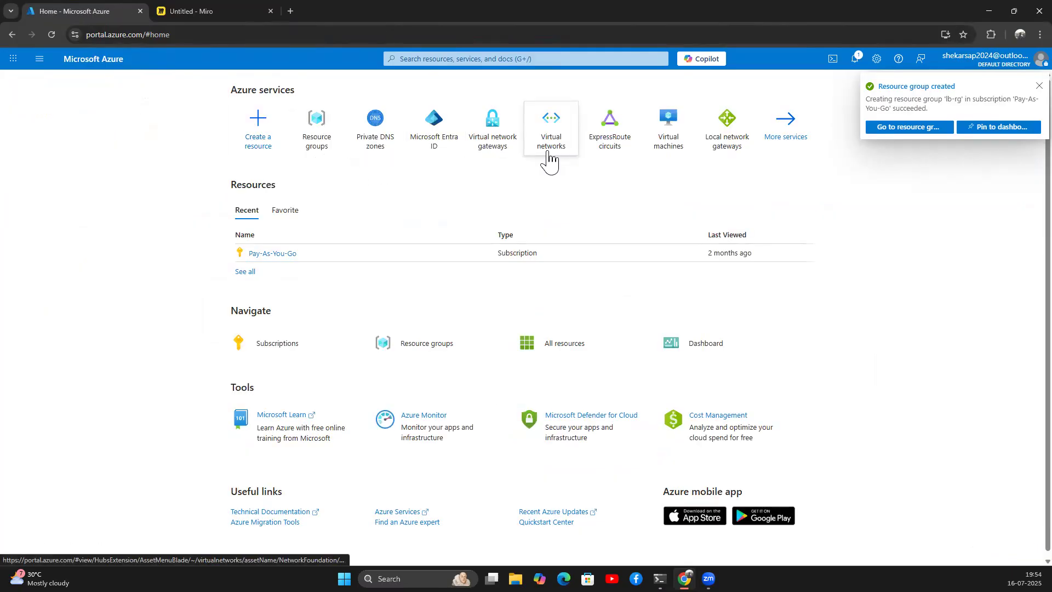
# Step: Start a new virtual network named vnet-lb
pyautogui.click(553, 134)
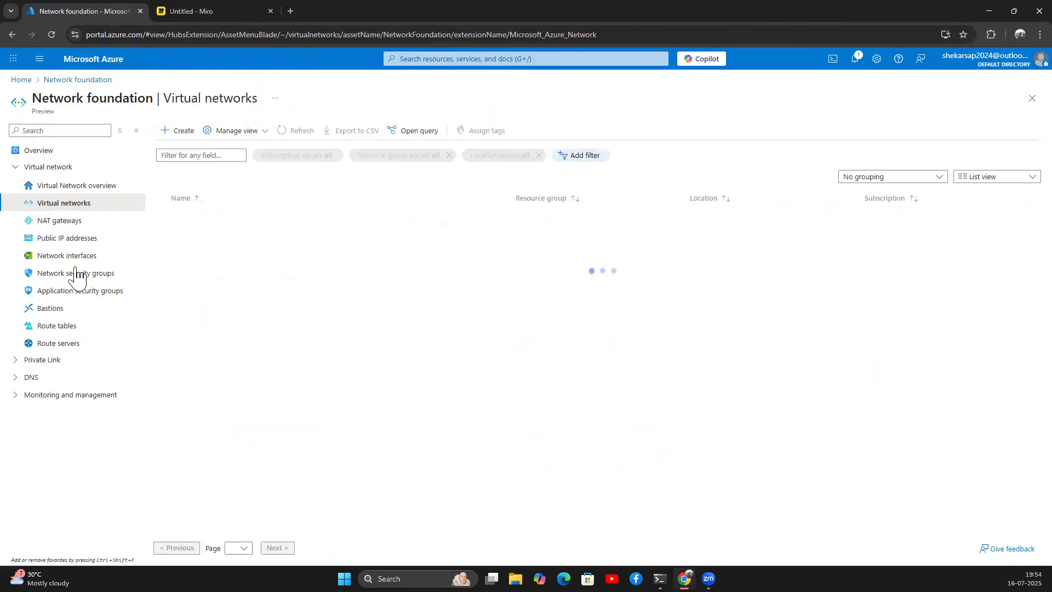
pyautogui.click(180, 137)
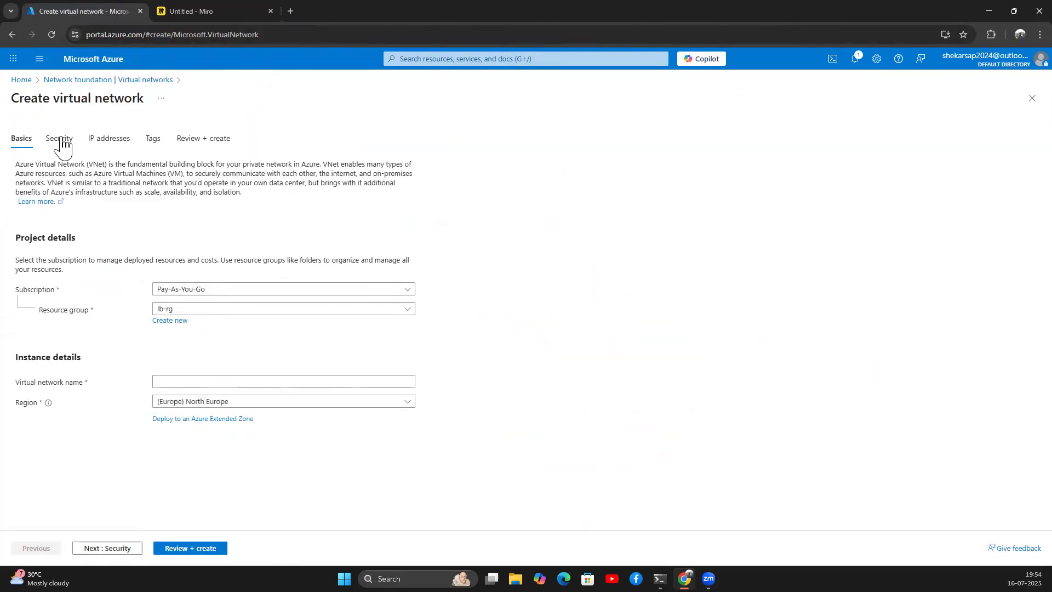
pyautogui.click(201, 382)
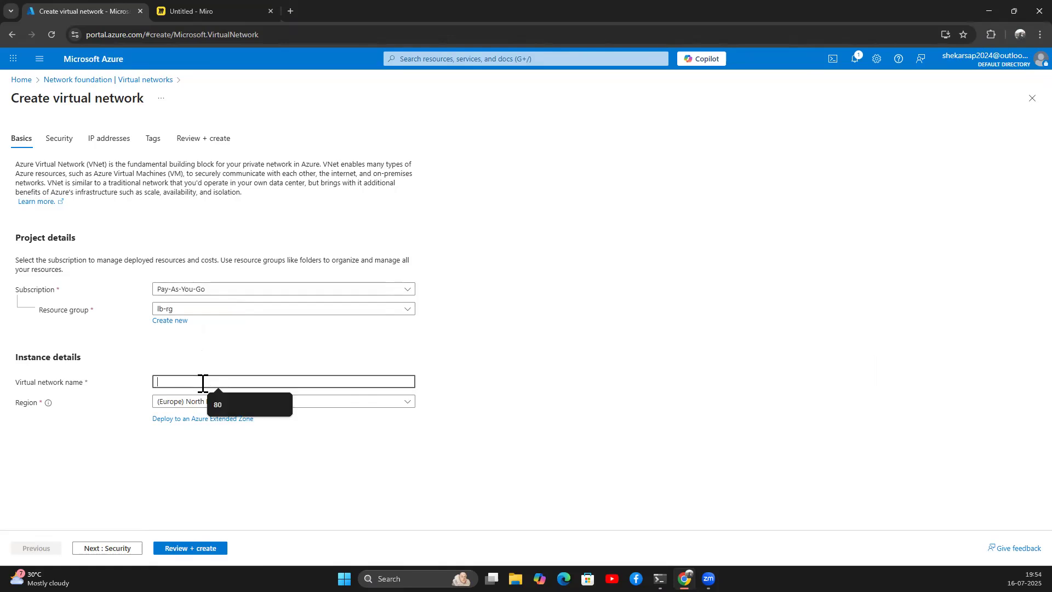
pyautogui.write('vnet-lb')
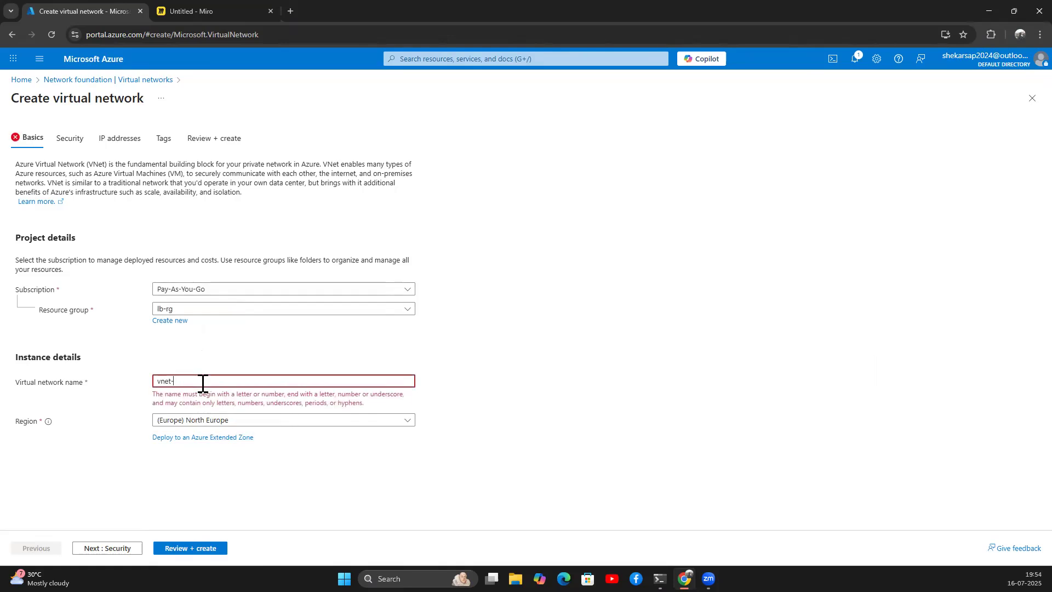
# Step: Advance to IP addresses and open the add-subnet panel to view subnet purposes
pyautogui.click(124, 548)
pyautogui.scroll(-1, 140, 470)
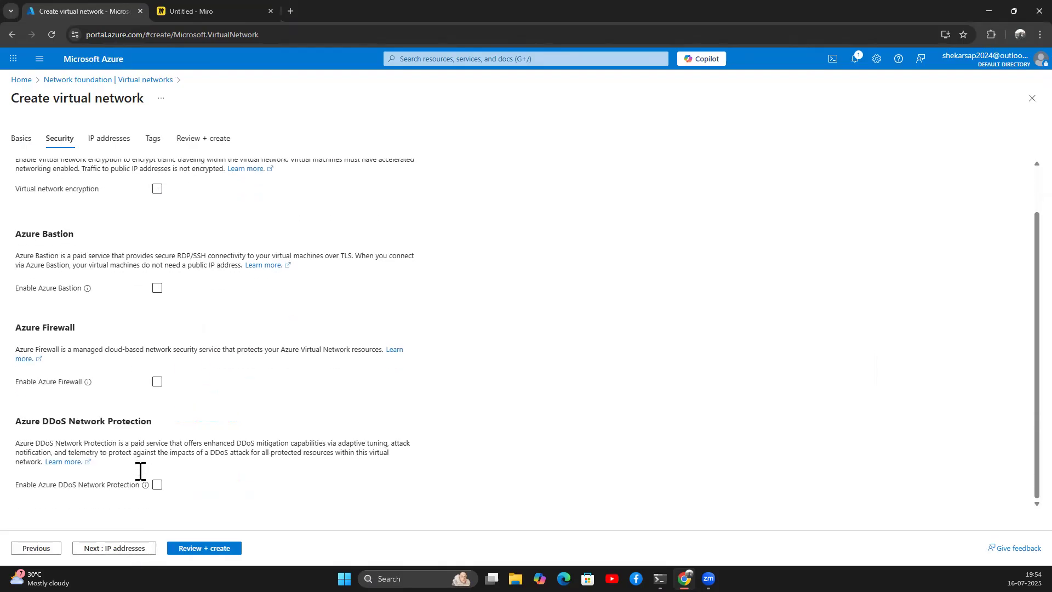
pyautogui.click(121, 550)
pyautogui.click(57, 239)
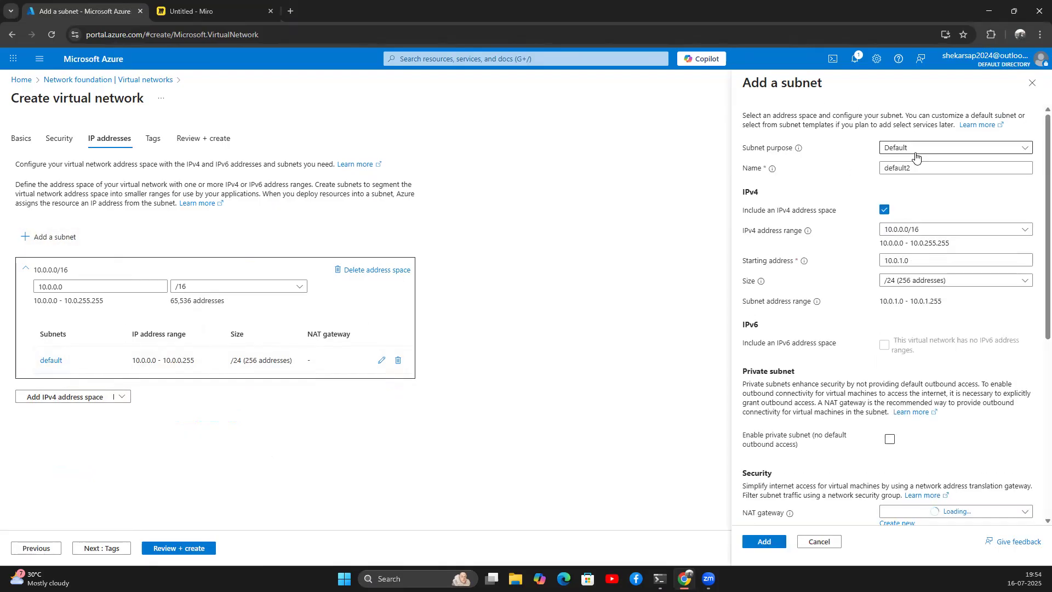
pyautogui.click(917, 148)
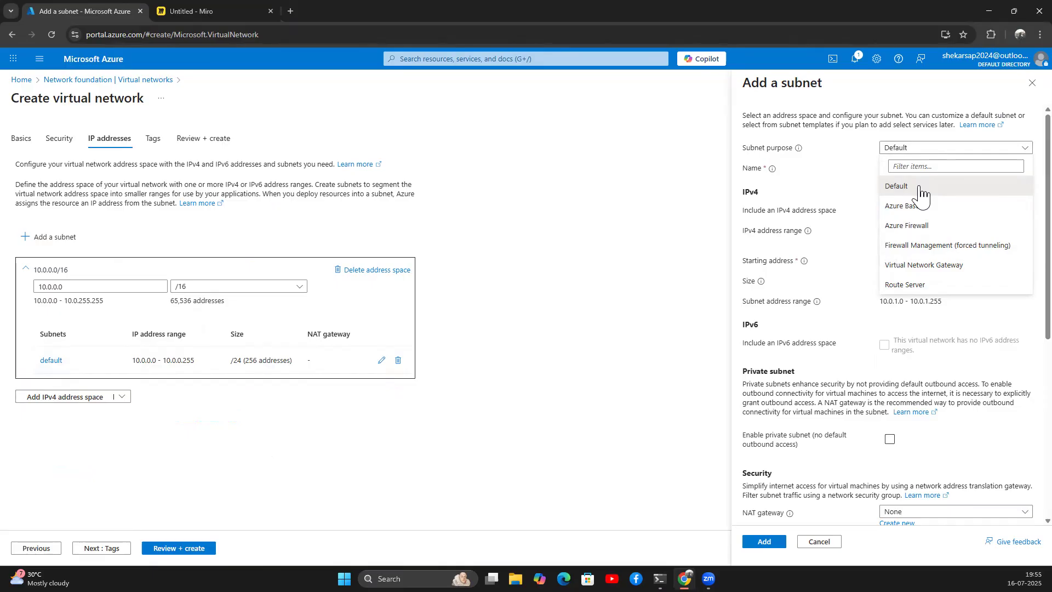
pyautogui.click(288, 12)
# Step: Search 'application gateway subnet' and read the Microsoft Learn infrastructure configuration article
pyautogui.write('a')
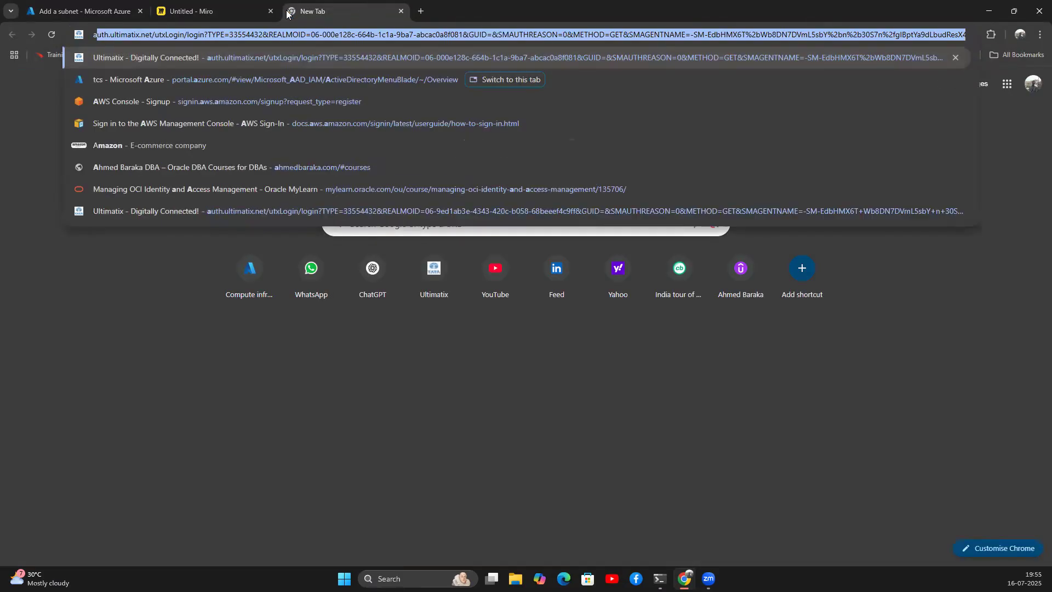
pyautogui.write('pplication')
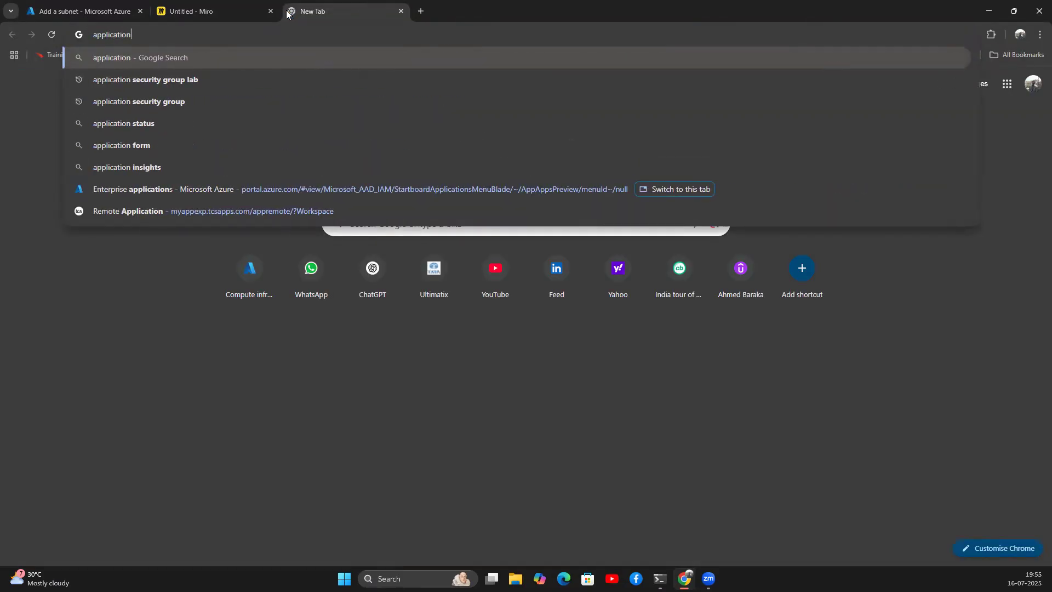
pyautogui.write(' gateway ')
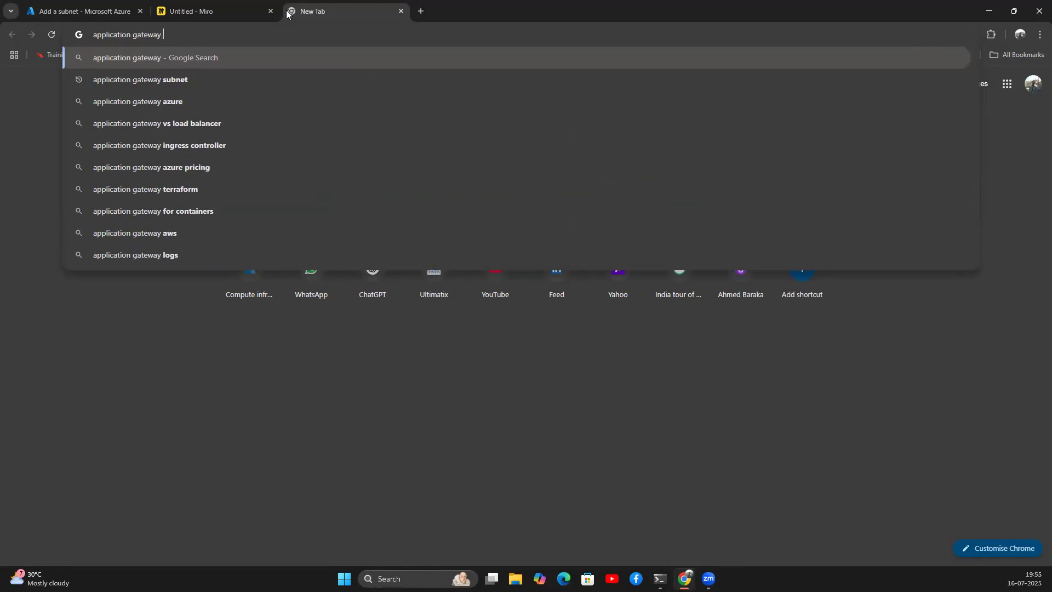
pyautogui.write('subnet')
pyautogui.press('Return')
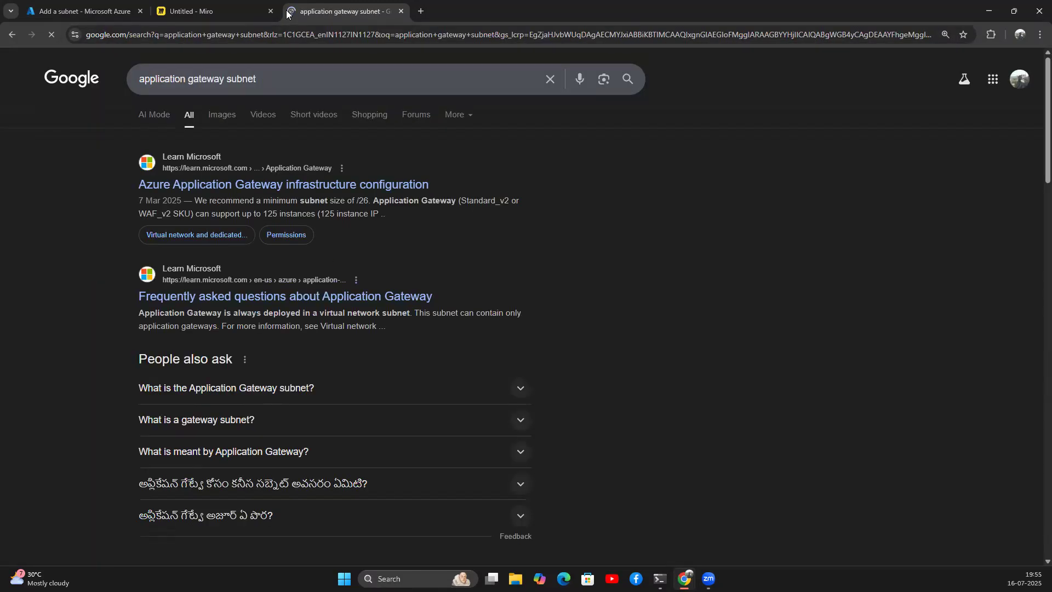
pyautogui.click(195, 185)
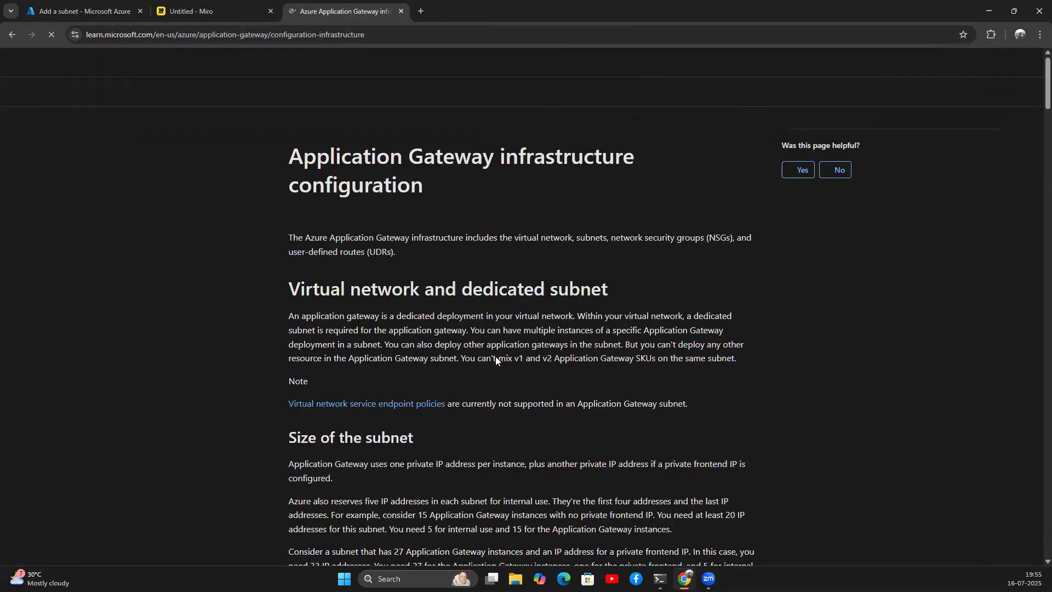
pyautogui.scroll(-10, 442, 346)
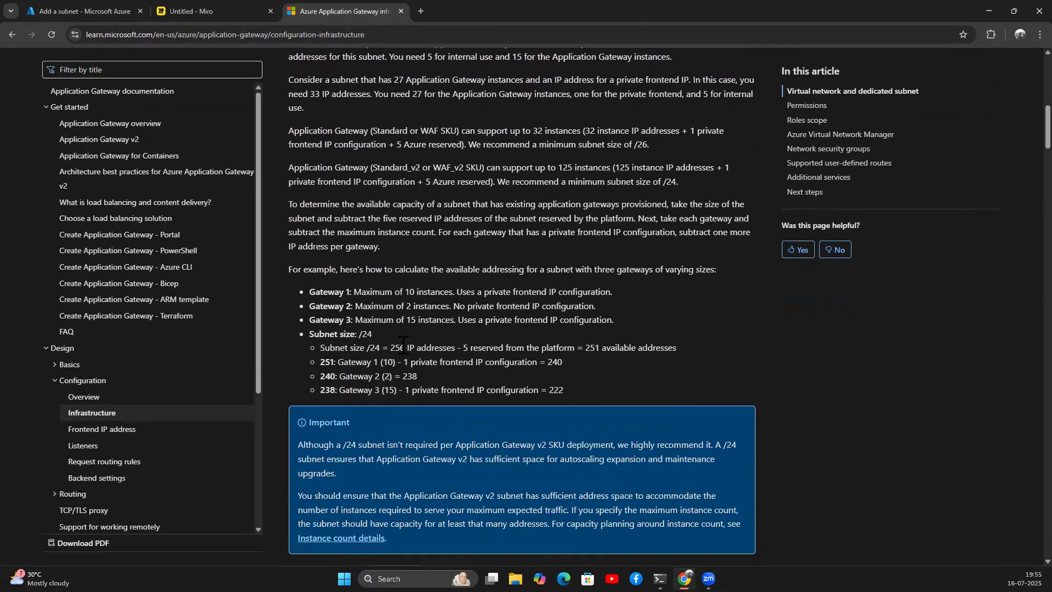
pyautogui.scroll(-15, 401, 344)
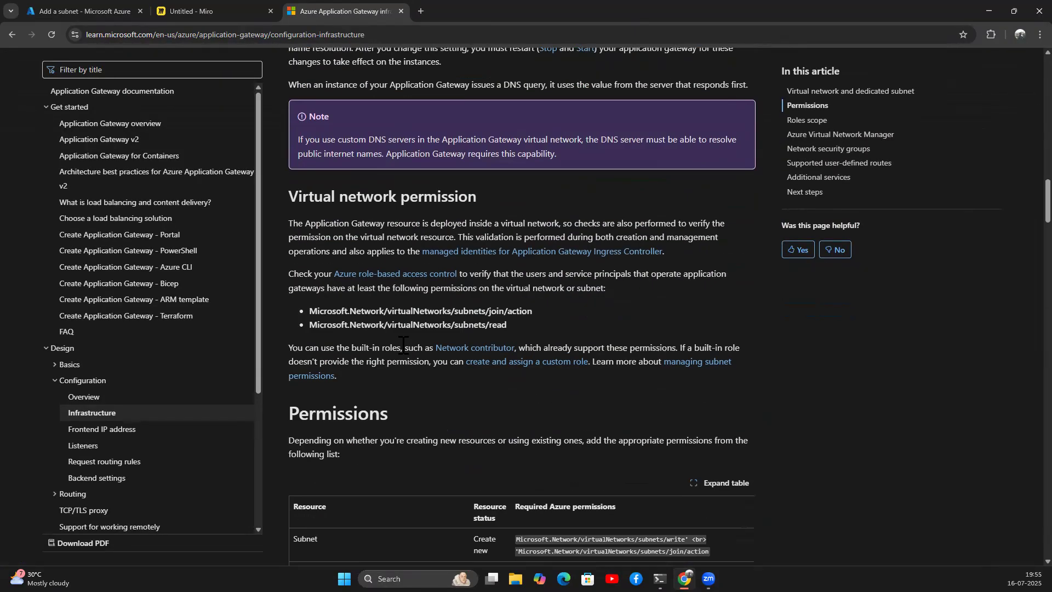
pyautogui.scroll(-15, 403, 344)
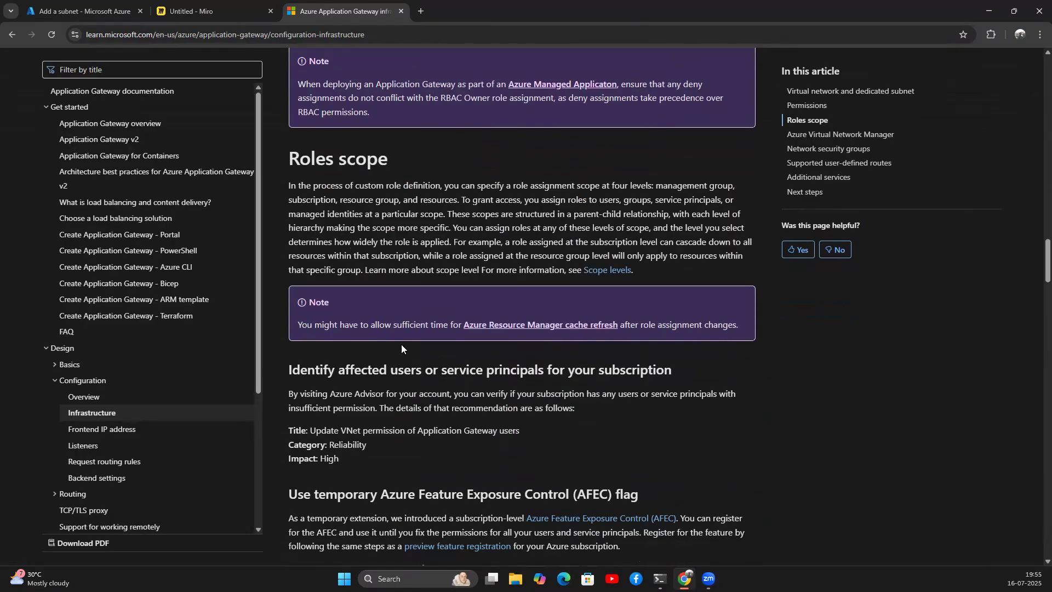
pyautogui.scroll(-4, 400, 344)
pyautogui.scroll(10, 401, 344)
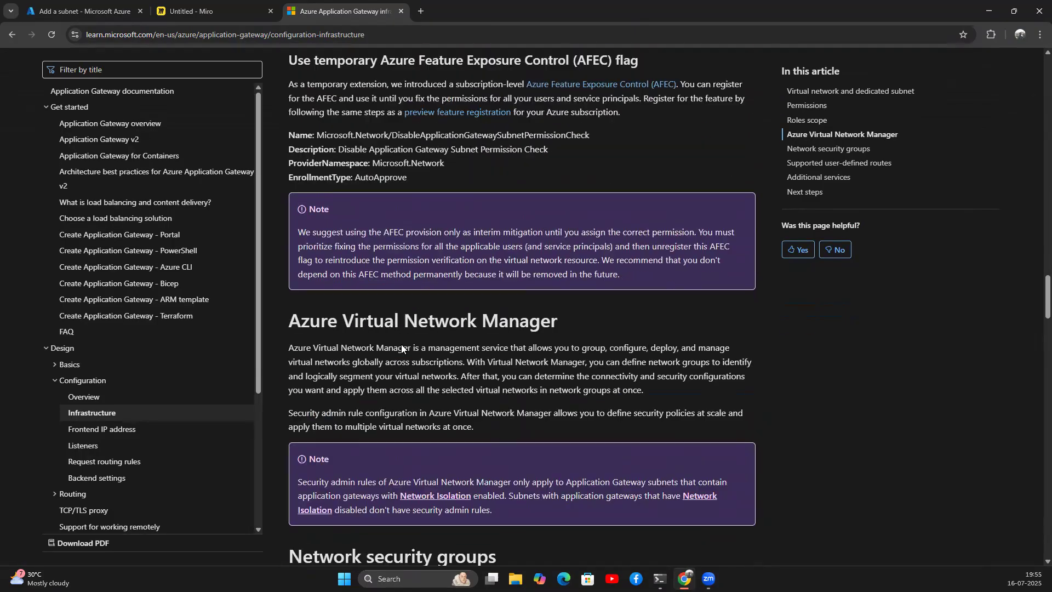
pyautogui.scroll(7, 401, 344)
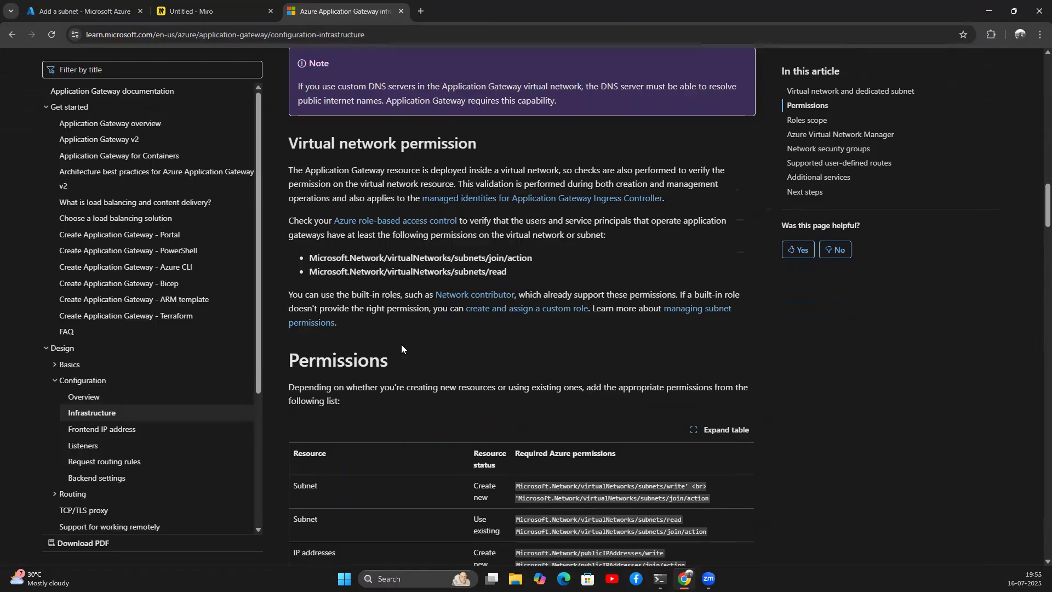
pyautogui.scroll(15, 401, 344)
pyautogui.scroll(15, 403, 345)
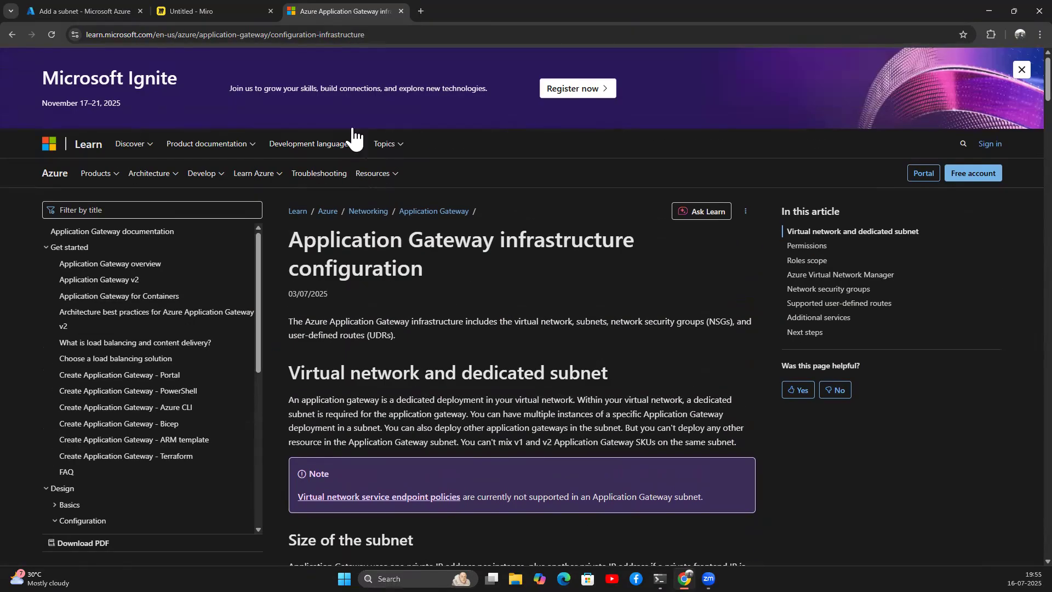
# Step: Add subnet ApplicationGatewaySubnet with Default purpose and size /26 (10.0.1.0 - 10.0.1.63)
pyautogui.click(116, 6)
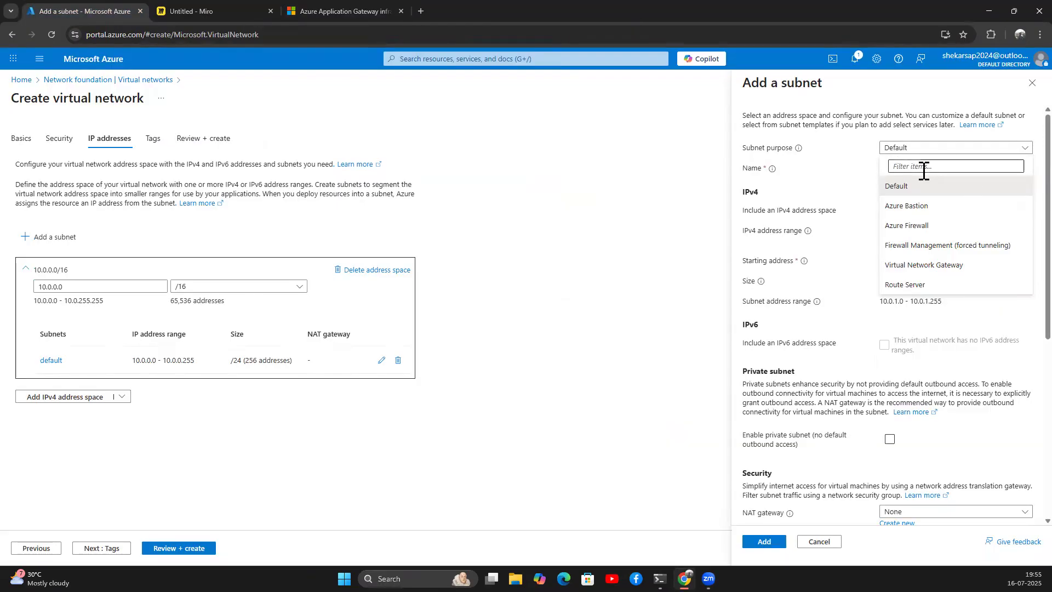
pyautogui.click(913, 192)
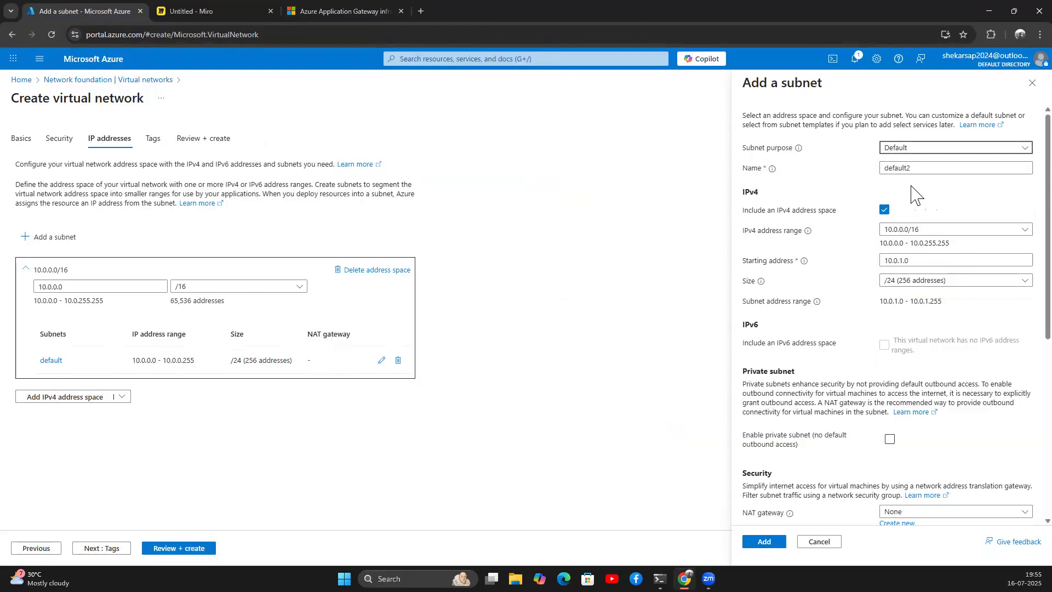
pyautogui.doubleClick(902, 169)
pyautogui.write('ApplicationGatewaySubne')
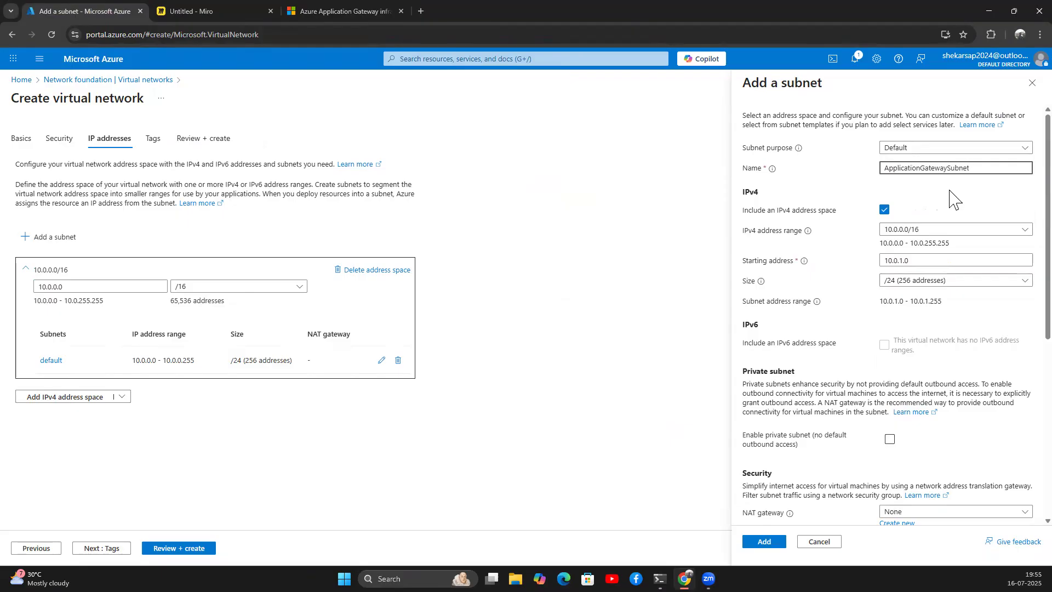
pyautogui.click(913, 281)
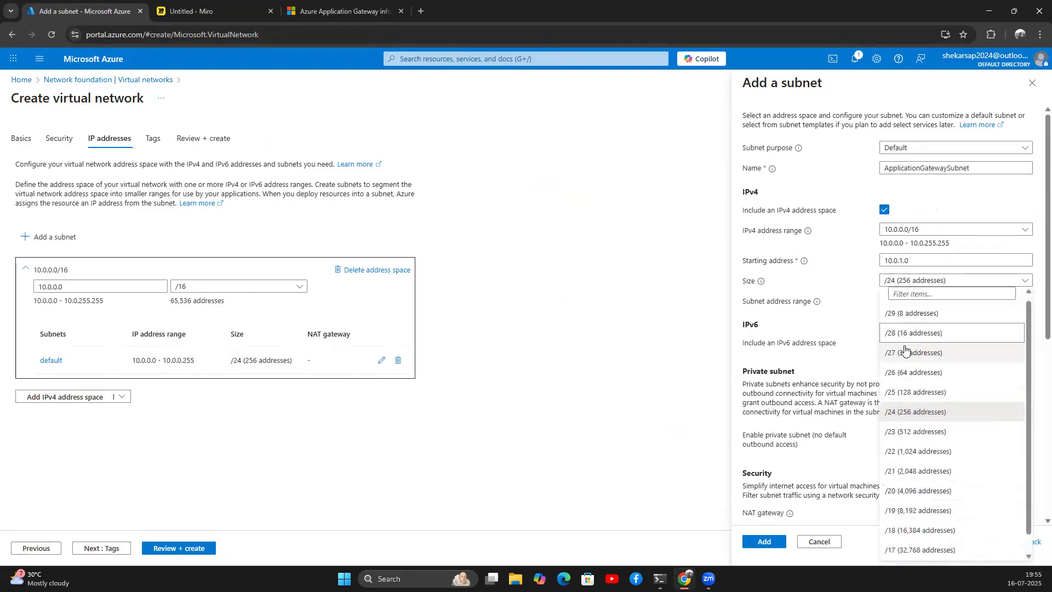
pyautogui.click(903, 373)
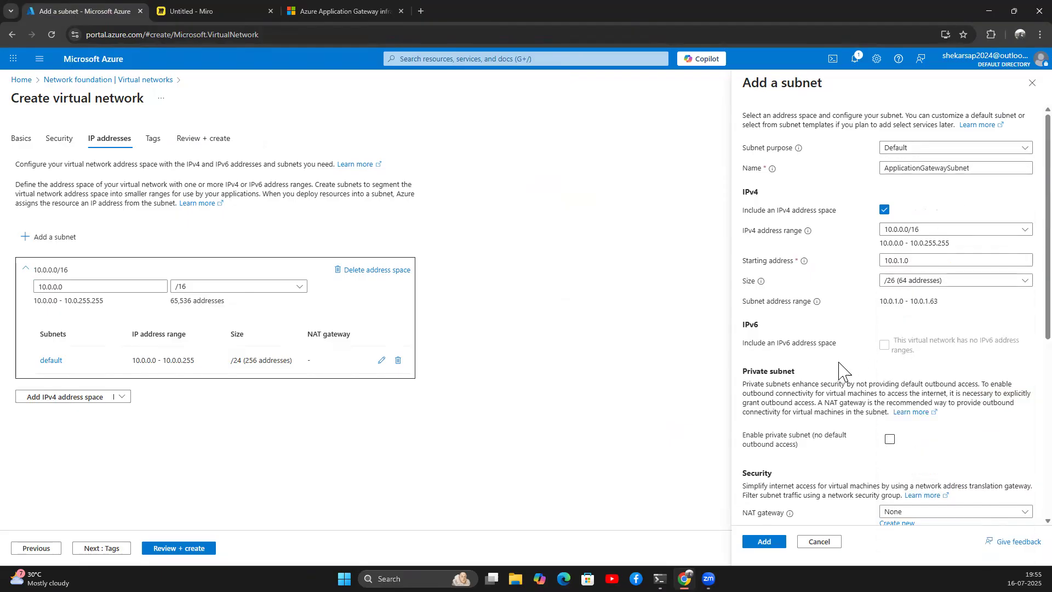
pyautogui.scroll(-5, 822, 455)
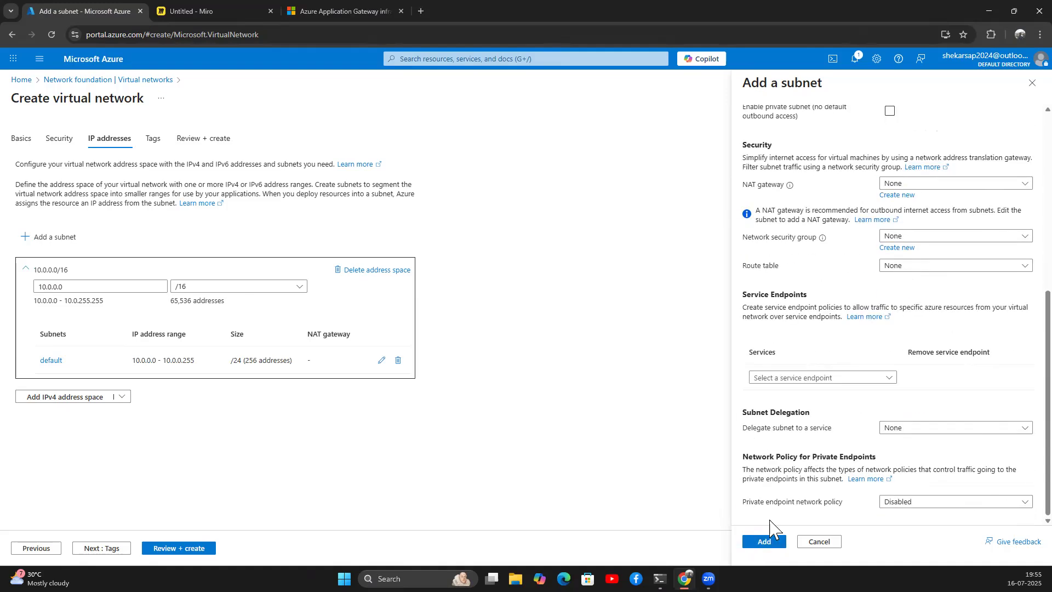
pyautogui.click(768, 544)
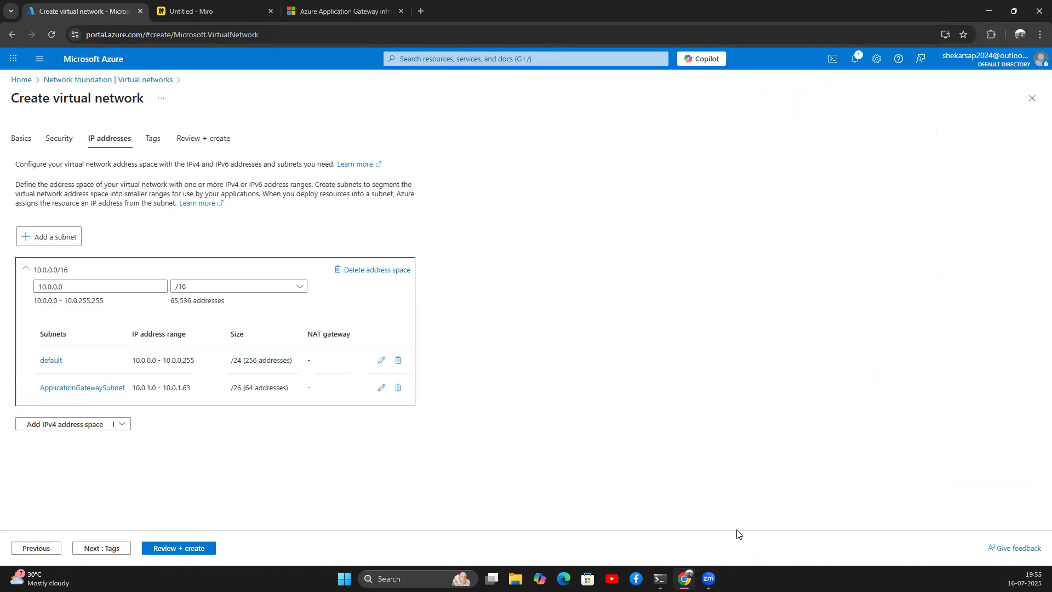
# Step: Validate and create the vnet-lb virtual network, then dismiss the deployment notification
pyautogui.click(108, 548)
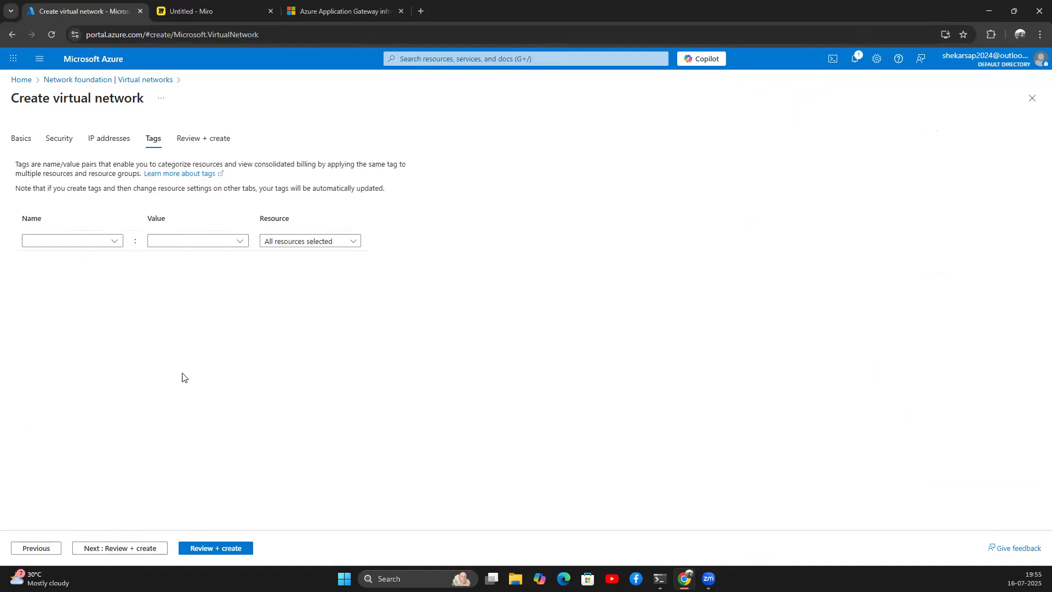
pyautogui.click(219, 549)
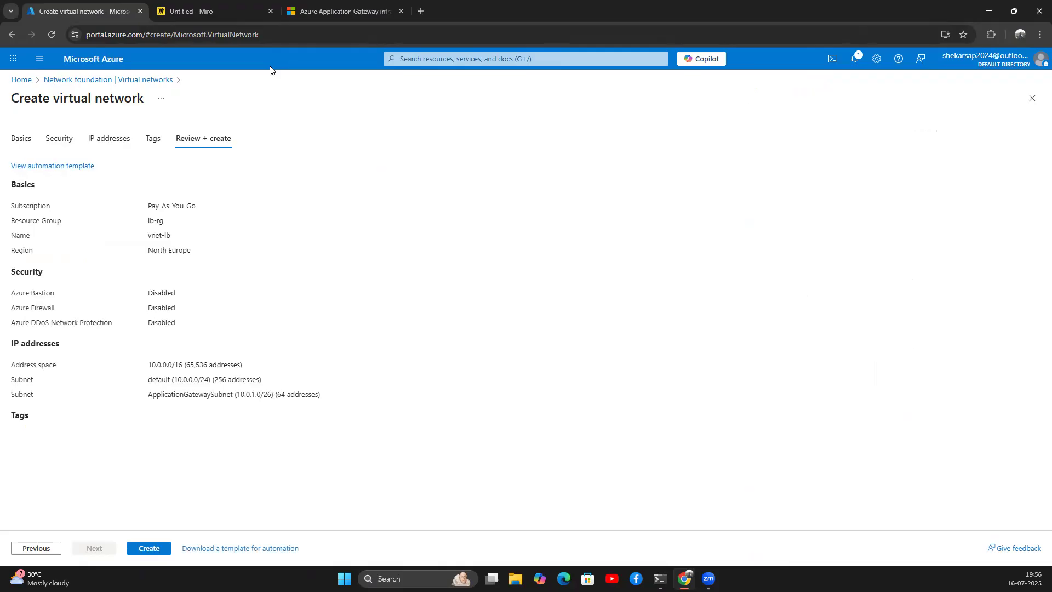
pyautogui.click(157, 547)
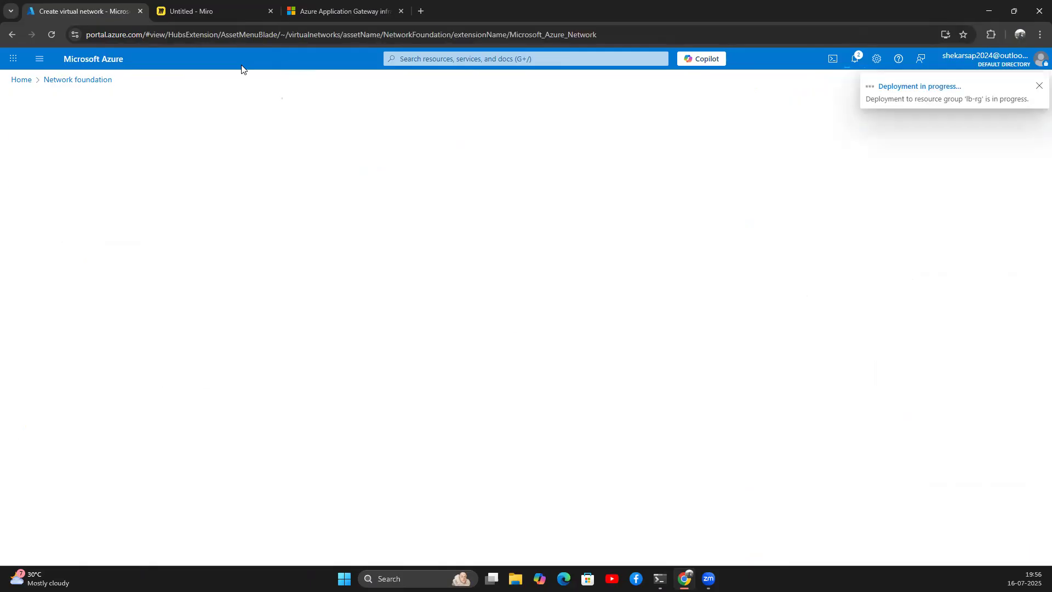
pyautogui.click(1037, 89)
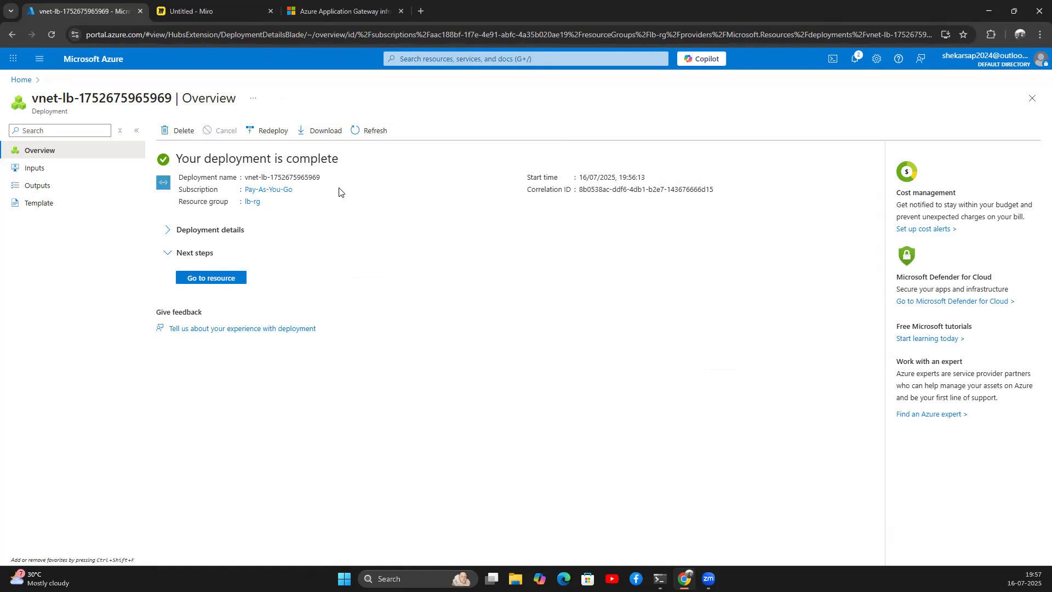
# Step: Go back to the Azure Home page once the vnet-lb deployment completes
pyautogui.click(21, 80)
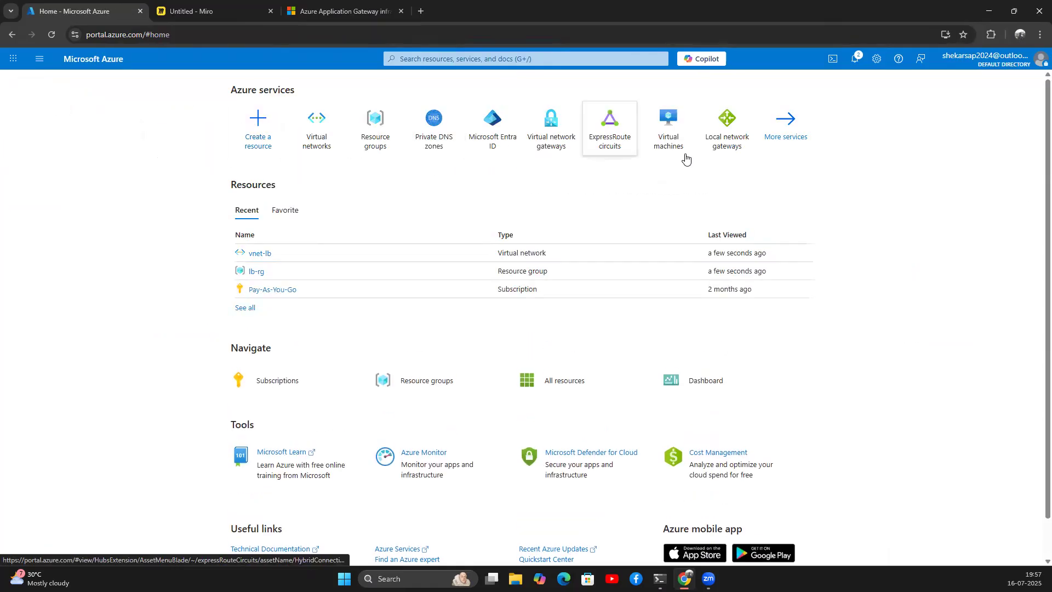
# Step: Start a new VM vm-1 in lb-rg with no infrastructure redundancy
pyautogui.click(669, 132)
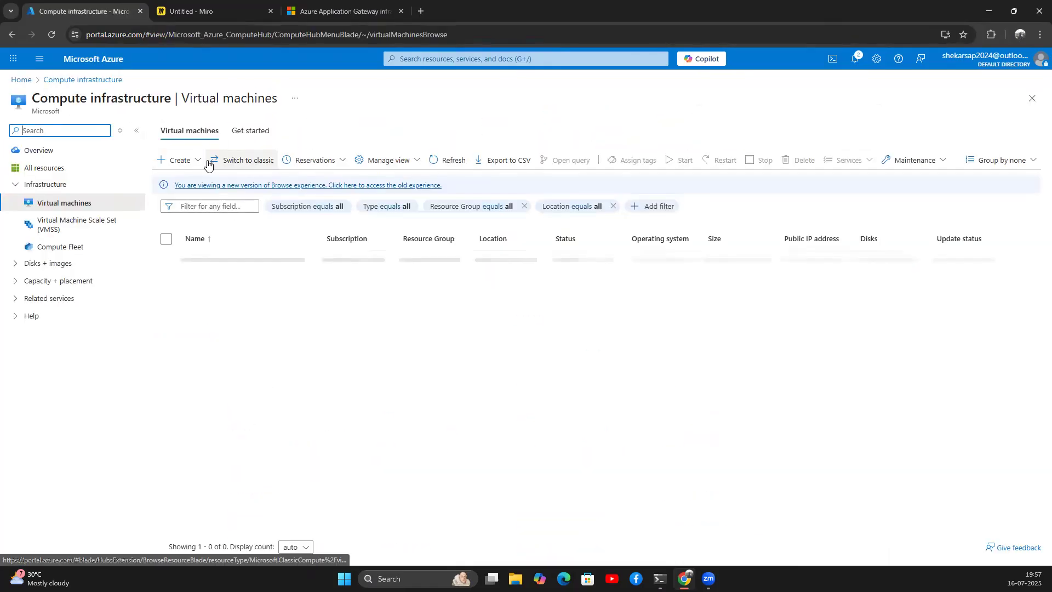
pyautogui.click(192, 160)
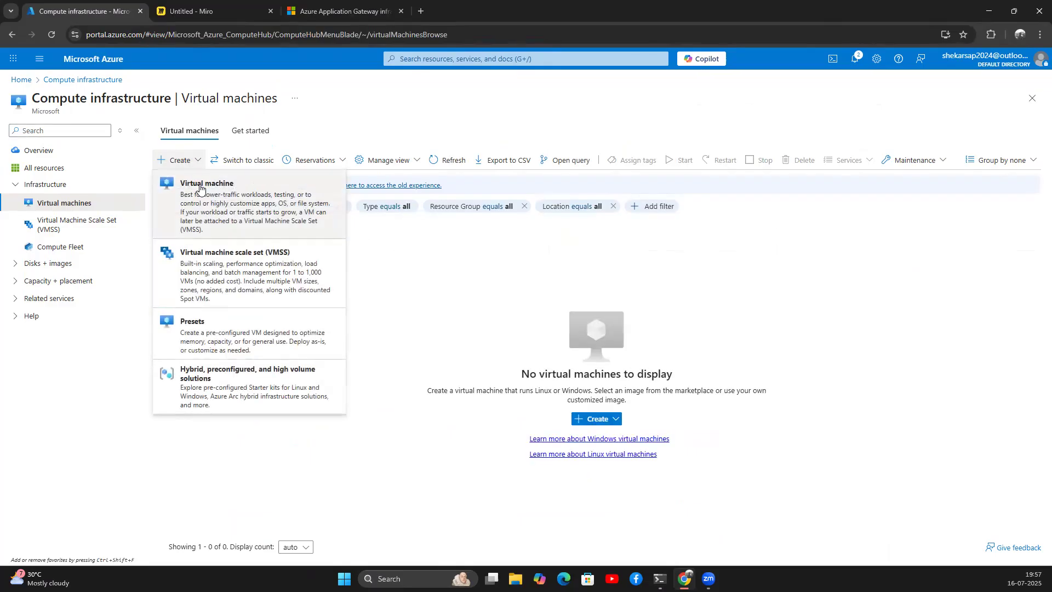
pyautogui.click(223, 213)
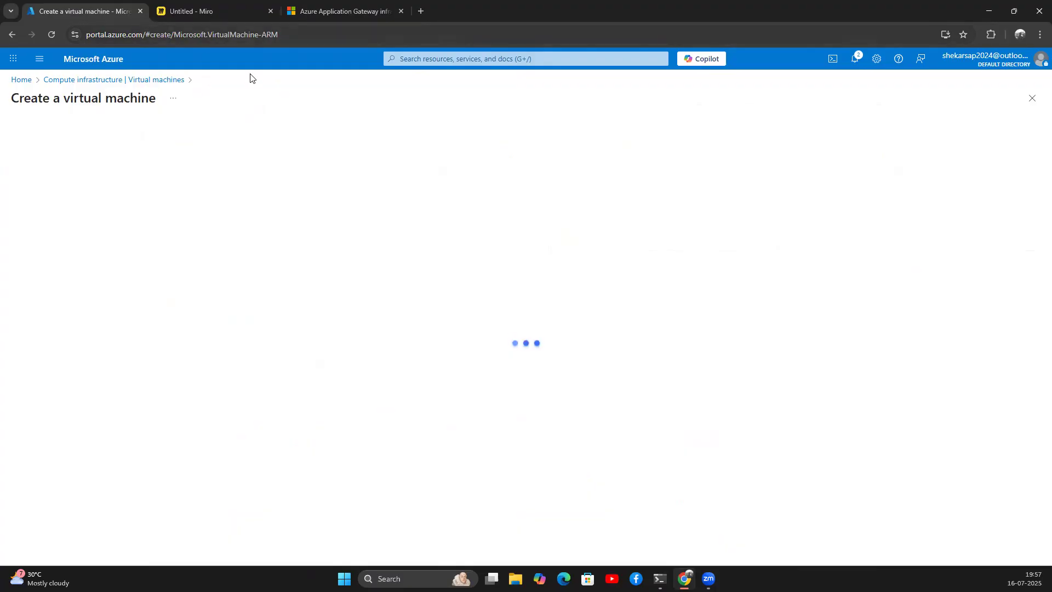
pyautogui.click(214, 285)
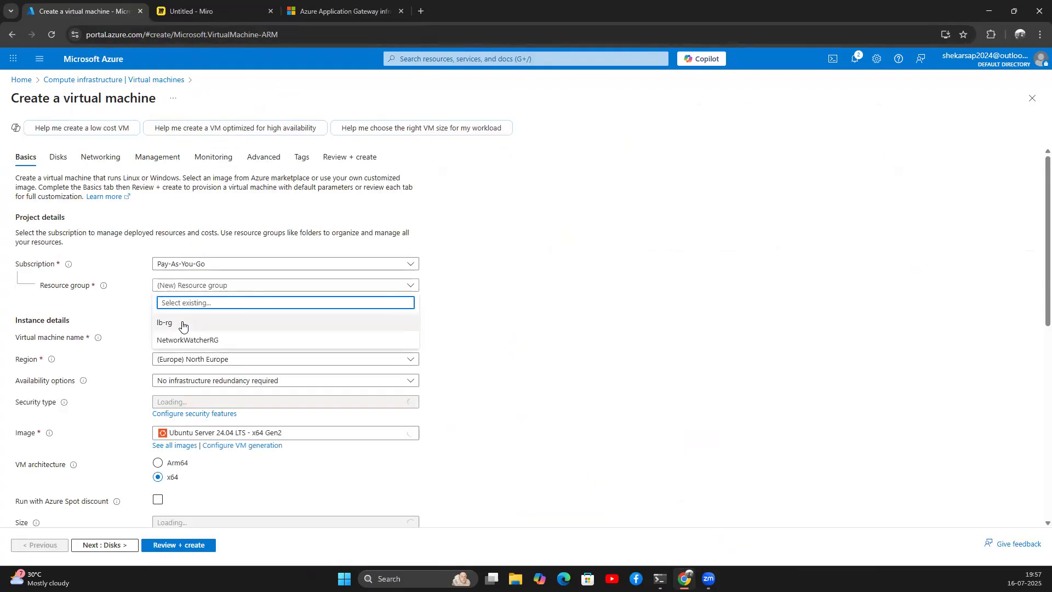
pyautogui.click(213, 323)
pyautogui.click(173, 338)
pyautogui.write('vm-1')
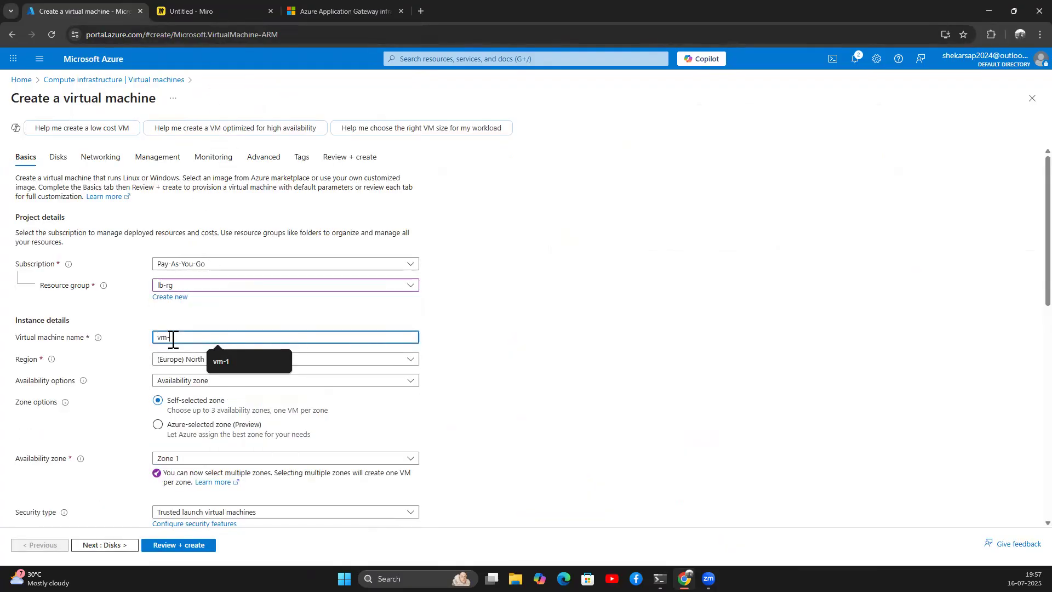
pyautogui.click(216, 380)
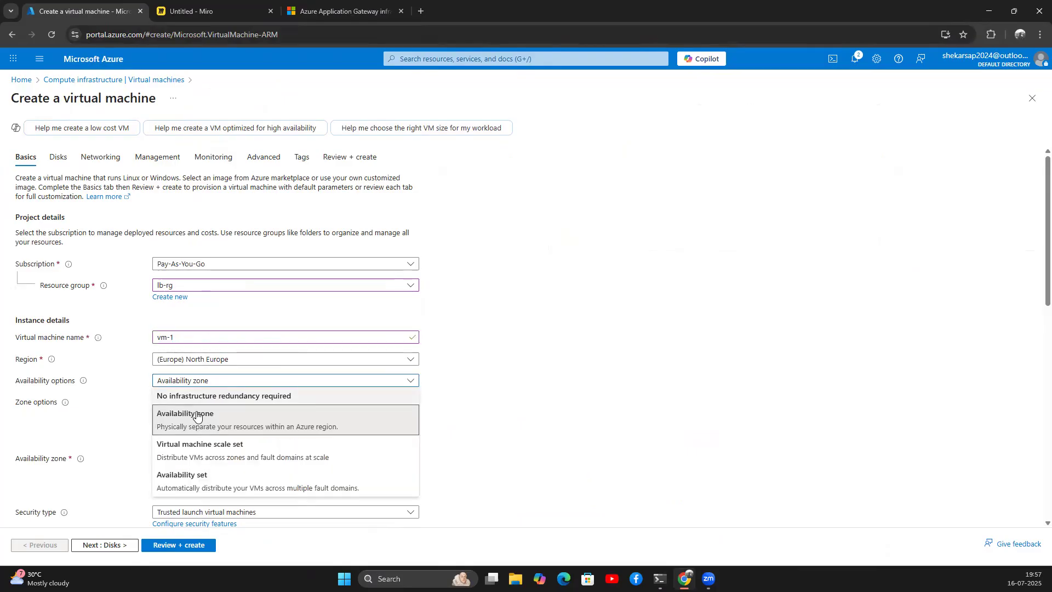
pyautogui.click(197, 400)
# Step: Keep Ubuntu Server 24.04 LTS as the VM image
pyautogui.scroll(-2, 197, 401)
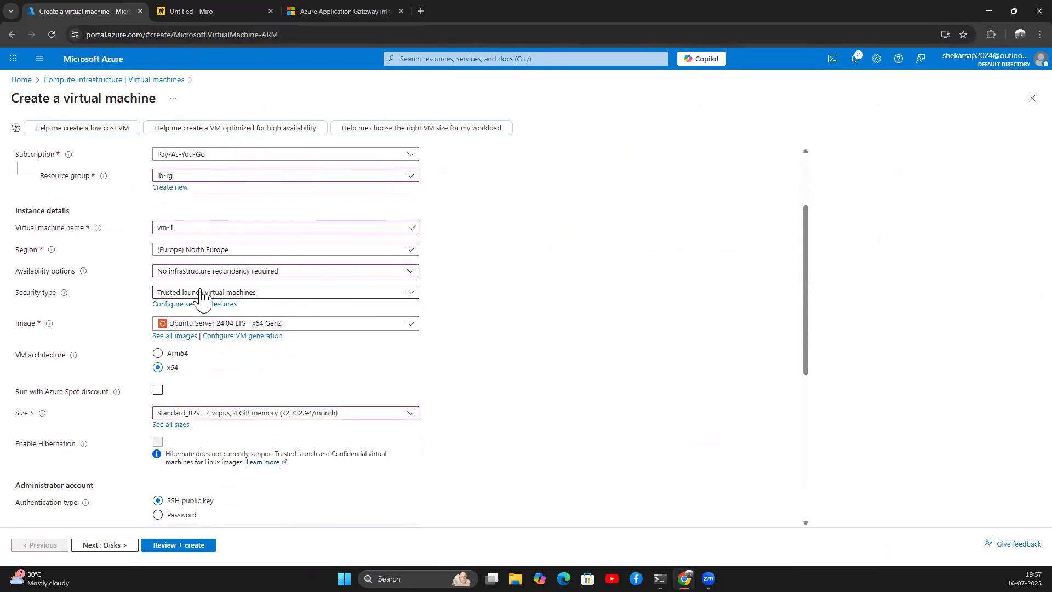
pyautogui.click(198, 315)
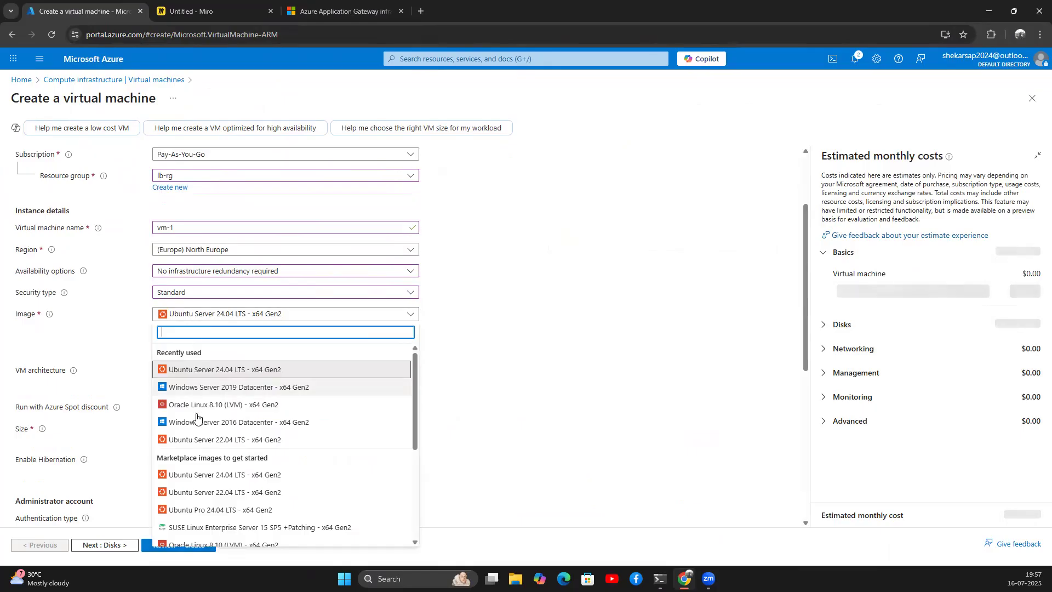
pyautogui.click(227, 370)
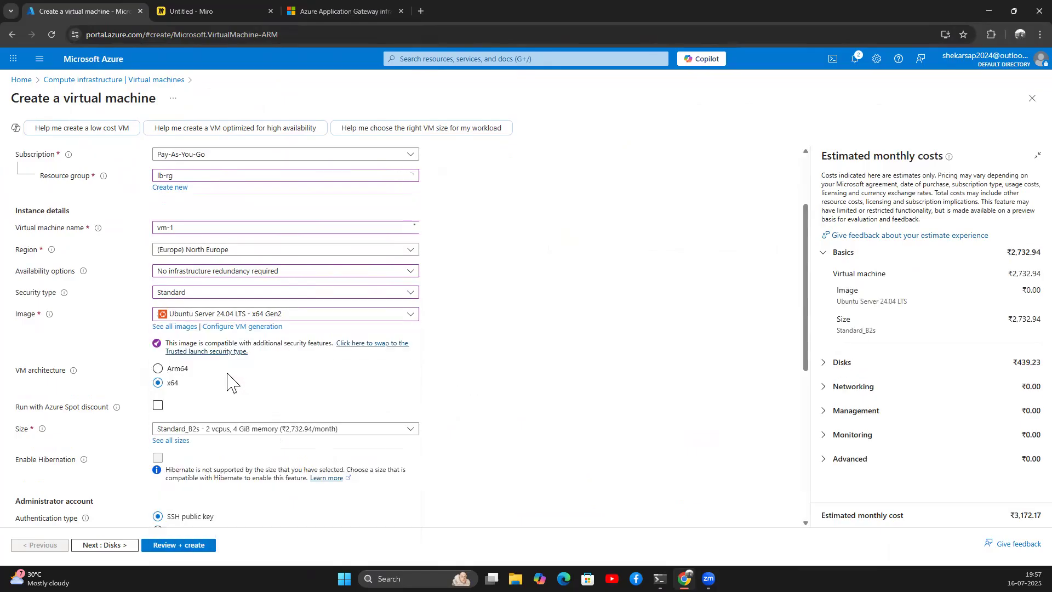
pyautogui.scroll(-2, 227, 378)
pyautogui.click(159, 296)
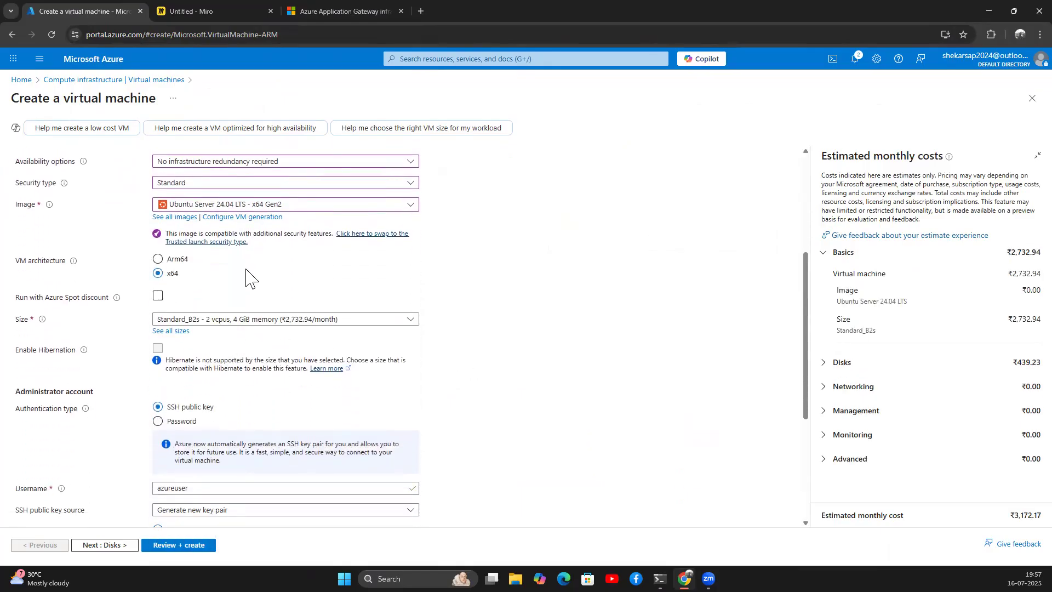
pyautogui.scroll(-2, 211, 307)
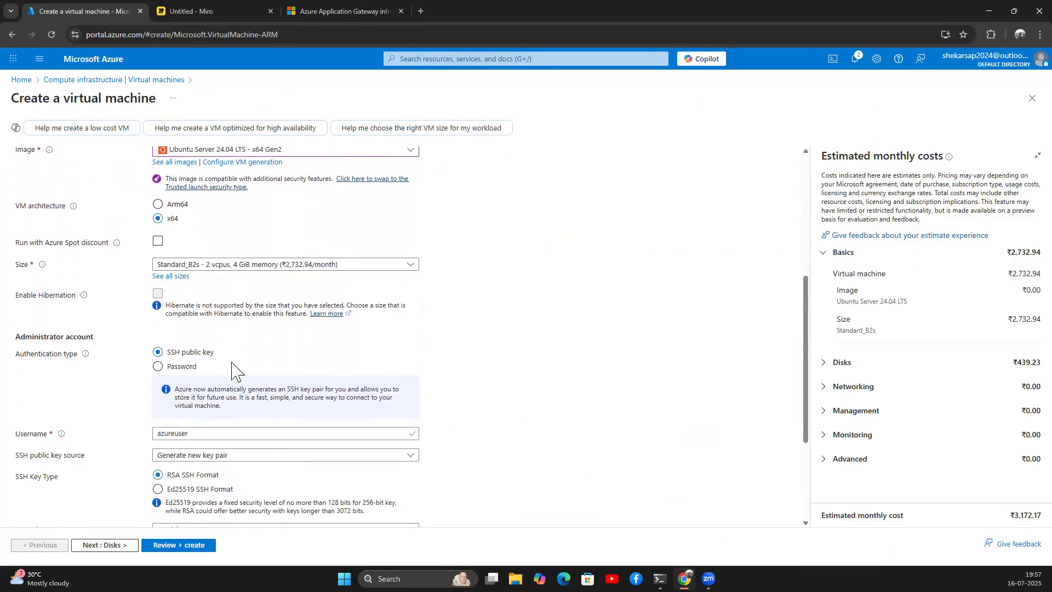
# Step: Switch to password authentication and enter the administrator username and password
pyautogui.click(158, 311)
pyautogui.click(172, 334)
pyautogui.write('shekar')
pyautogui.press('Tab')
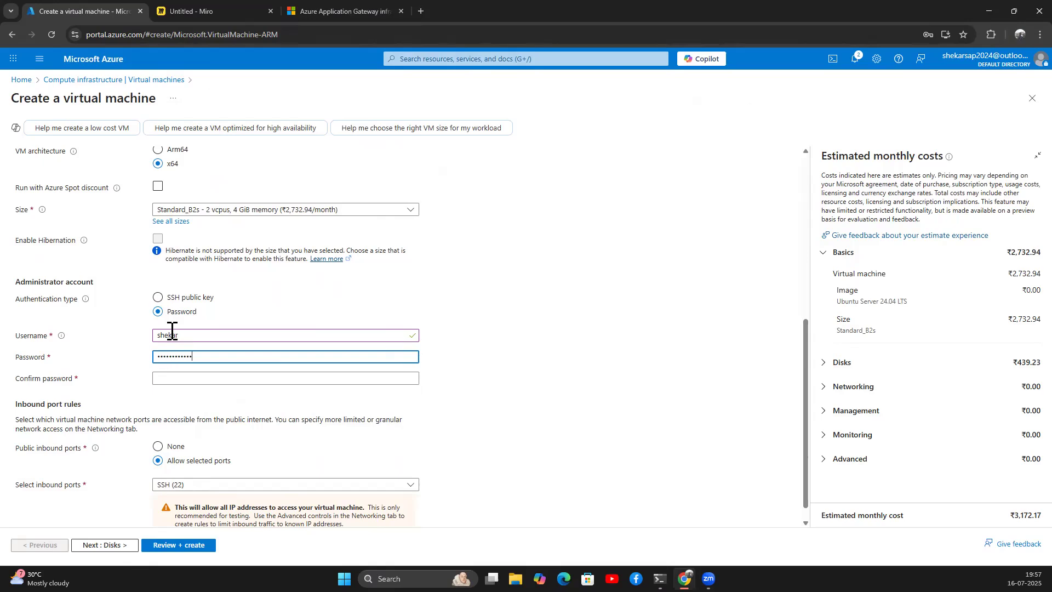
pyautogui.write('1')
pyautogui.press('Tab')
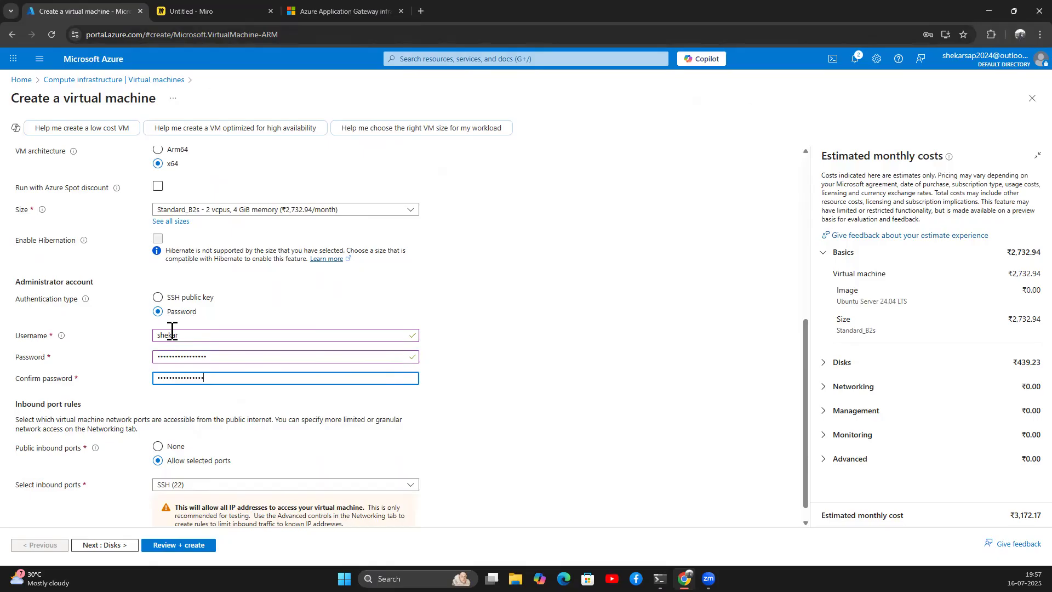
# Step: Allow inbound HTTP (80) alongside SSH (22)
pyautogui.scroll(-1, 199, 462)
pyautogui.click(202, 466)
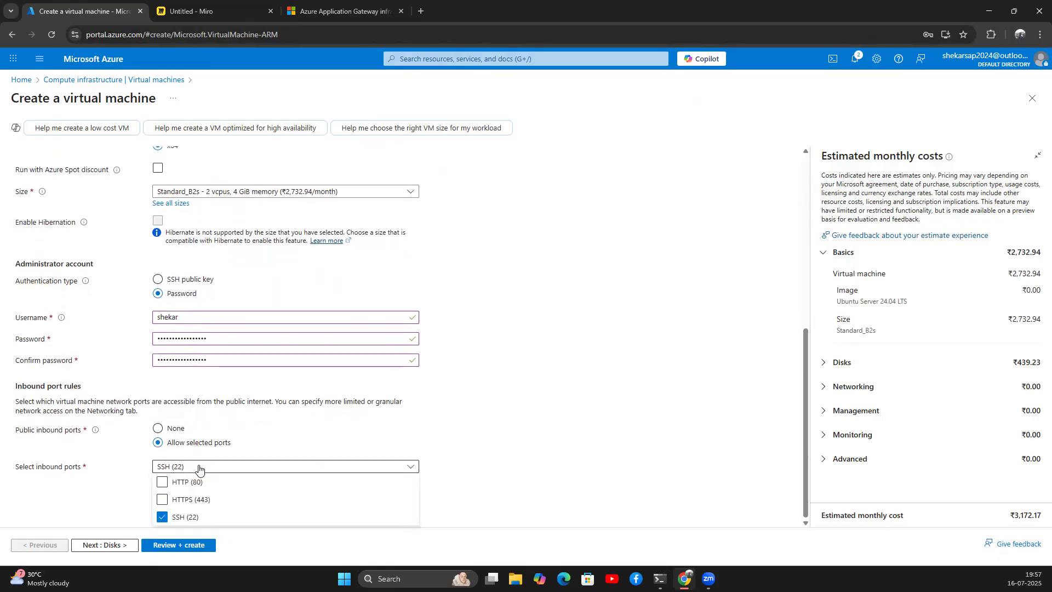
pyautogui.click(186, 482)
pyautogui.click(526, 429)
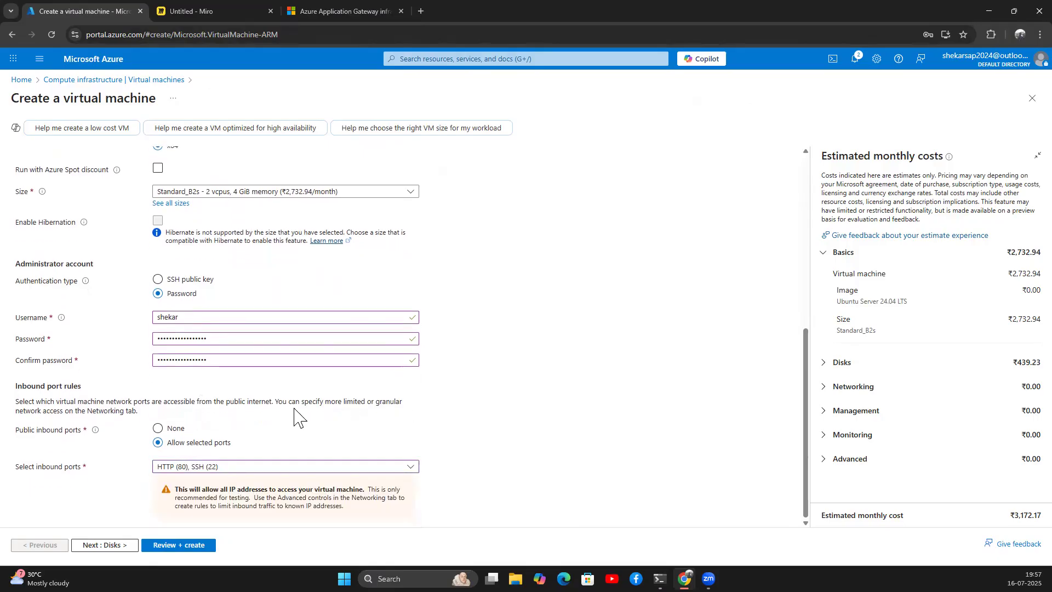
pyautogui.click(112, 545)
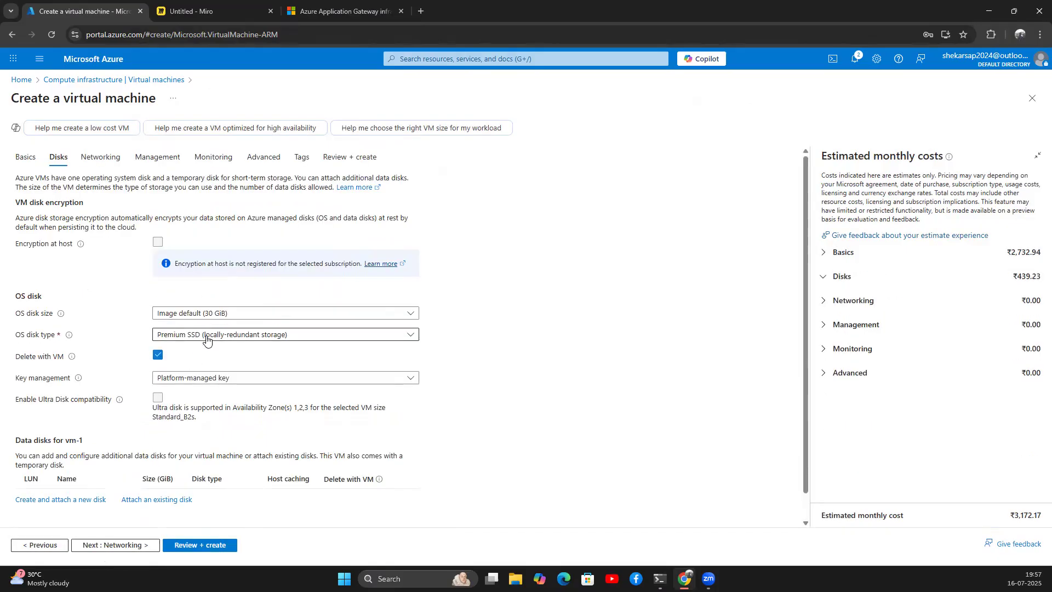
# Step: Set the OS disk type to Standard HDD
pyautogui.click(200, 334)
pyautogui.click(191, 433)
pyautogui.scroll(-1, 140, 543)
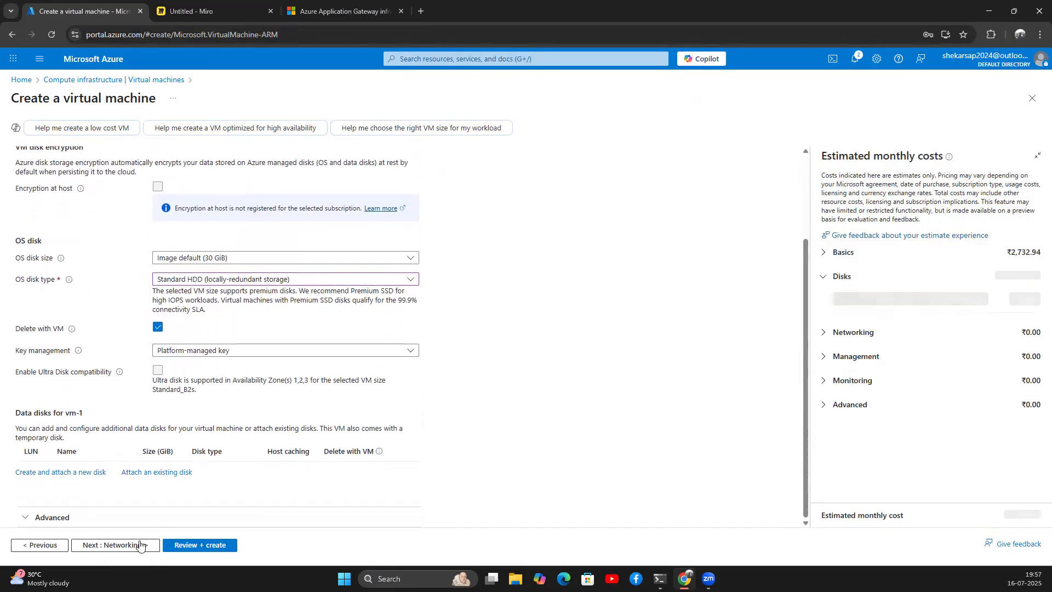
# Step: Place the VM on vnet-lb's default (10.0.0.0/24) subnet
pyautogui.click(139, 545)
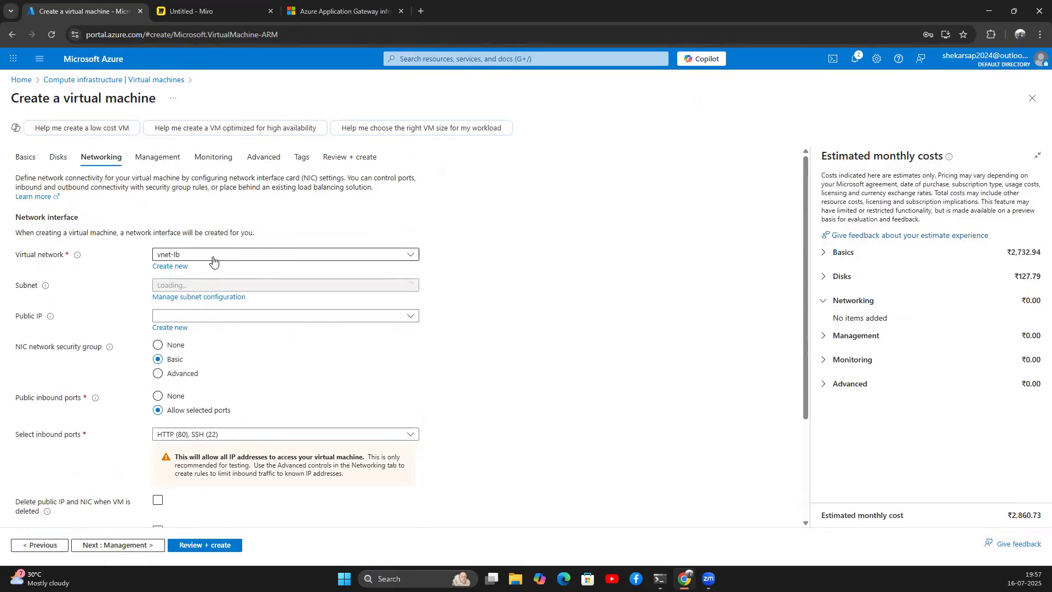
pyautogui.click(340, 285)
pyautogui.click(210, 342)
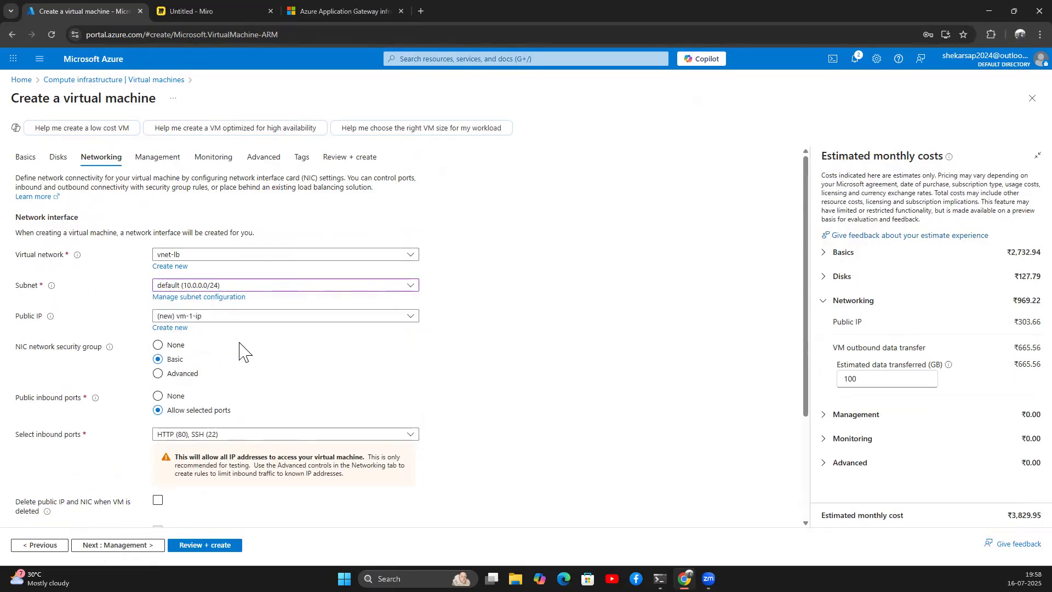
pyautogui.scroll(-3, 239, 351)
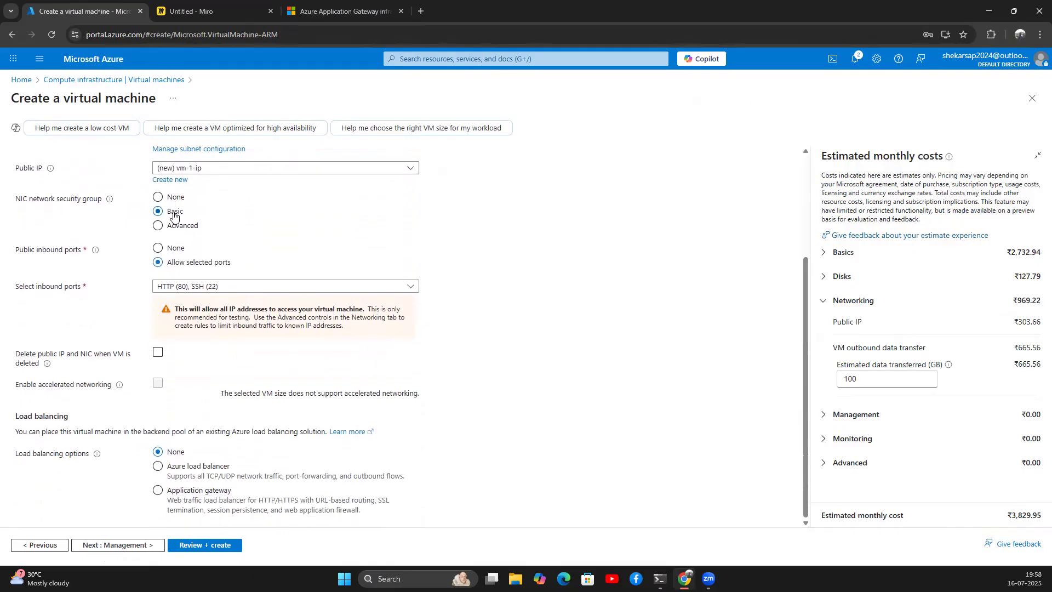
pyautogui.click(146, 545)
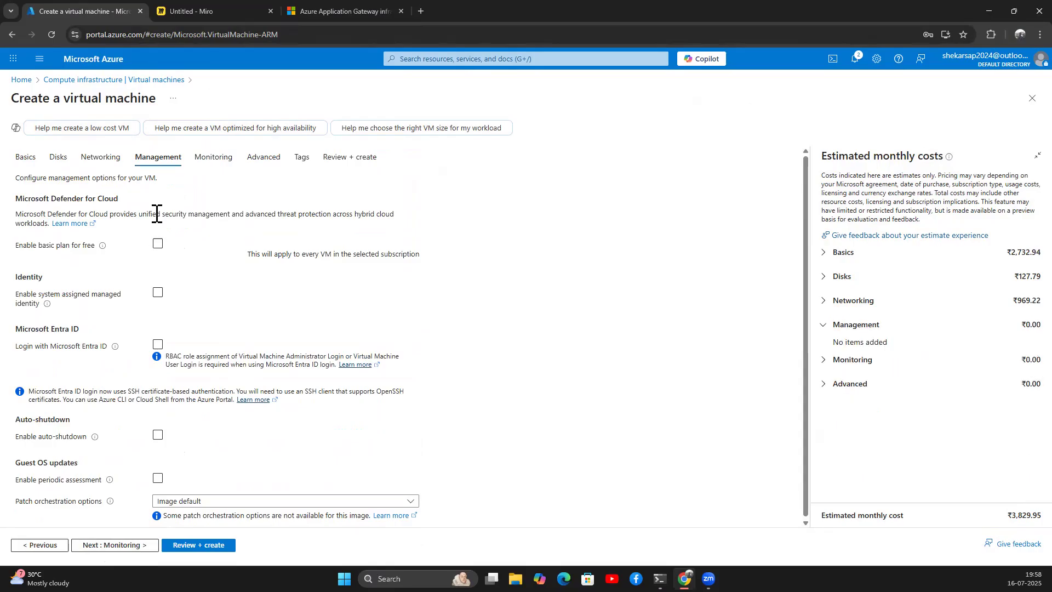
# Step: Try to place the VM behind an Azure load balancer, find none exists, and set load balancing back to None
pyautogui.scroll(-1, 170, 239)
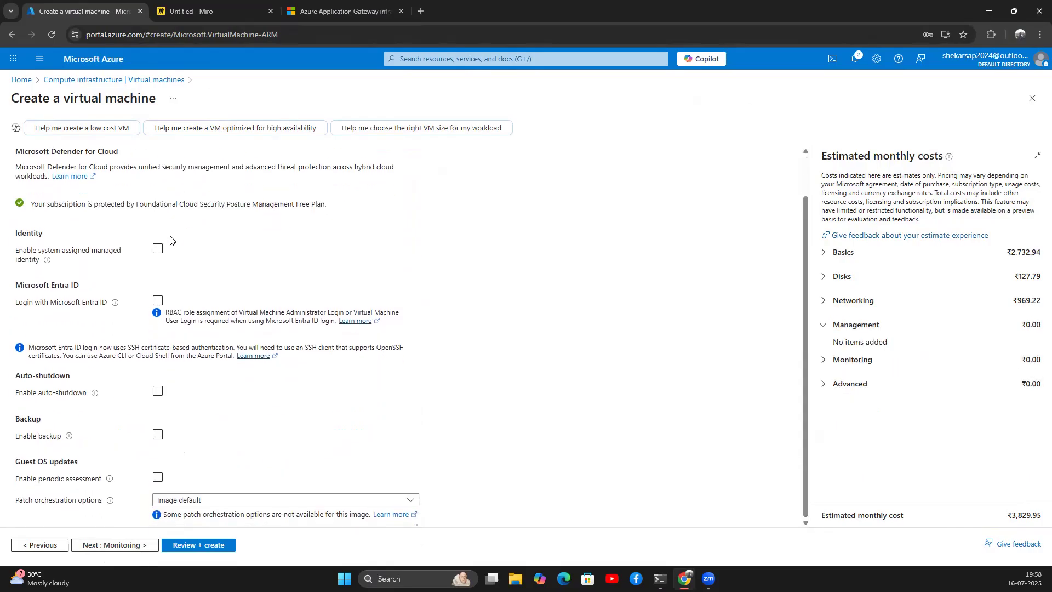
pyautogui.click(33, 545)
pyautogui.scroll(-3, 208, 430)
pyautogui.click(176, 461)
pyautogui.scroll(-1, 246, 446)
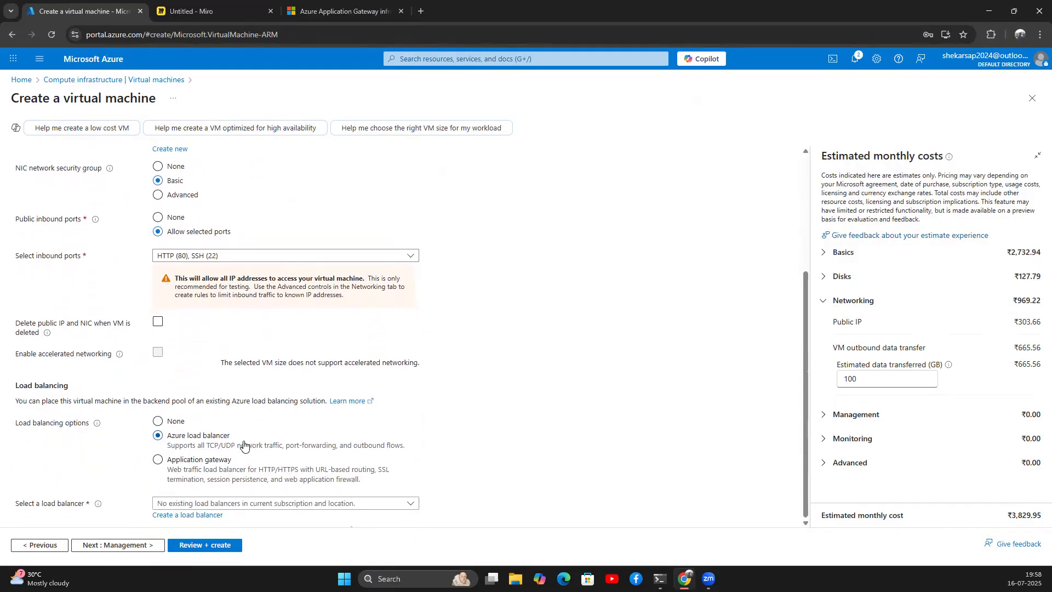
pyautogui.click(234, 504)
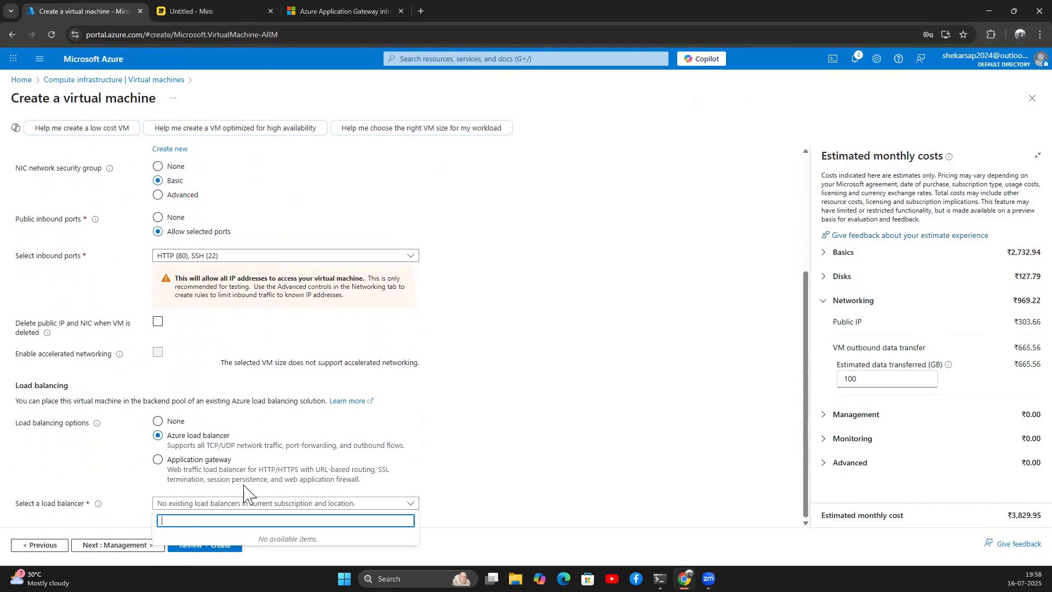
pyautogui.click(139, 512)
pyautogui.click(158, 421)
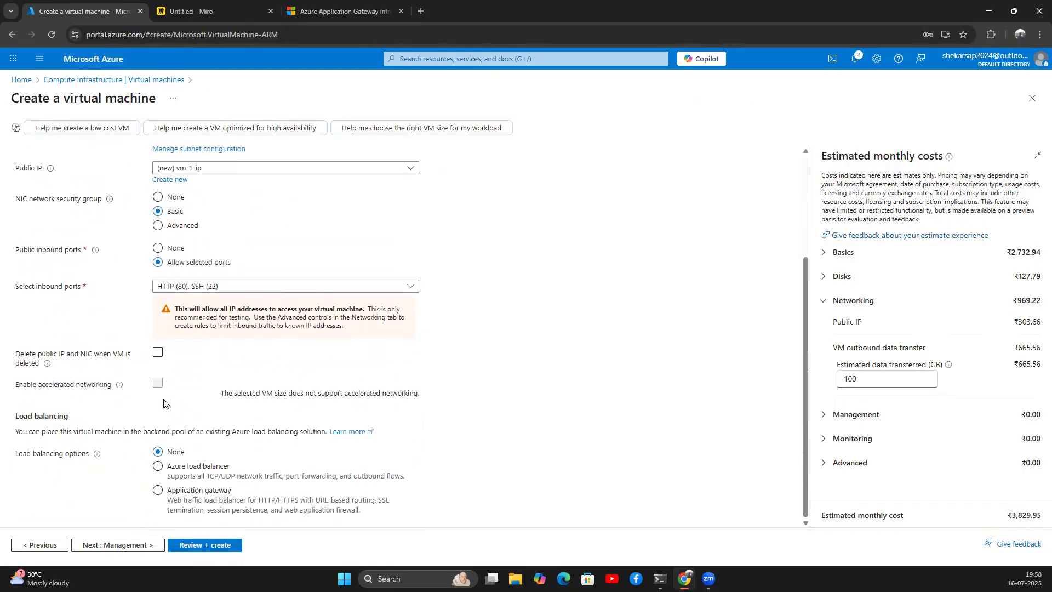
# Step: Move past the Management settings to the Monitoring step
pyautogui.click(132, 545)
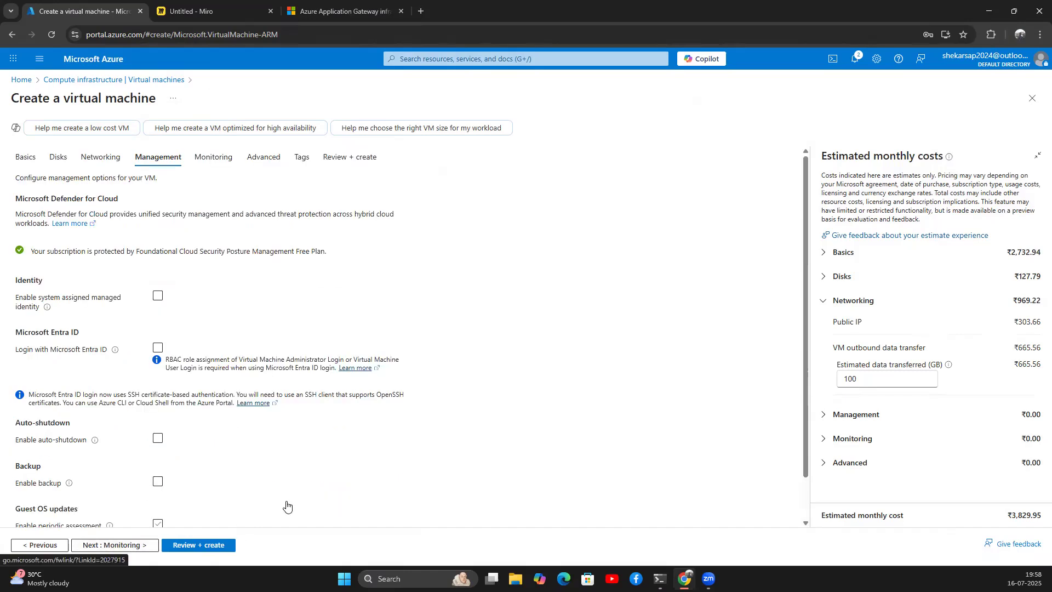
pyautogui.scroll(-1, 208, 250)
pyautogui.scroll(1, 176, 280)
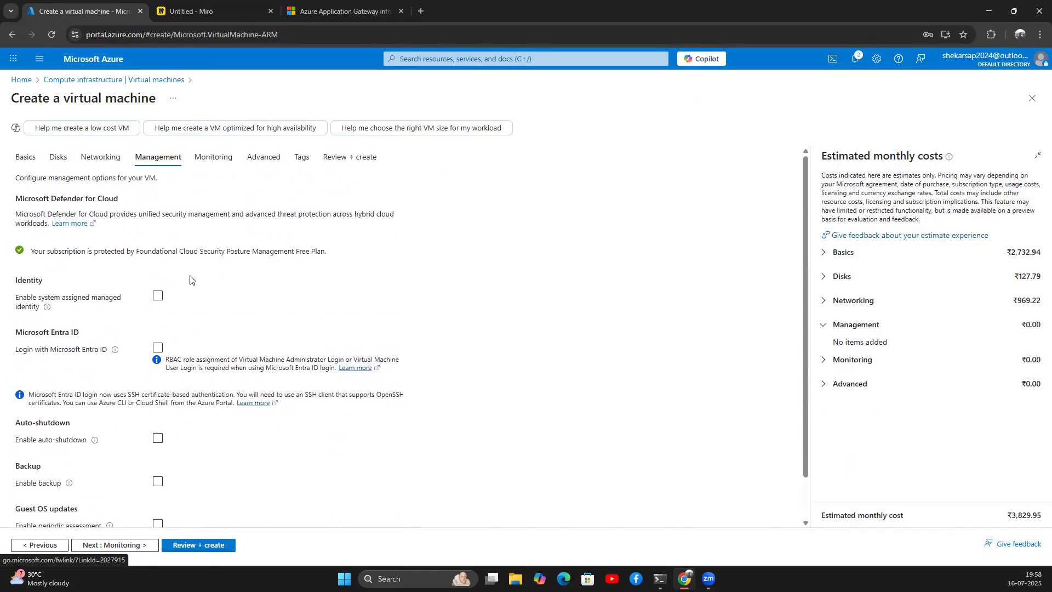
pyautogui.scroll(-1, 164, 219)
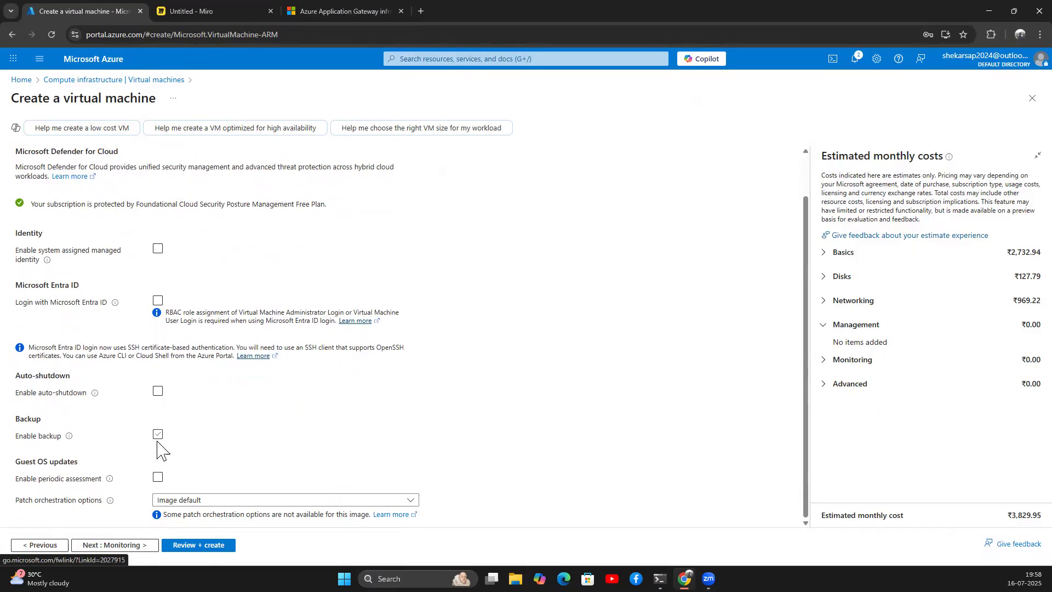
pyautogui.click(142, 545)
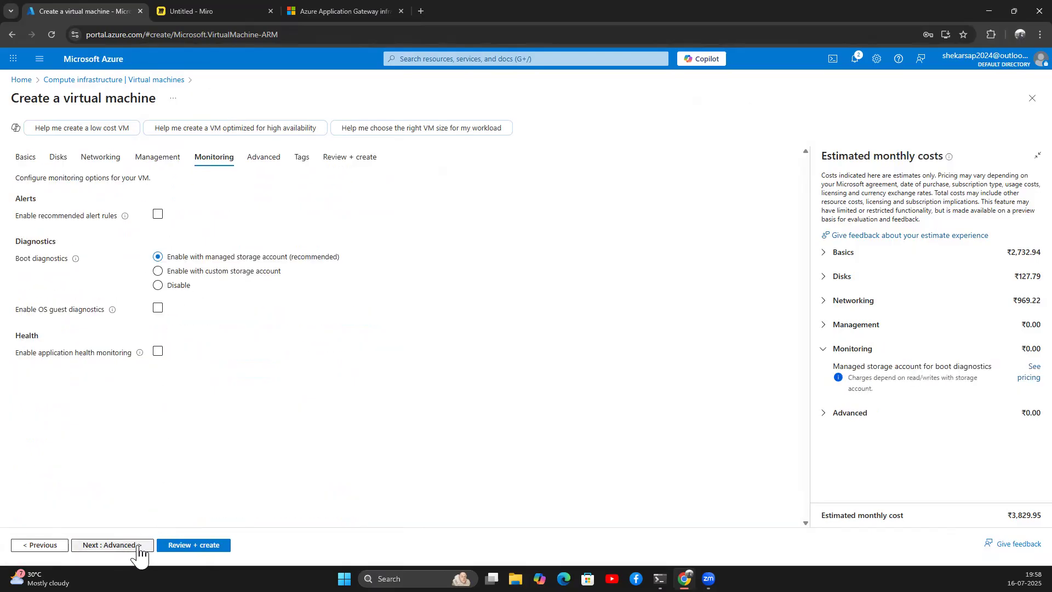
# Step: Skip through Advanced and Tags to Review + create, then create vm-1 in lb-rg once validation passes
pyautogui.click(136, 545)
pyautogui.click(135, 545)
pyautogui.click(137, 544)
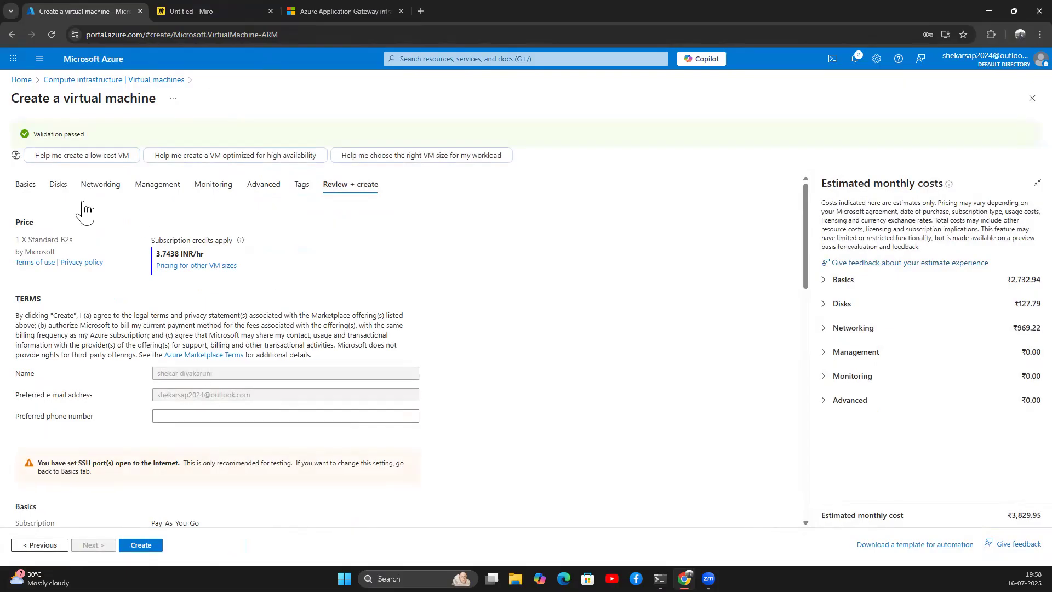
pyautogui.scroll(-5, 170, 396)
pyautogui.click(141, 545)
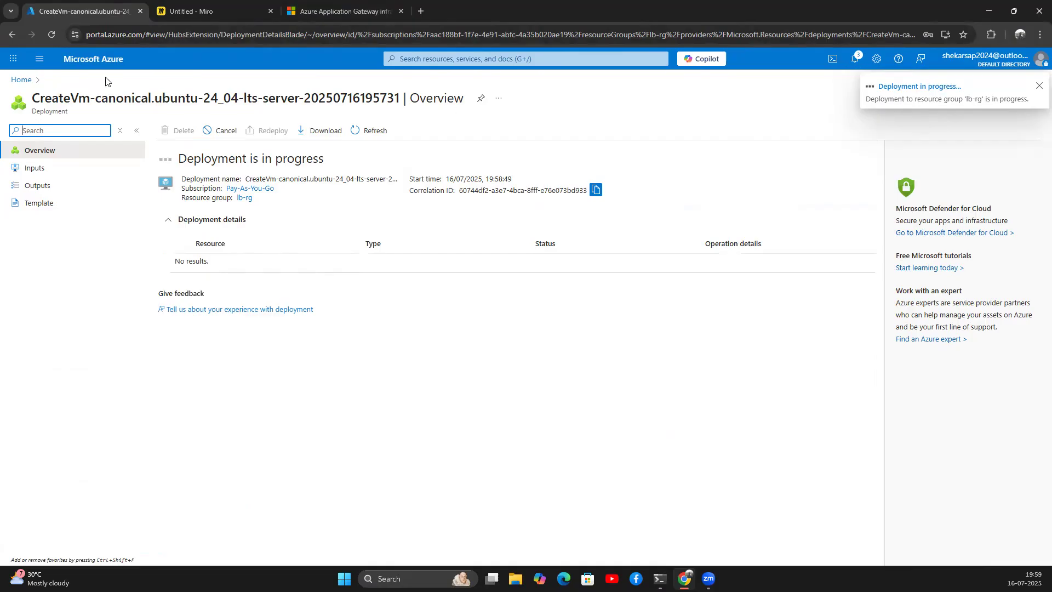
# Step: Go to Home, try searching for 'azure load balancer', then clear the search
pyautogui.click(21, 80)
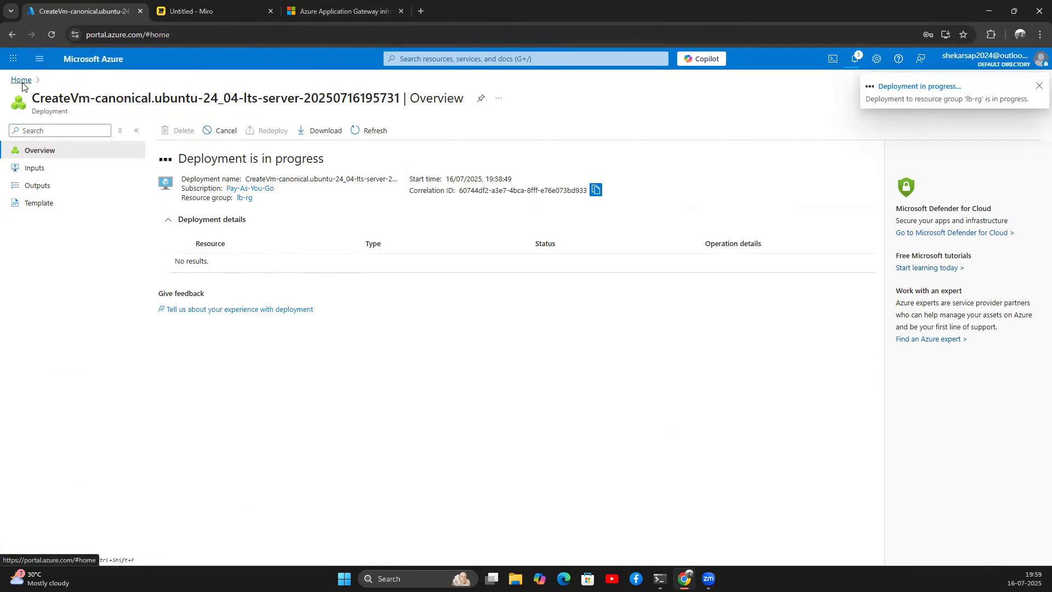
pyautogui.click(485, 58)
pyautogui.write('azure ')
pyautogui.write('load')
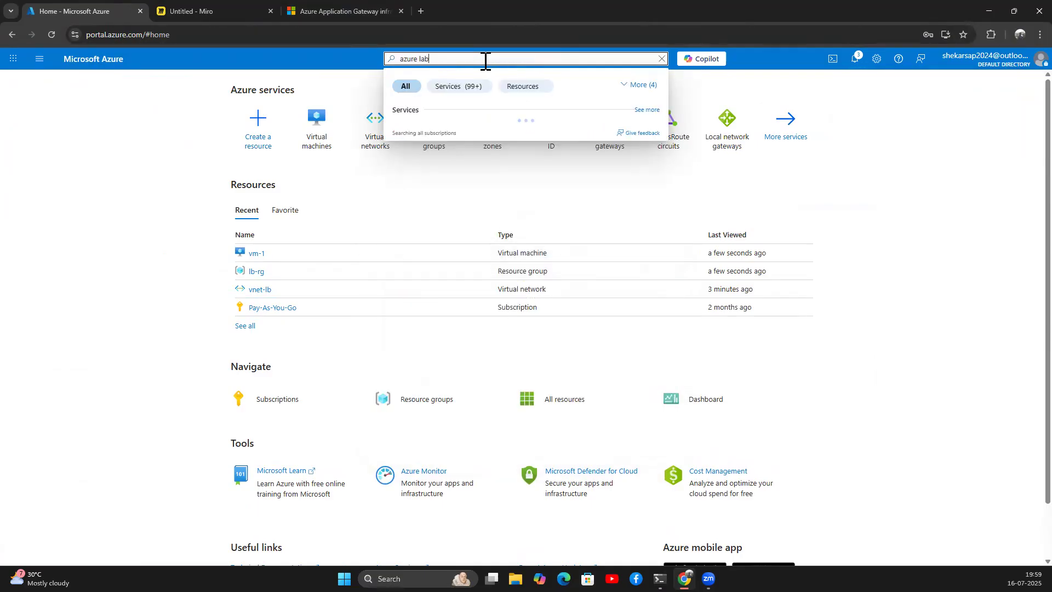
pyautogui.write('ba')
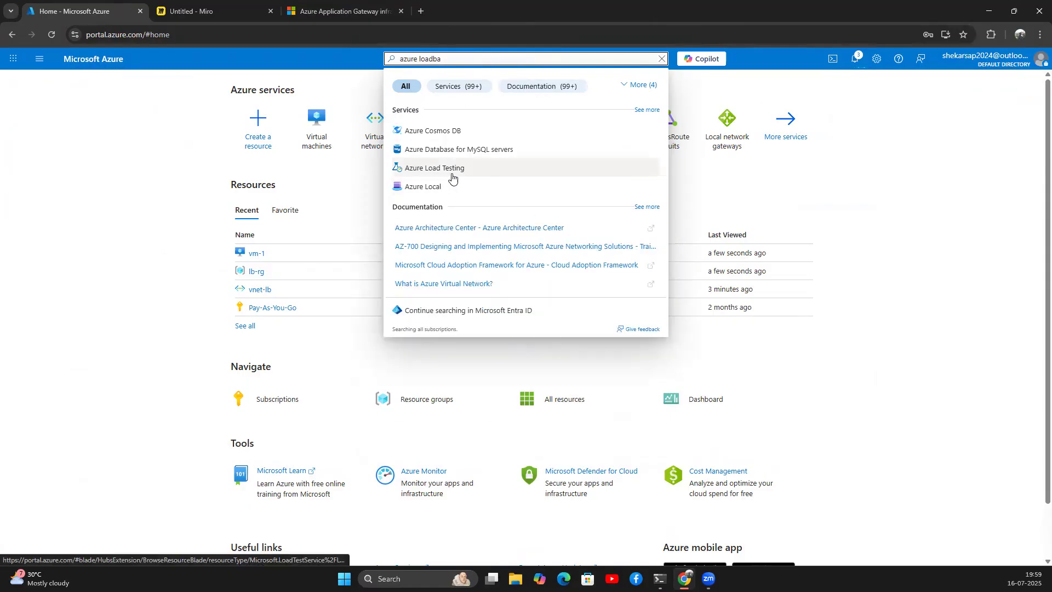
pyautogui.press('BackSpace')
pyautogui.press('BackSpace')
pyautogui.press('BackSpace')
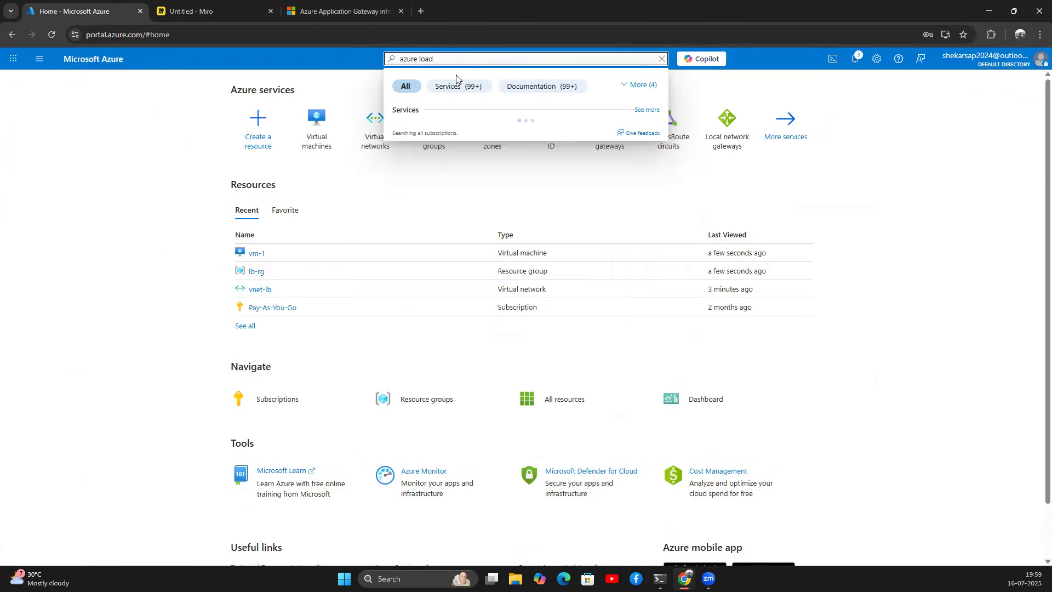
pyautogui.write('d')
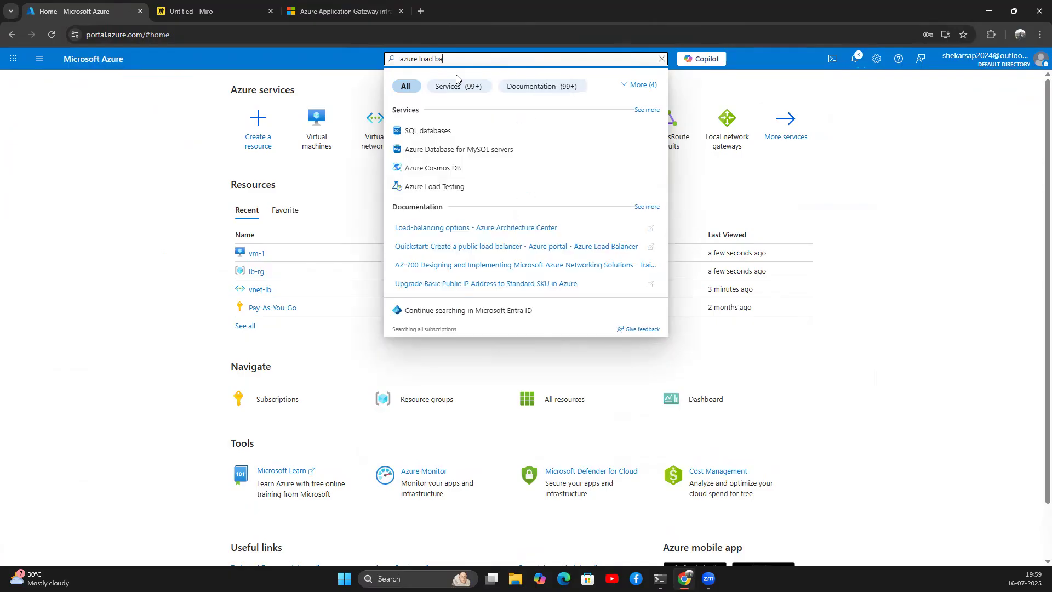
pyautogui.moveTo(454, 64); pyautogui.dragTo(392, 70)
pyautogui.press('BackSpace')
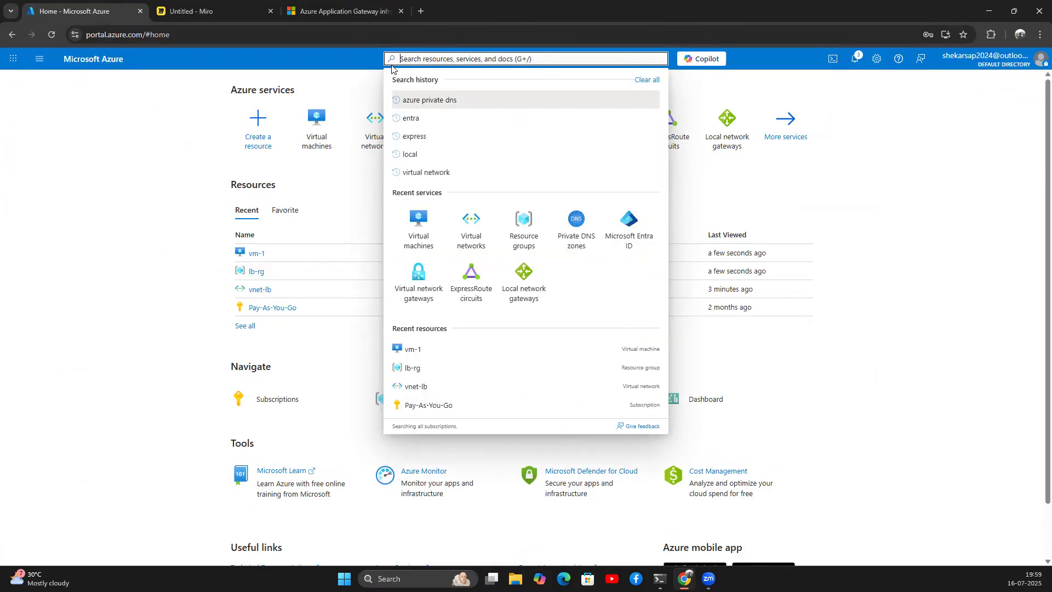
pyautogui.click(18, 110)
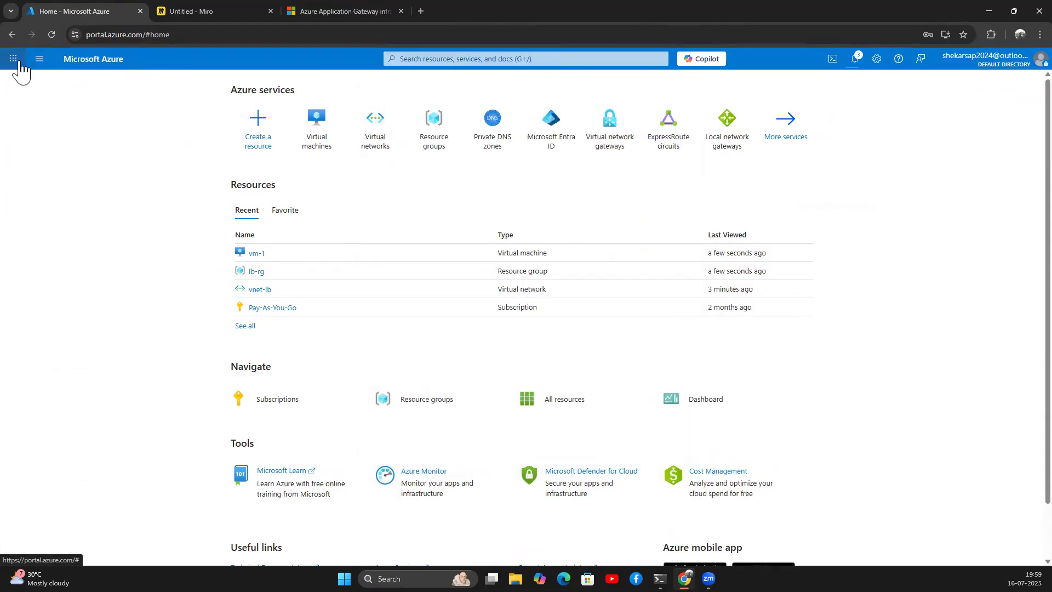
# Step: Use the portal menu to reach the Load balancing services list
pyautogui.click(13, 59)
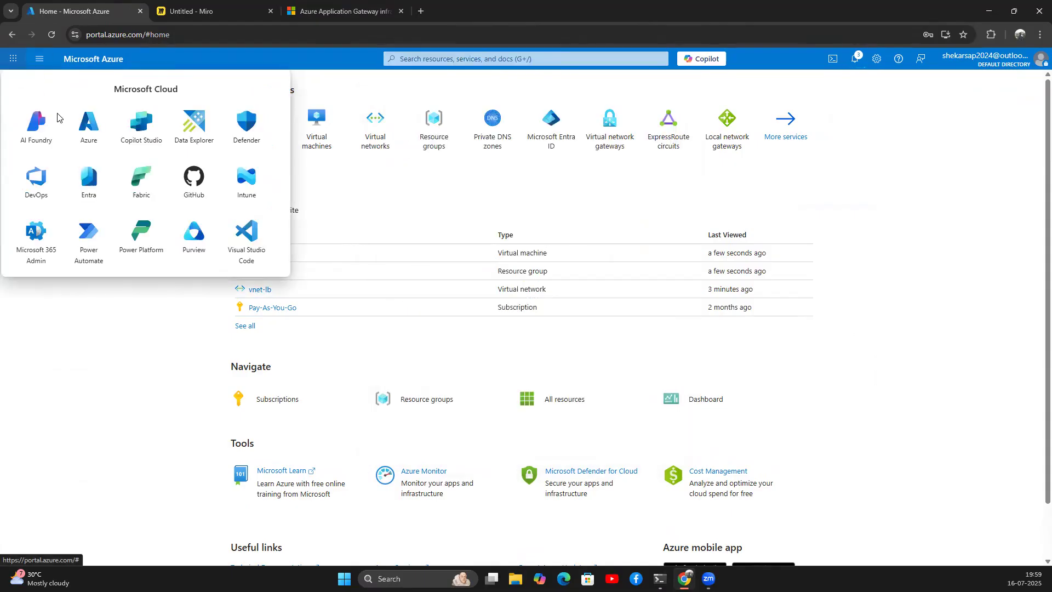
pyautogui.click(39, 59)
pyautogui.click(39, 132)
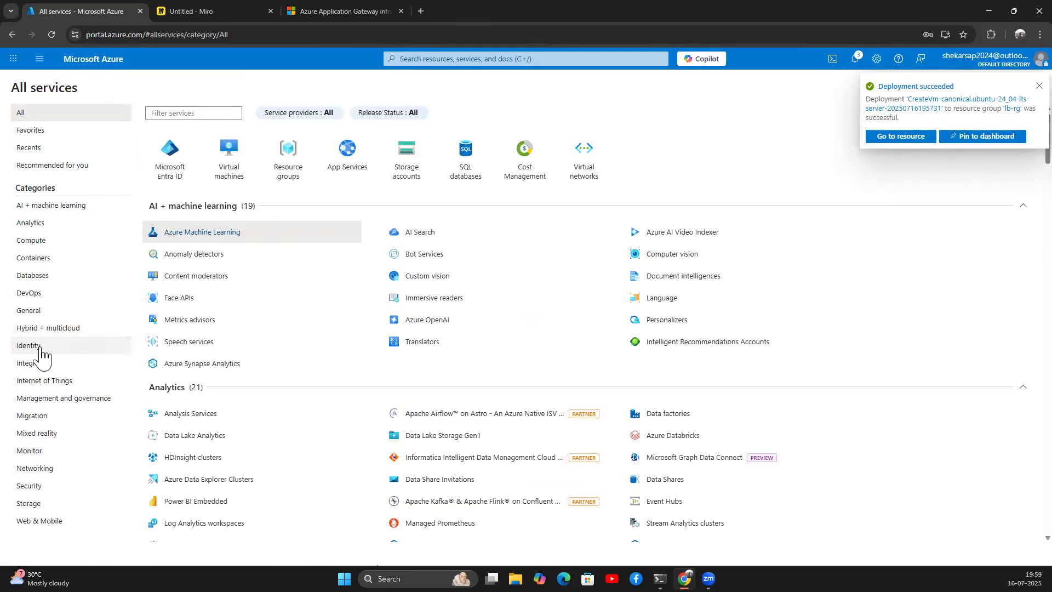
pyautogui.click(12, 35)
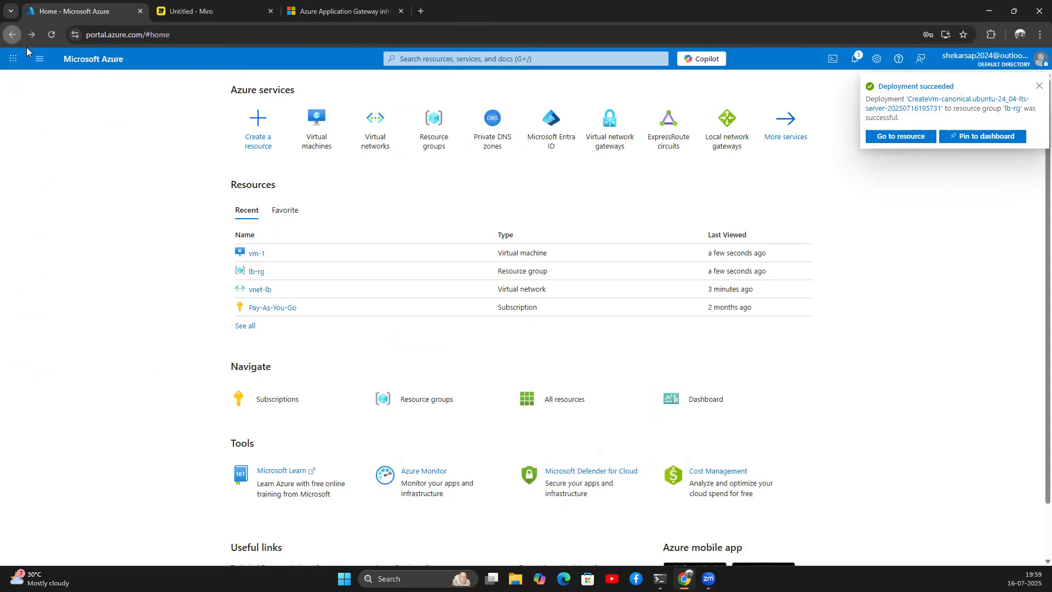
pyautogui.click(39, 59)
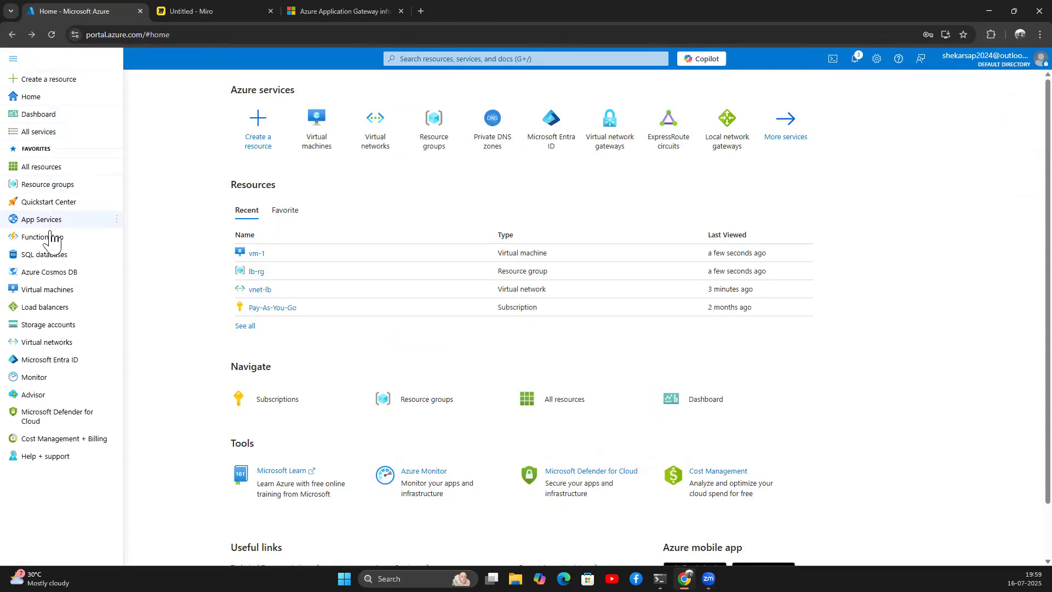
pyautogui.click(53, 313)
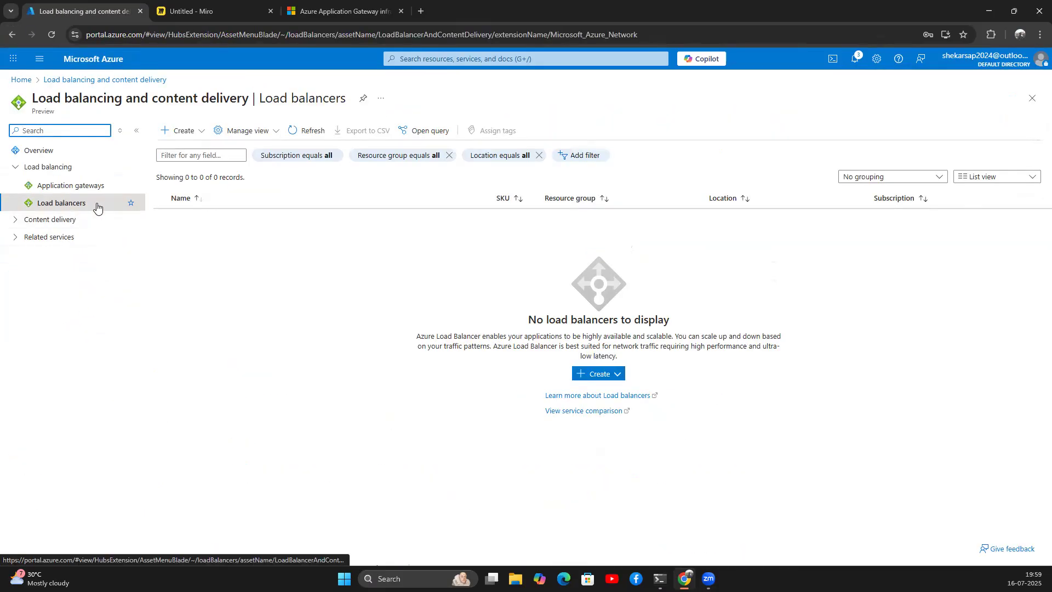
# Step: Start a Standard load balancer named network-lb in lb-rg, North Europe, Public type
pyautogui.click(197, 136)
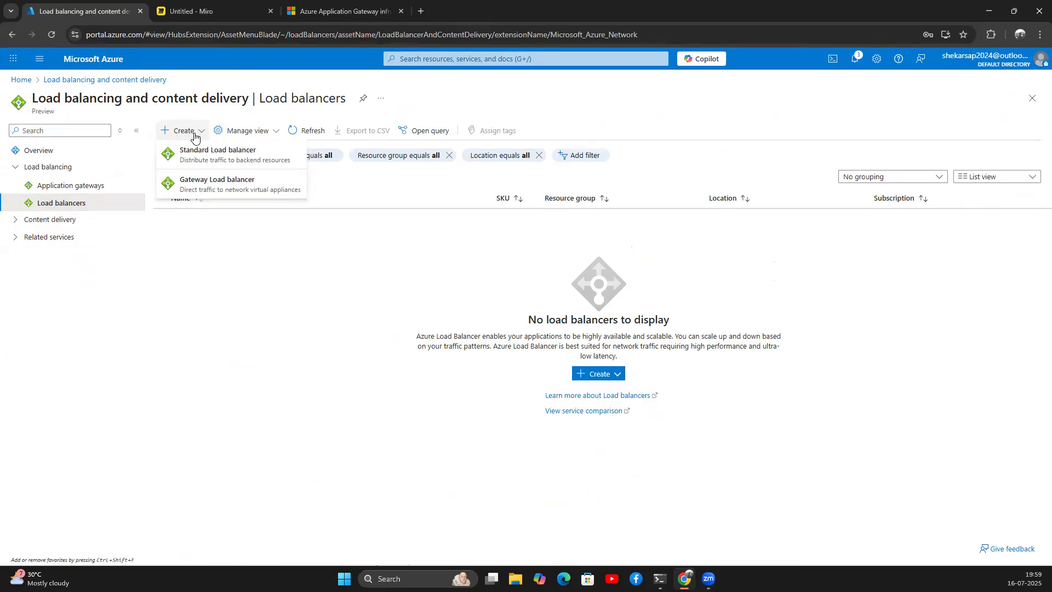
pyautogui.click(223, 155)
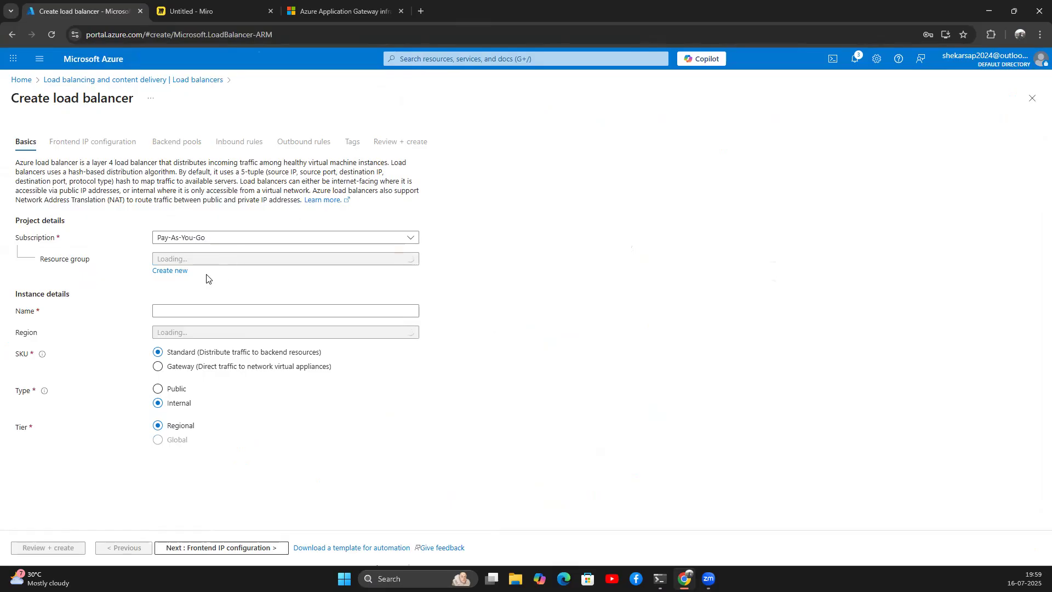
pyautogui.click(199, 259)
pyautogui.click(183, 295)
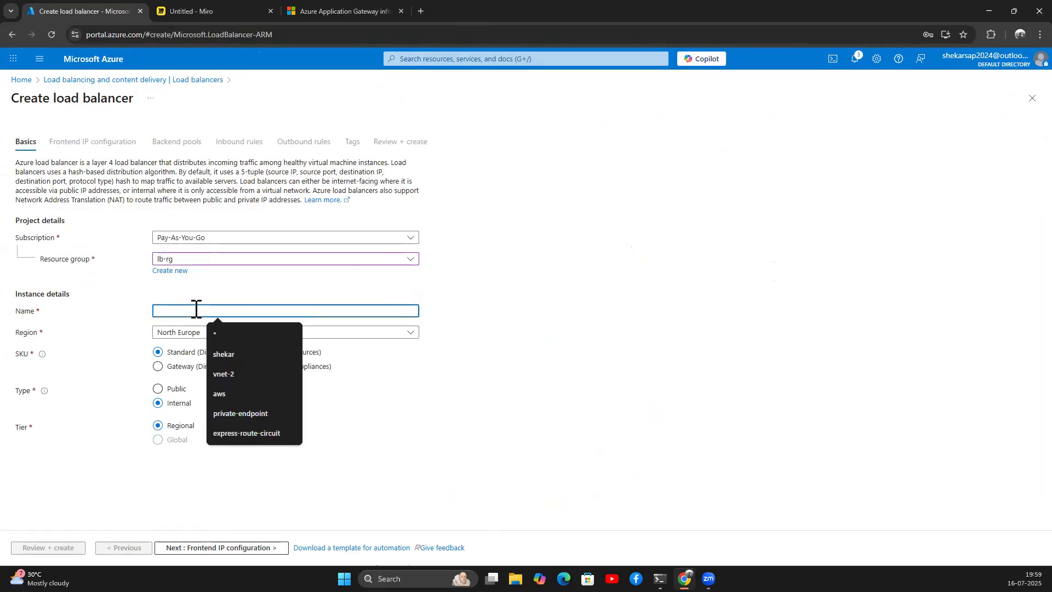
pyautogui.write('network-lb')
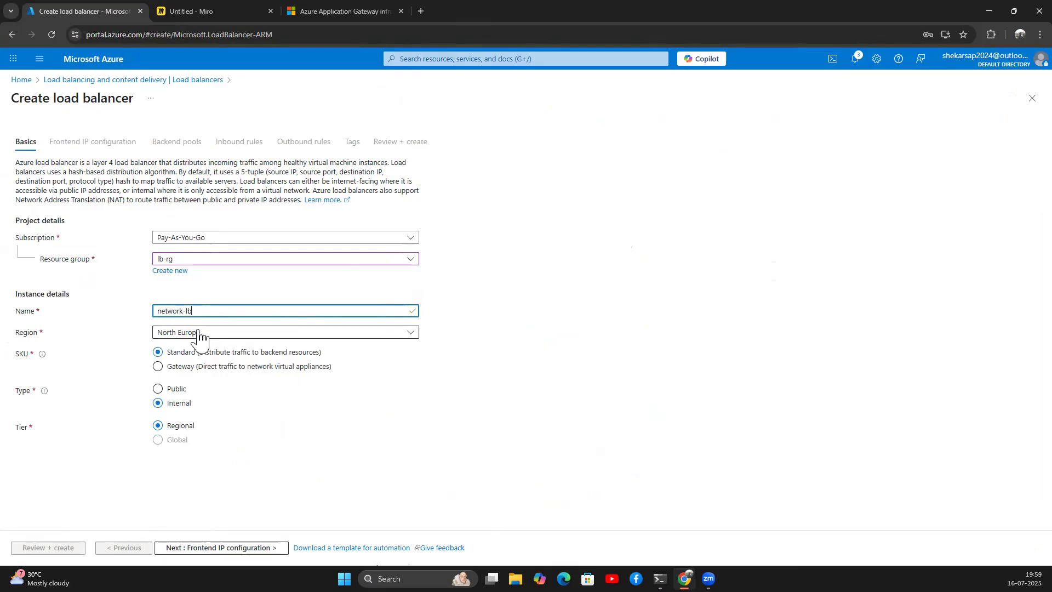
pyautogui.click(207, 333)
pyautogui.click(207, 335)
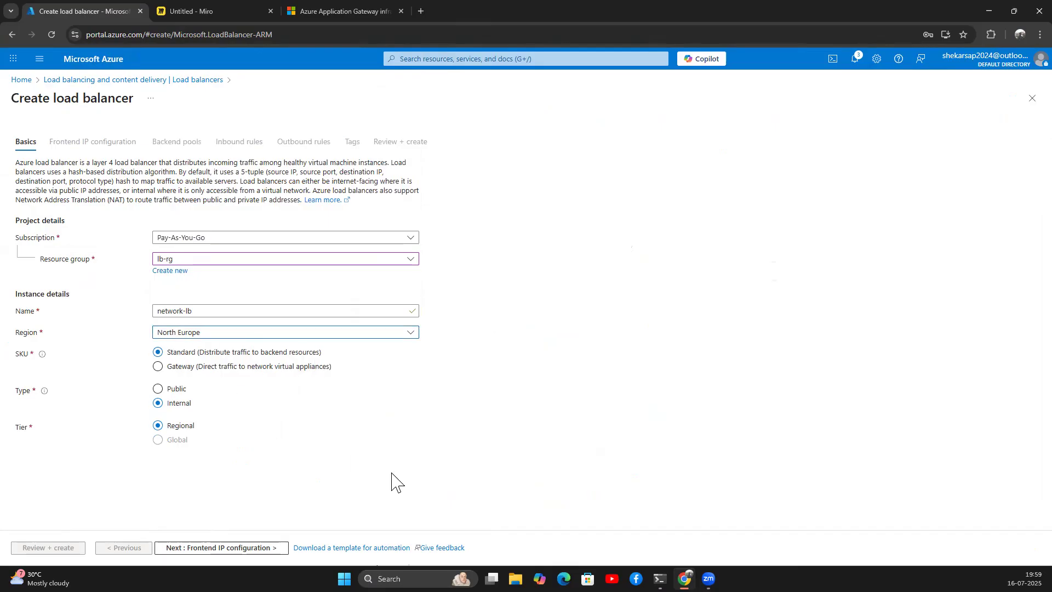
pyautogui.click(178, 394)
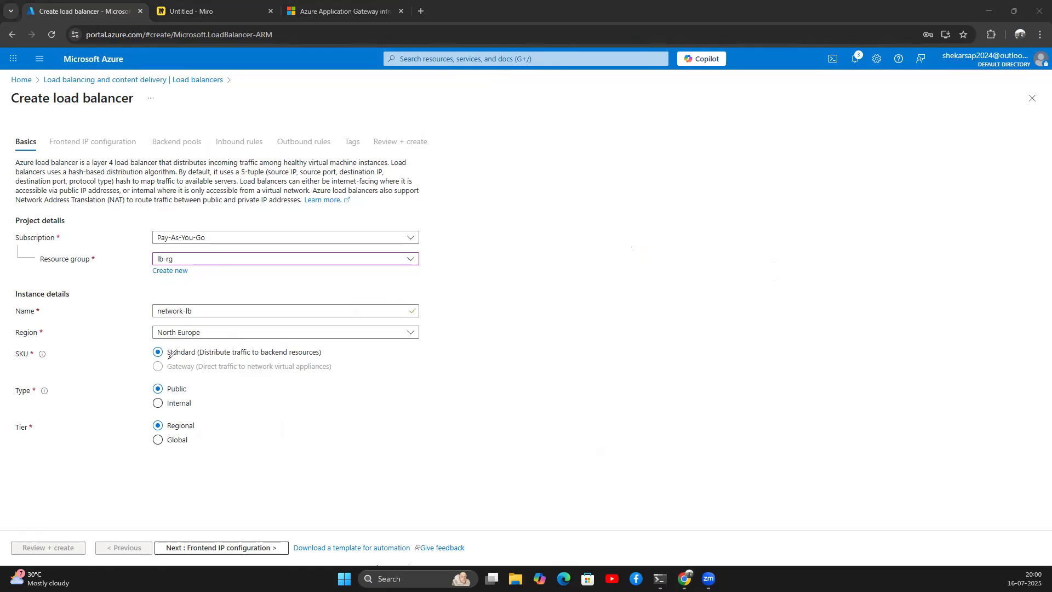
pyautogui.moveTo(260, 356)
pyautogui.mouseDown()
pyautogui.moveTo(298, 338)
pyautogui.moveTo(253, 346)
pyautogui.moveTo(268, 359)
pyautogui.mouseUp()
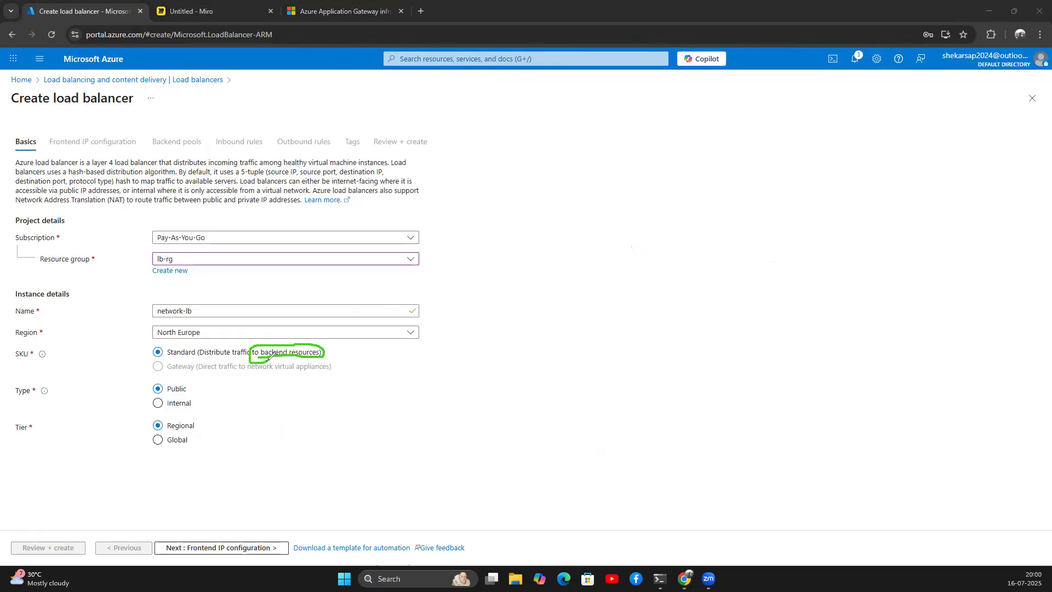
pyautogui.moveTo(333, 335)
pyautogui.mouseDown()
pyautogui.moveTo(384, 377)
pyautogui.moveTo(362, 397)
pyautogui.moveTo(416, 382)
pyautogui.mouseUp()
pyautogui.moveTo(435, 333)
pyautogui.mouseDown()
pyautogui.moveTo(431, 390)
pyautogui.moveTo(448, 382)
pyautogui.moveTo(456, 355)
pyautogui.mouseUp()
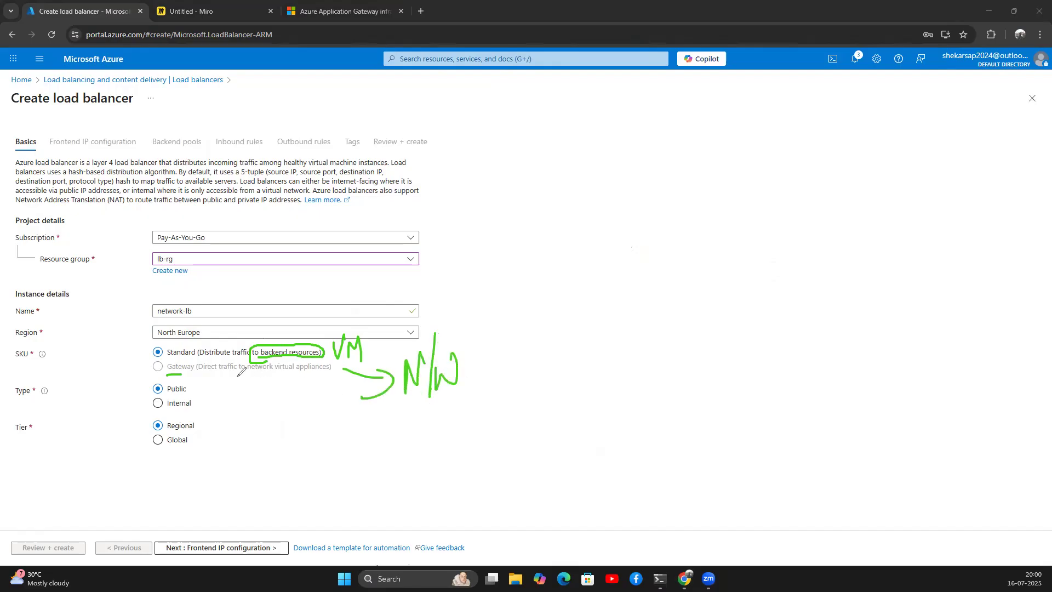
pyautogui.moveTo(239, 376); pyautogui.dragTo(326, 382)
pyautogui.moveTo(185, 374)
pyautogui.mouseDown()
pyautogui.moveTo(195, 358)
pyautogui.moveTo(168, 375)
pyautogui.mouseUp()
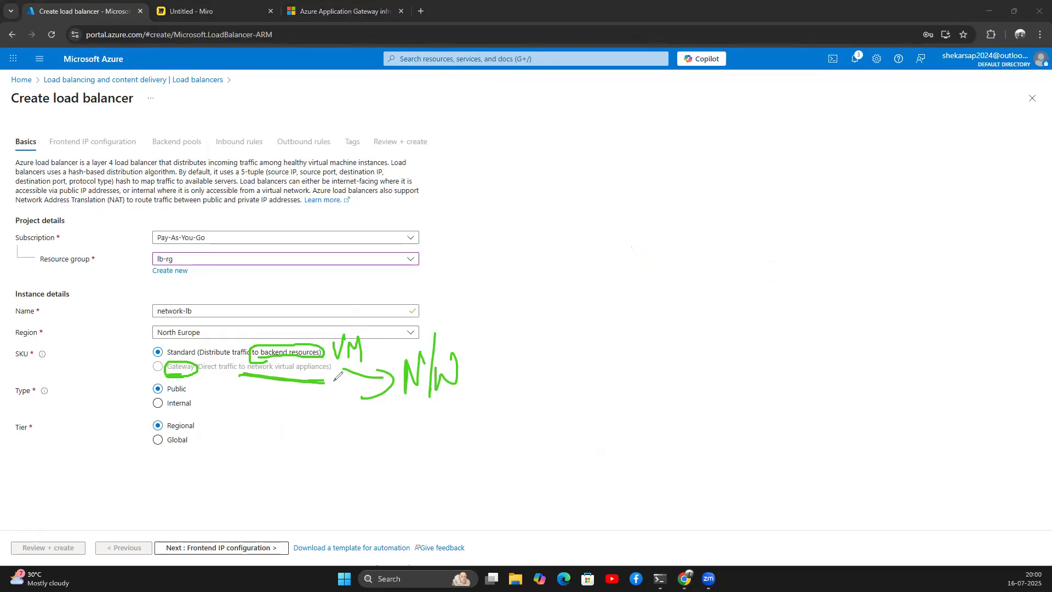
pyautogui.moveTo(191, 387)
pyautogui.mouseDown()
pyautogui.moveTo(210, 388)
pyautogui.moveTo(202, 399)
pyautogui.moveTo(234, 395)
pyautogui.moveTo(204, 411)
pyautogui.moveTo(212, 426)
pyautogui.mouseUp()
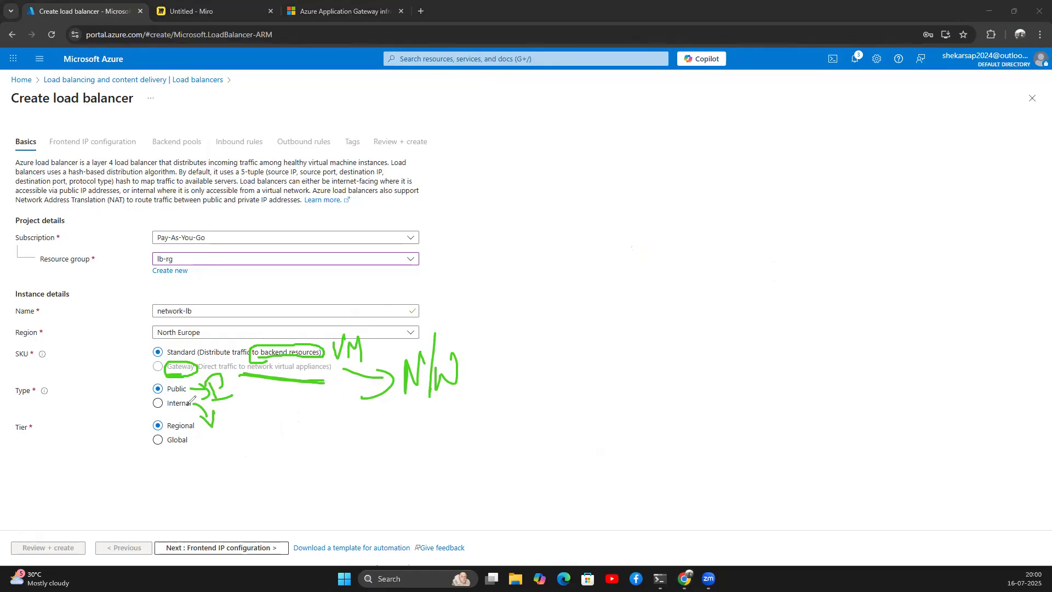
pyautogui.moveTo(168, 413)
pyautogui.mouseDown()
pyautogui.moveTo(195, 411)
pyautogui.moveTo(206, 392)
pyautogui.moveTo(230, 429)
pyautogui.moveTo(225, 454)
pyautogui.mouseUp()
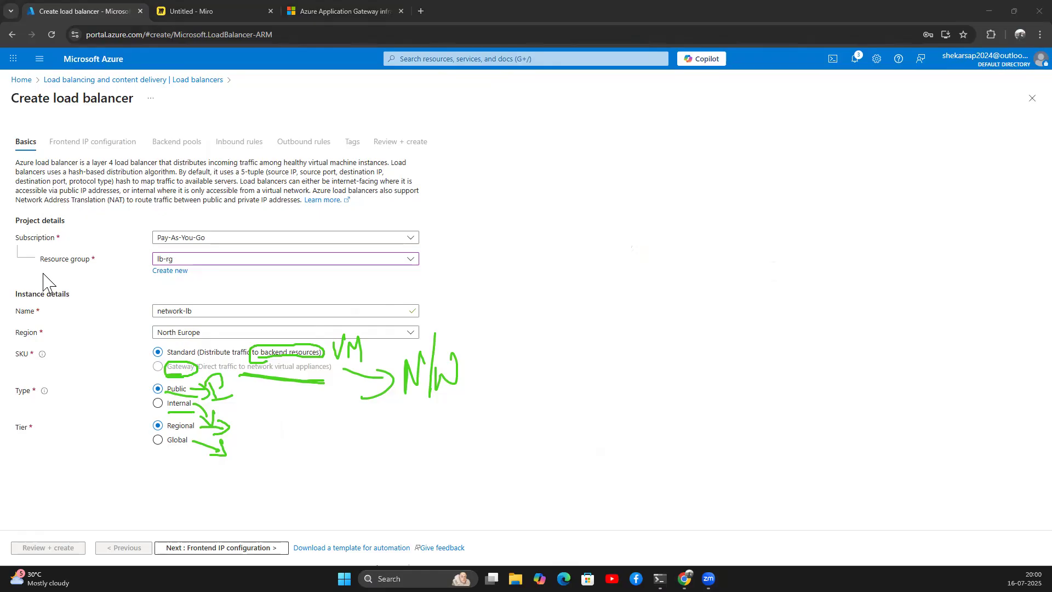
pyautogui.click(43, 273)
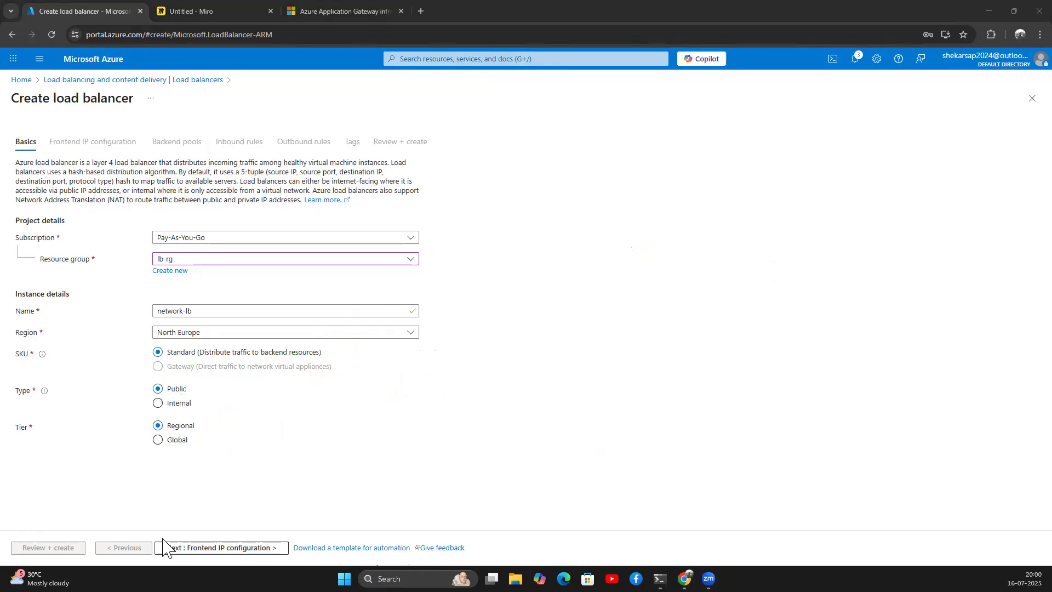
# Step: Add a frontend IP configuration named frontend-ip and look at the Public IP address list
pyautogui.click(197, 550)
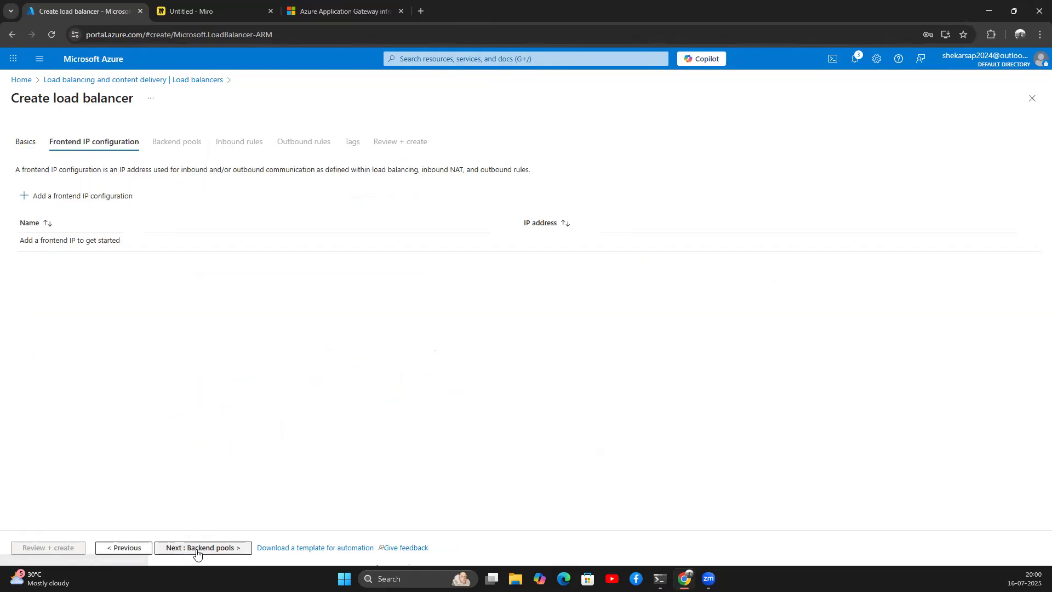
pyautogui.click(115, 204)
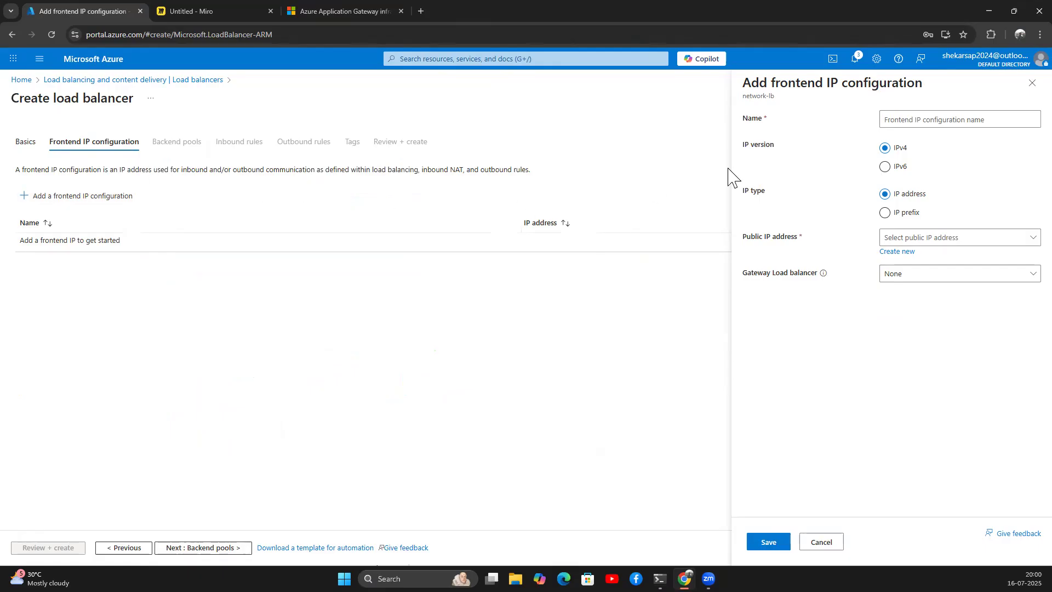
pyautogui.click(911, 122)
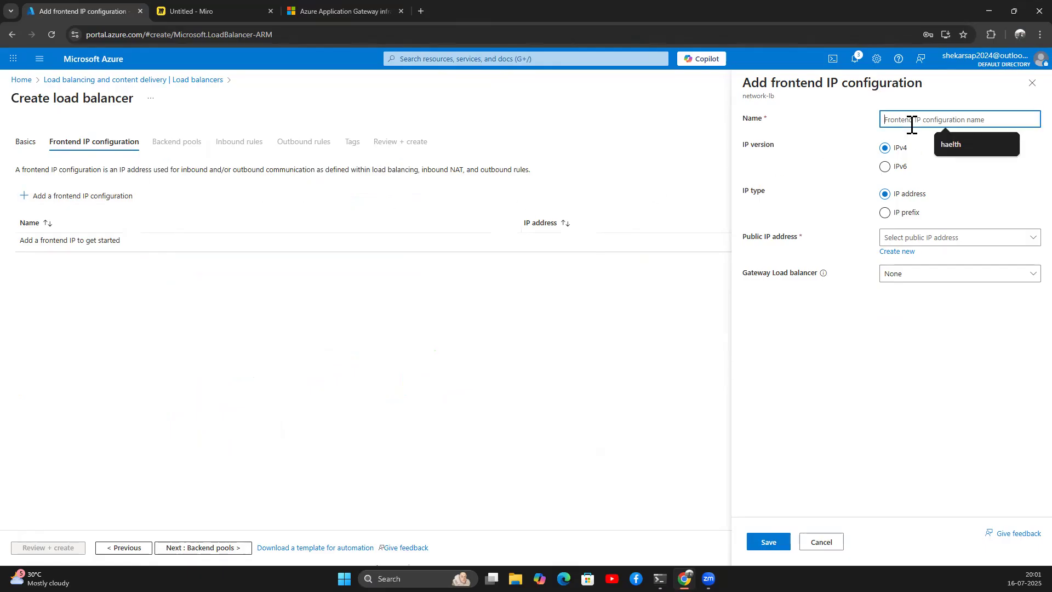
pyautogui.write('front')
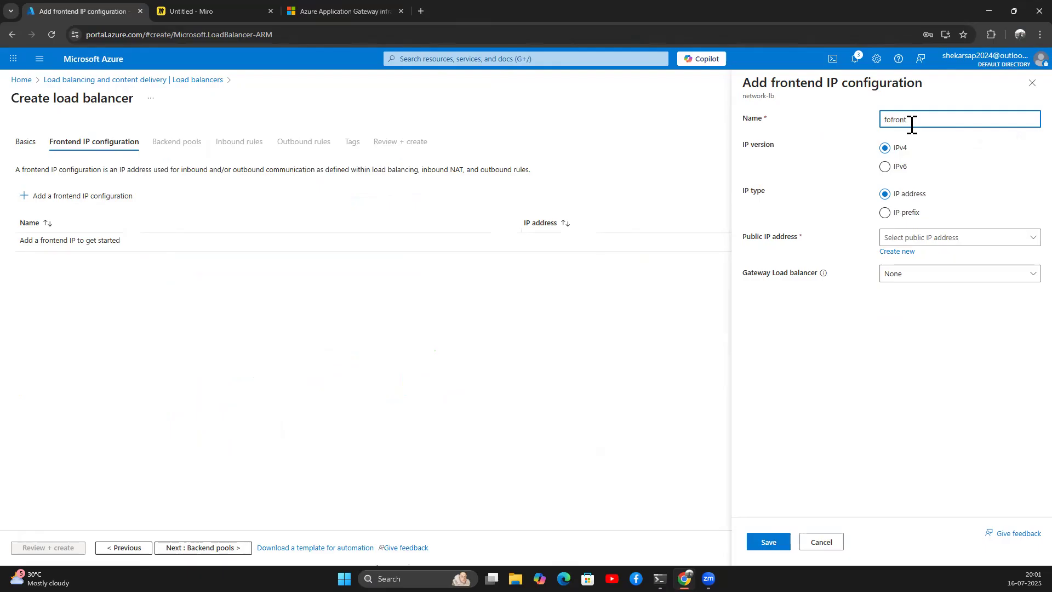
pyautogui.press('BackSpace')
pyautogui.press('BackSpace')
pyautogui.press('BackSpace')
pyautogui.press('BackSpace')
pyautogui.press('BackSpace')
pyautogui.press('BackSpace')
pyautogui.write('frontend-ip')
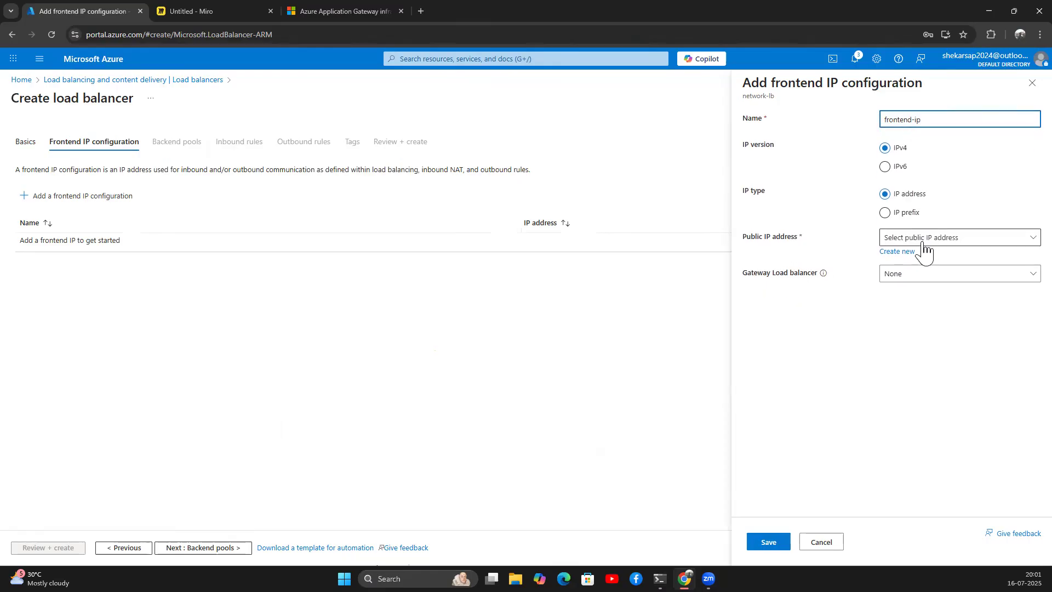
pyautogui.click(890, 242)
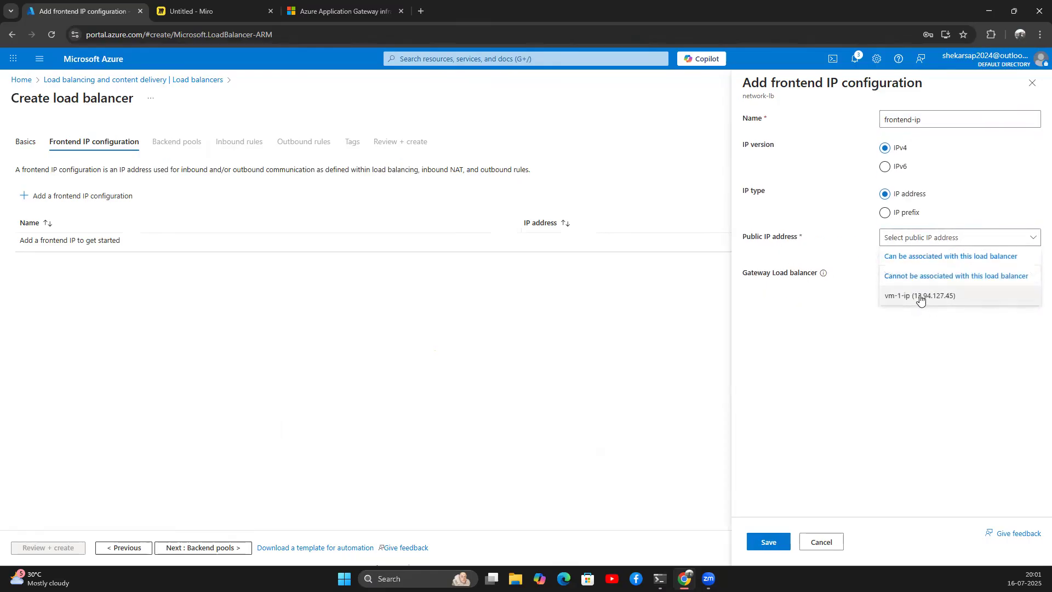
pyautogui.click(906, 346)
# Step: Start a new public IP, abandon it, and review the existing public IP choices
pyautogui.click(898, 252)
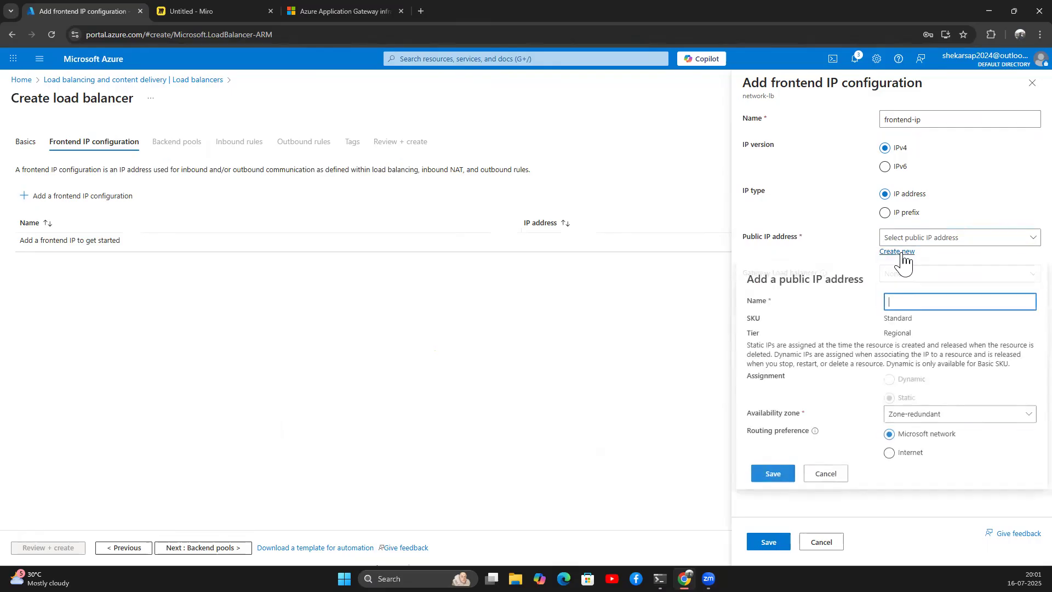
pyautogui.write('pip')
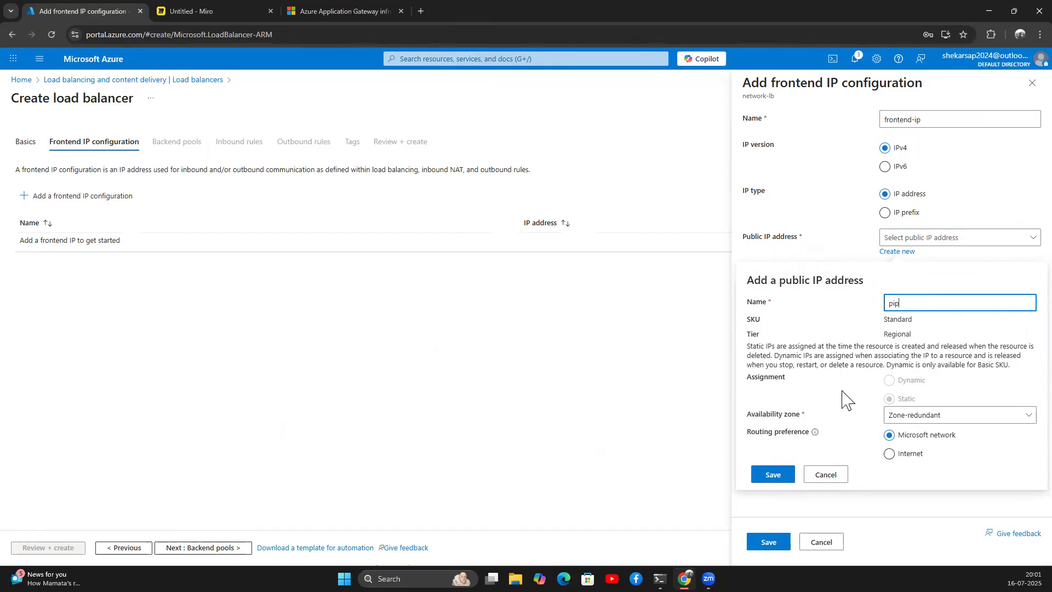
pyautogui.click(835, 482)
pyautogui.click(943, 239)
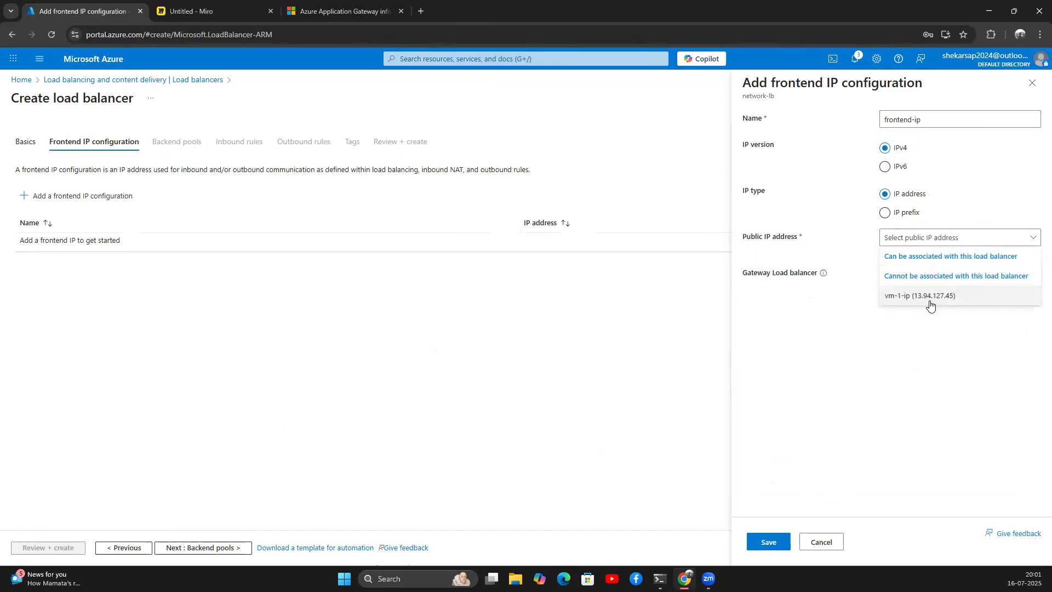
pyautogui.click(943, 206)
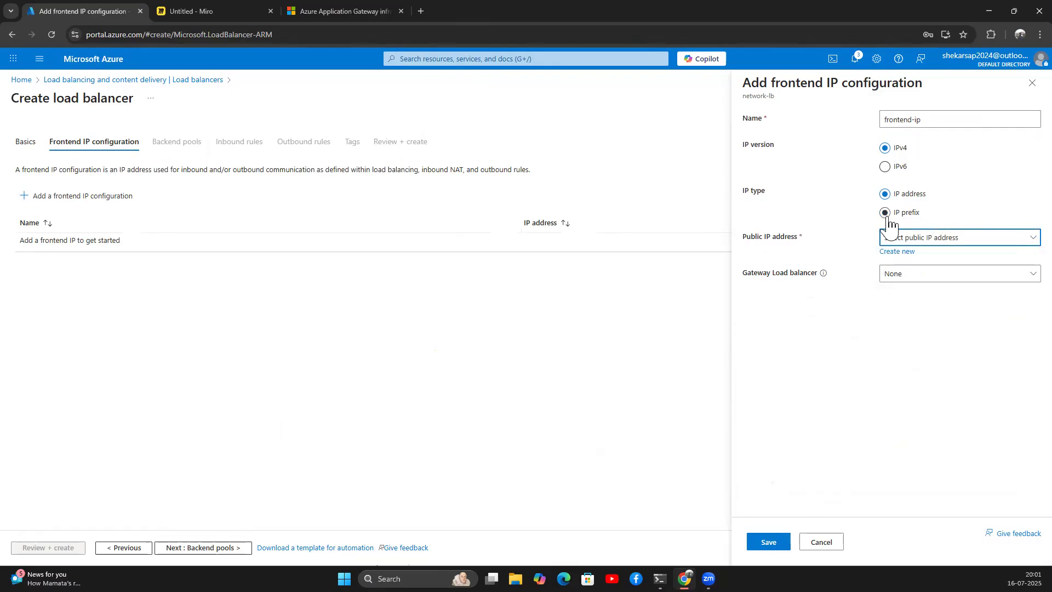
pyautogui.click(928, 237)
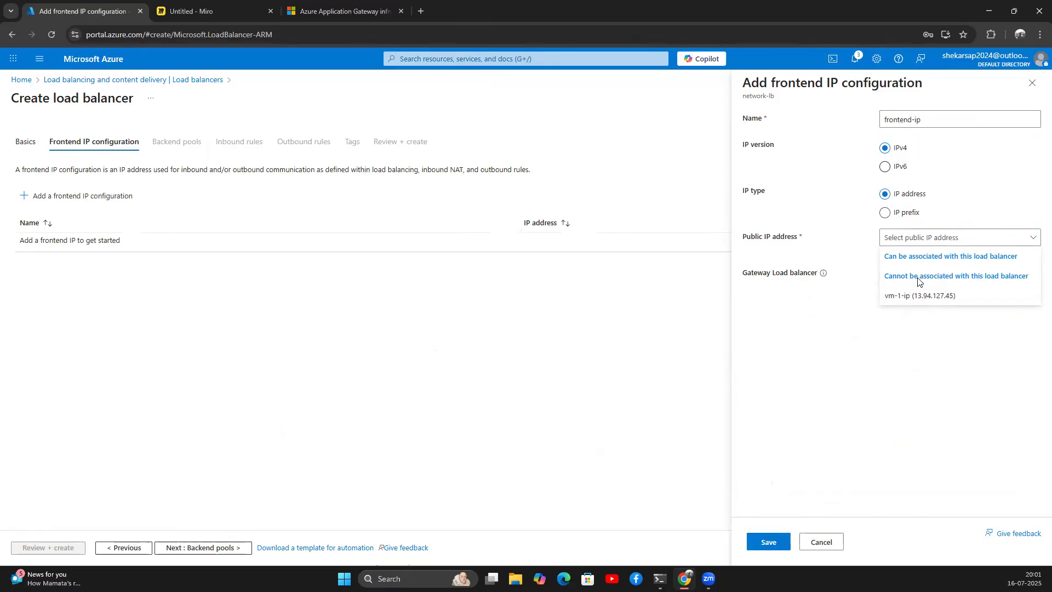
pyautogui.click(888, 373)
# Step: Create public IP pip-lb with No Zone, save frontend-ip, and continue to Backend pools
pyautogui.click(897, 252)
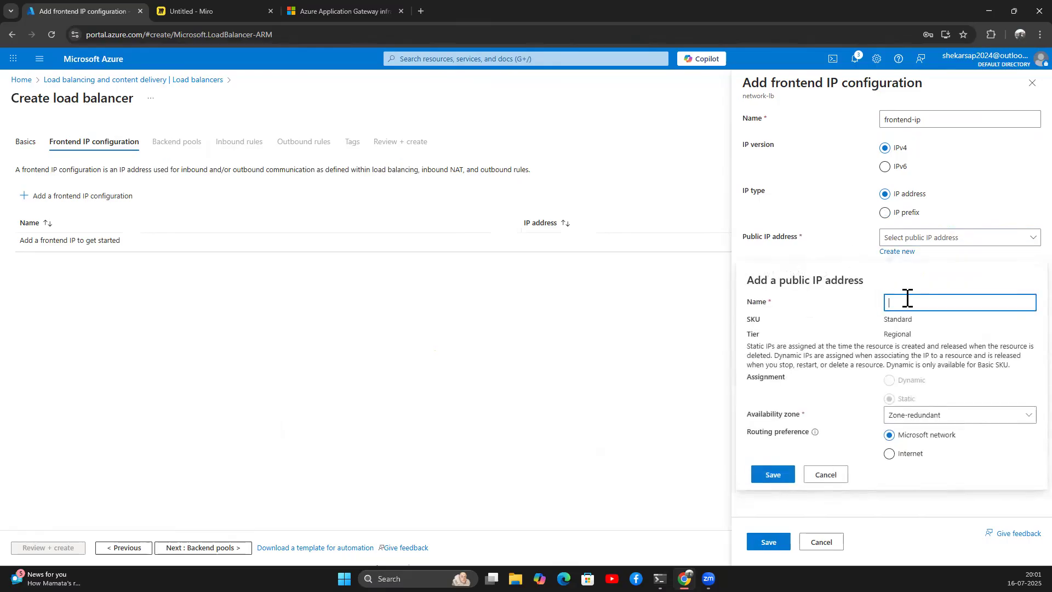
pyautogui.write('pip-lb')
pyautogui.click(910, 415)
pyautogui.click(901, 144)
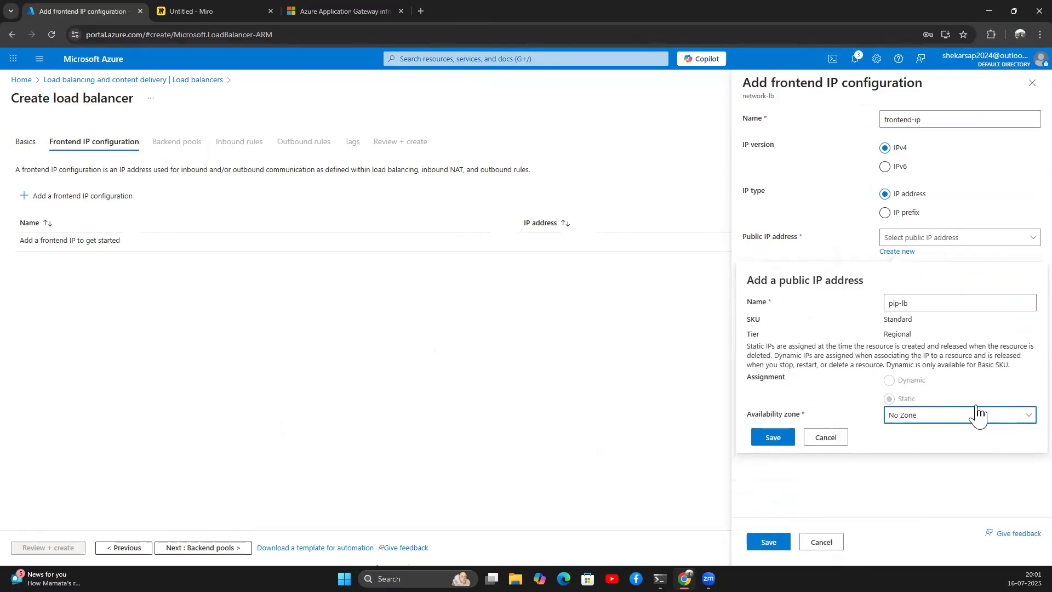
pyautogui.click(773, 438)
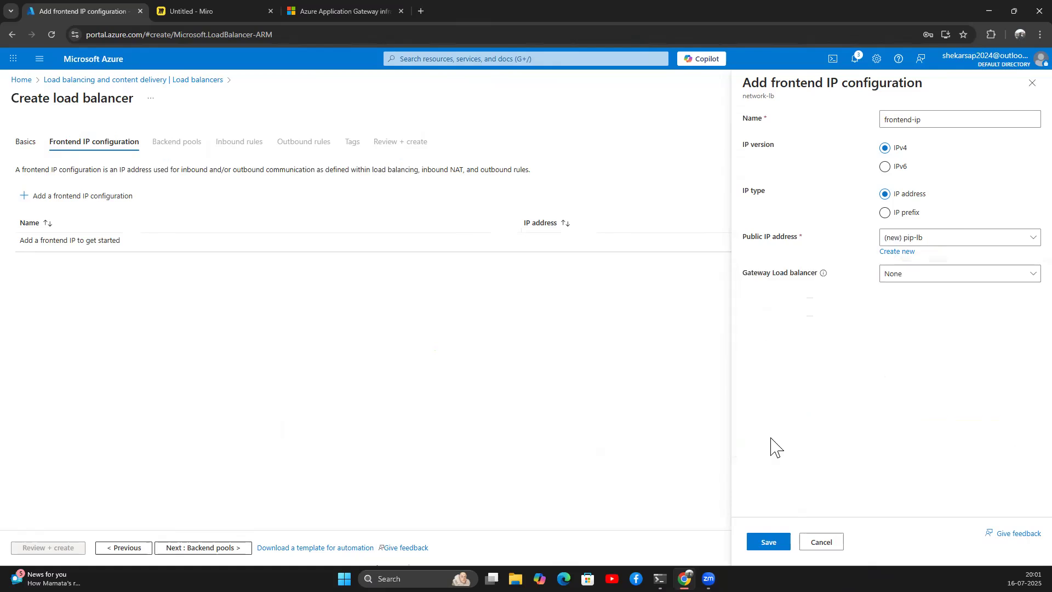
pyautogui.click(907, 279)
pyautogui.click(907, 279)
pyautogui.click(768, 544)
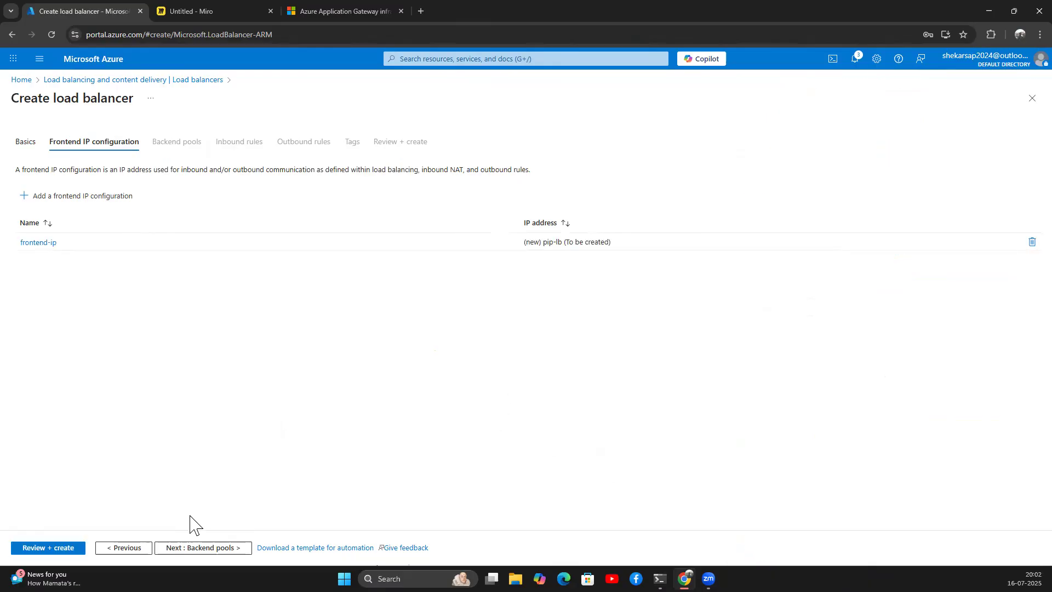
pyautogui.click(198, 548)
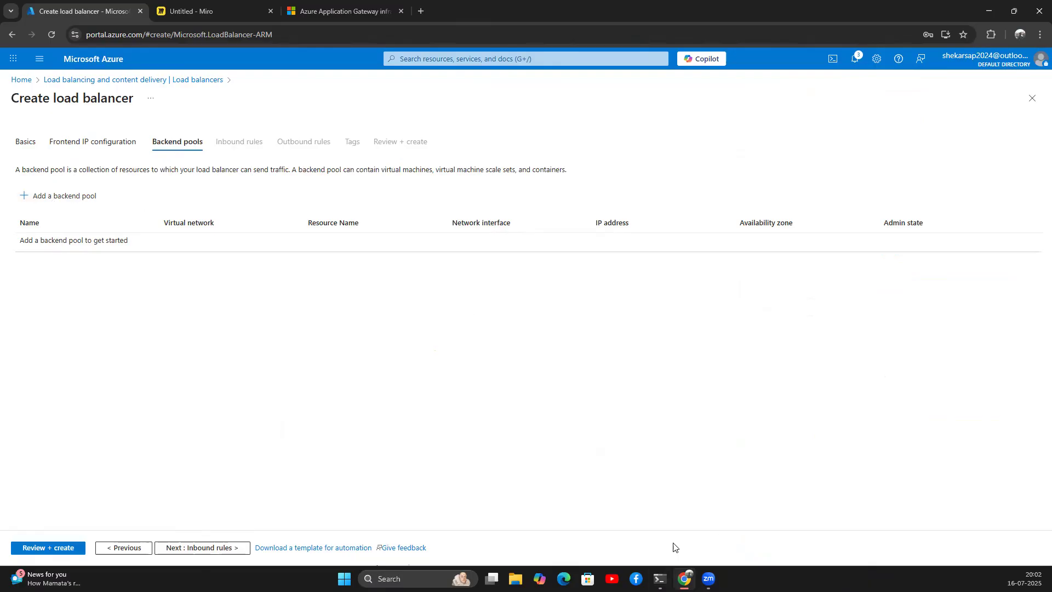
# Step: Sketch an LB with two server boxes and connecting lines on the Miro whiteboard
pyautogui.click(232, 10)
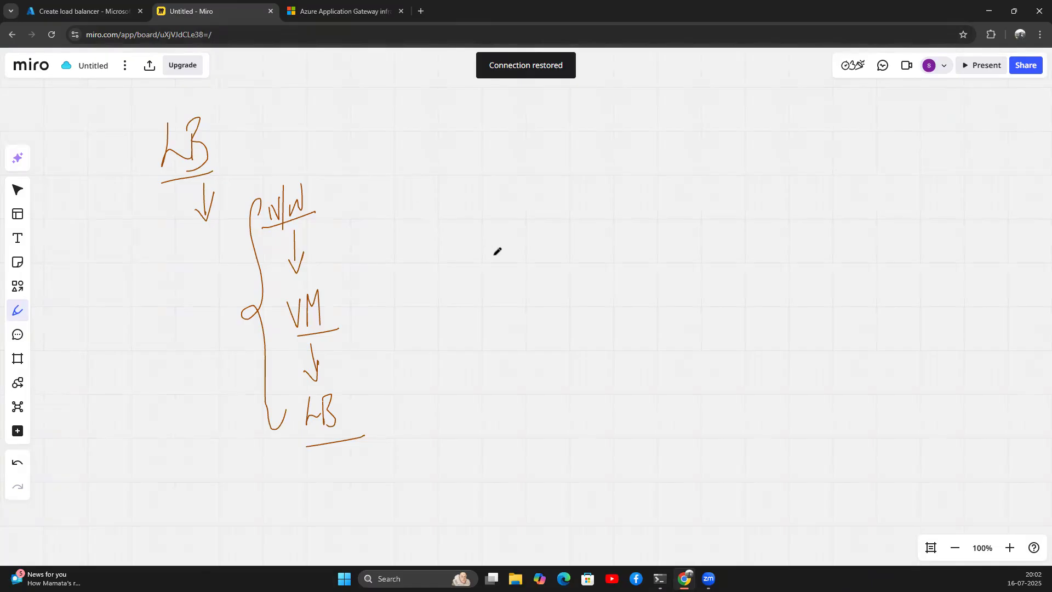
pyautogui.moveTo(586, 240)
pyautogui.mouseDown()
pyautogui.moveTo(614, 242)
pyautogui.moveTo(620, 230)
pyautogui.moveTo(602, 254)
pyautogui.mouseUp()
pyautogui.moveTo(609, 147)
pyautogui.mouseDown()
pyautogui.moveTo(612, 189)
pyautogui.moveTo(623, 181)
pyautogui.mouseUp()
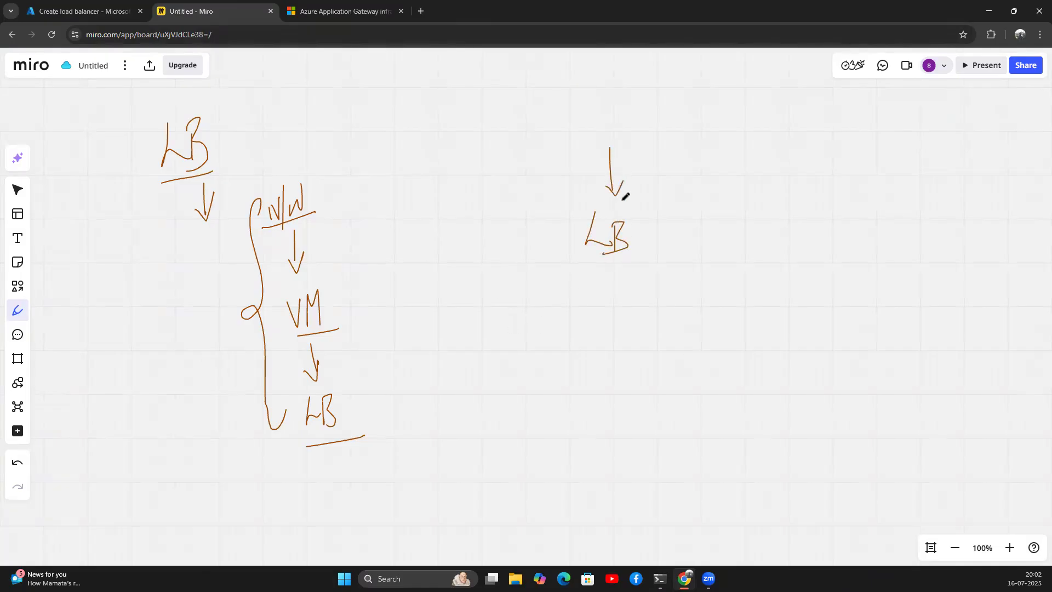
pyautogui.moveTo(463, 396)
pyautogui.mouseDown()
pyautogui.moveTo(523, 449)
pyautogui.moveTo(450, 390)
pyautogui.moveTo(461, 418)
pyautogui.mouseUp()
pyautogui.moveTo(682, 371)
pyautogui.mouseDown()
pyautogui.moveTo(742, 369)
pyautogui.moveTo(681, 354)
pyautogui.moveTo(678, 390)
pyautogui.mouseUp()
pyautogui.moveTo(591, 263); pyautogui.dragTo(500, 381)
pyautogui.moveTo(618, 260); pyautogui.dragTo(704, 355)
pyautogui.click(989, 11)
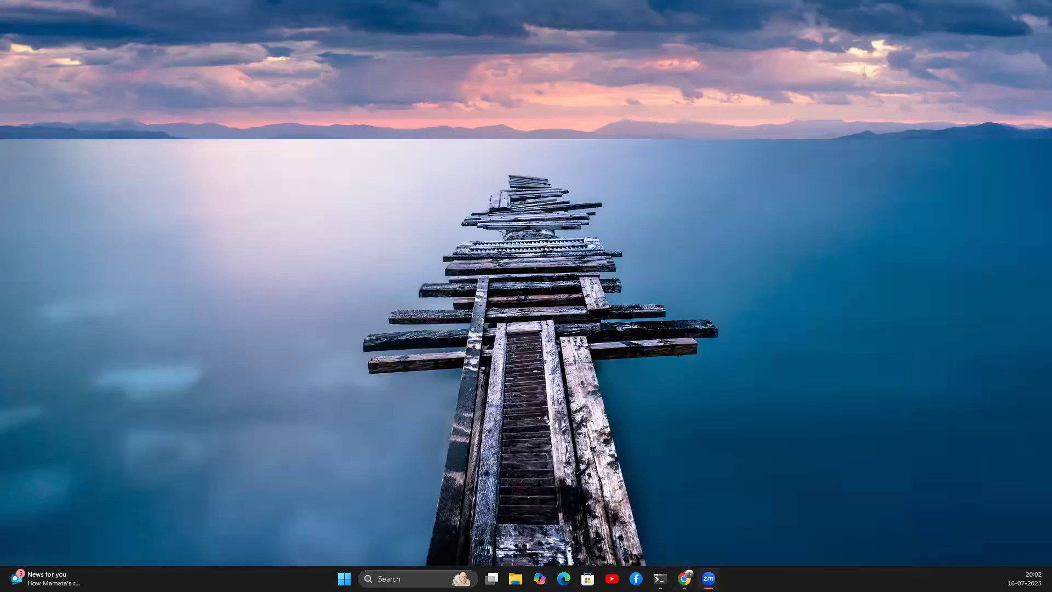
# Step: Return to the Azure portal and start adding a backend pool to network-lb
pyautogui.click(684, 579)
pyautogui.click(82, 11)
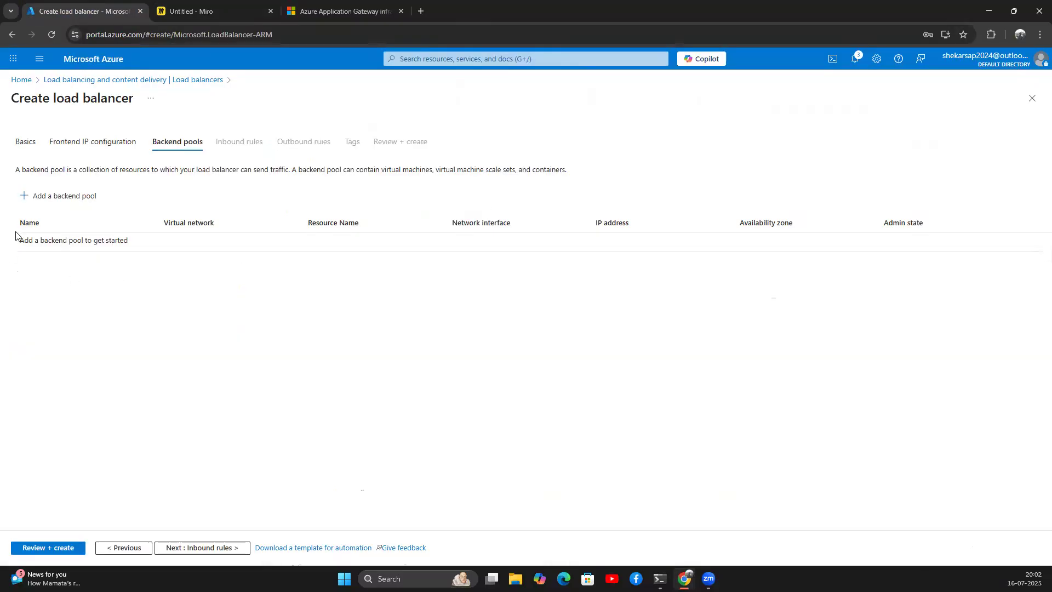
pyautogui.click(60, 198)
# Step: Create backend-pool on vnet-lb, configured by IP address with vm-1's 10.0.0.4, and save it
pyautogui.click(222, 133)
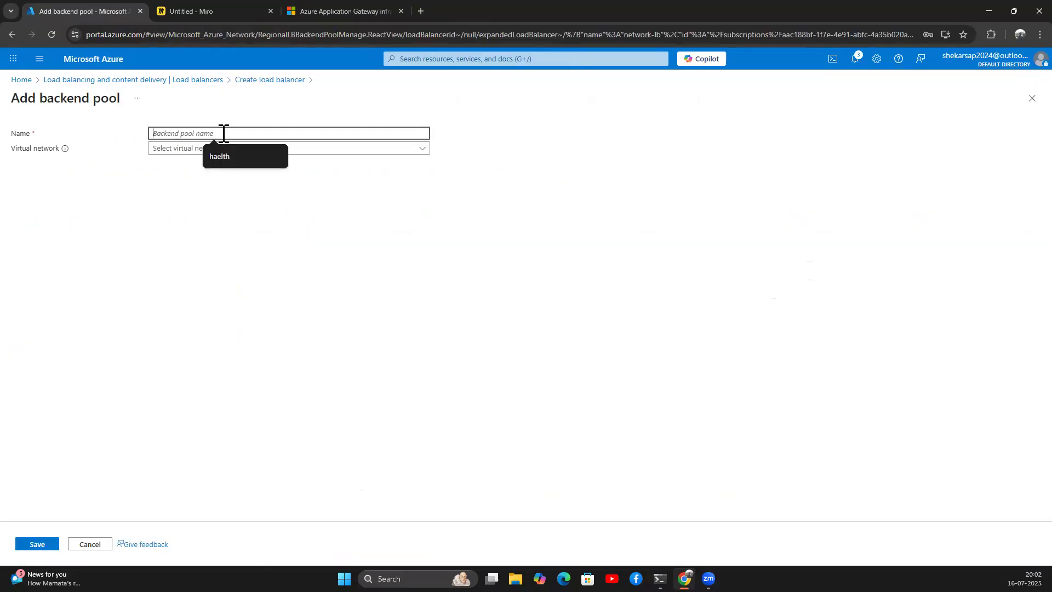
pyautogui.write('backend-pool')
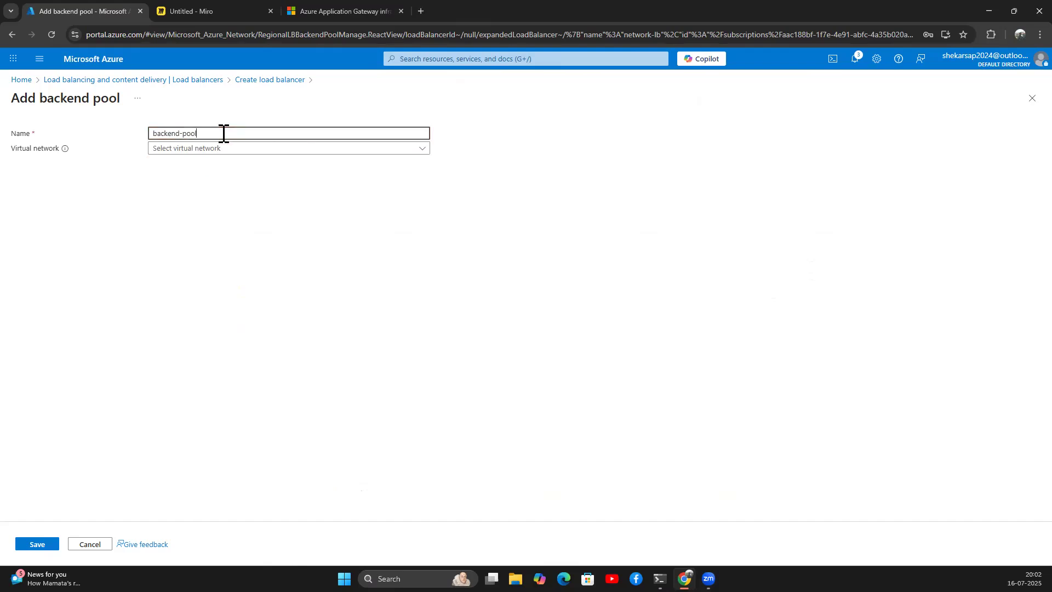
pyautogui.click(219, 148)
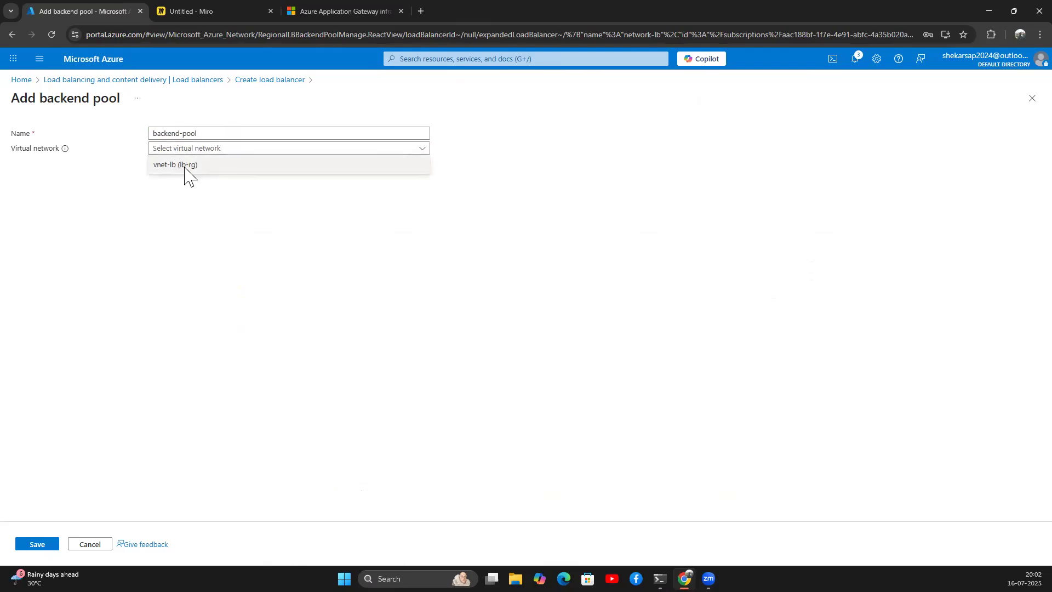
pyautogui.click(186, 165)
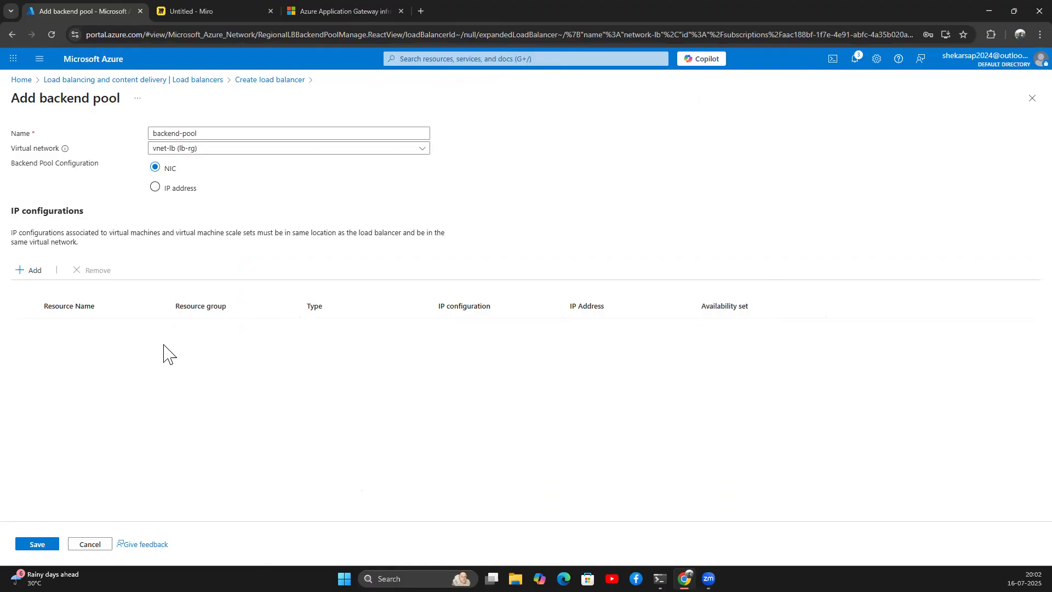
pyautogui.click(30, 270)
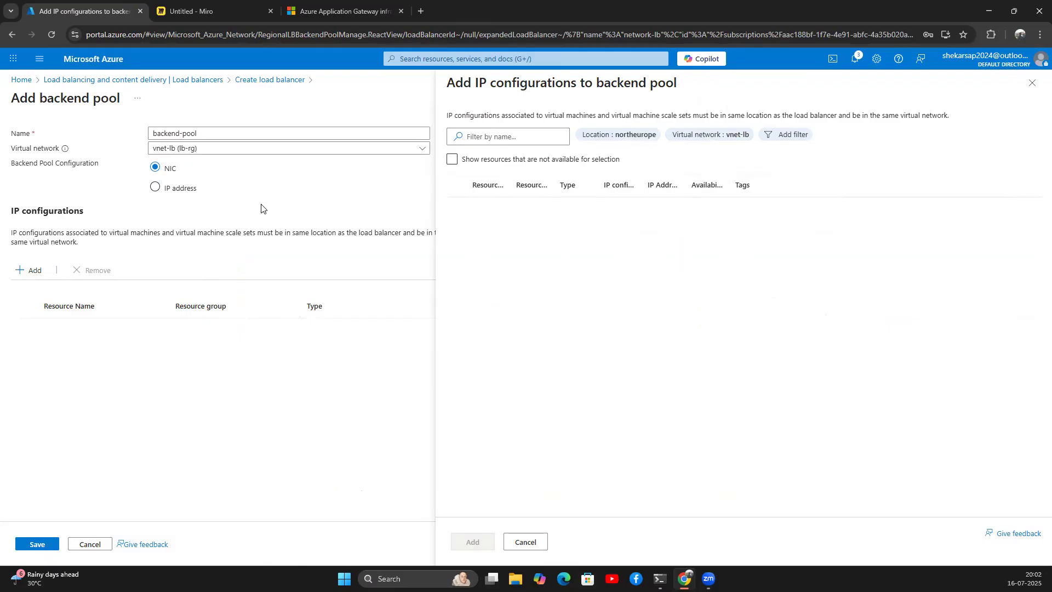
pyautogui.click(155, 188)
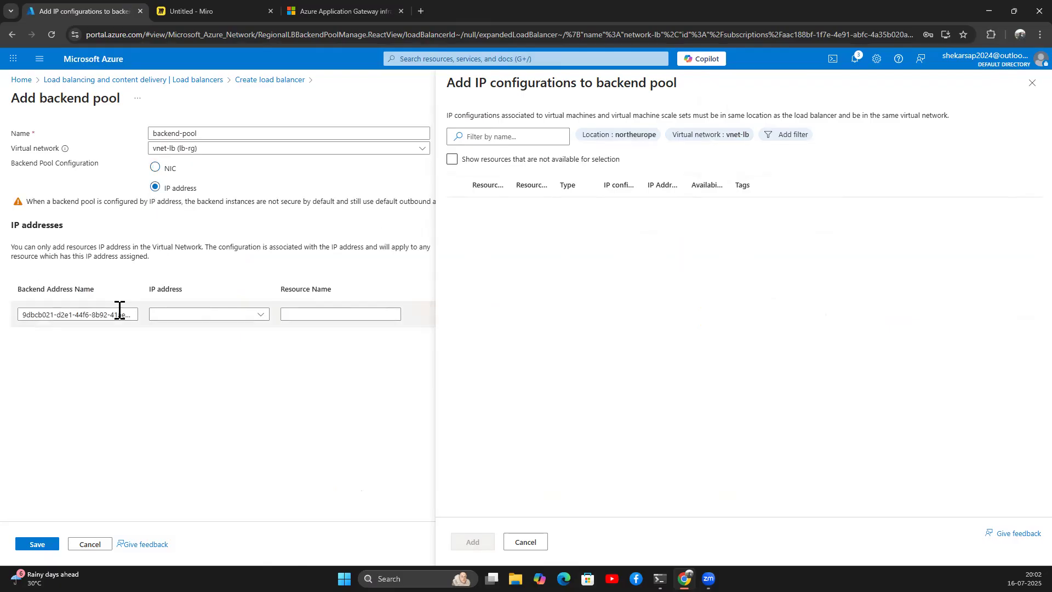
pyautogui.click(261, 314)
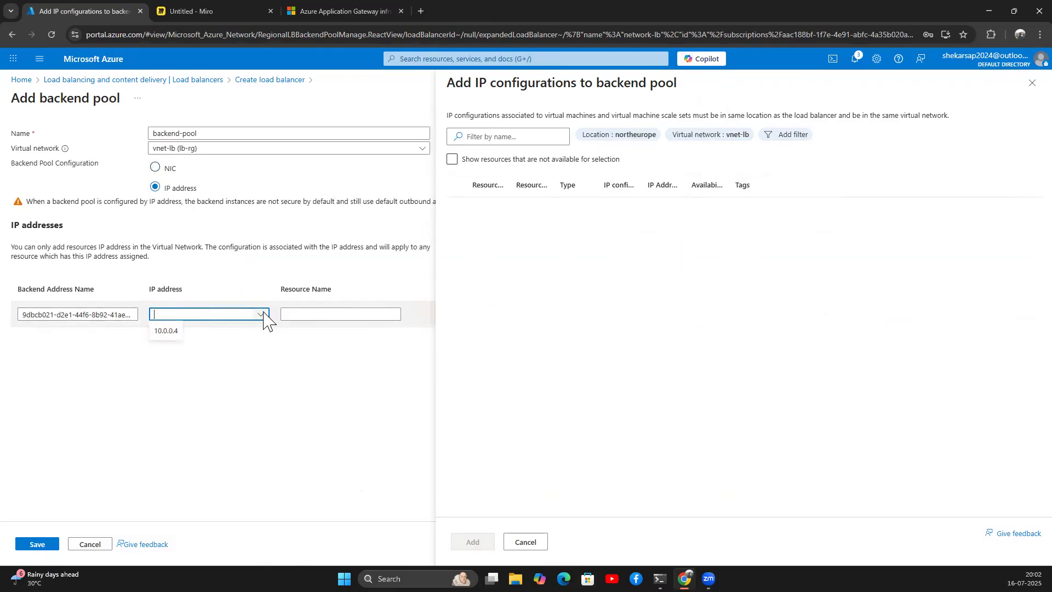
pyautogui.click(174, 331)
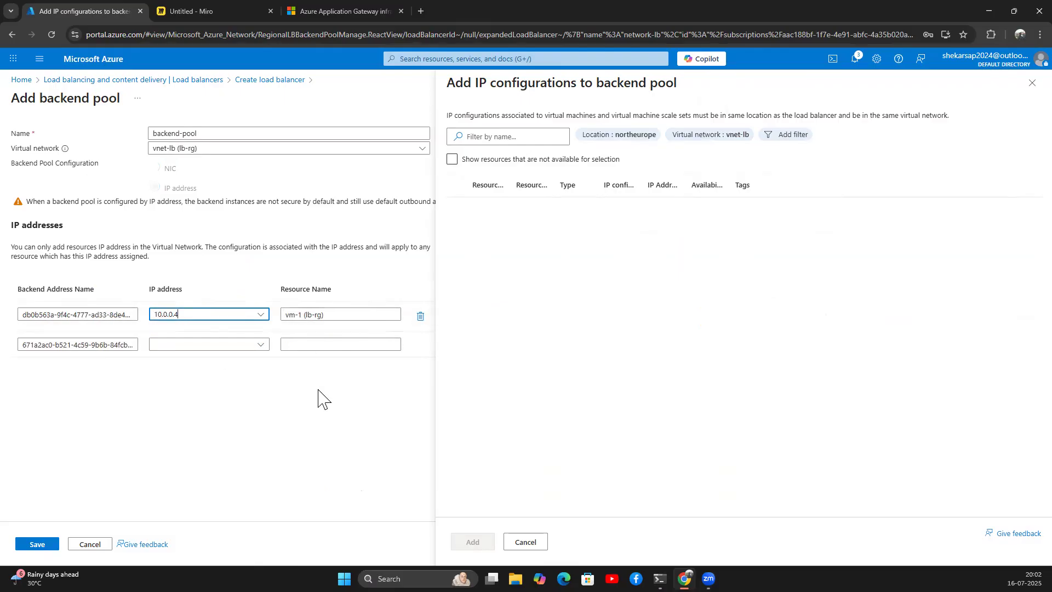
pyautogui.click(525, 542)
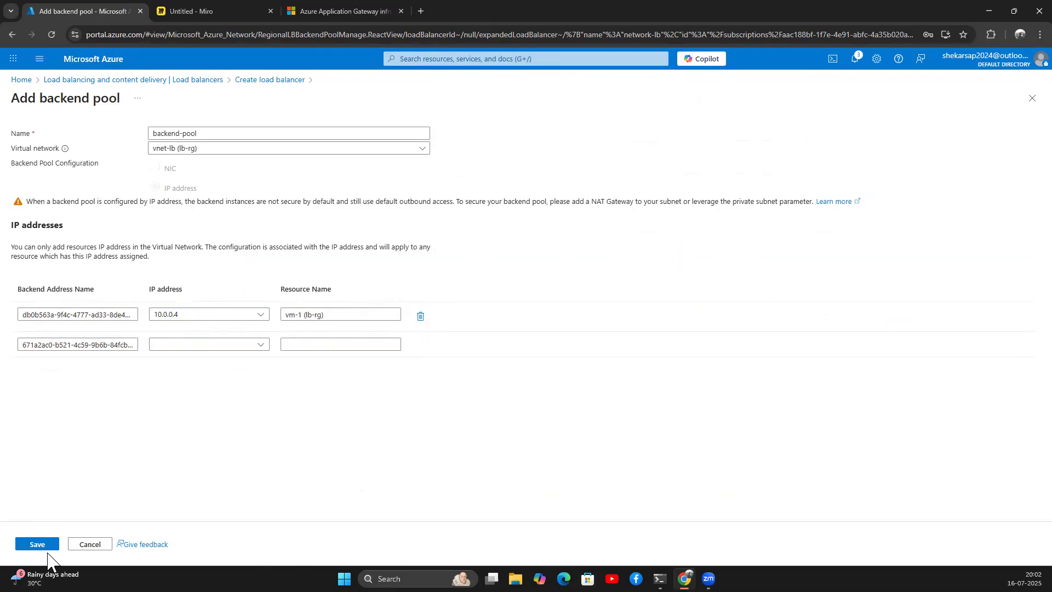
pyautogui.click(45, 546)
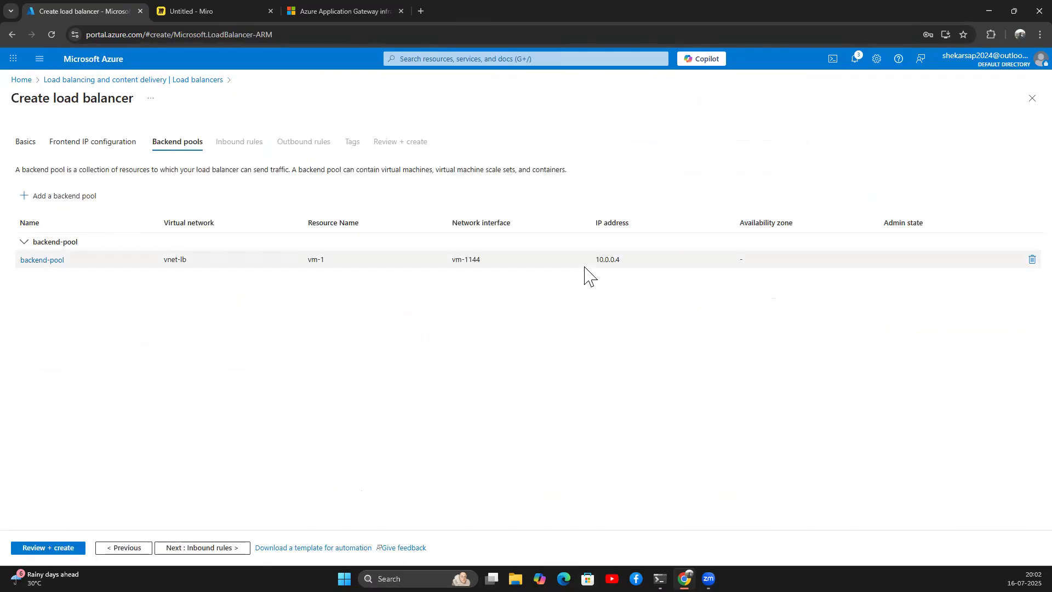
# Step: Add a load balancing rule named lb using frontend-ip as its frontend
pyautogui.click(191, 551)
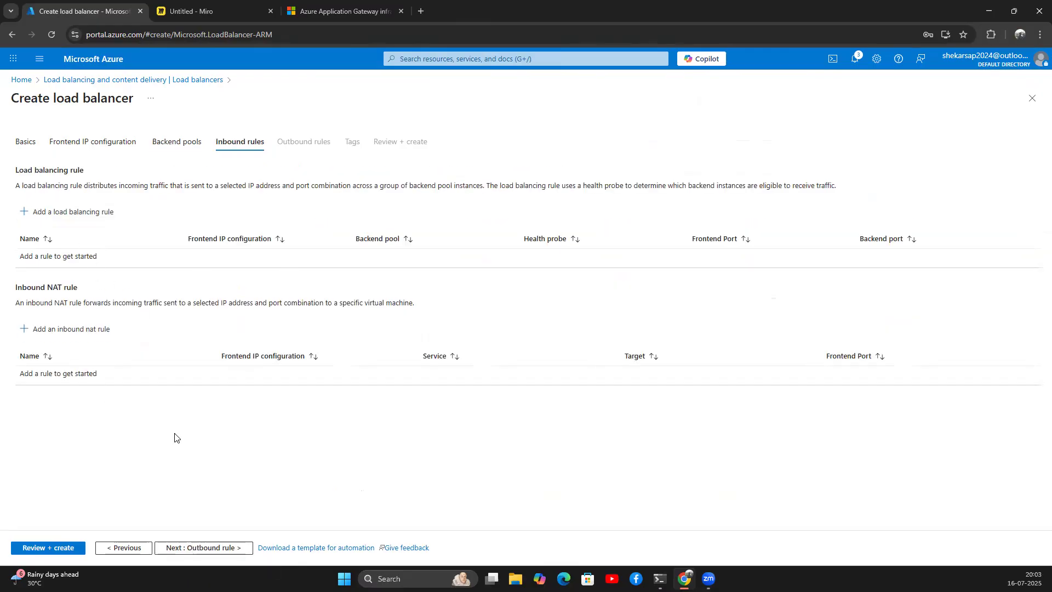
pyautogui.click(97, 210)
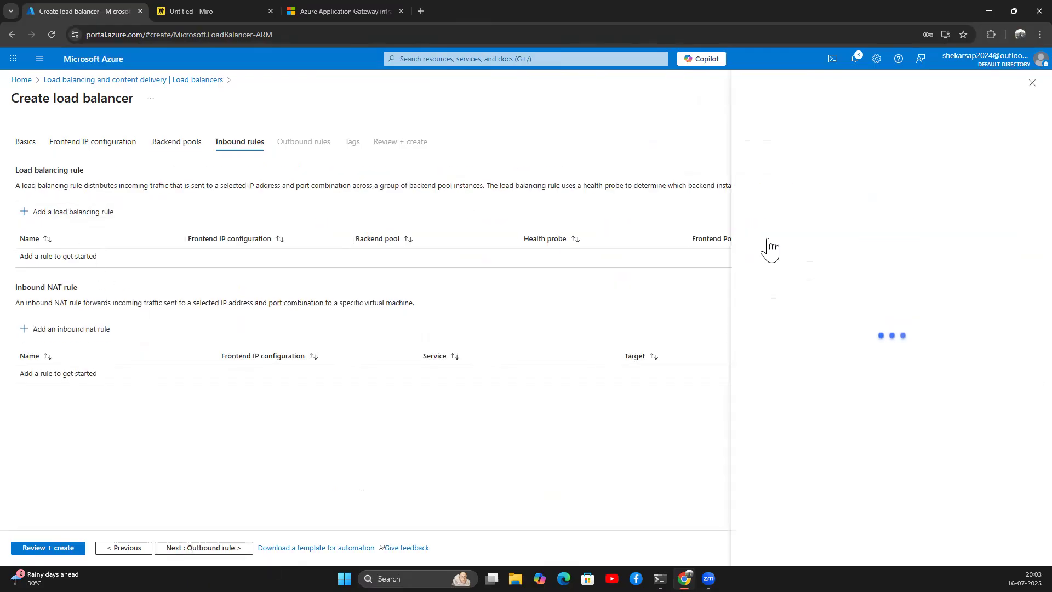
pyautogui.click(909, 170)
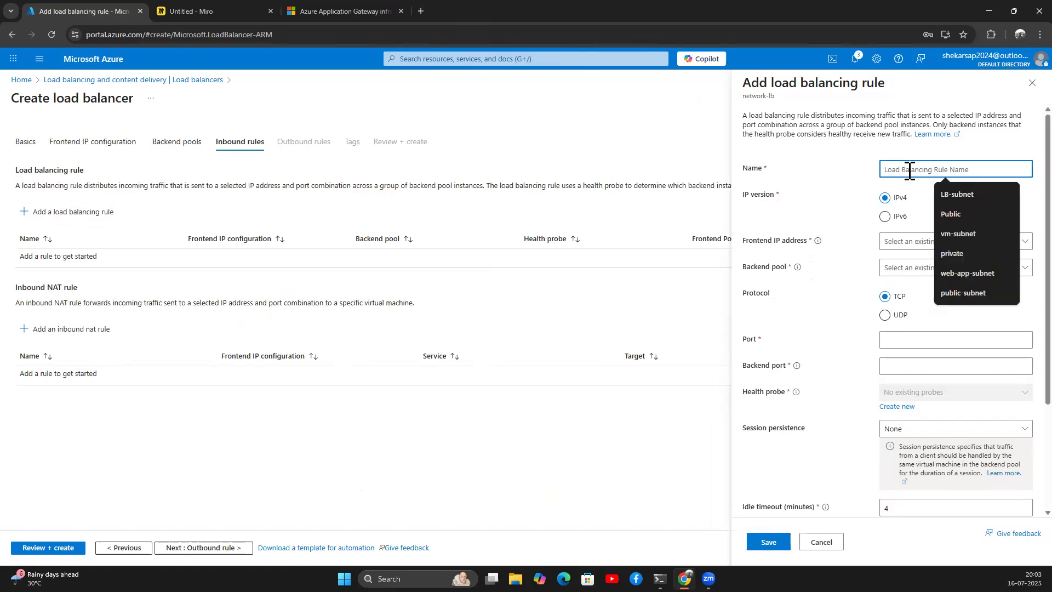
pyautogui.write('lb')
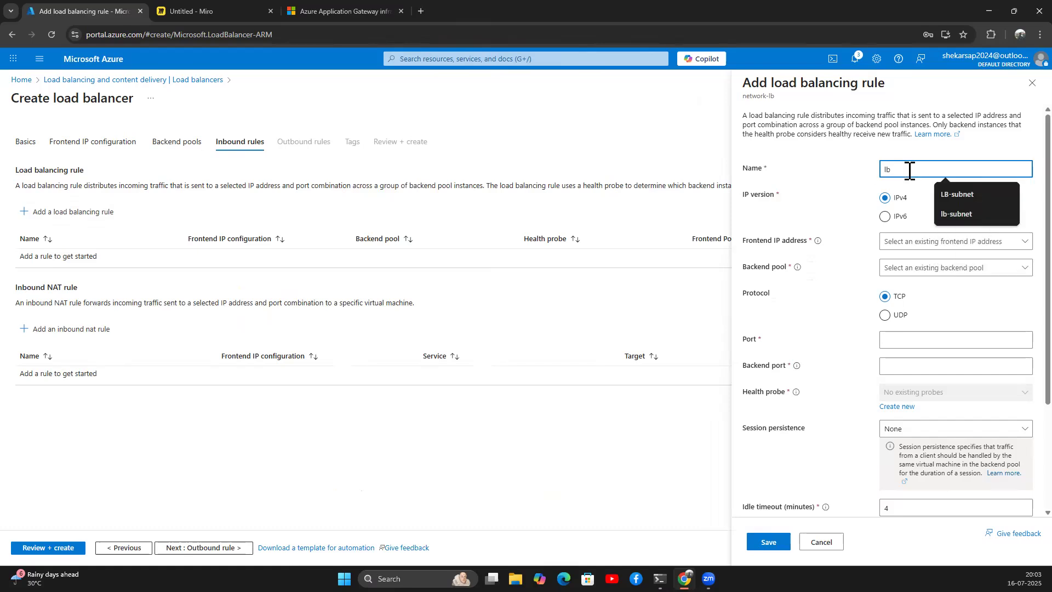
pyautogui.click(903, 241)
pyautogui.click(903, 258)
# Step: Point rule lb at backend-pool with port 80 and backend port 80
pyautogui.click(907, 268)
pyautogui.click(906, 291)
pyautogui.click(896, 337)
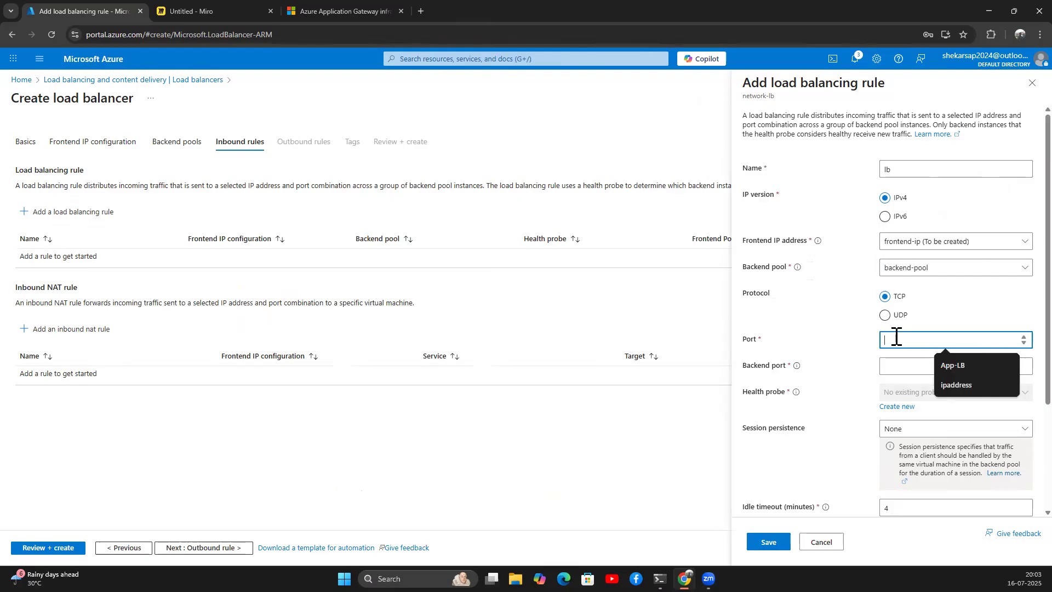
pyautogui.write('80')
pyautogui.click(901, 368)
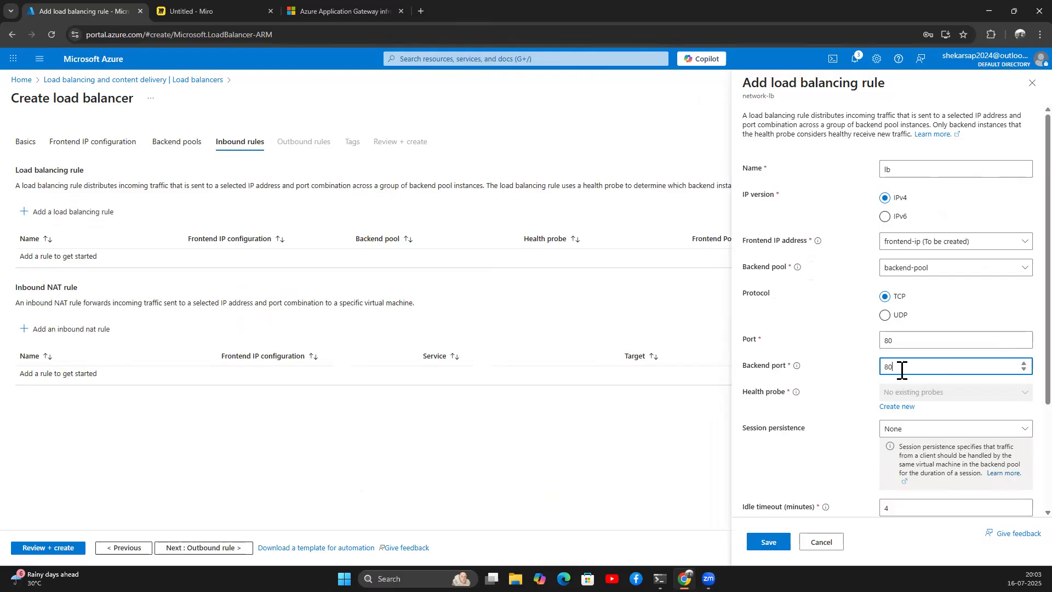
pyautogui.scroll(-3, 884, 457)
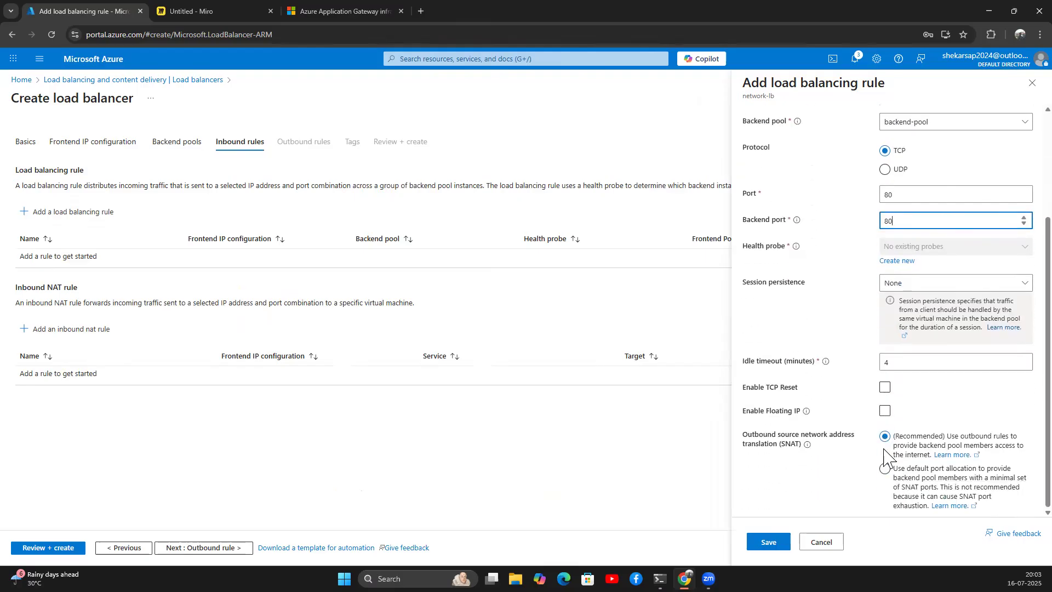
pyautogui.scroll(3, 884, 457)
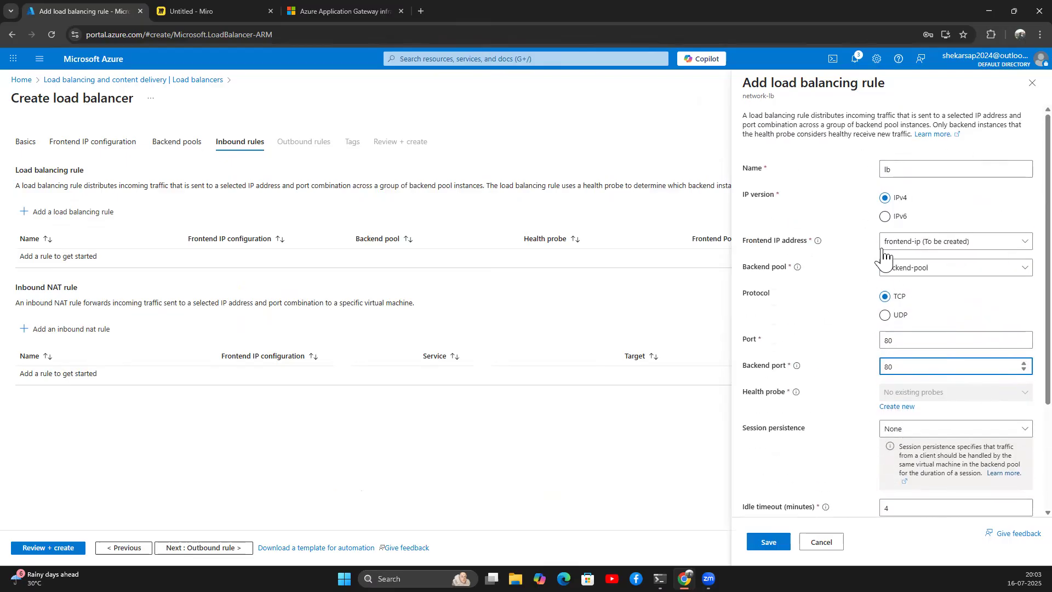
# Step: Draw incoming traffic arrows and an IP label on the Miro load balancer diagram
pyautogui.click(195, 13)
pyautogui.moveTo(668, 126)
pyautogui.mouseDown()
pyautogui.moveTo(653, 124)
pyautogui.moveTo(616, 164)
pyautogui.moveTo(611, 201)
pyautogui.moveTo(626, 195)
pyautogui.moveTo(678, 225)
pyautogui.moveTo(657, 242)
pyautogui.moveTo(688, 234)
pyautogui.mouseUp()
pyautogui.moveTo(694, 207)
pyautogui.mouseDown()
pyautogui.moveTo(696, 243)
pyautogui.moveTo(704, 216)
pyautogui.moveTo(686, 233)
pyautogui.mouseUp()
pyautogui.moveTo(605, 262)
pyautogui.mouseDown()
pyautogui.moveTo(605, 338)
pyautogui.moveTo(613, 322)
pyautogui.mouseUp()
pyautogui.moveTo(482, 409)
pyautogui.mouseDown()
pyautogui.moveTo(483, 433)
pyautogui.moveTo(486, 418)
pyautogui.moveTo(457, 432)
pyautogui.mouseUp()
pyautogui.moveTo(712, 374); pyautogui.dragTo(678, 401)
pyautogui.moveTo(622, 442); pyautogui.dragTo(814, 422)
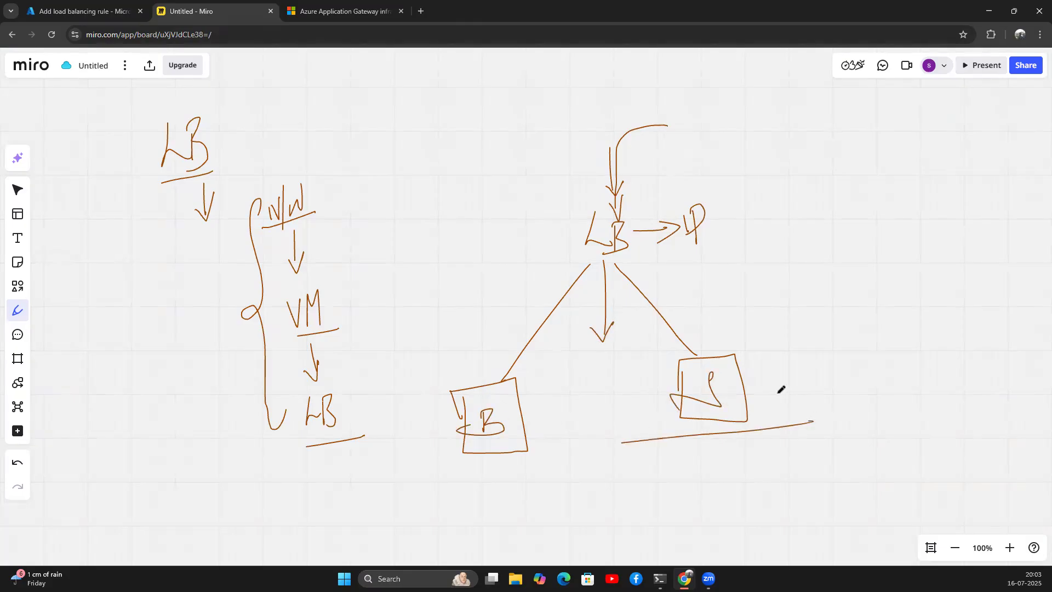
pyautogui.moveTo(545, 225); pyautogui.dragTo(580, 237)
pyautogui.moveTo(571, 223); pyautogui.dragTo(572, 242)
pyautogui.moveTo(507, 187)
pyautogui.mouseDown()
pyautogui.moveTo(504, 214)
pyautogui.moveTo(520, 217)
pyautogui.moveTo(512, 187)
pyautogui.mouseUp()
# Step: Label port 80, loop around the whole diagram, and return to the Azure rule form
pyautogui.moveTo(442, 354); pyautogui.dragTo(466, 385)
pyautogui.moveTo(427, 335)
pyautogui.mouseDown()
pyautogui.moveTo(429, 317)
pyautogui.moveTo(437, 335)
pyautogui.moveTo(451, 313)
pyautogui.moveTo(422, 318)
pyautogui.moveTo(436, 300)
pyautogui.mouseUp()
pyautogui.moveTo(638, 126)
pyautogui.mouseDown()
pyautogui.moveTo(411, 320)
pyautogui.moveTo(469, 470)
pyautogui.mouseUp()
pyautogui.moveTo(588, 488)
pyautogui.mouseDown()
pyautogui.moveTo(827, 267)
pyautogui.moveTo(626, 103)
pyautogui.moveTo(576, 121)
pyautogui.mouseUp()
pyautogui.click(117, 12)
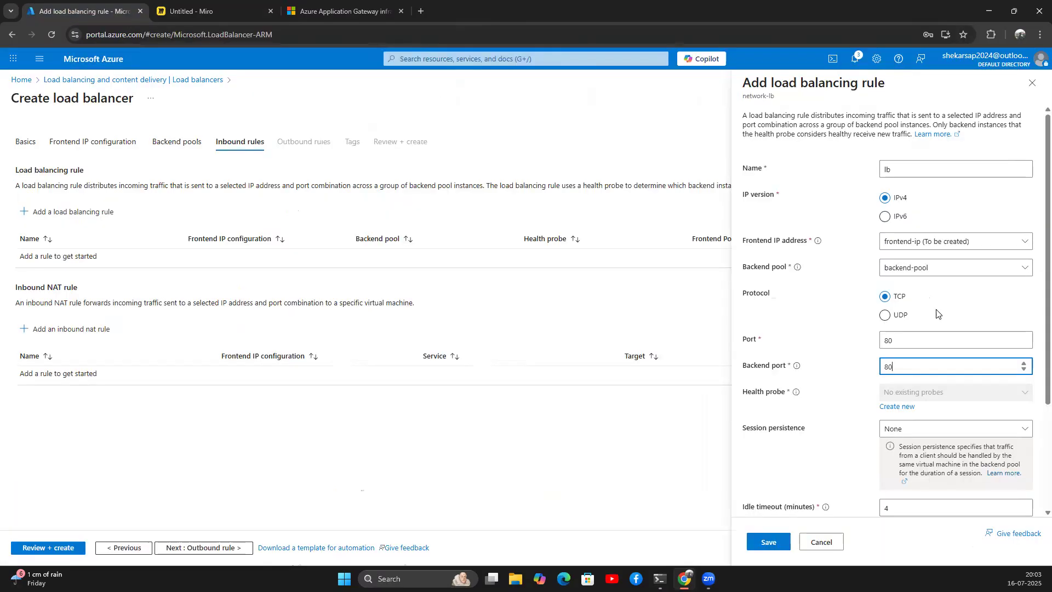
# Step: Start a new health probe from the rule panel, beginning its name with 'h'
pyautogui.scroll(-2, 925, 312)
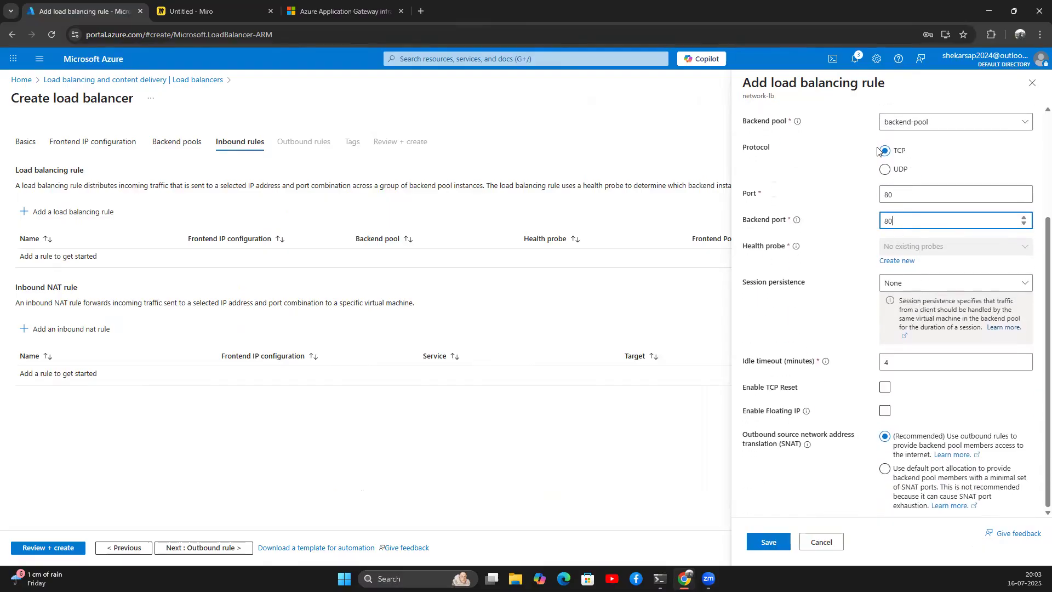
pyautogui.moveTo(741, 246); pyautogui.dragTo(792, 248)
pyautogui.click(896, 261)
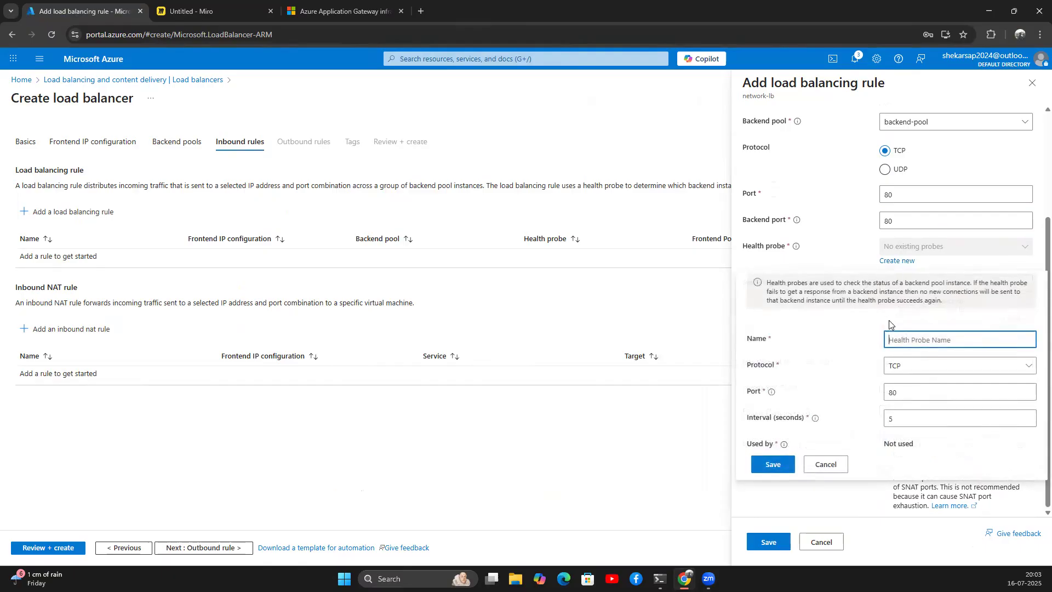
pyautogui.write('hc')
# Step: On the Miro sketch, circle the central LB and add circled 80 labels beside both server boxes
pyautogui.click(251, 12)
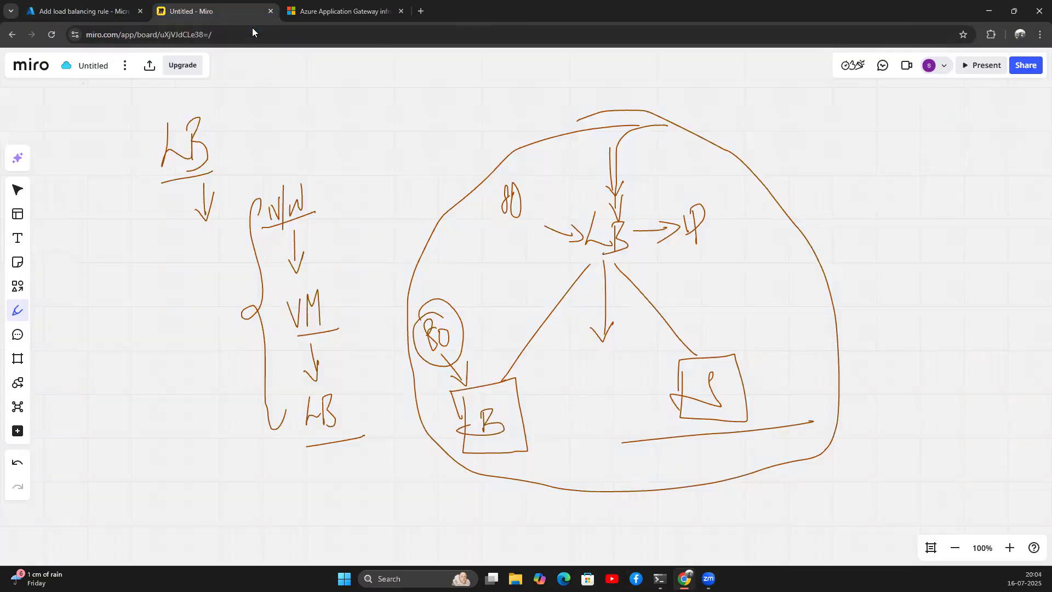
pyautogui.moveTo(613, 207)
pyautogui.mouseDown()
pyautogui.moveTo(627, 253)
pyautogui.moveTo(618, 213)
pyautogui.mouseUp()
pyautogui.moveTo(549, 390)
pyautogui.mouseDown()
pyautogui.moveTo(548, 430)
pyautogui.moveTo(560, 395)
pyautogui.moveTo(578, 413)
pyautogui.mouseUp()
pyautogui.moveTo(560, 372); pyautogui.dragTo(577, 405)
pyautogui.moveTo(766, 351)
pyautogui.mouseDown()
pyautogui.moveTo(773, 390)
pyautogui.moveTo(786, 366)
pyautogui.moveTo(746, 382)
pyautogui.moveTo(758, 344)
pyautogui.mouseUp()
pyautogui.moveTo(580, 248); pyautogui.dragTo(522, 316)
# Step: Draw arrows from LB toward the left and right server boxes
pyautogui.moveTo(519, 295); pyautogui.dragTo(539, 310)
pyautogui.moveTo(624, 257); pyautogui.dragTo(673, 314)
pyautogui.moveTo(660, 299); pyautogui.dragTo(672, 313)
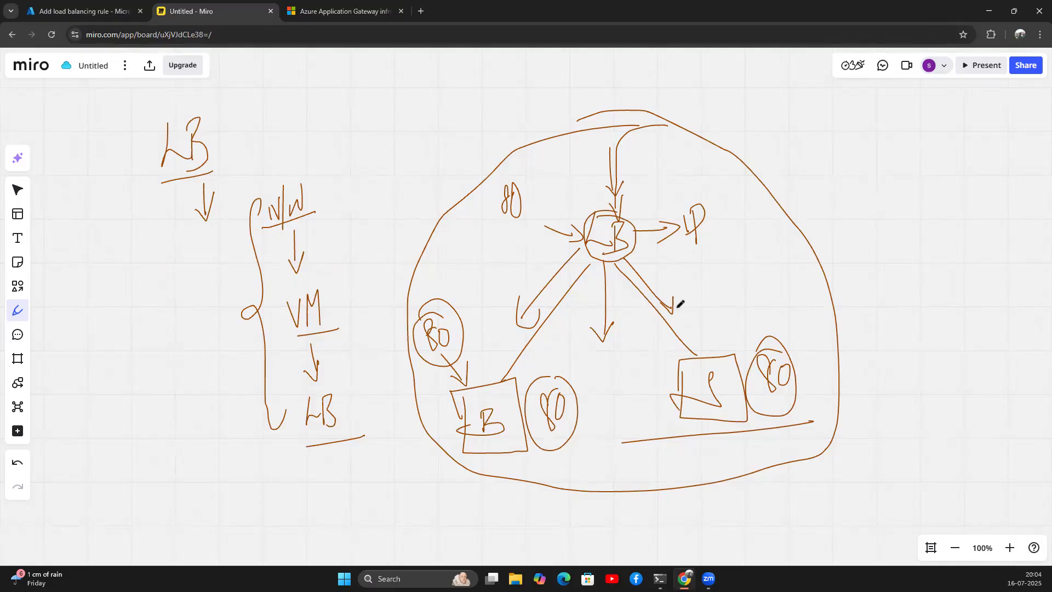
# Step: Create health probe hc, save it, then save the lb load balancing rule
pyautogui.click(116, 10)
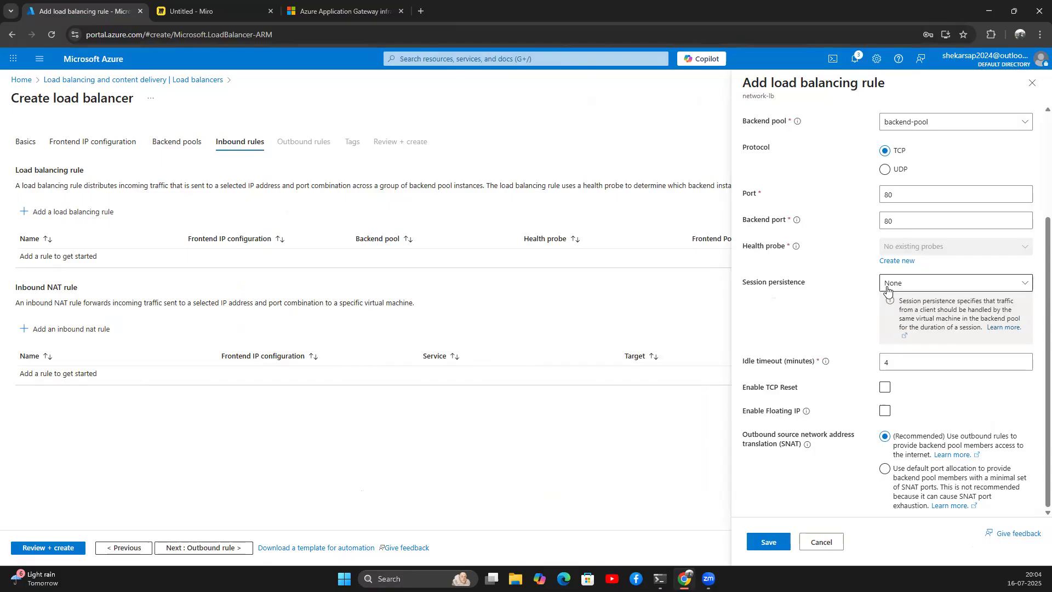
pyautogui.click(903, 262)
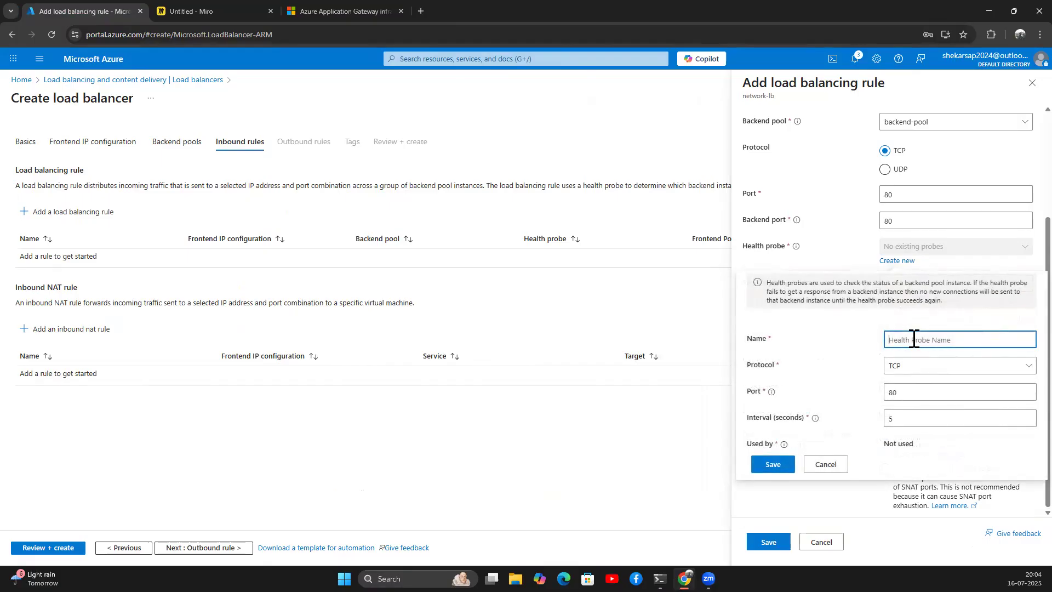
pyautogui.write('hc')
pyautogui.click(771, 464)
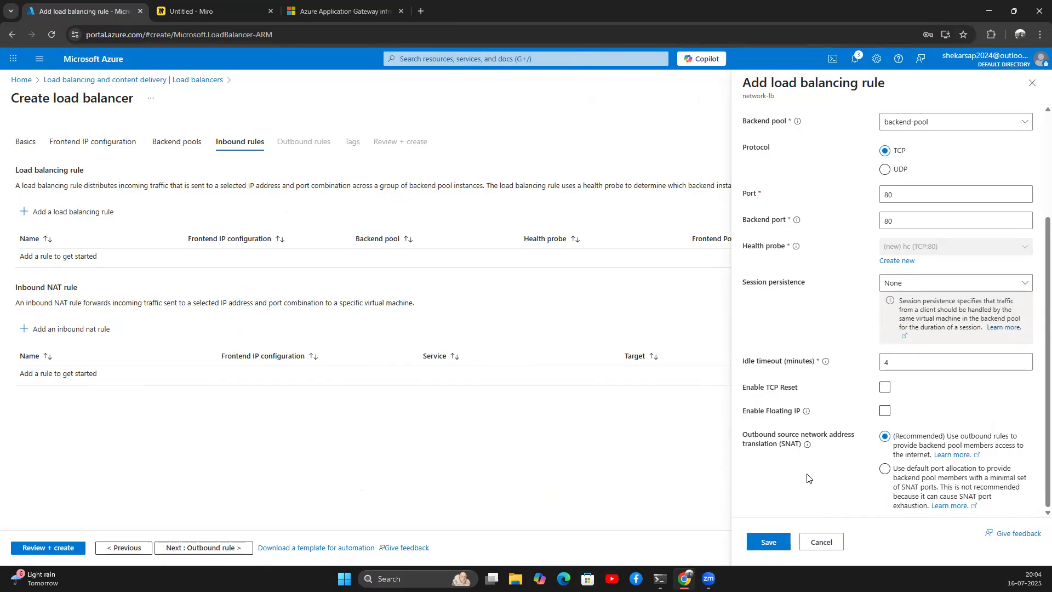
pyautogui.click(772, 544)
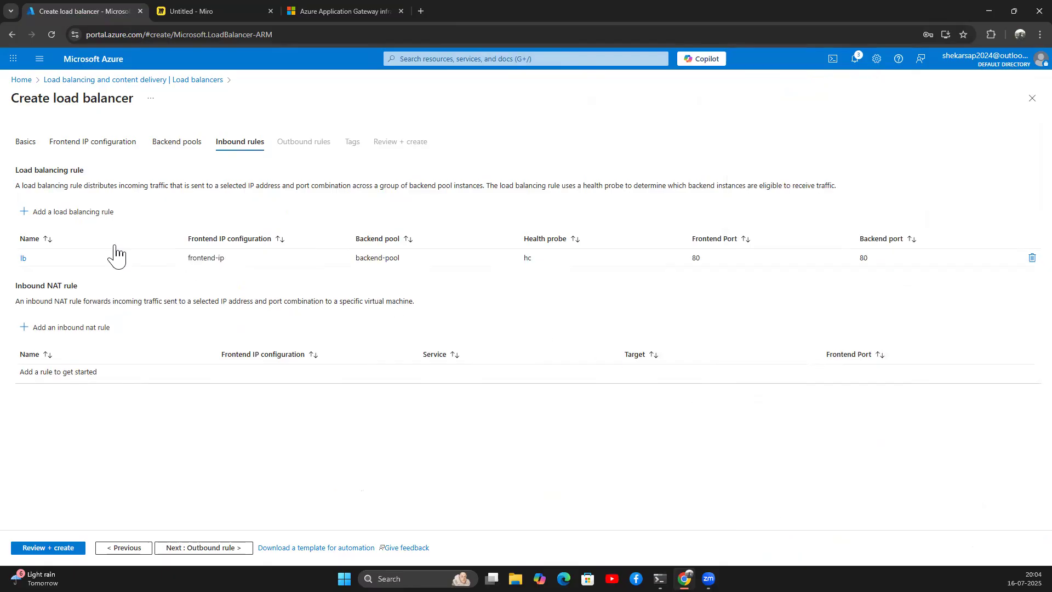
# Step: Step through Outbound rules, Tags and Review + create, then create network-lb
pyautogui.click(185, 549)
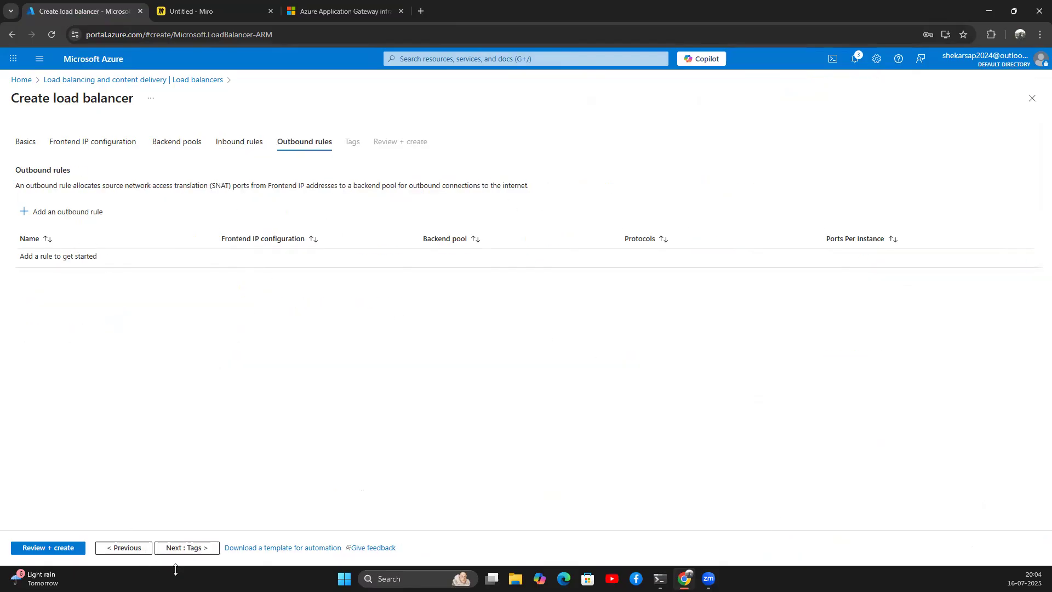
pyautogui.click(185, 548)
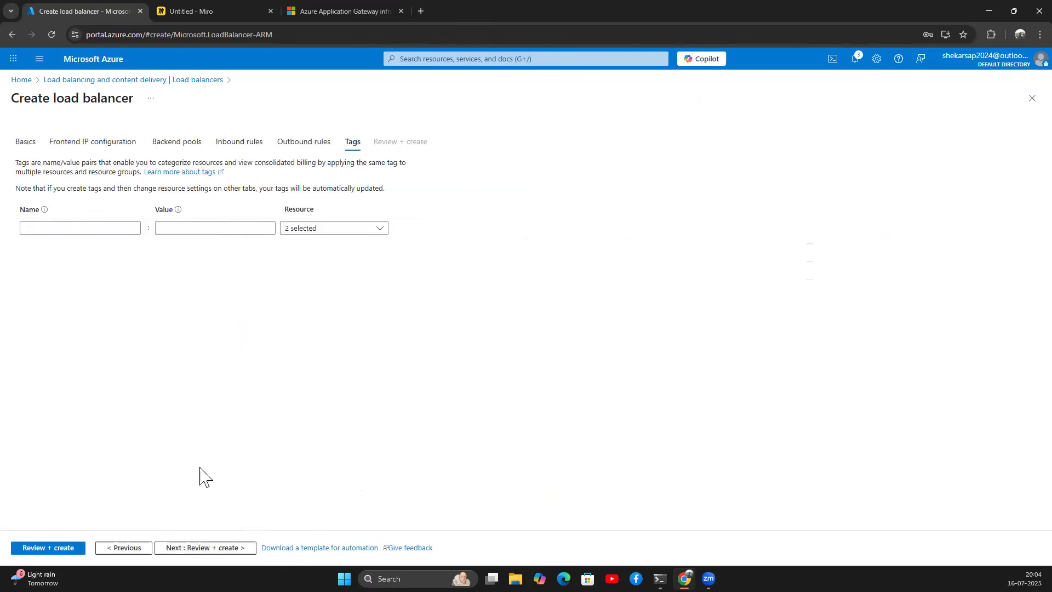
pyautogui.click(207, 548)
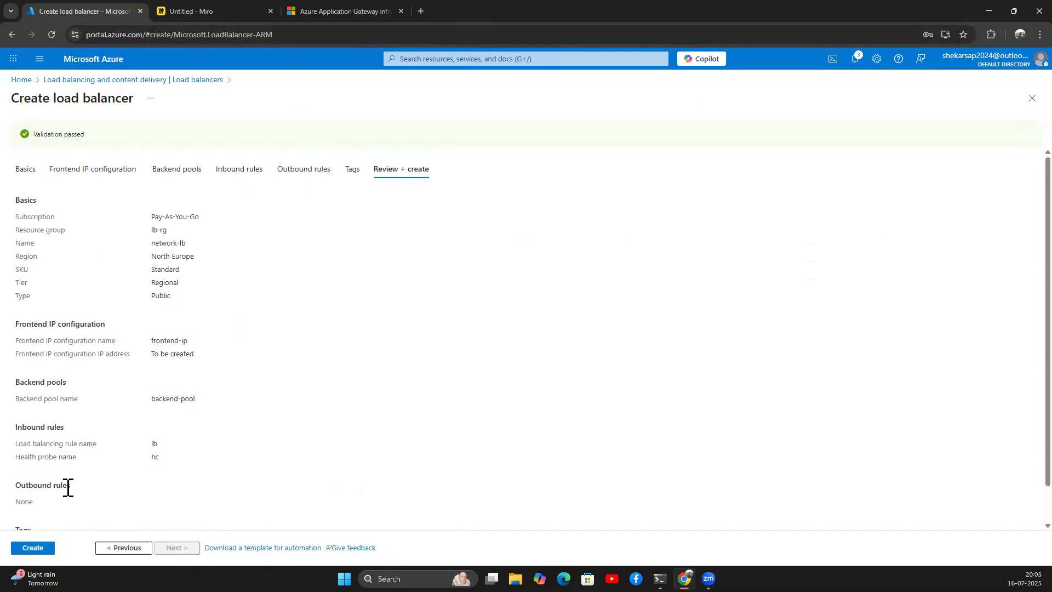
pyautogui.click(47, 547)
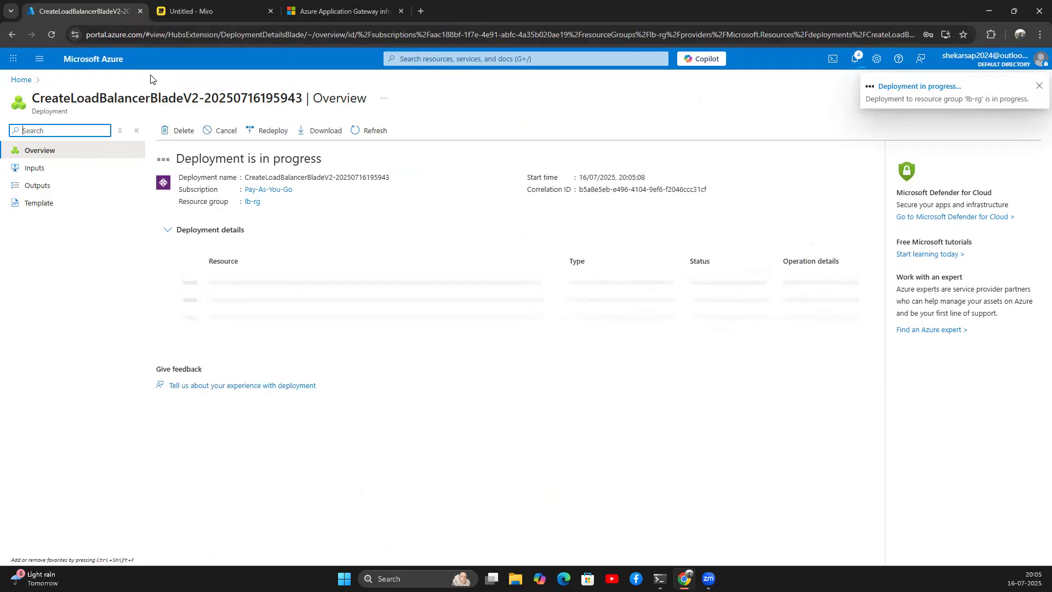
# Step: Copy vm-1's public IP 13.94.127.45 from the Virtual machines list and start a PuTTY session to it
pyautogui.click(21, 81)
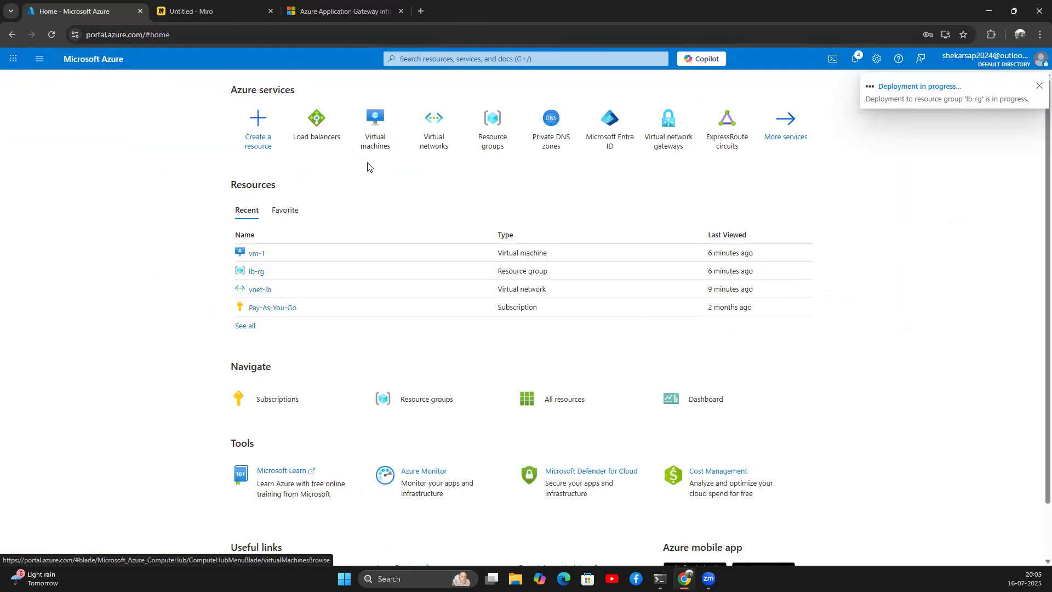
pyautogui.click(376, 139)
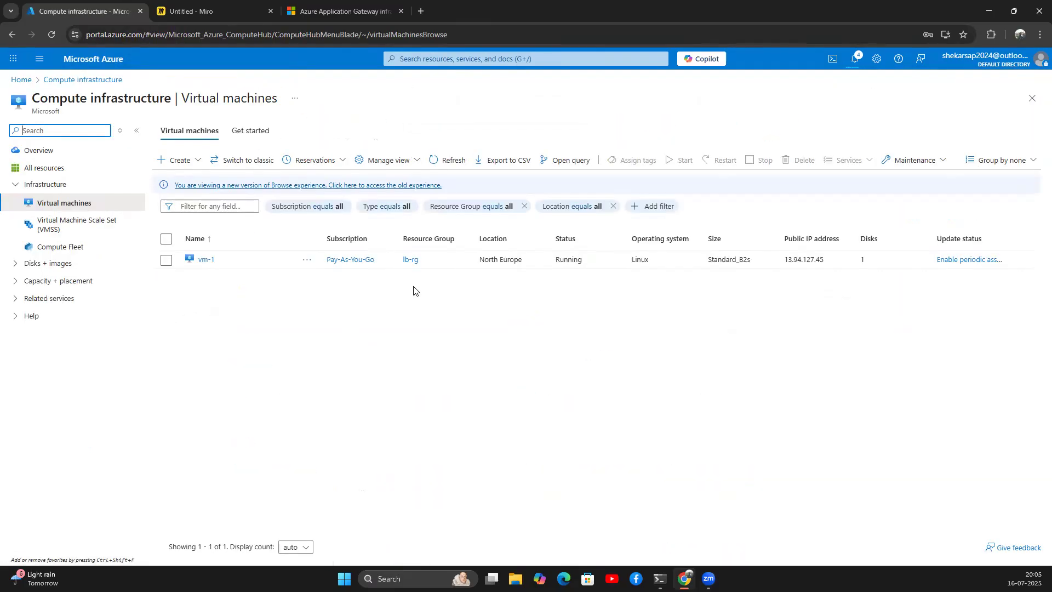
pyautogui.doubleClick(809, 260)
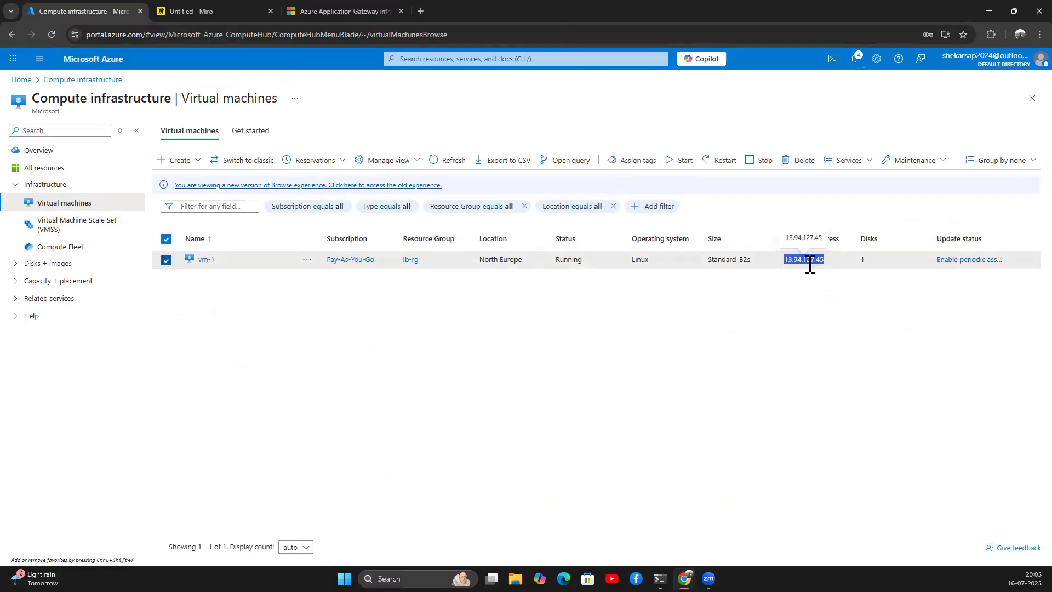
pyautogui.hotkey('alt', 'Tab')
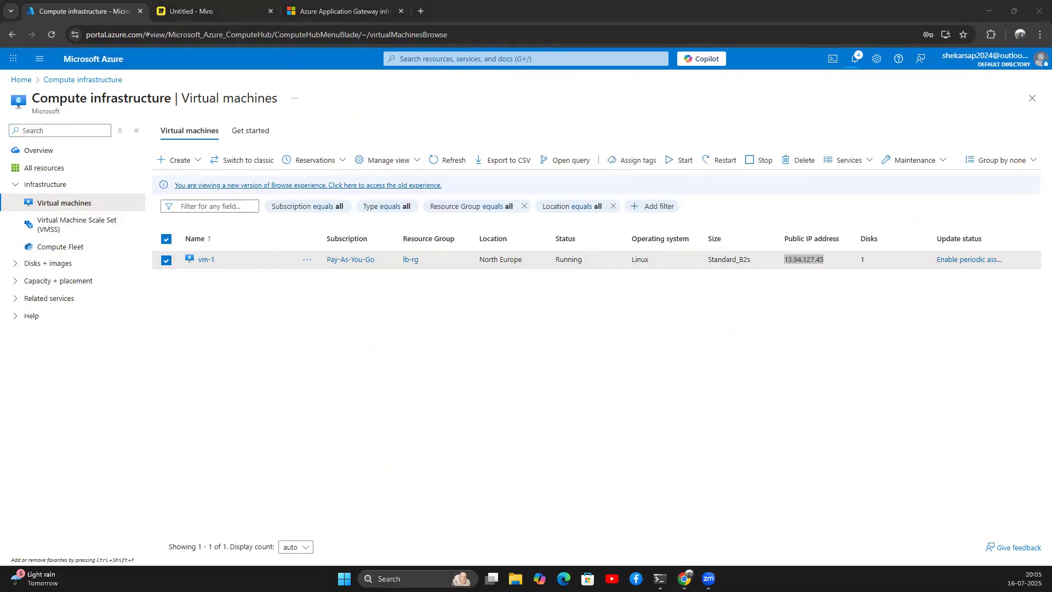
pyautogui.press('Return')
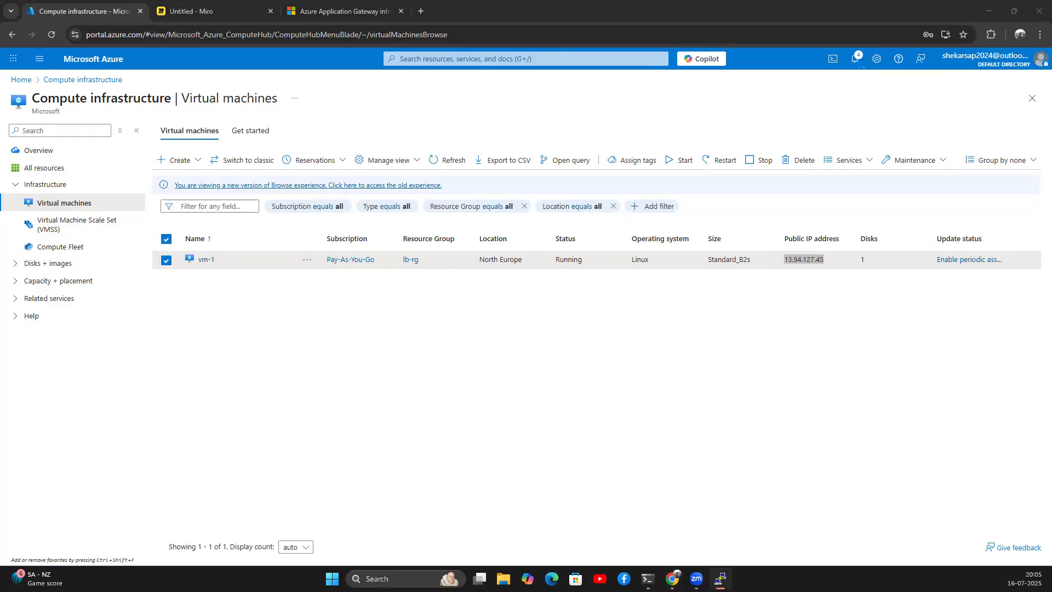
# Step: Log into vm-1 with the account's username and password, then become root with sudo su
pyautogui.write('shekar')
pyautogui.press('Return')
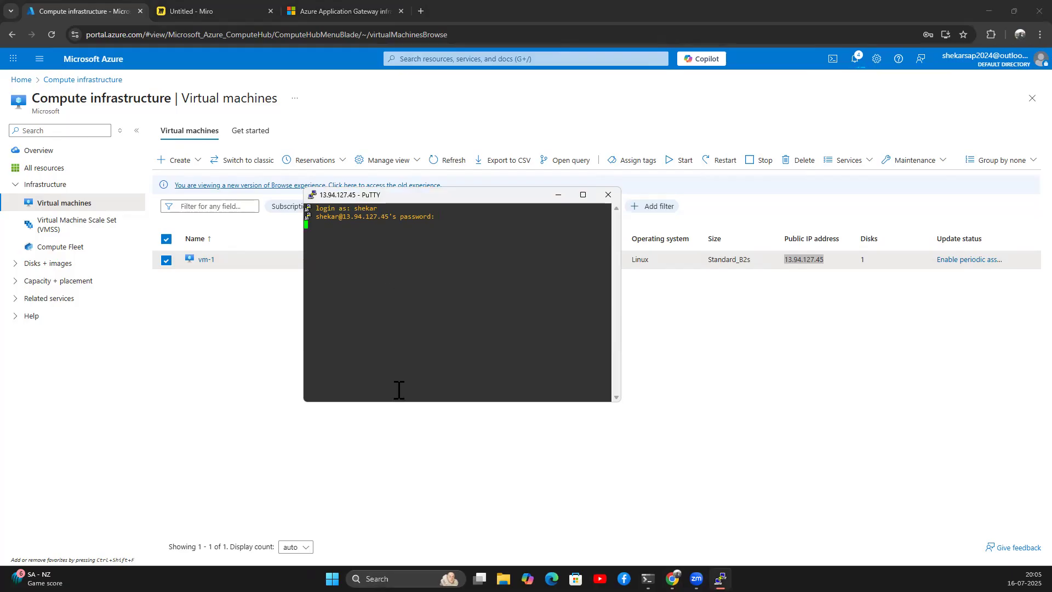
pyautogui.press('Return')
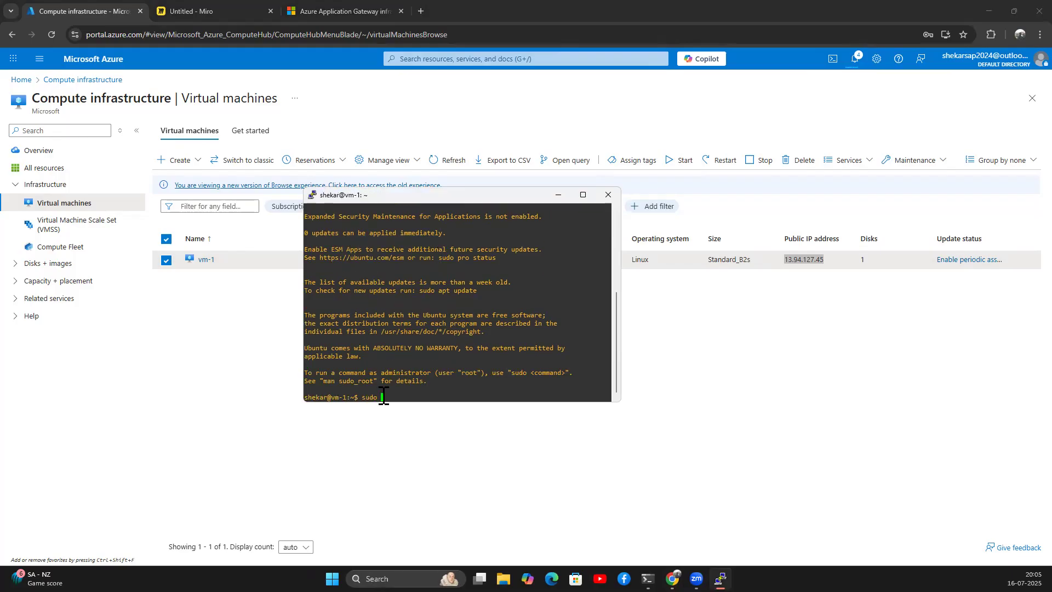
pyautogui.write('sudo su')
pyautogui.press('Return')
pyautogui.write('clear')
pyautogui.press('Return')
# Step: Install nginx with apt install nginx, confirming with y
pyautogui.write('apt ')
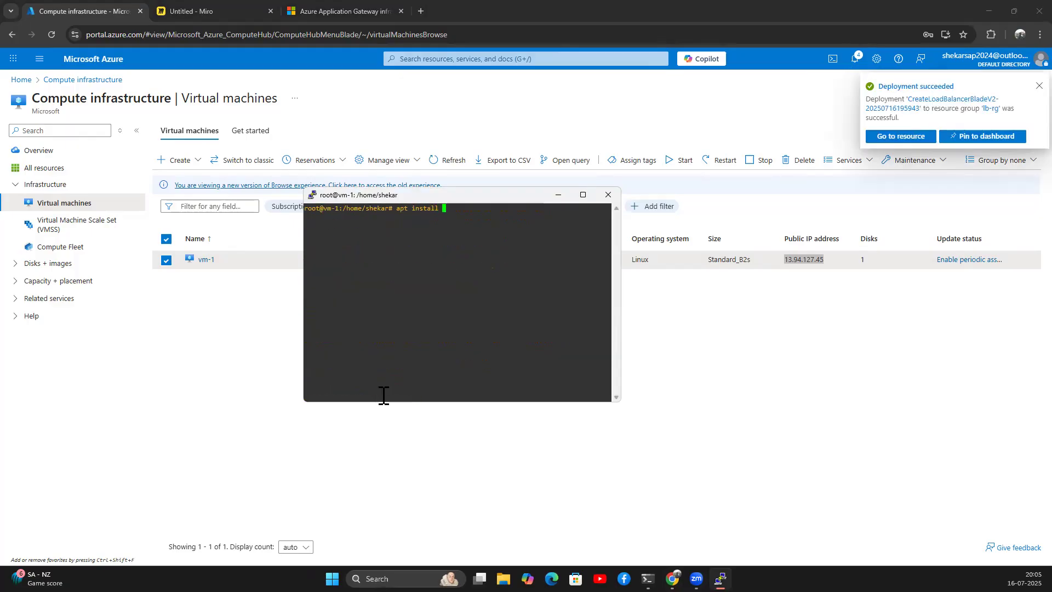
pyautogui.write('install ngin')
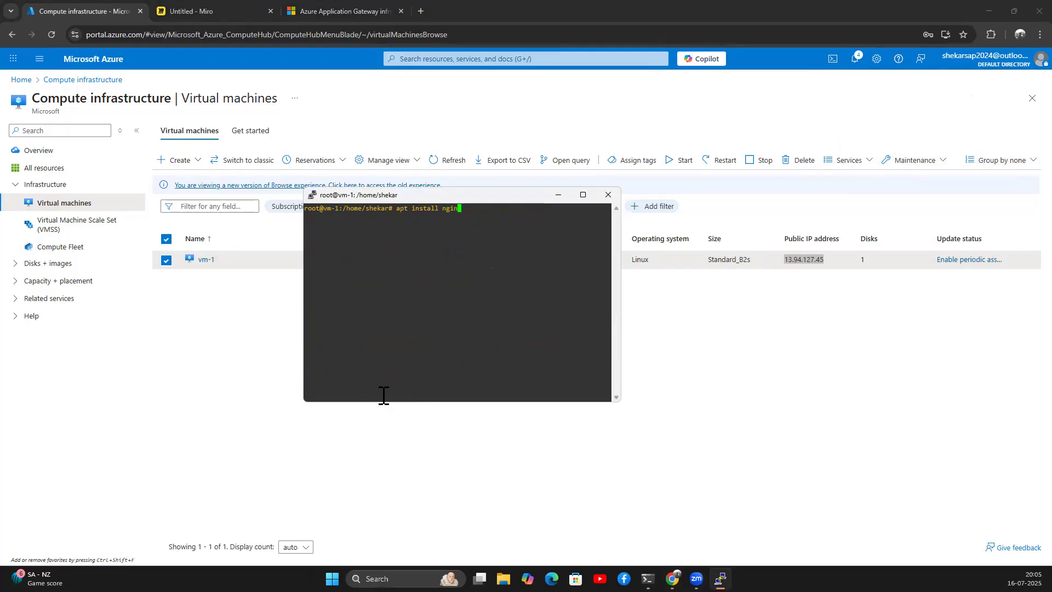
pyautogui.write('x')
pyautogui.press('Return')
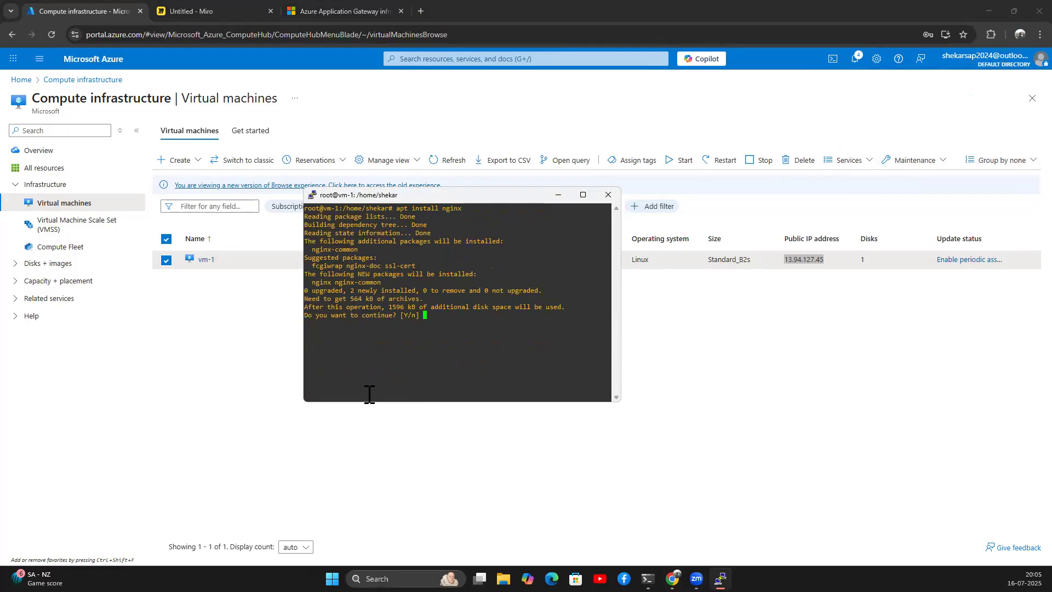
pyautogui.write('y')
pyautogui.press('Return')
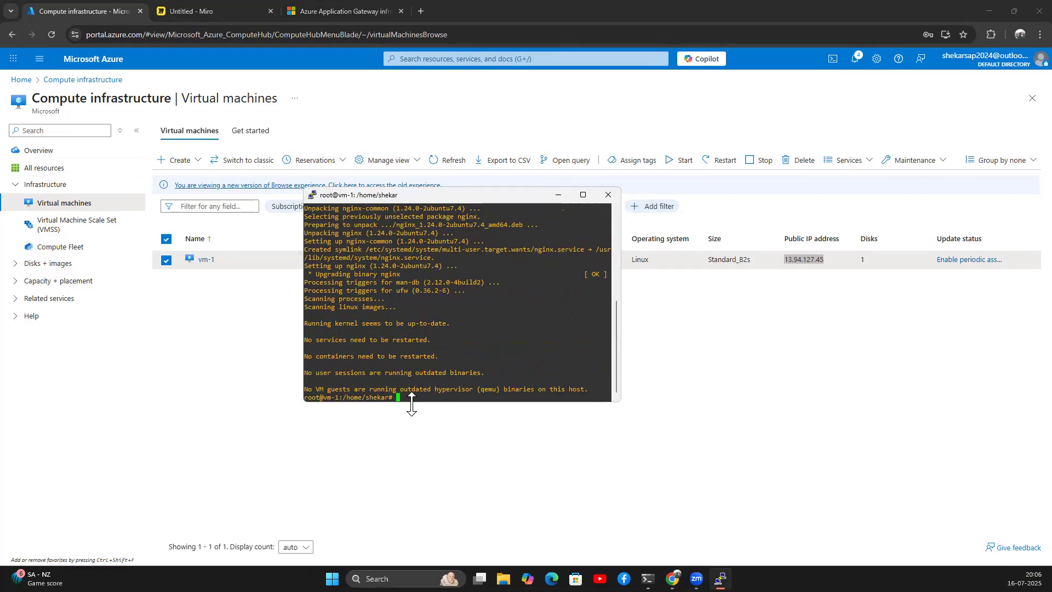
pyautogui.write('ar')
pyautogui.press('Return')
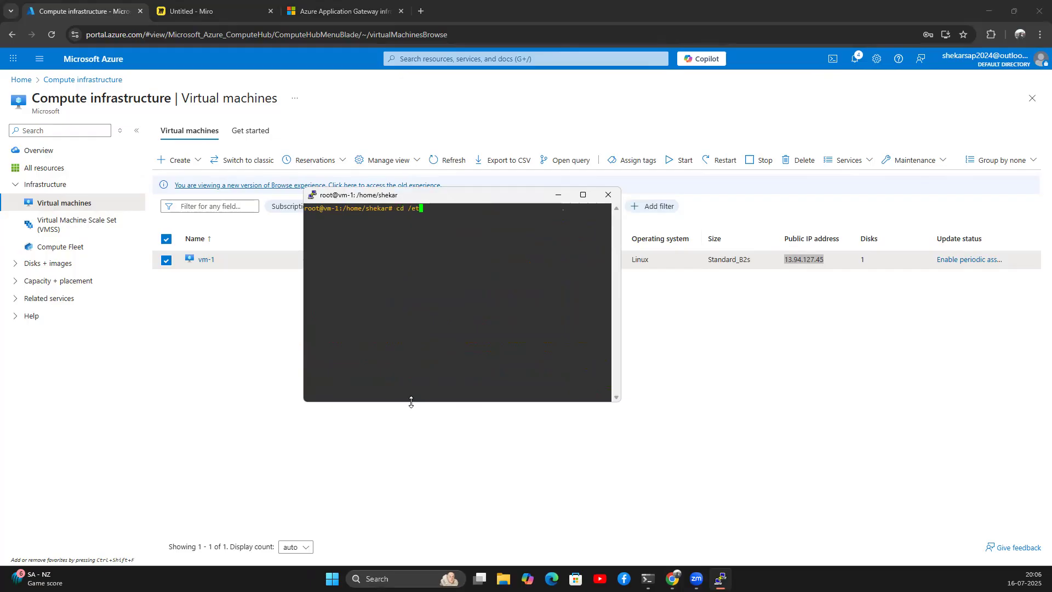
# Step: Change to /etc/nginx/ and list its contents with ls -ltr
pyautogui.write('ginx/')
pyautogui.press('Return')
pyautogui.write('ls -ltr')
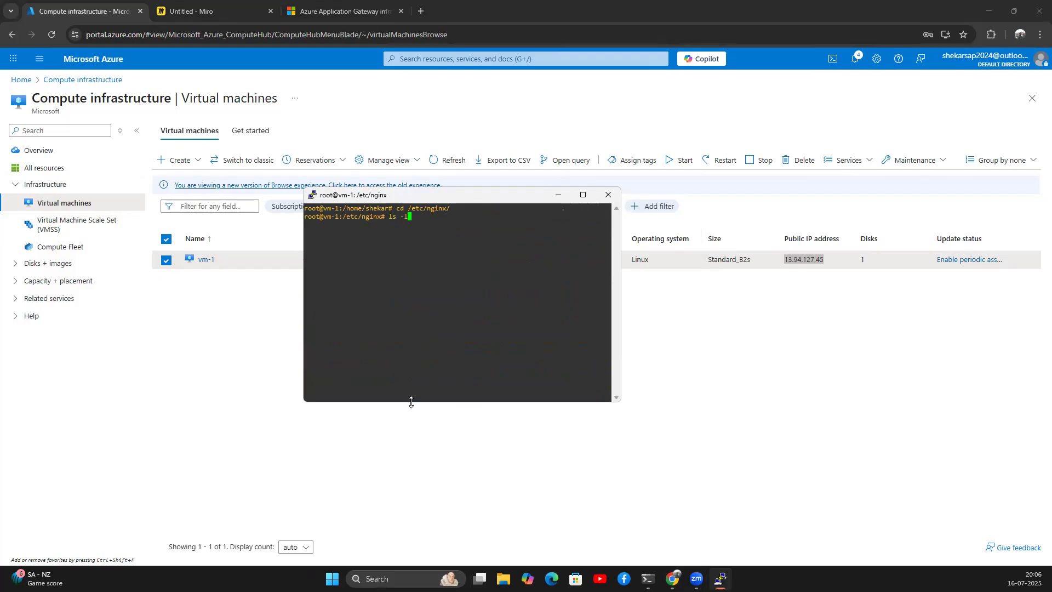
pyautogui.press('Return')
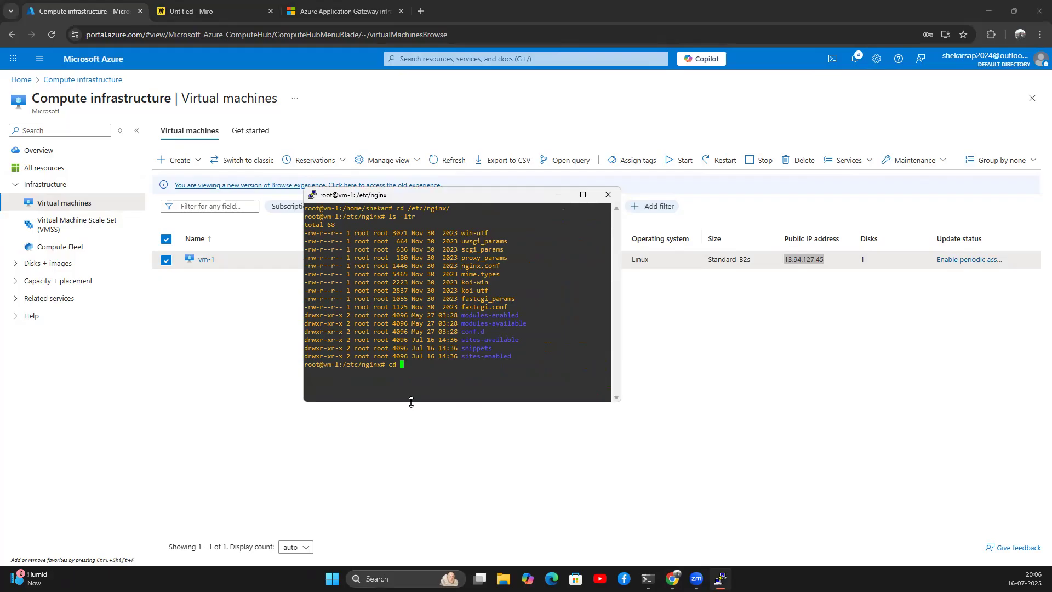
pyautogui.click(257, 358)
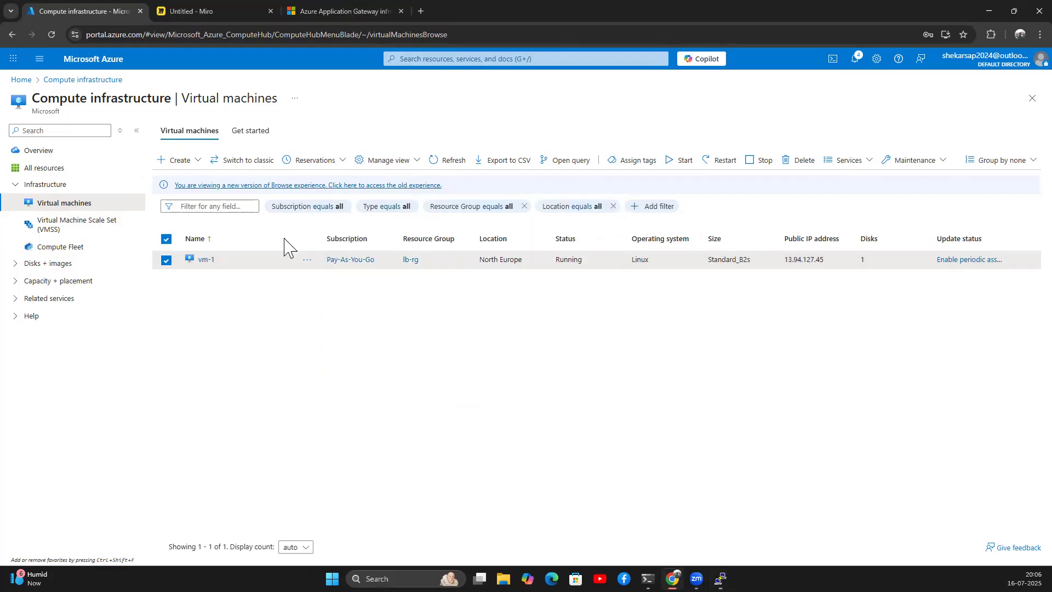
# Step: Open network-lb's Frontend IP configuration under Settings
pyautogui.click(27, 79)
pyautogui.click(375, 130)
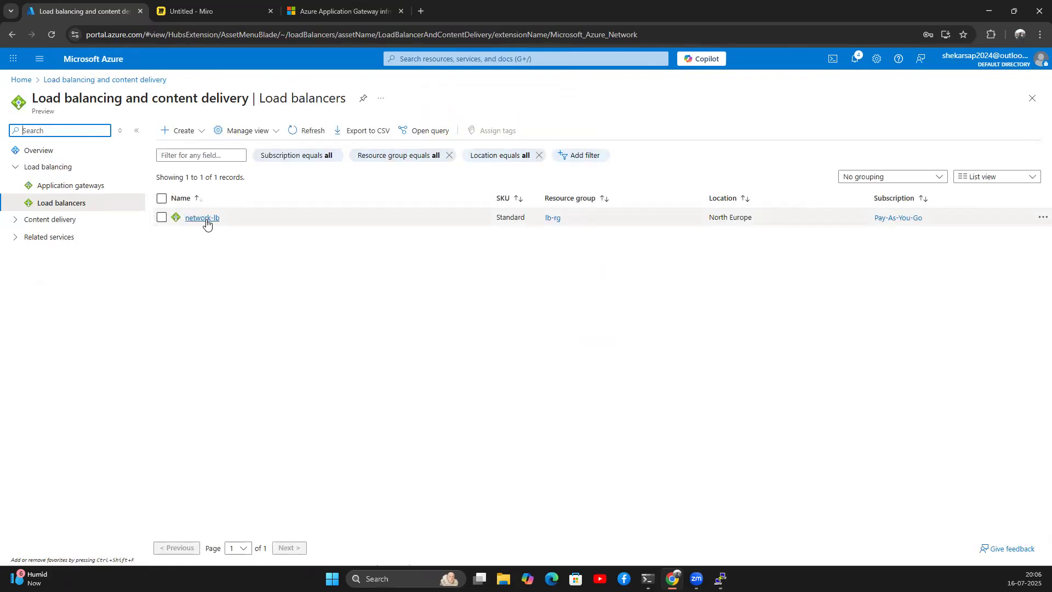
pyautogui.click(206, 221)
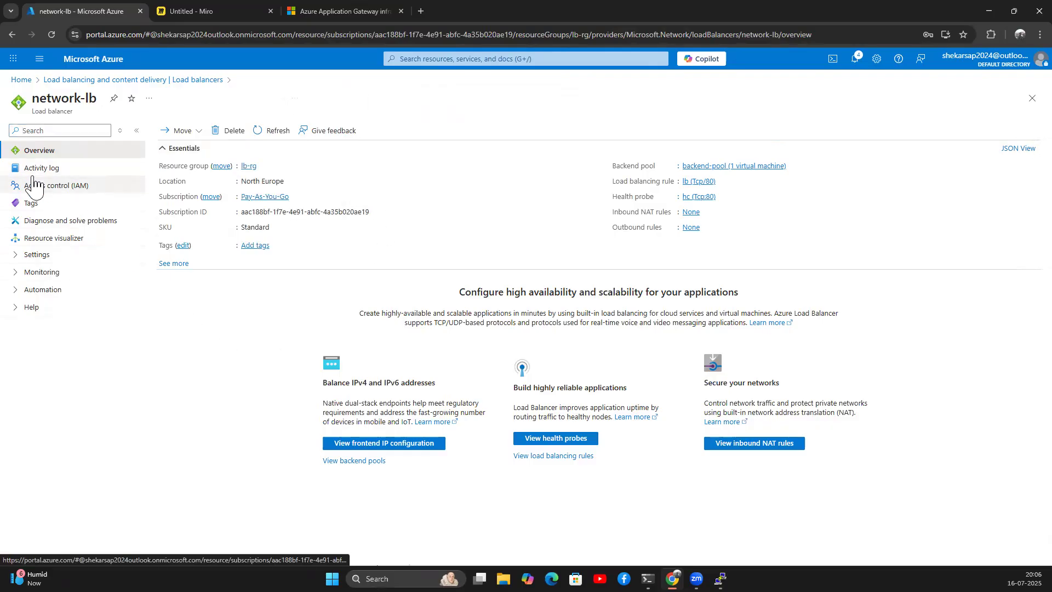
pyautogui.click(41, 255)
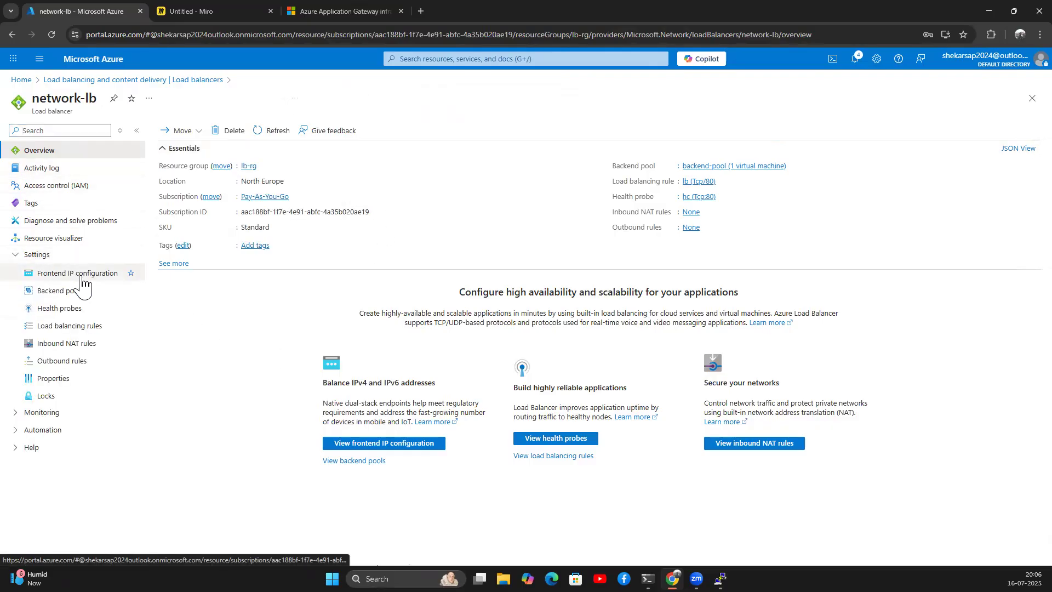
pyautogui.click(89, 277)
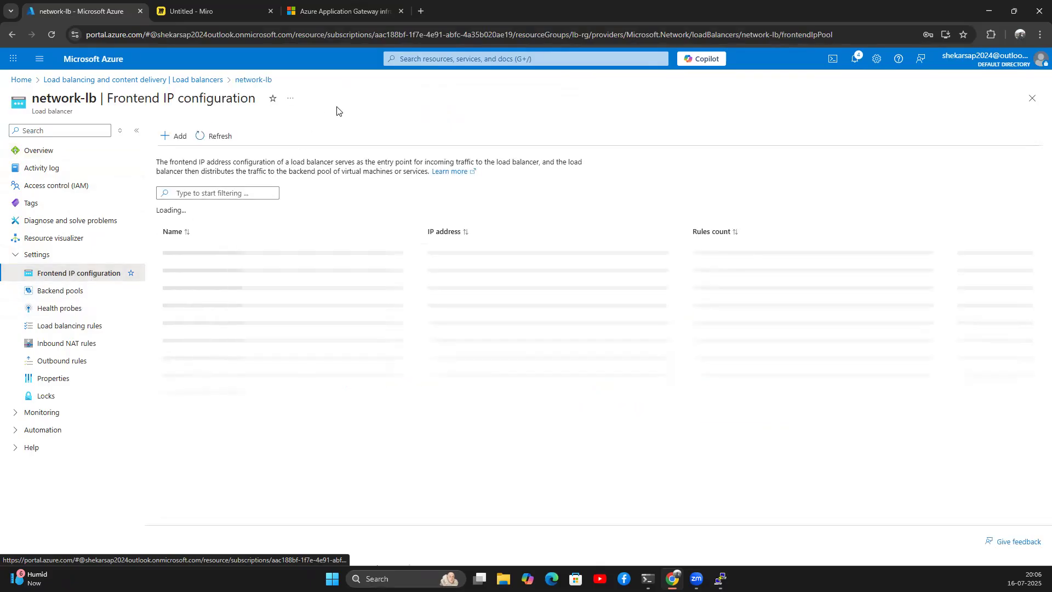
pyautogui.click(48, 151)
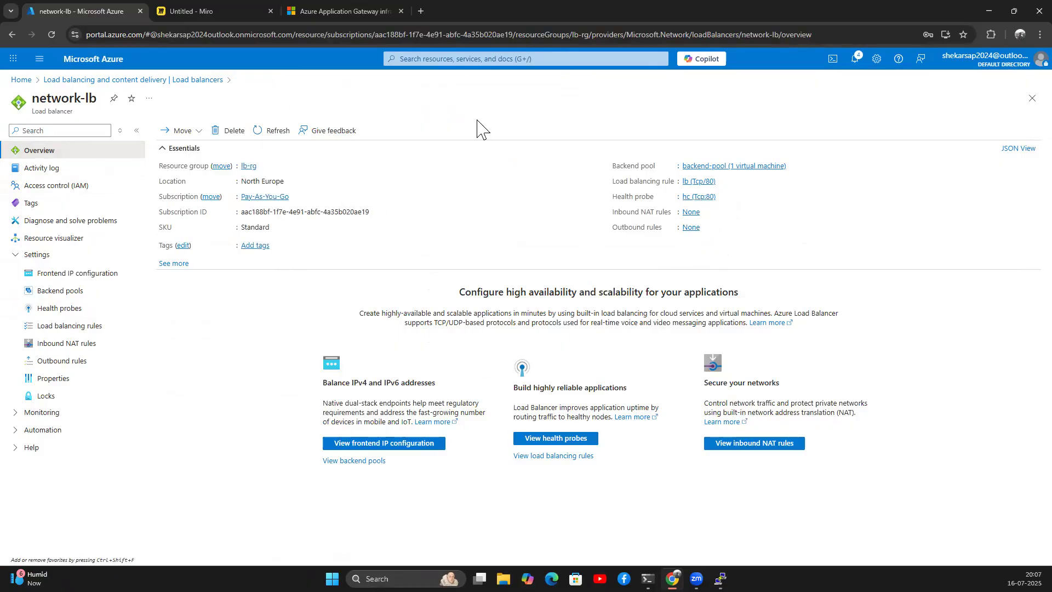
pyautogui.click(64, 274)
# Step: Copy frontend IP 132.164.248.159 and paste it into a new tab's address bar
pyautogui.click(508, 254)
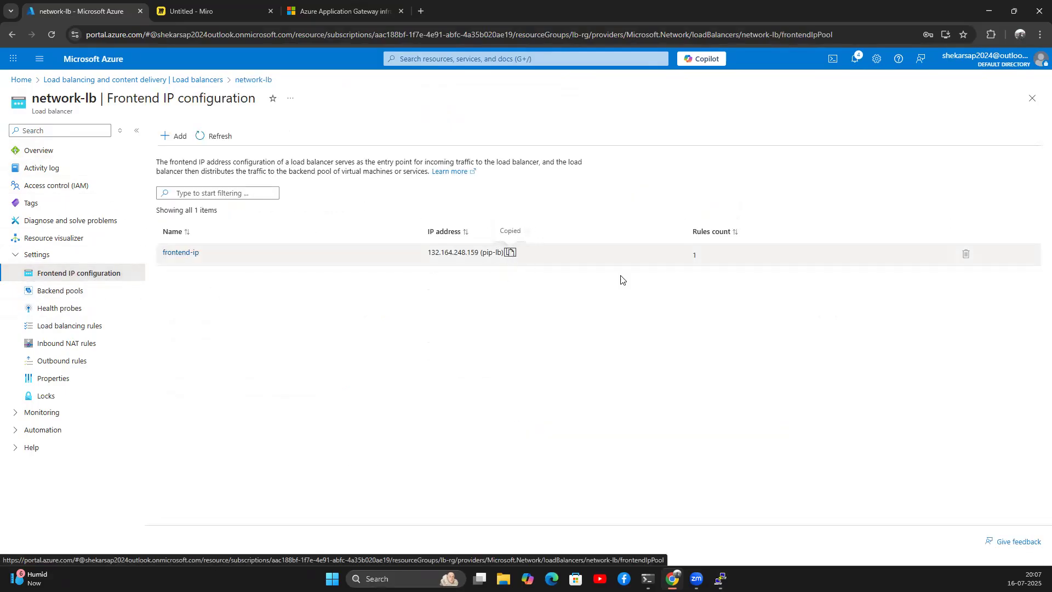
pyautogui.click(418, 13)
pyautogui.hotkey('ctrl', 'v')
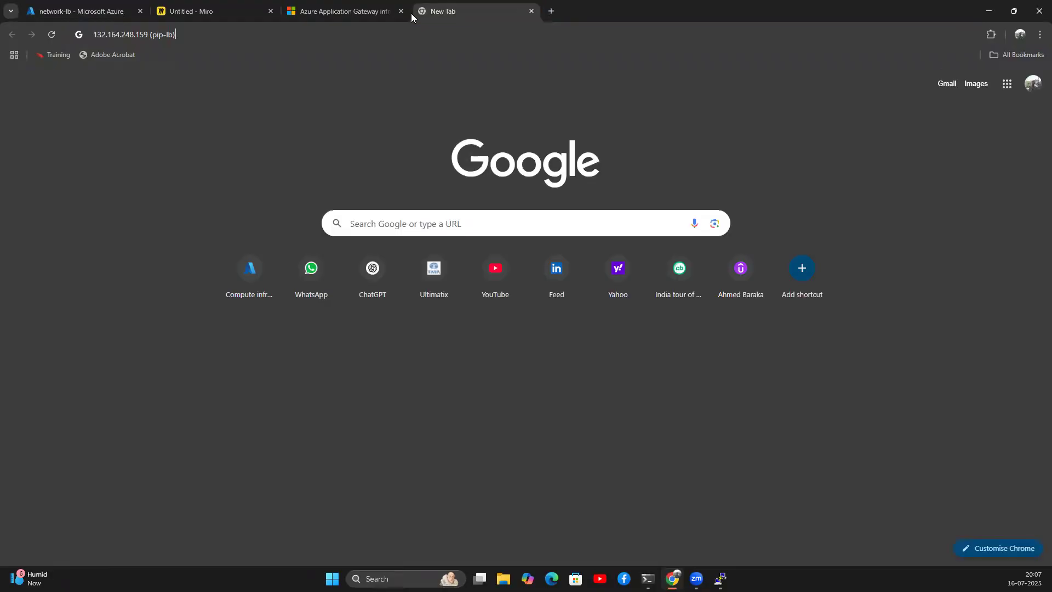
# Step: Strip the (pip-lb) label and load 132.164.248.159 over plain http
pyautogui.press('BackSpace')
pyautogui.press('BackSpace')
pyautogui.press('BackSpace')
pyautogui.press('BackSpace')
pyautogui.press('BackSpace')
pyautogui.press('BackSpace')
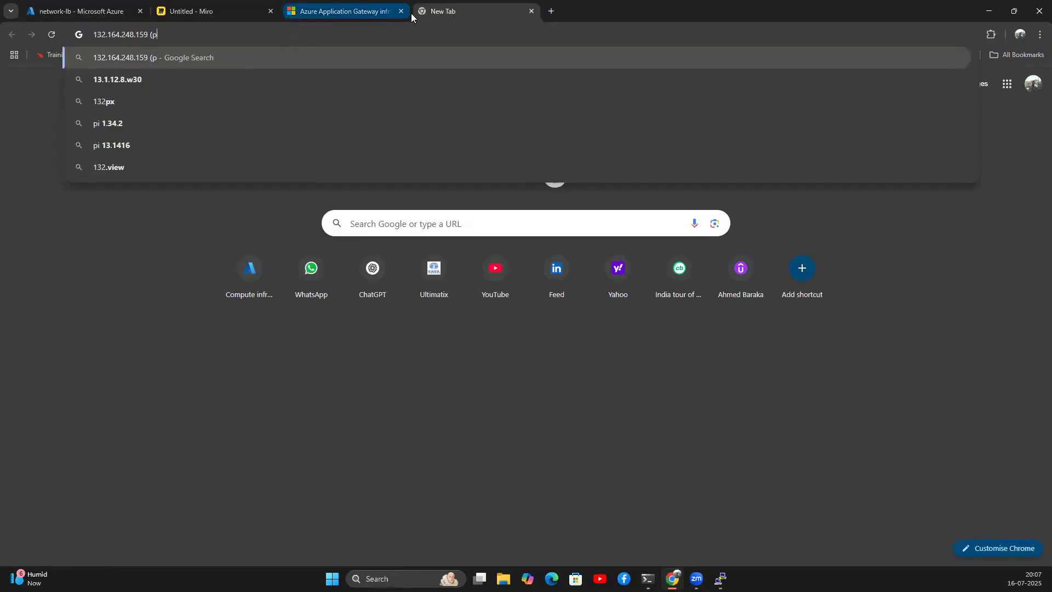
pyautogui.press('BackSpace')
pyautogui.press('BackSpace')
pyautogui.press('Return')
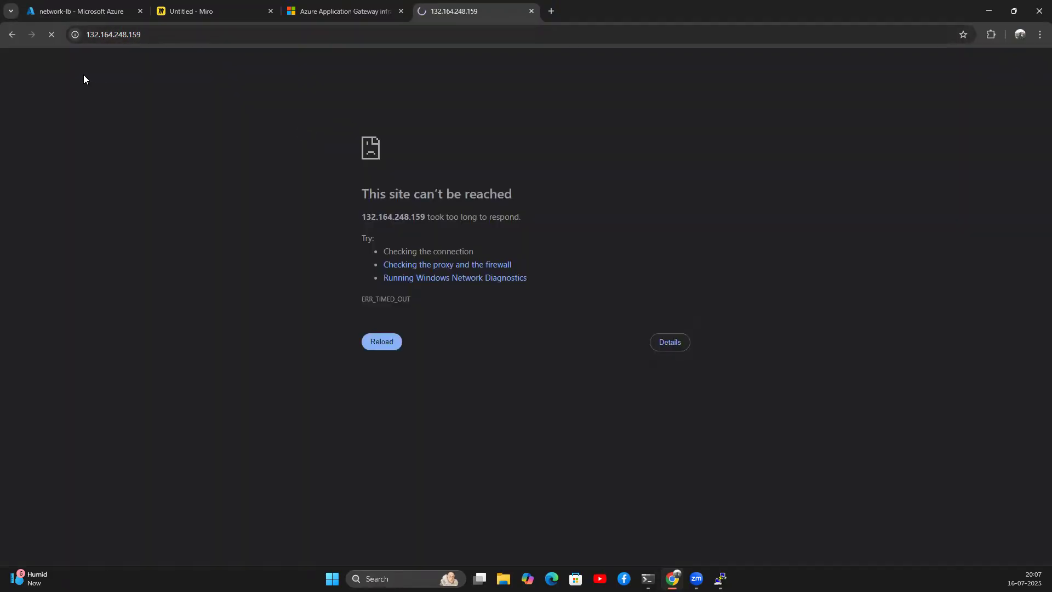
pyautogui.click(163, 34)
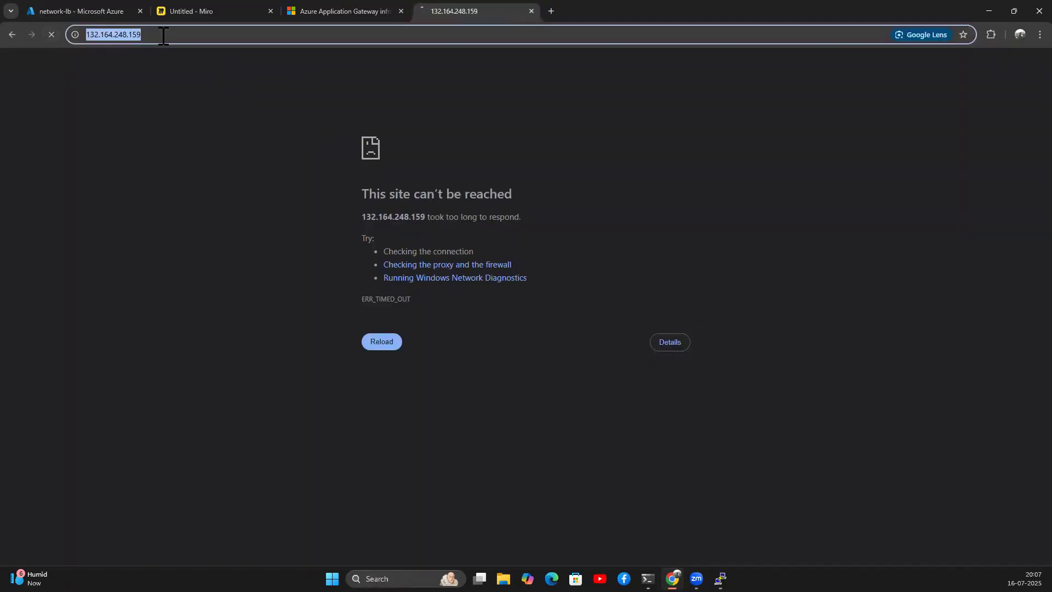
pyautogui.press('Home')
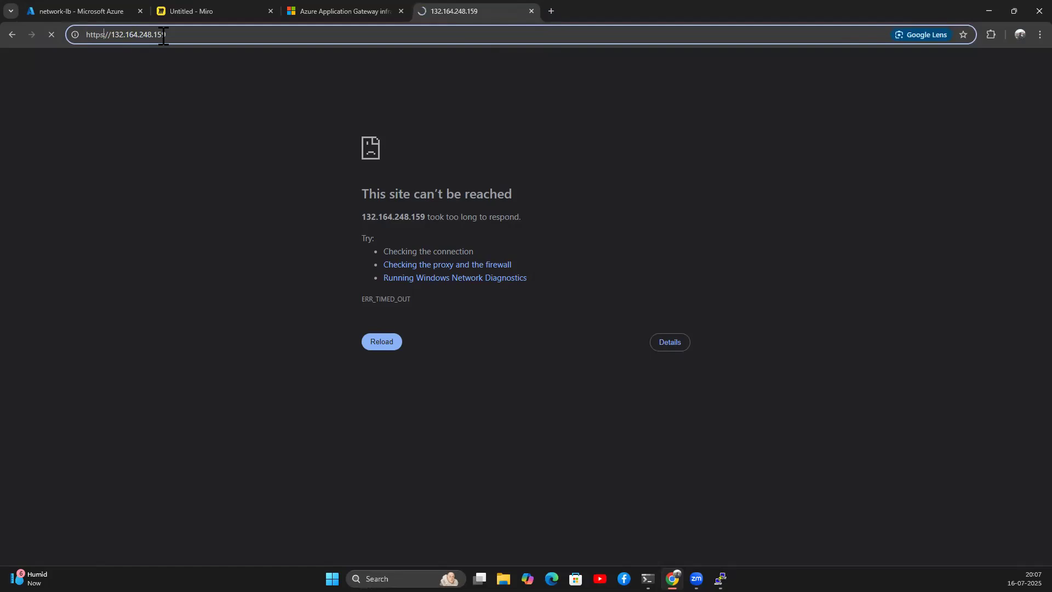
pyautogui.press('BackSpace')
pyautogui.write(':')
pyautogui.press('Return')
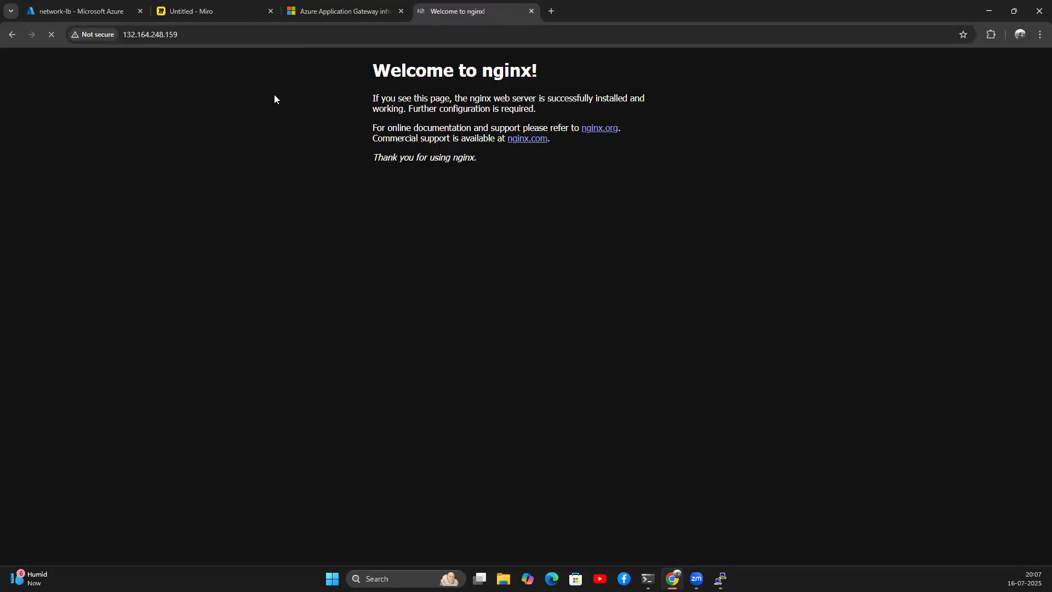
# Step: Highlight the nginx welcome text and cross-check the address against network-lb's frontend IP
pyautogui.moveTo(373, 70); pyautogui.dragTo(473, 154)
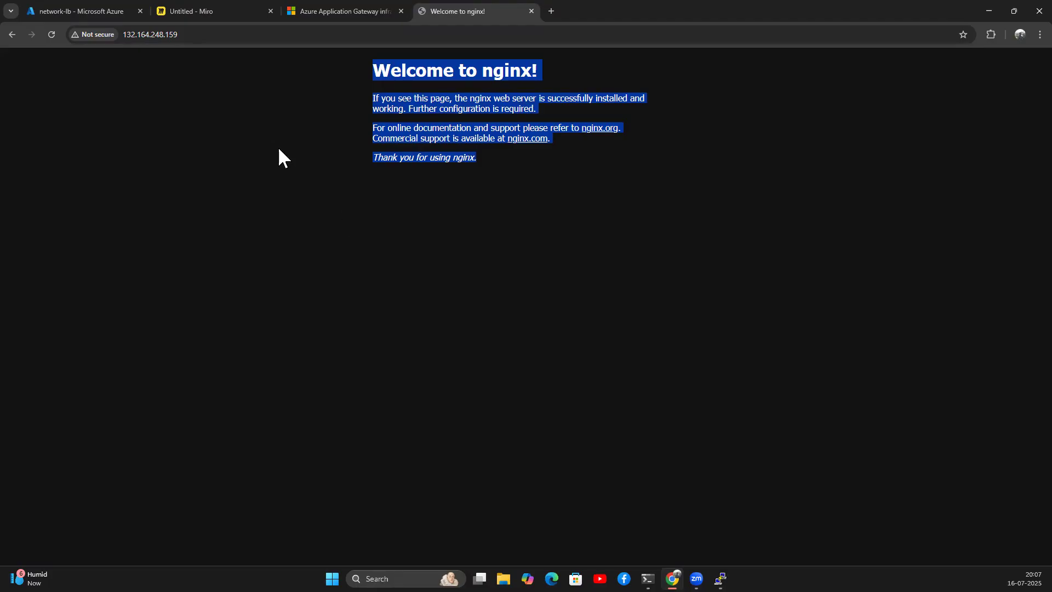
pyautogui.click(149, 33)
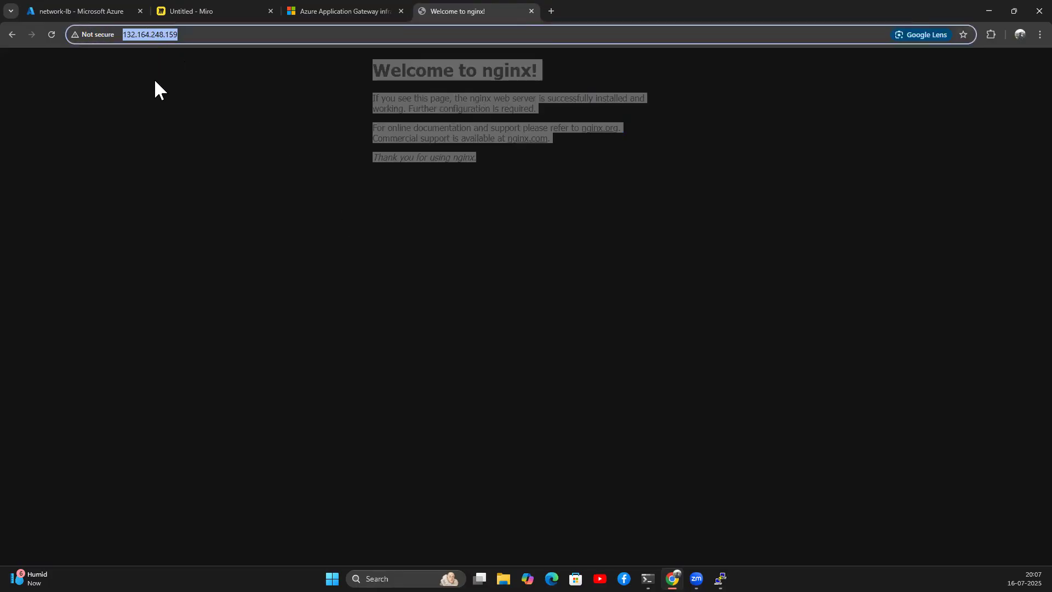
pyautogui.click(155, 82)
pyautogui.click(151, 35)
pyautogui.click(75, 9)
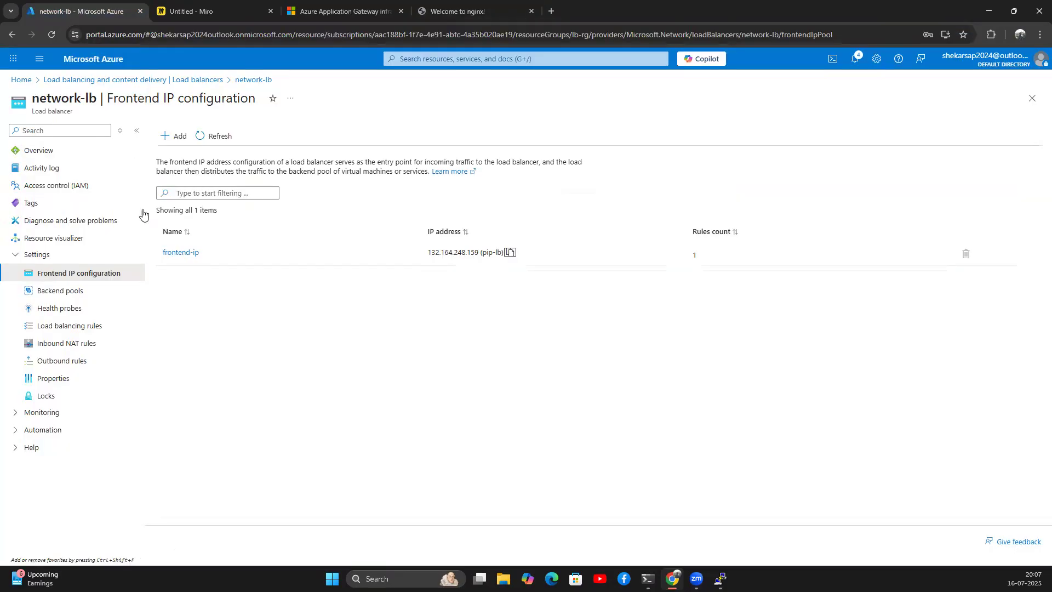
pyautogui.moveTo(428, 253); pyautogui.dragTo(477, 255)
pyautogui.click(460, 295)
pyautogui.click(466, 11)
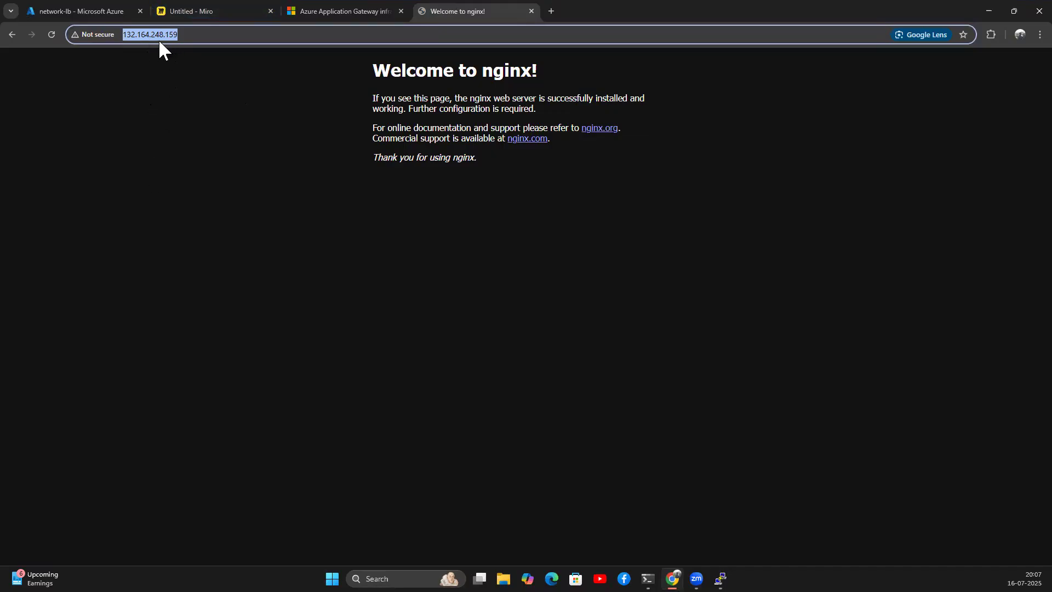
pyautogui.click(341, 67)
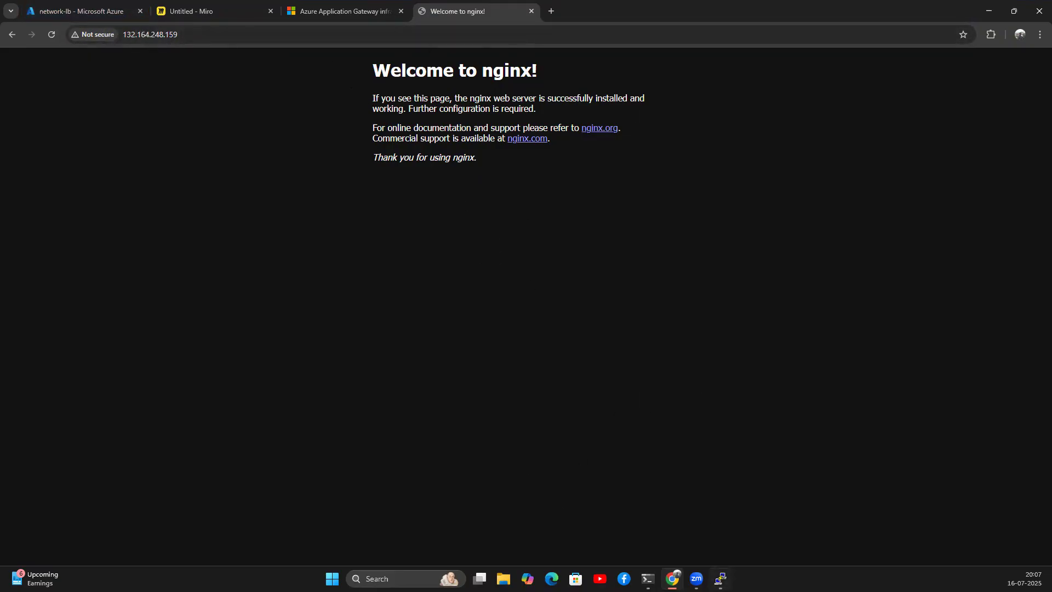
pyautogui.click(720, 578)
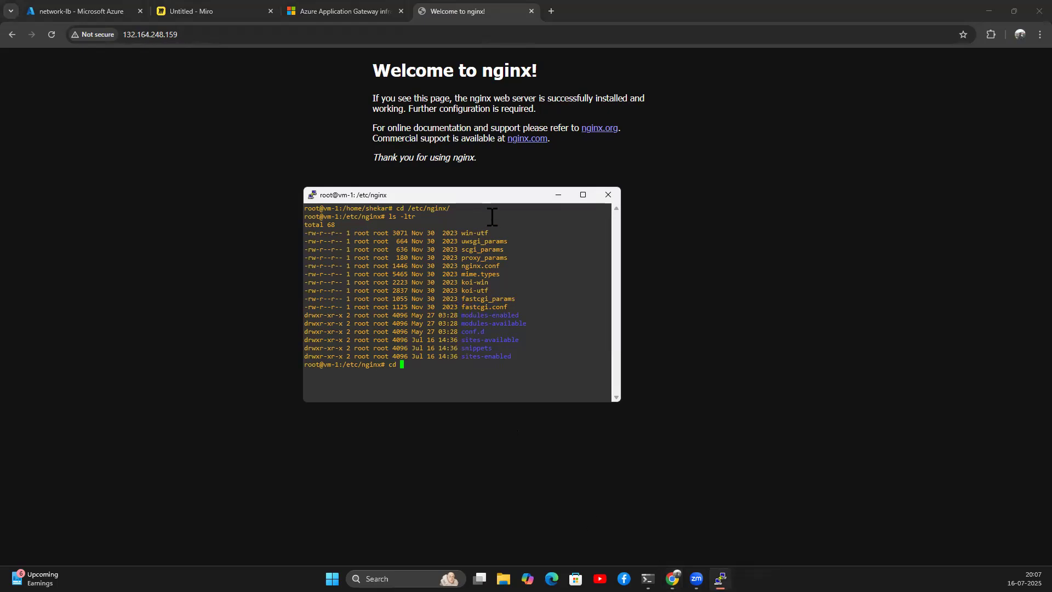
# Step: Maximize PuTTY and display nginx.conf with cat
pyautogui.doubleClick(498, 198)
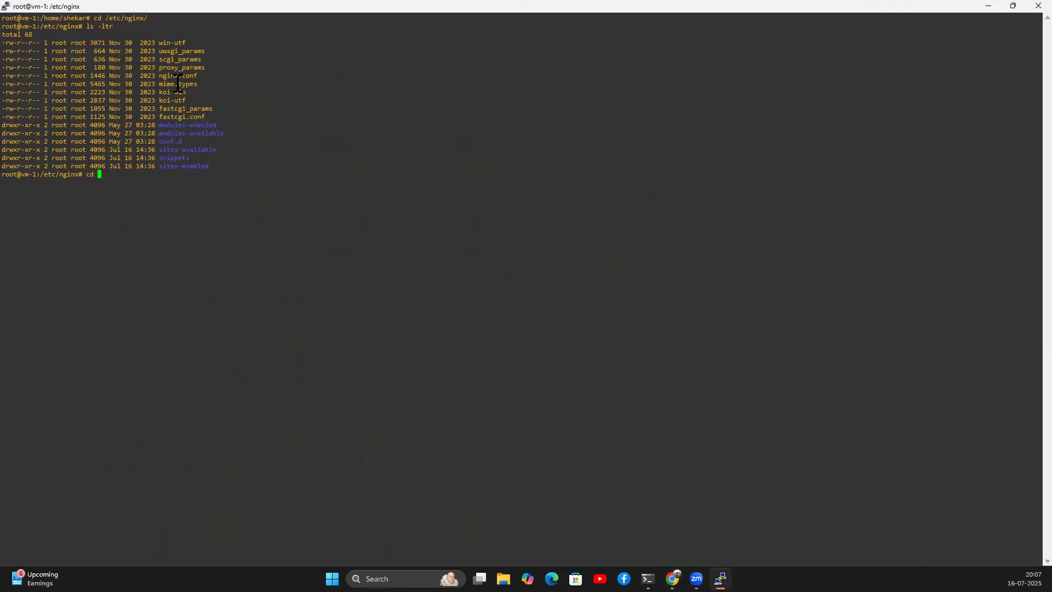
pyautogui.doubleClick(178, 76)
pyautogui.click(123, 180)
pyautogui.write('cat')
pyautogui.press('BackSpace')
pyautogui.press('BackSpace')
pyautogui.press('BackSpace')
pyautogui.press('BackSpace')
pyautogui.press('BackSpace')
pyautogui.press('BackSpace')
pyautogui.write('cat')
pyautogui.rightClick(123, 179)
pyautogui.press('Return')
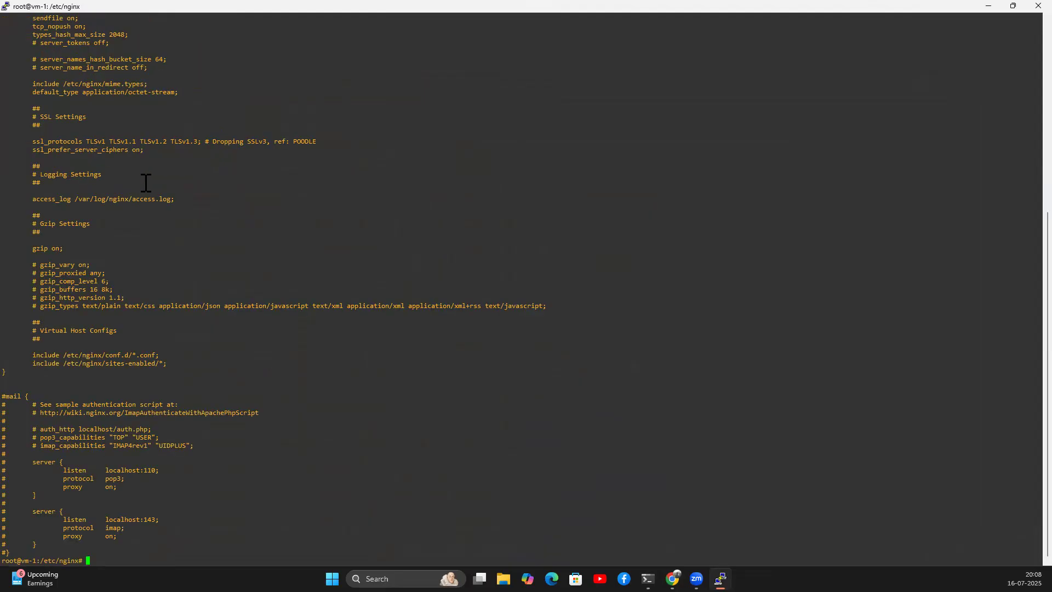
pyautogui.scroll(13, 130, 297)
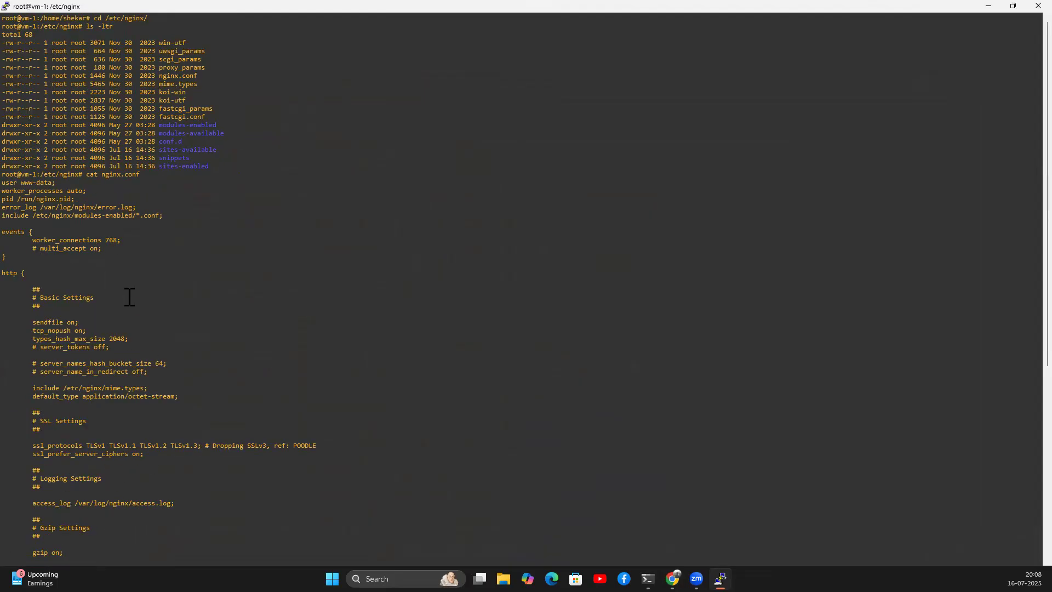
pyautogui.scroll(-12, 129, 297)
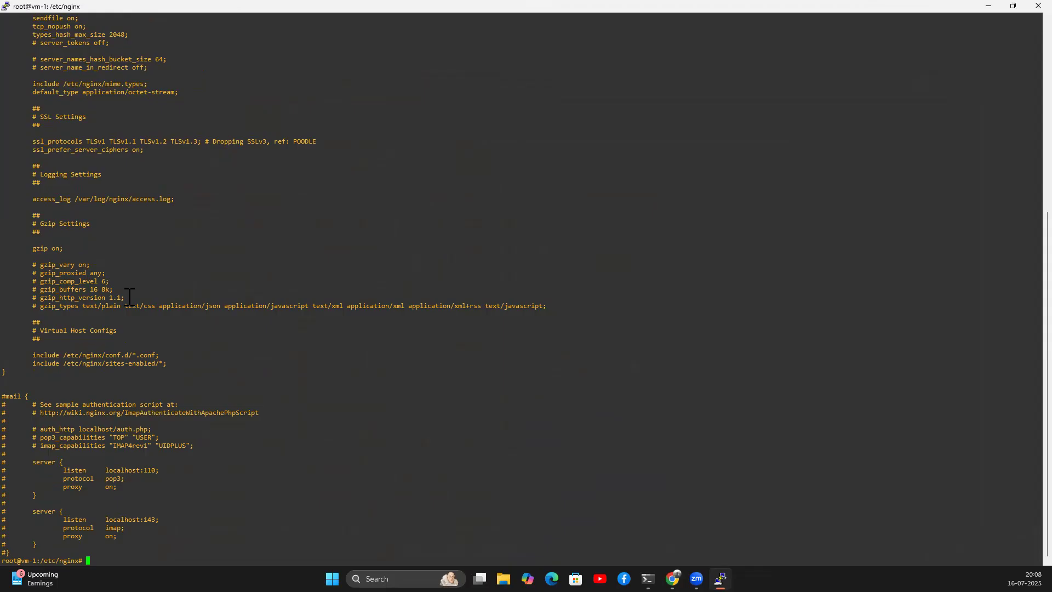
# Step: List the contents of /etc/nginx and its conf.d directory
pyautogui.write('clear')
pyautogui.press('Return')
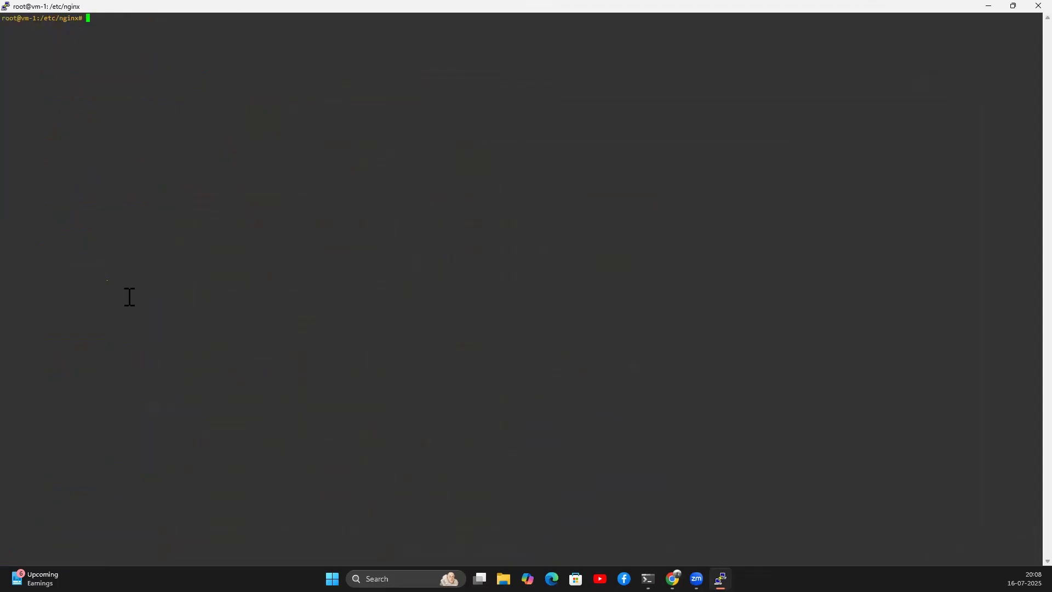
pyautogui.write('ls -ltr')
pyautogui.press('Return')
pyautogui.write('cd conf')
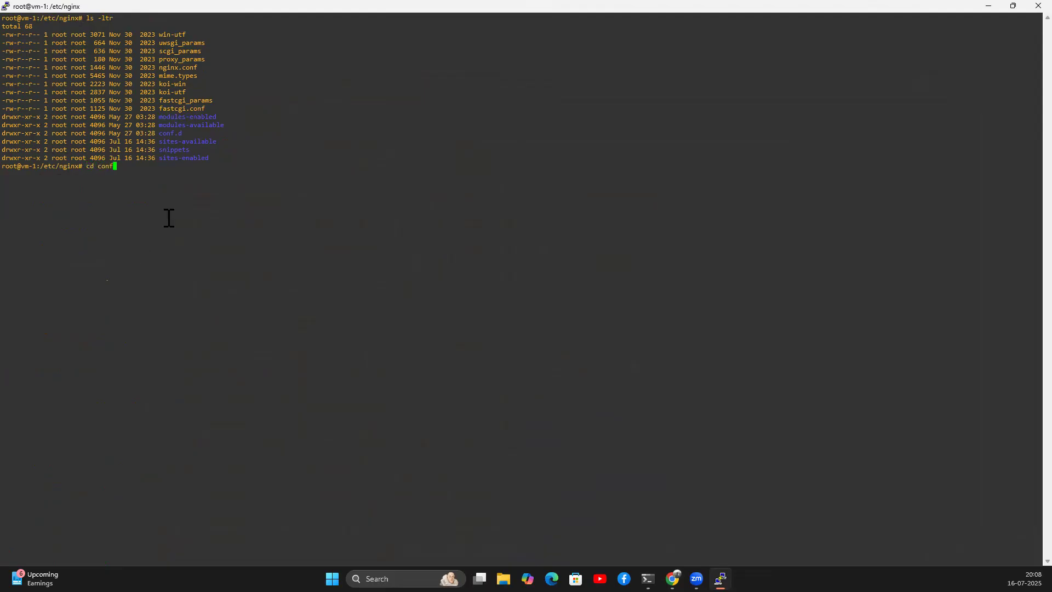
pyautogui.press('Tab')
pyautogui.press('Return')
pyautogui.write('ls -ltr')
pyautogui.press('Return')
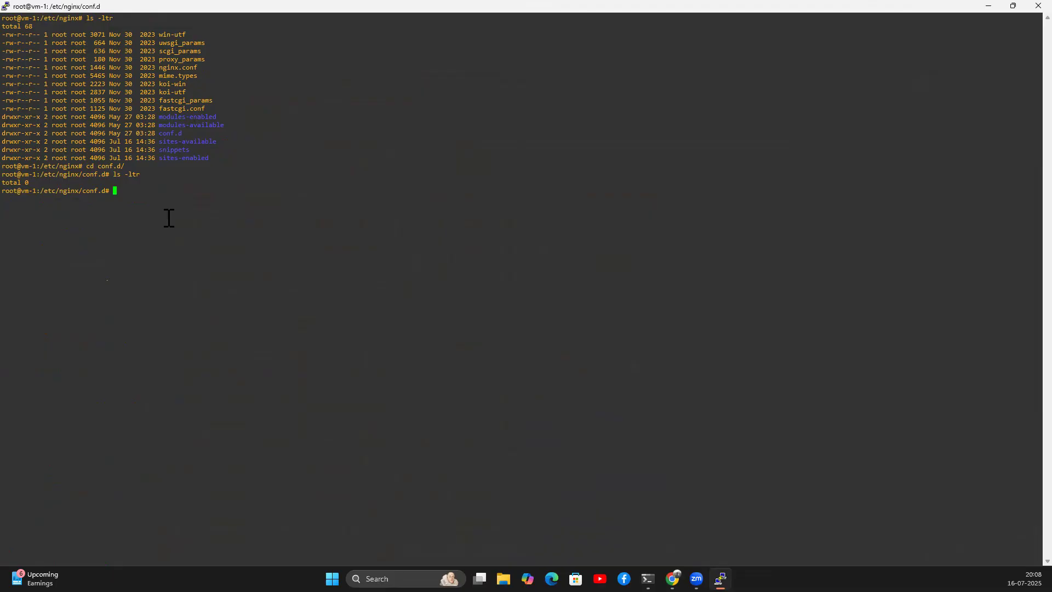
pyautogui.write('cd ..')
pyautogui.press('Return')
# Step: Change to /var/www/html and list it, copying the index.nginx-debian.html file name
pyautogui.write('cd')
pyautogui.press('Return')
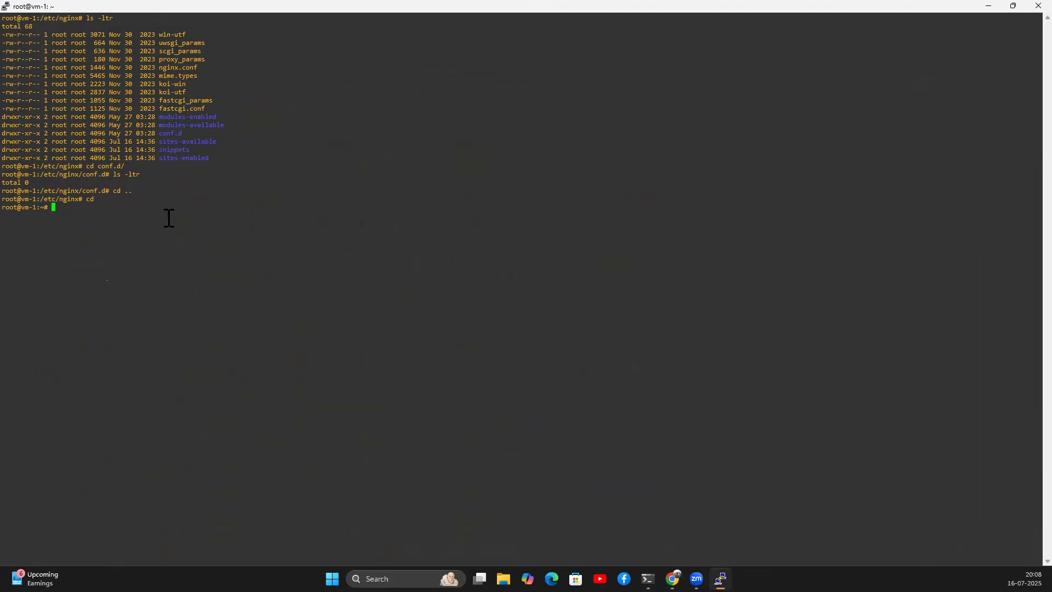
pyautogui.write('cd /var/www/')
pyautogui.press('Tab')
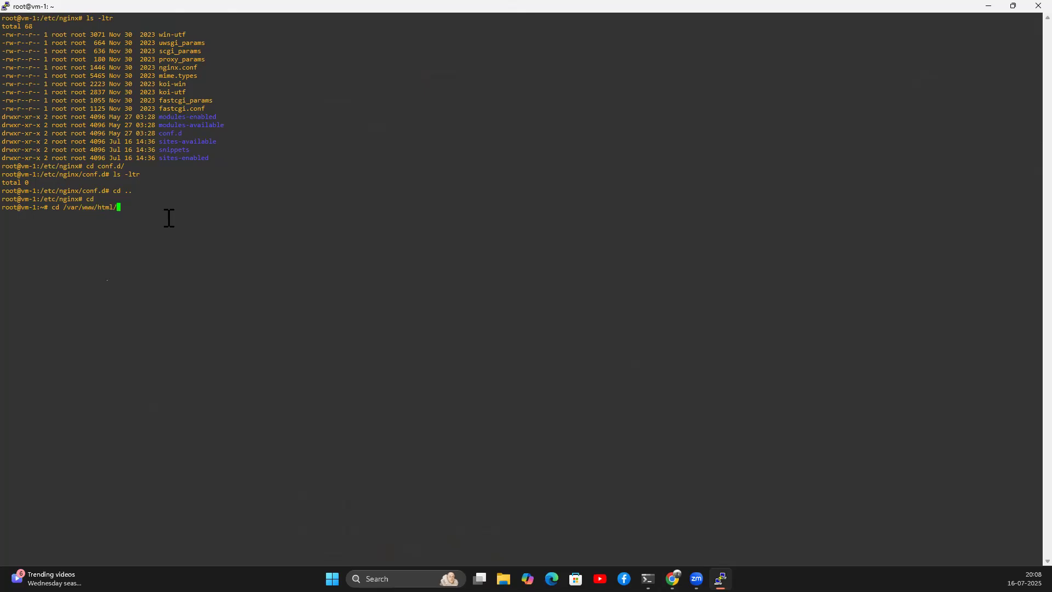
pyautogui.press('Return')
pyautogui.write('ls -ltr')
pyautogui.press('Return')
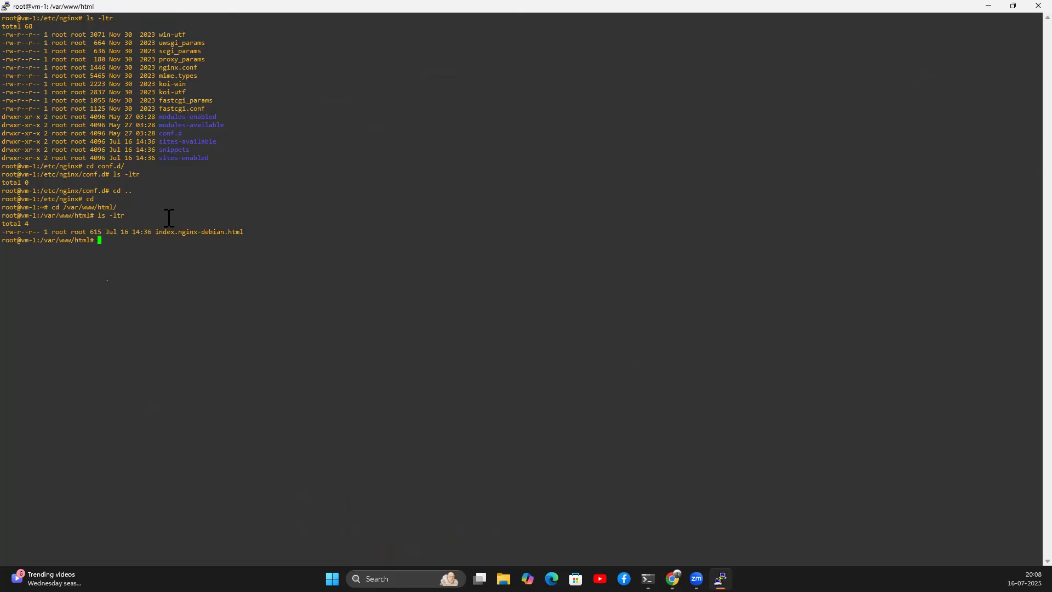
pyautogui.doubleClick(179, 231)
pyautogui.click(133, 243)
# Step: Open index.nginx-debian.html in vi and move to the end of nginx in the title
pyautogui.write('vi')
pyautogui.rightClick(133, 243)
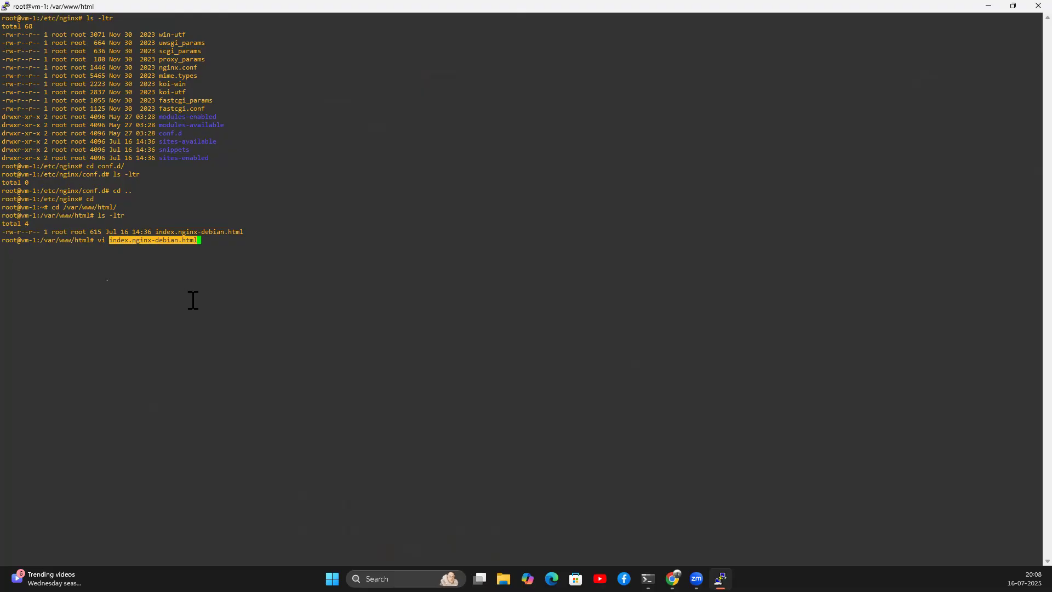
pyautogui.press('Return')
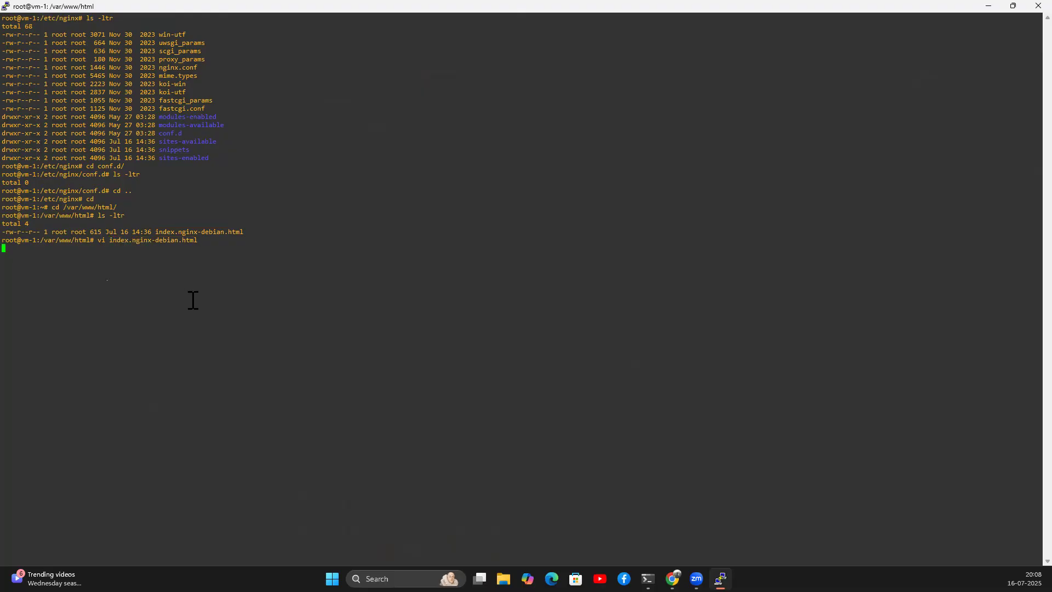
pyautogui.press('Down')
pyautogui.press('Down')
pyautogui.press('Down')
pyautogui.press('Down')
pyautogui.press('Up')
pyautogui.press('Right')
pyautogui.press('Right')
pyautogui.press('Right')
pyautogui.press('Right')
pyautogui.press('Right')
pyautogui.press('Right')
pyautogui.press('Right')
pyautogui.press('Right')
pyautogui.press('Right')
pyautogui.press('Right')
pyautogui.press('Right')
pyautogui.press('Right')
pyautogui.press('Right')
pyautogui.press('Right')
pyautogui.press('Right')
pyautogui.press('Right')
pyautogui.press('Right')
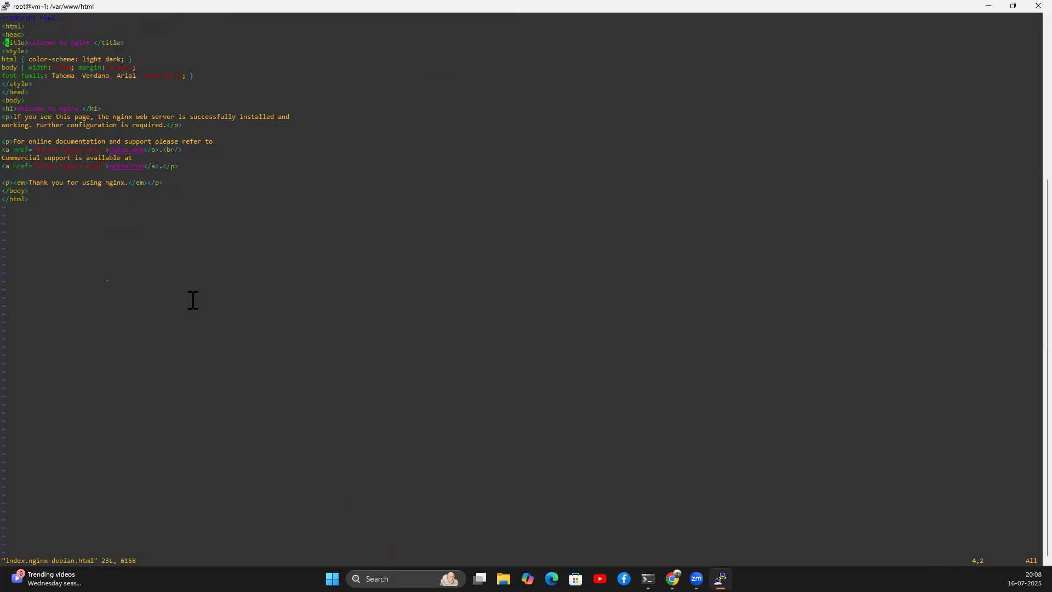
pyautogui.press('Right')
pyautogui.press('Right')
pyautogui.press('Right')
pyautogui.press('Right')
pyautogui.press('Right')
# Step: Change the title to 'Welcome to nginx VM-1' and save the file with :wq
pyautogui.write('i.Vm-1')
pyautogui.press('BackSpace')
pyautogui.press('BackSpace')
pyautogui.press('BackSpace')
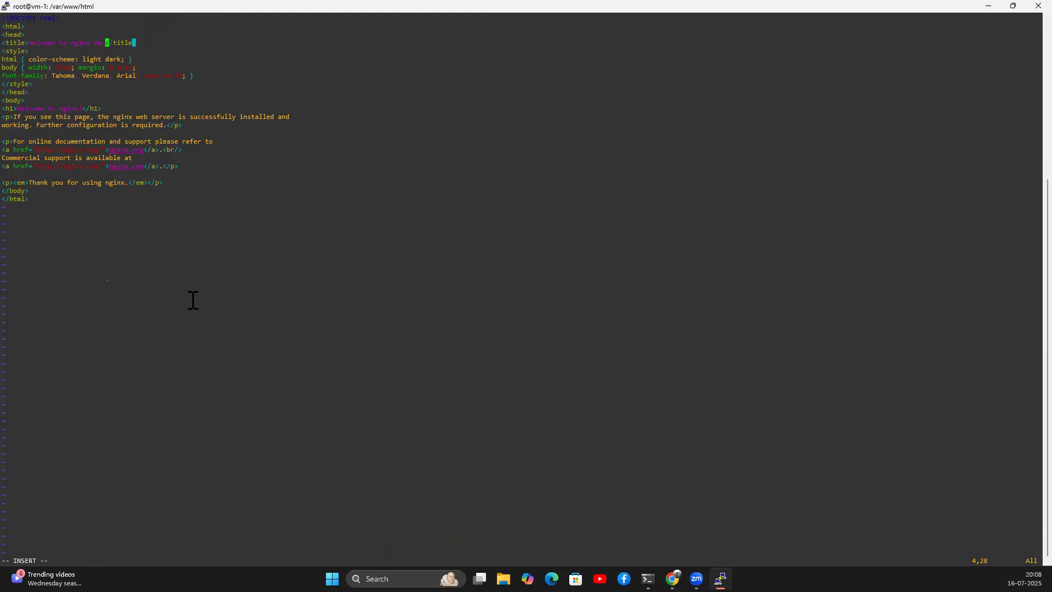
pyautogui.write('M-1')
pyautogui.press('Escape')
pyautogui.write(':wq!')
pyautogui.press('BackSpace')
pyautogui.press('BackSpace')
pyautogui.press('BackSpace')
pyautogui.write('wq')
pyautogui.press('Return')
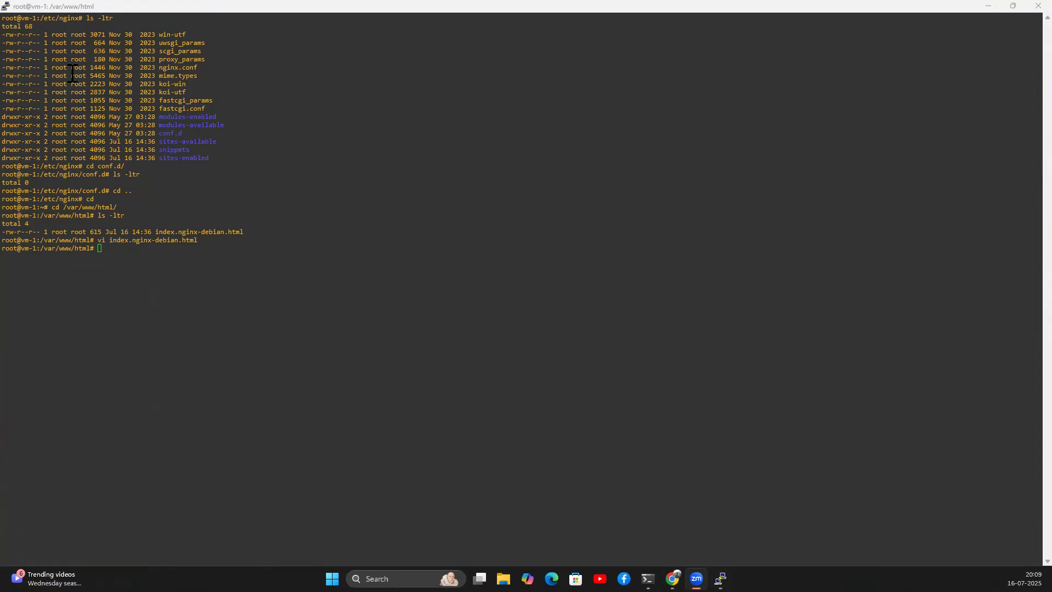
pyautogui.hotkey('alt', 'Tab')
# Step: Reload the nginx page to confirm the VM-1 title, then go back to the Azure portal home
pyautogui.click(51, 34)
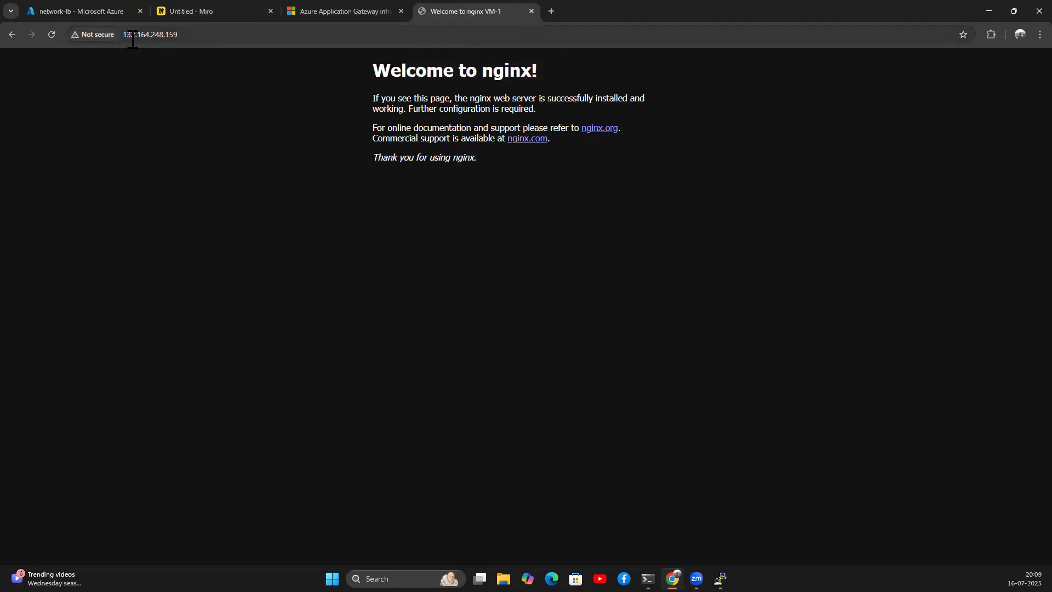
pyautogui.click(66, 11)
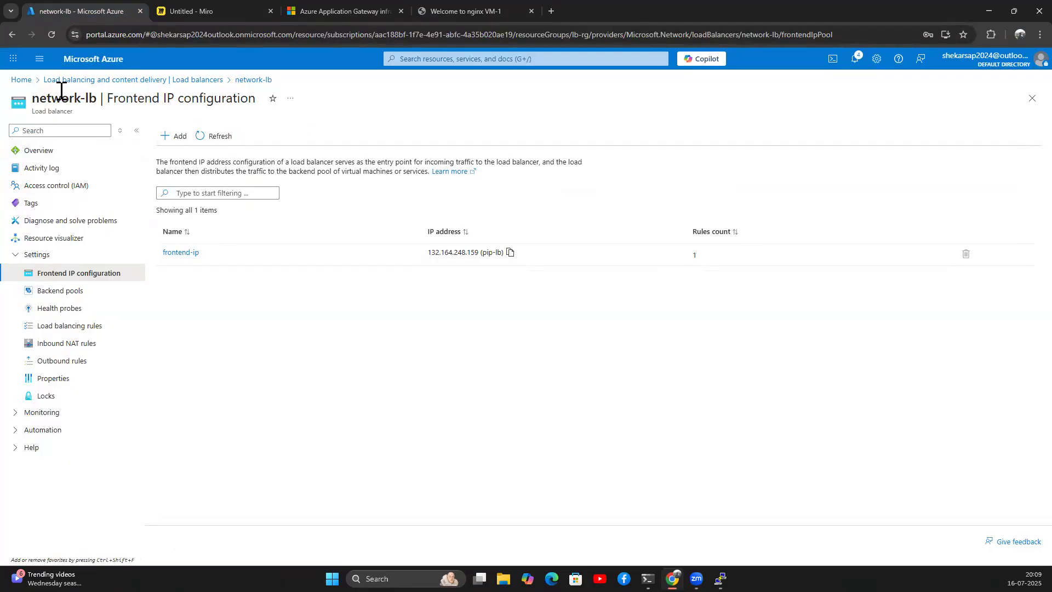
pyautogui.click(22, 79)
# Step: From the Virtual machines list, start a new Create > Virtual machine form and pick its resource group
pyautogui.click(382, 149)
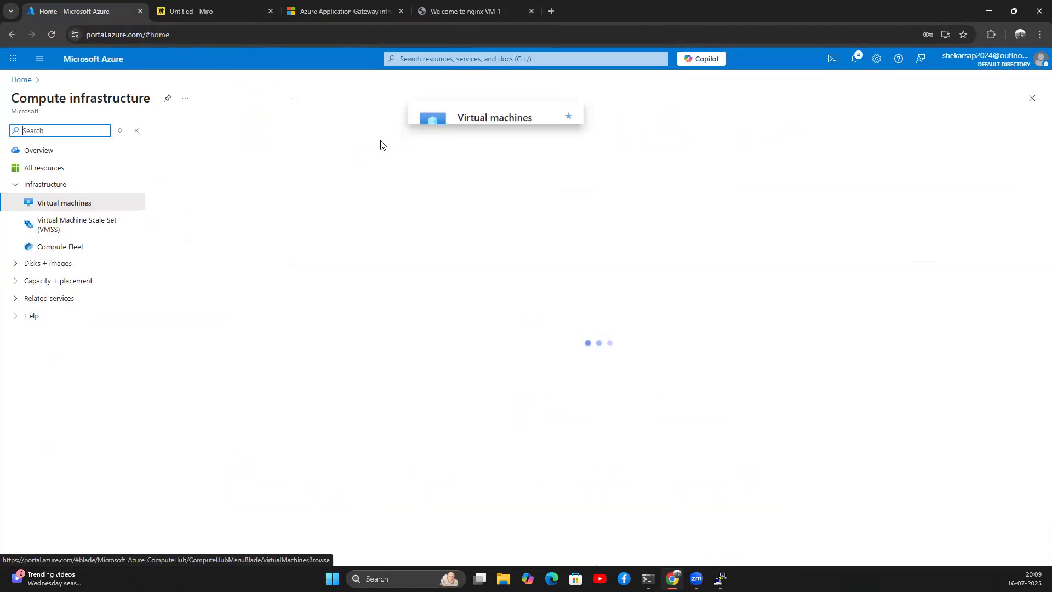
pyautogui.click(179, 160)
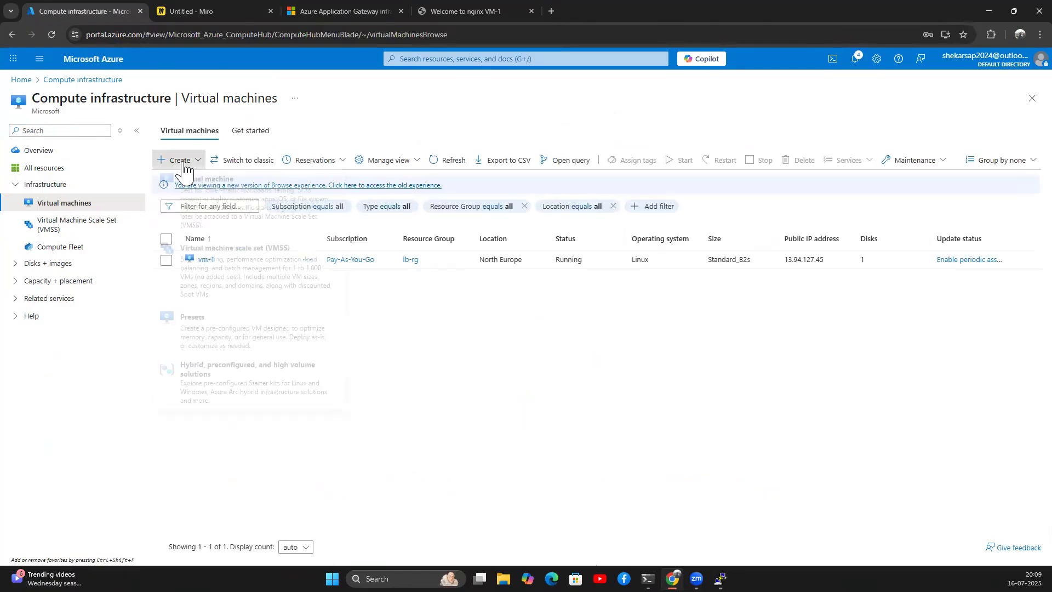
pyautogui.click(207, 186)
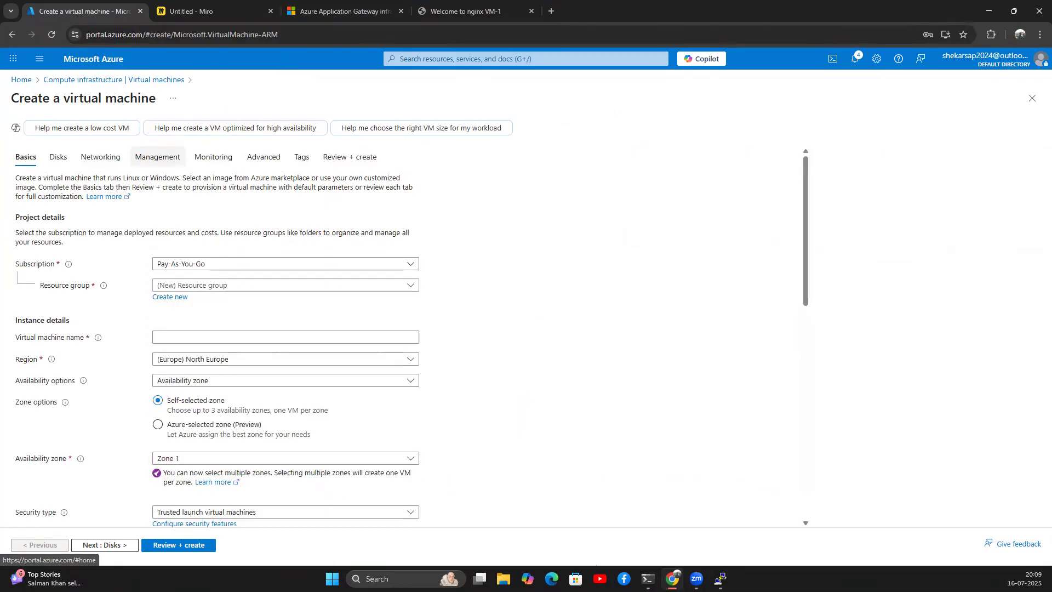
pyautogui.click(22, 80)
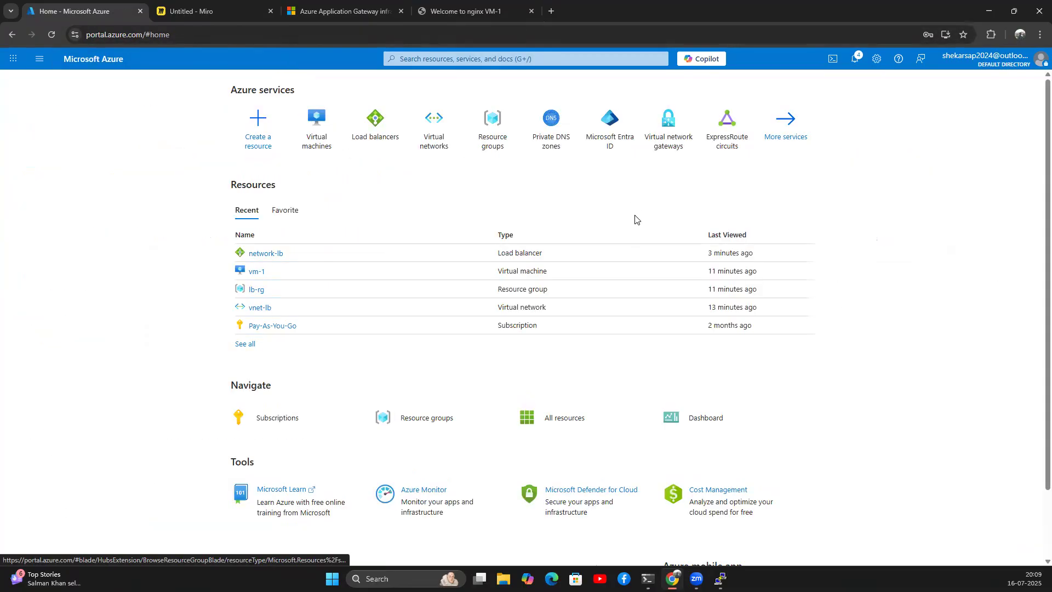
pyautogui.click(325, 139)
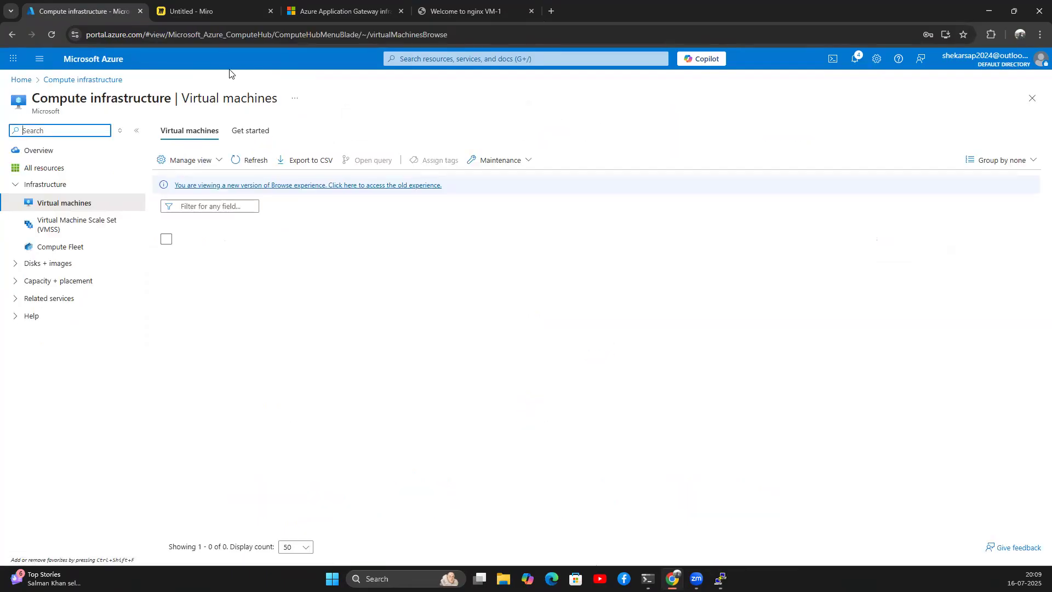
pyautogui.click(166, 263)
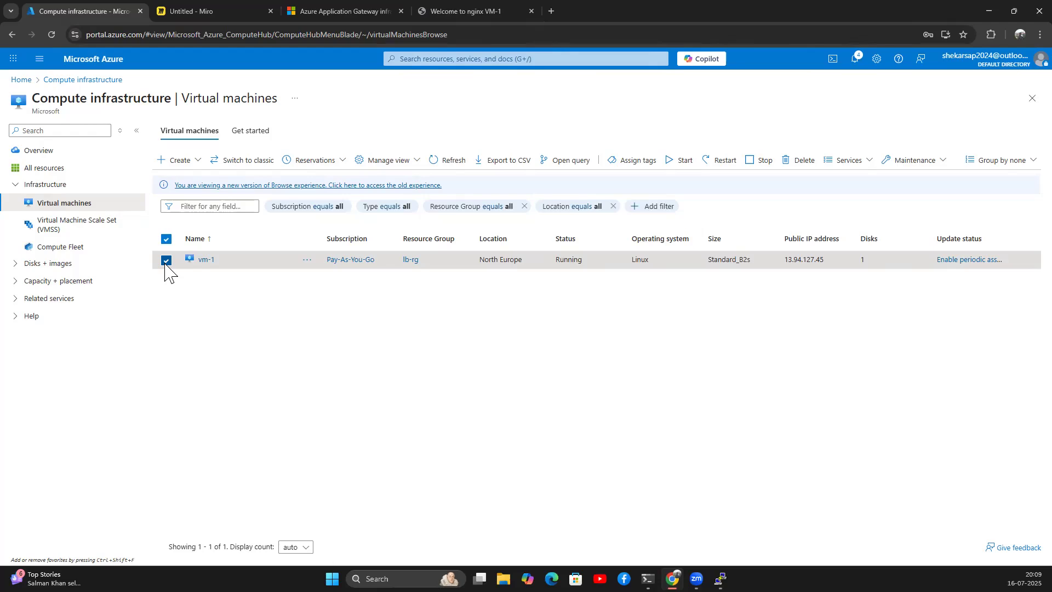
pyautogui.click(192, 160)
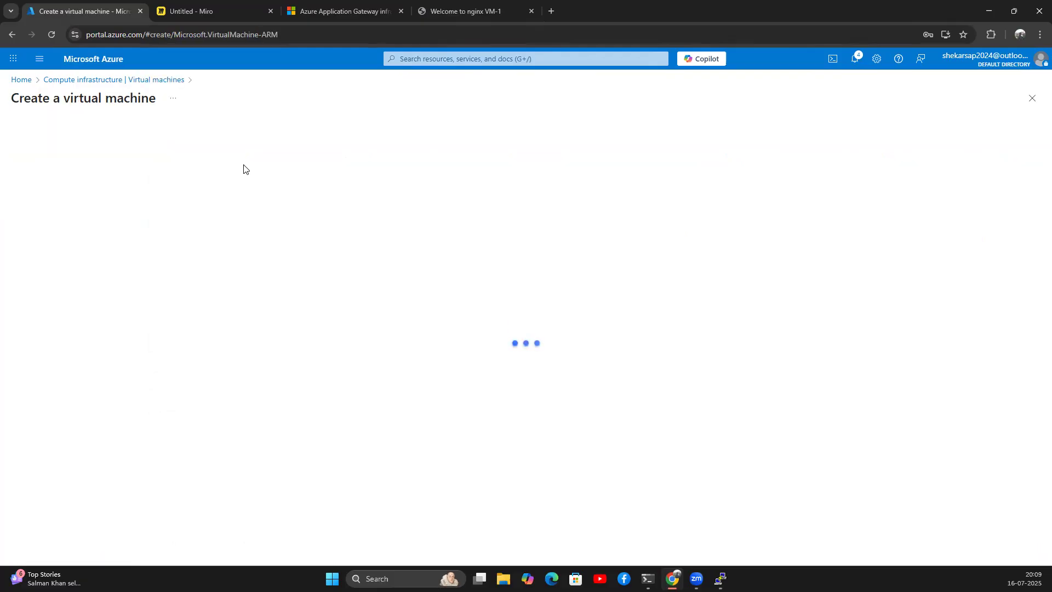
pyautogui.click(212, 292)
# Step: Set resource group lb-rg, name vm-2, no infrastructure redundancy and Standard security type
pyautogui.click(190, 327)
pyautogui.click(207, 338)
pyautogui.write('vm-2')
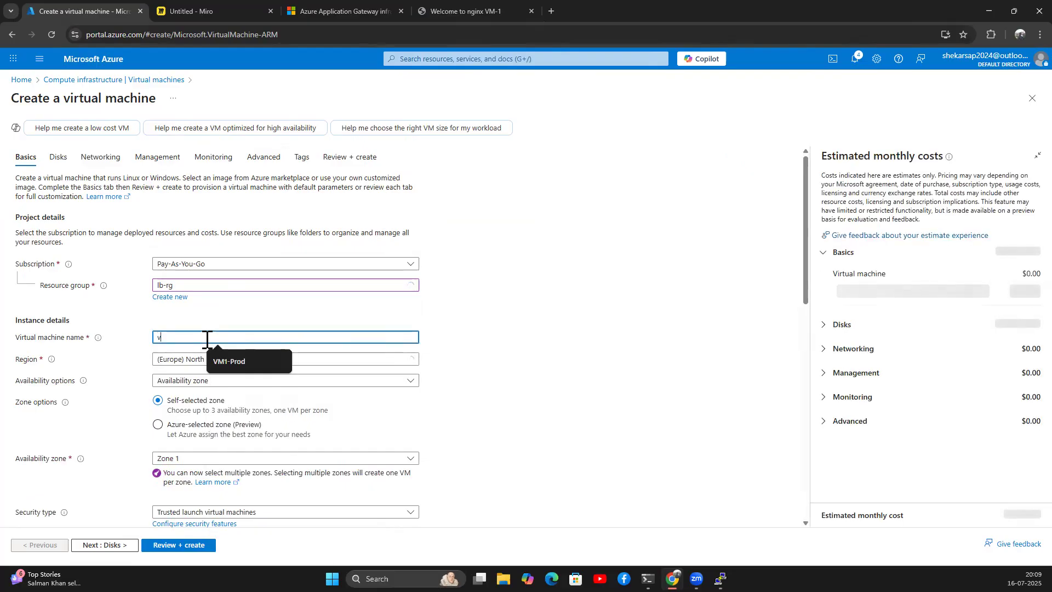
pyautogui.click(213, 381)
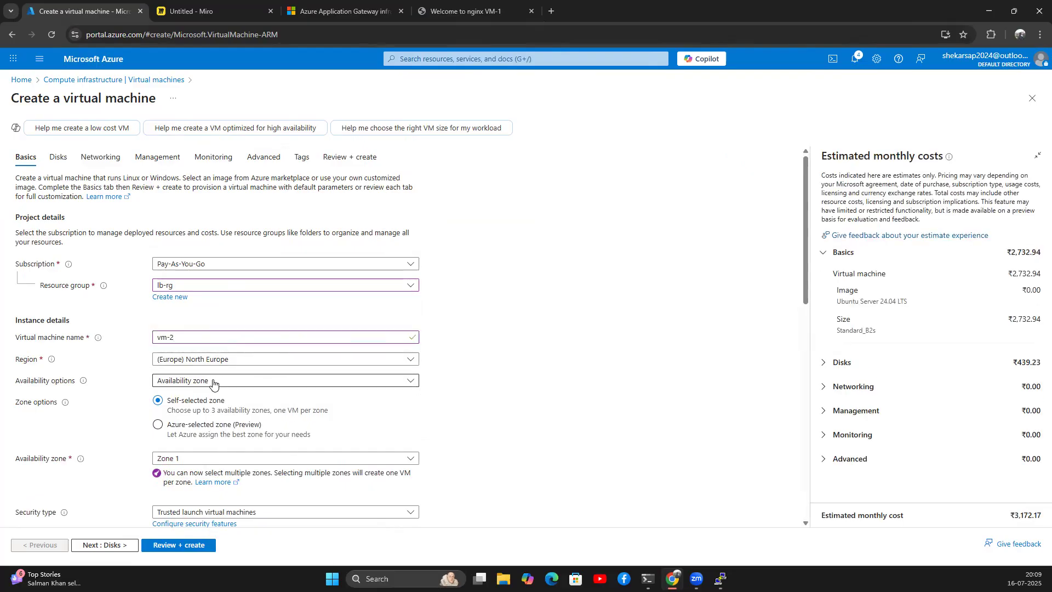
pyautogui.click(213, 398)
pyautogui.scroll(-2, 206, 378)
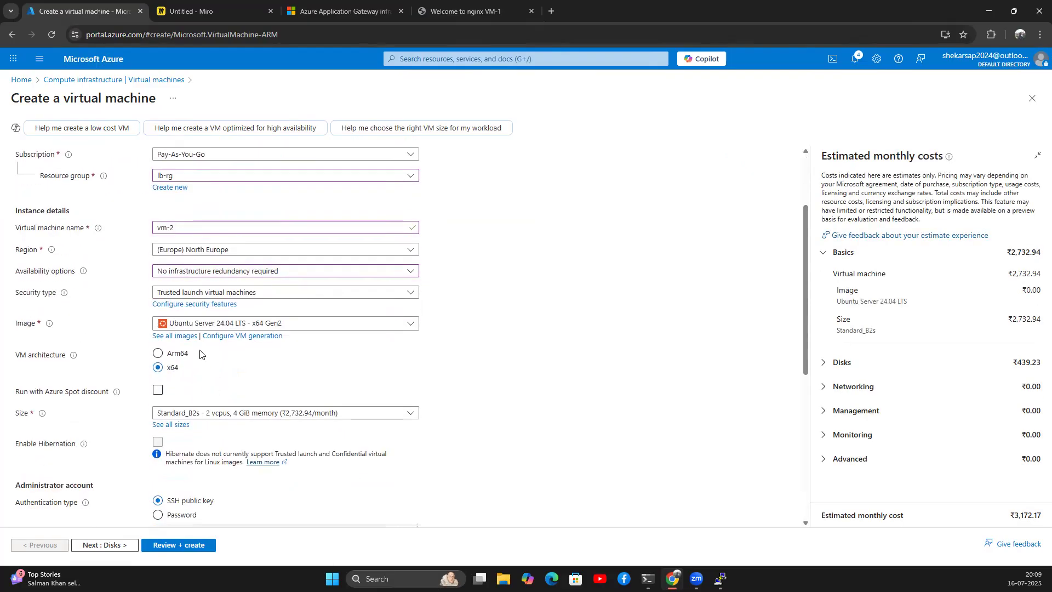
pyautogui.click(206, 293)
pyautogui.click(186, 301)
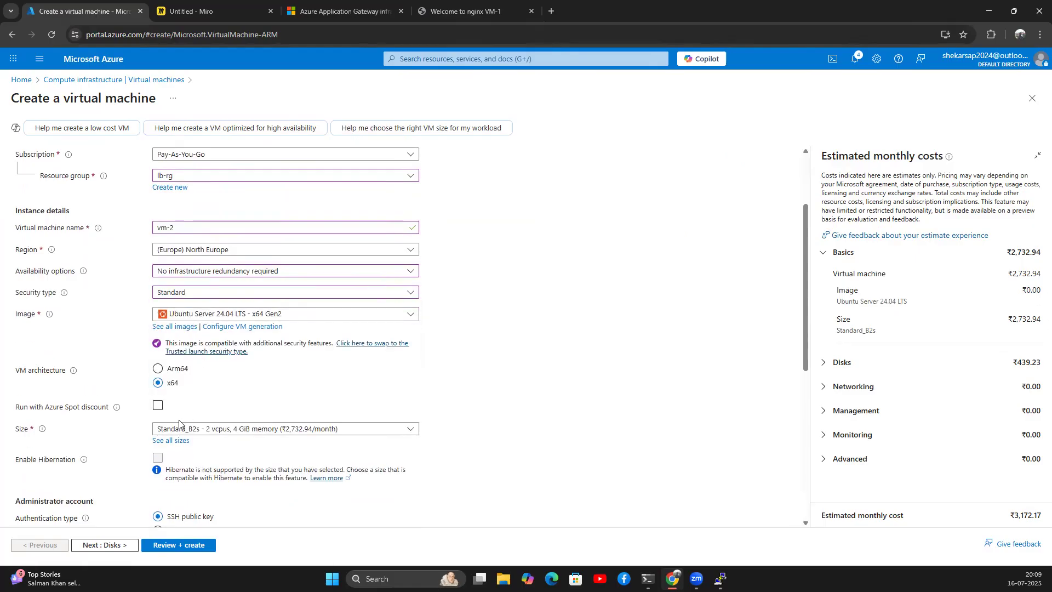
# Step: Use password authentication with an administrator username and a matching password
pyautogui.scroll(-3, 186, 383)
pyautogui.click(161, 366)
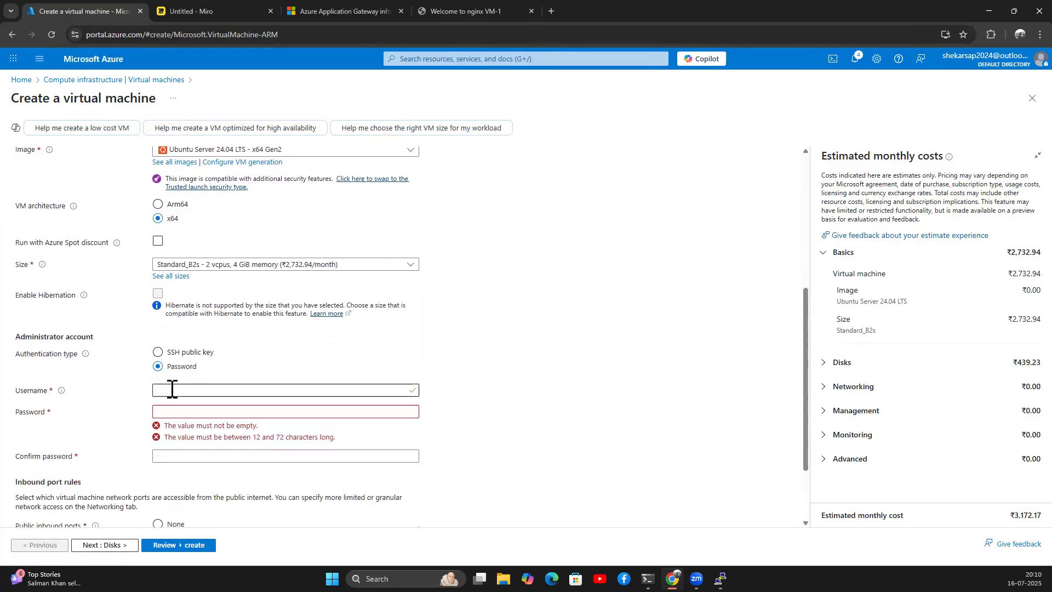
pyautogui.click(172, 390)
pyautogui.write('shekar')
pyautogui.press('Tab')
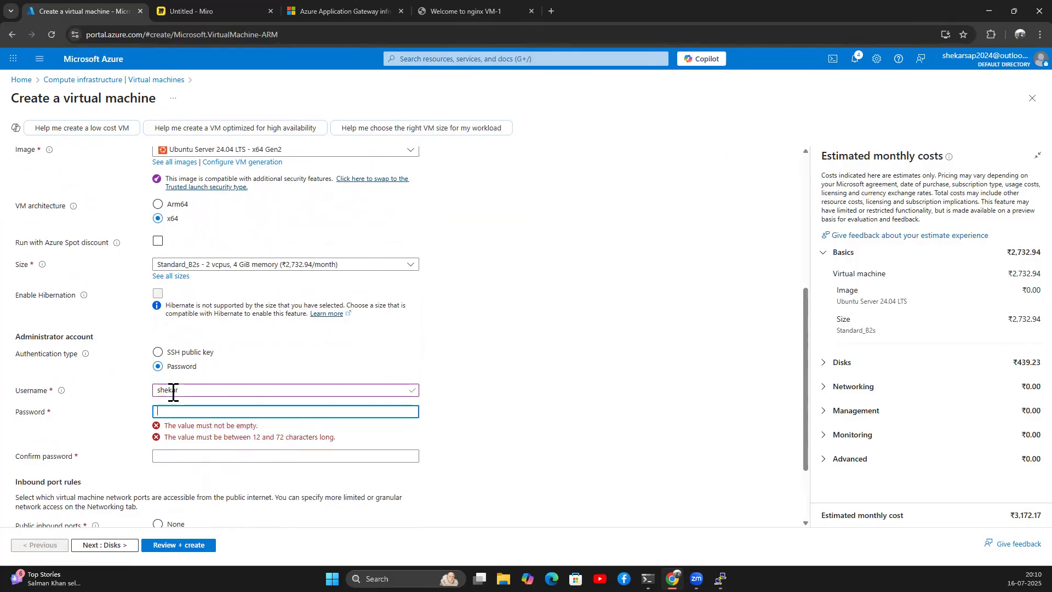
pyautogui.write('•••••••••••')
pyautogui.press('Tab')
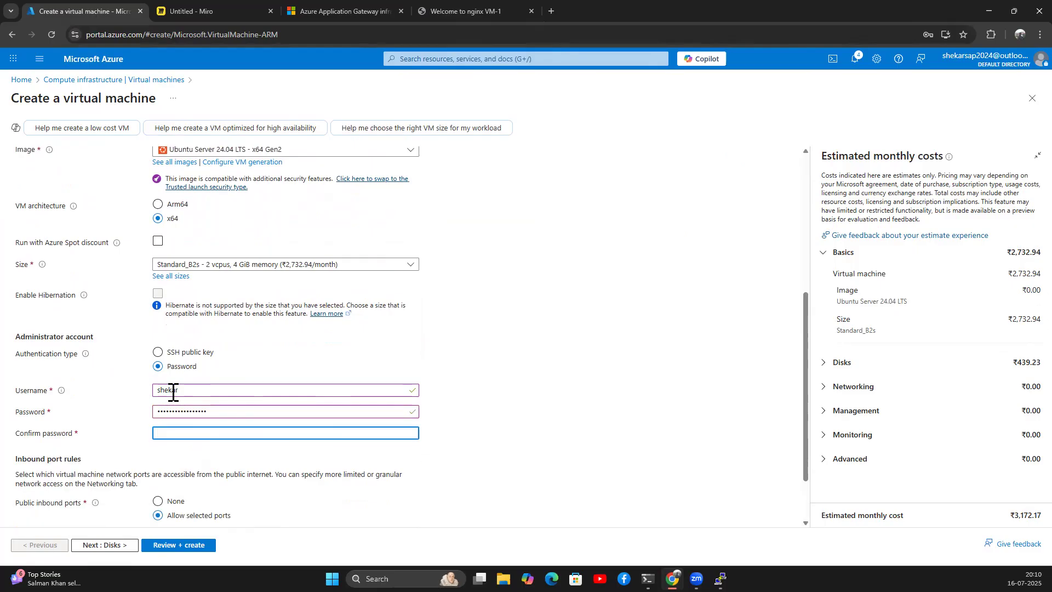
pyautogui.write('•••••••••')
# Step: Allow HTTP (80) as an inbound port and continue to the Disks step
pyautogui.scroll(-1, 173, 392)
pyautogui.click(191, 467)
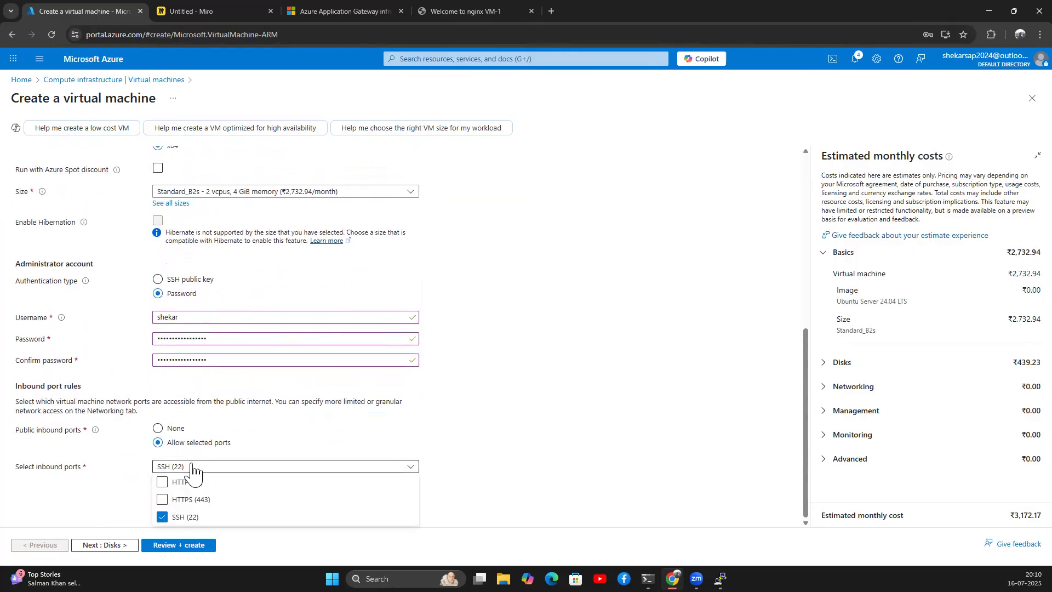
pyautogui.click(176, 483)
pyautogui.click(105, 545)
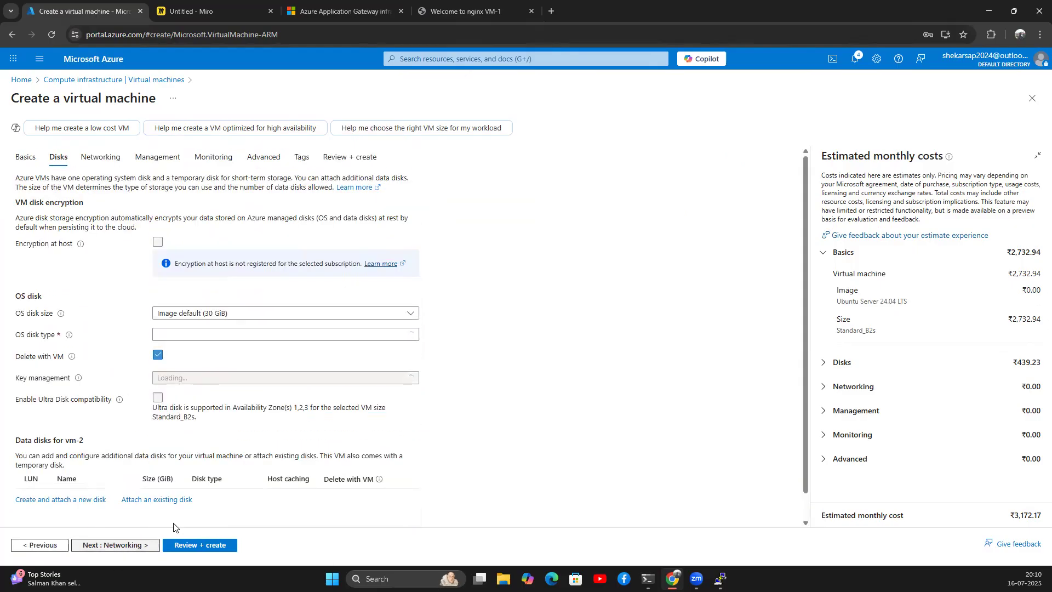
# Step: Set the OS disk type to Standard HDD and continue to Networking
pyautogui.scroll(-1, 222, 240)
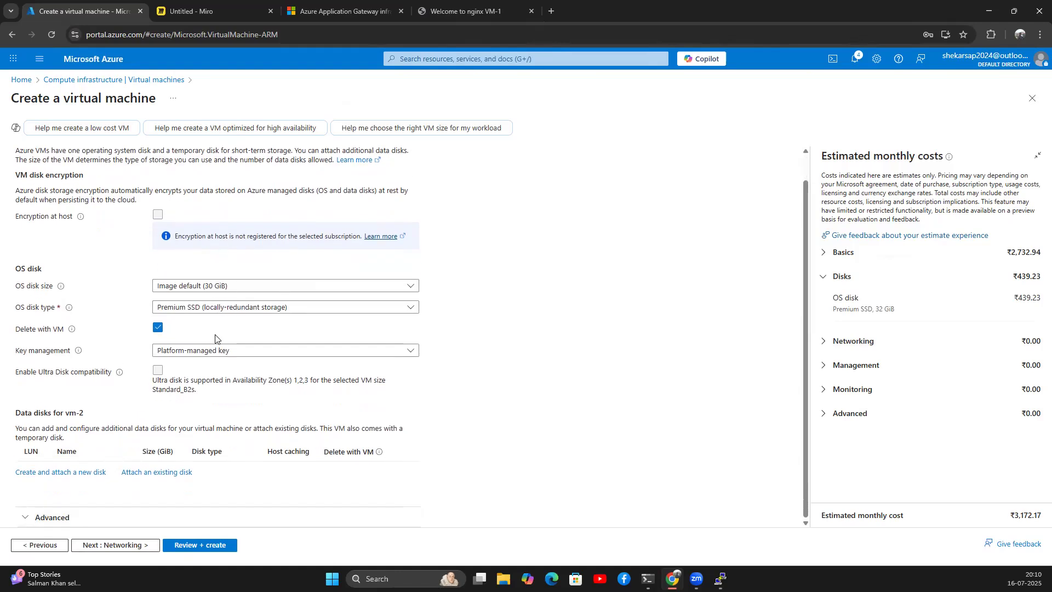
pyautogui.click(175, 307)
pyautogui.click(165, 390)
pyautogui.scroll(-1, 209, 363)
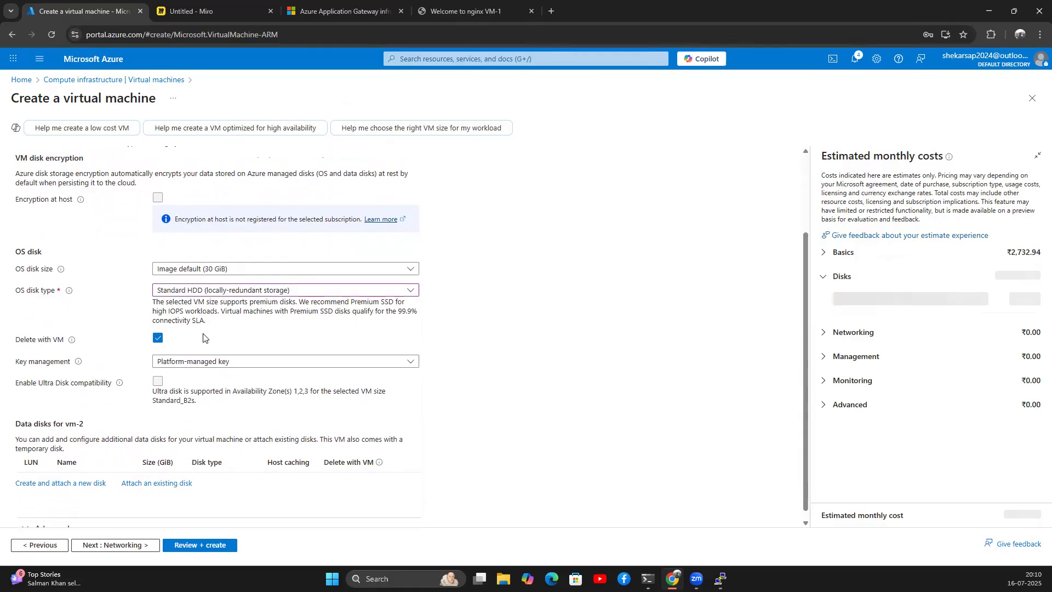
pyautogui.click(117, 545)
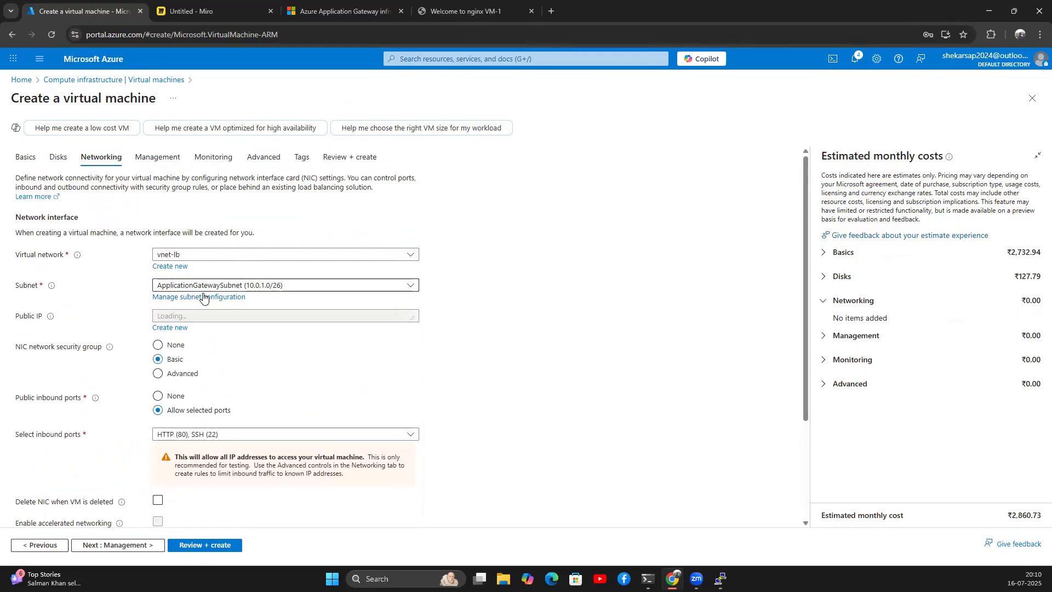
# Step: Place vm-2 in the default subnet behind the Azure load balancer network-lb
pyautogui.click(235, 286)
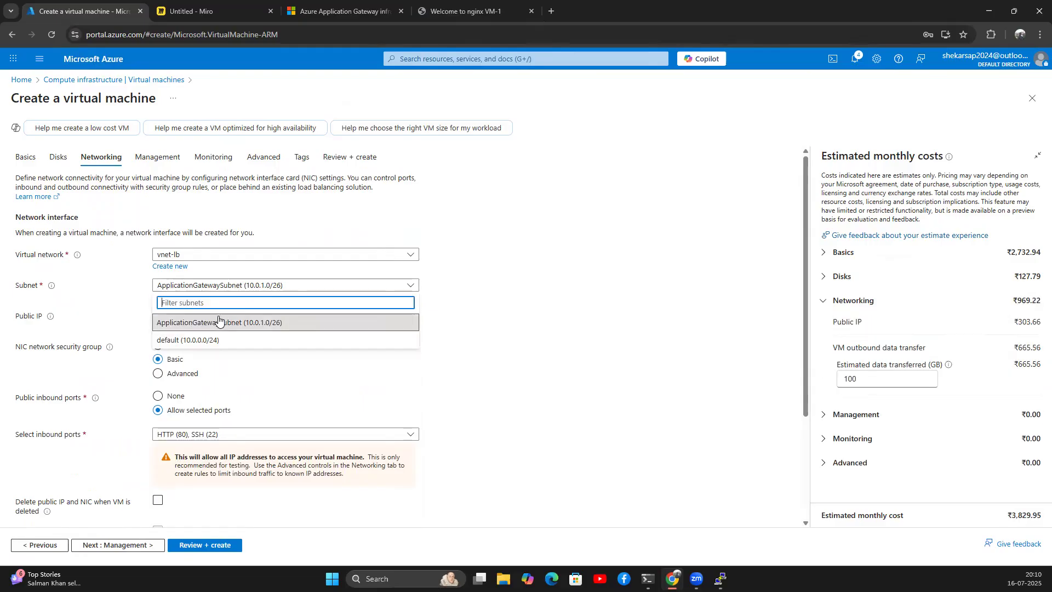
pyautogui.click(229, 339)
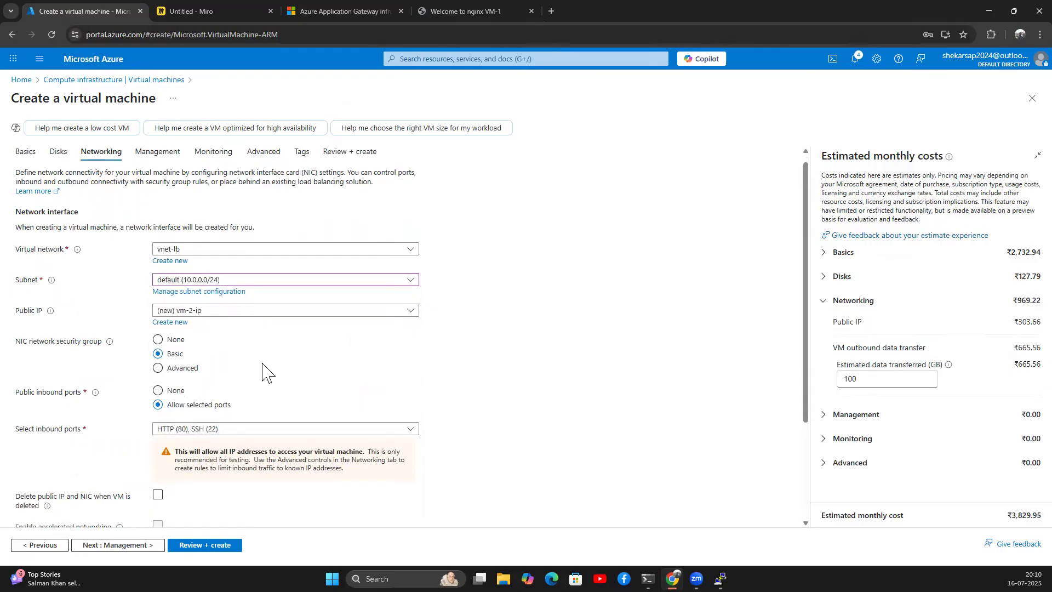
pyautogui.scroll(-3, 265, 378)
pyautogui.click(192, 465)
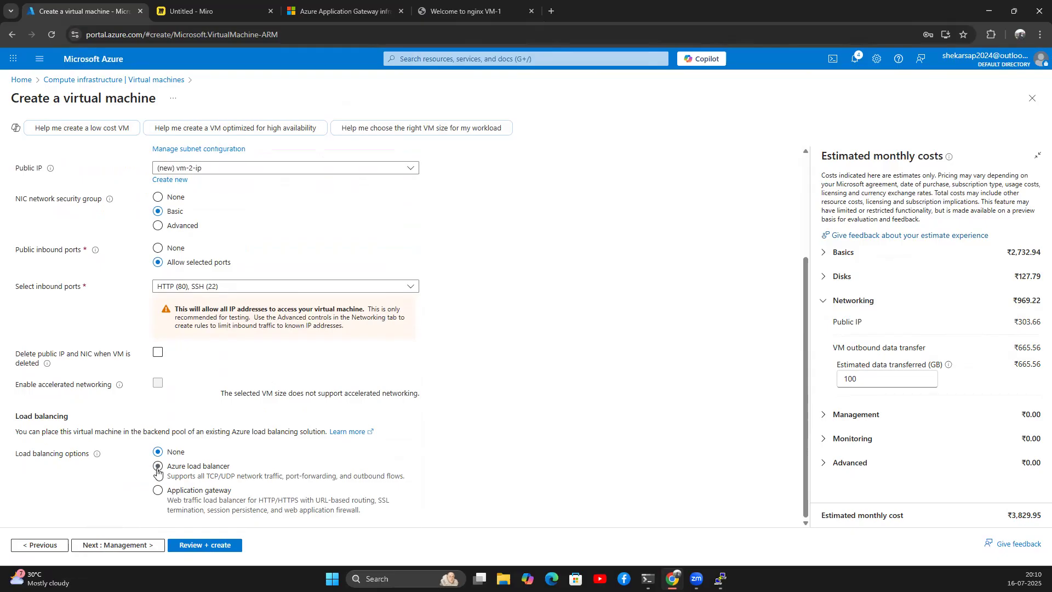
pyautogui.scroll(-1, 242, 452)
pyautogui.click(235, 503)
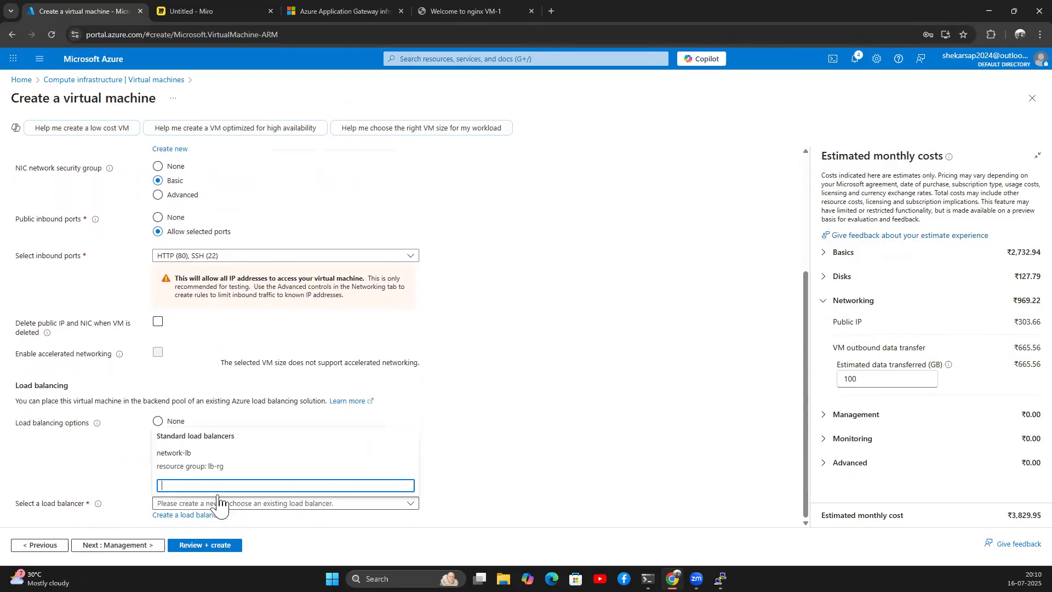
pyautogui.click(219, 465)
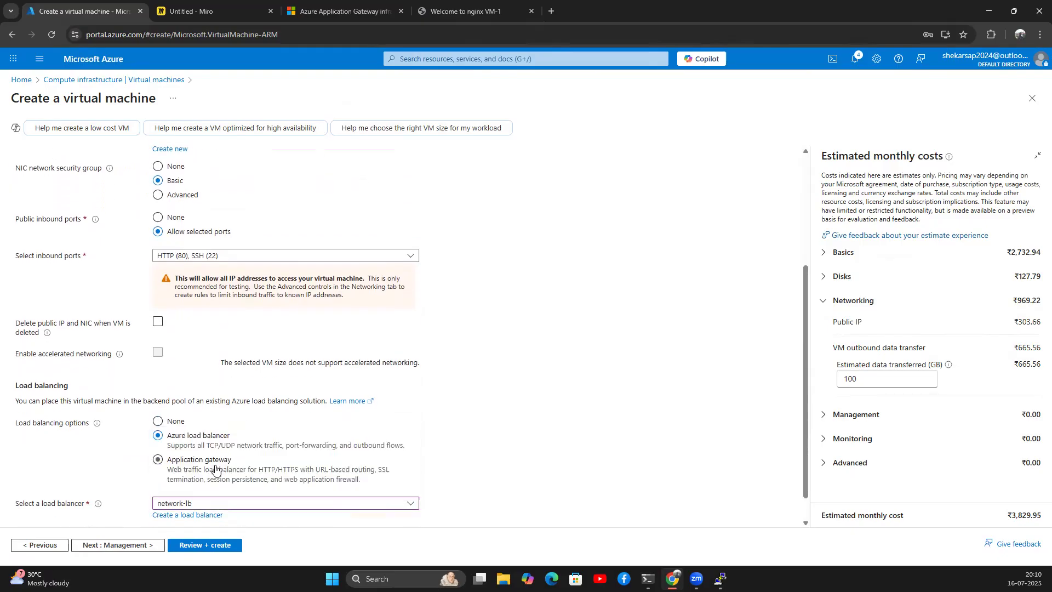
# Step: Skip through Management and Monitoring to Review + create, where validation fails on Networking
pyautogui.click(141, 547)
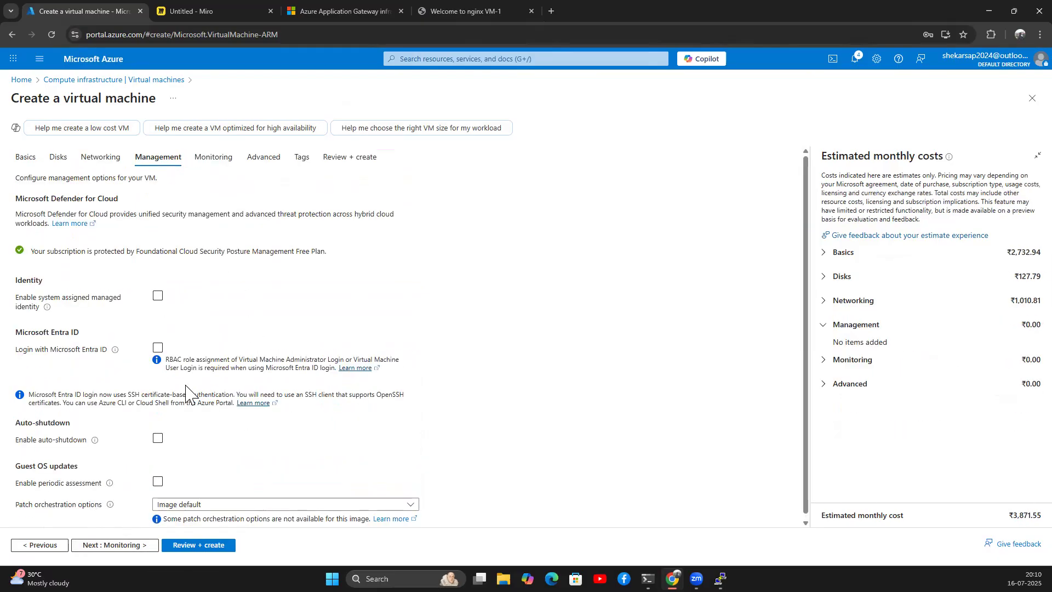
pyautogui.scroll(-1, 198, 408)
pyautogui.click(118, 544)
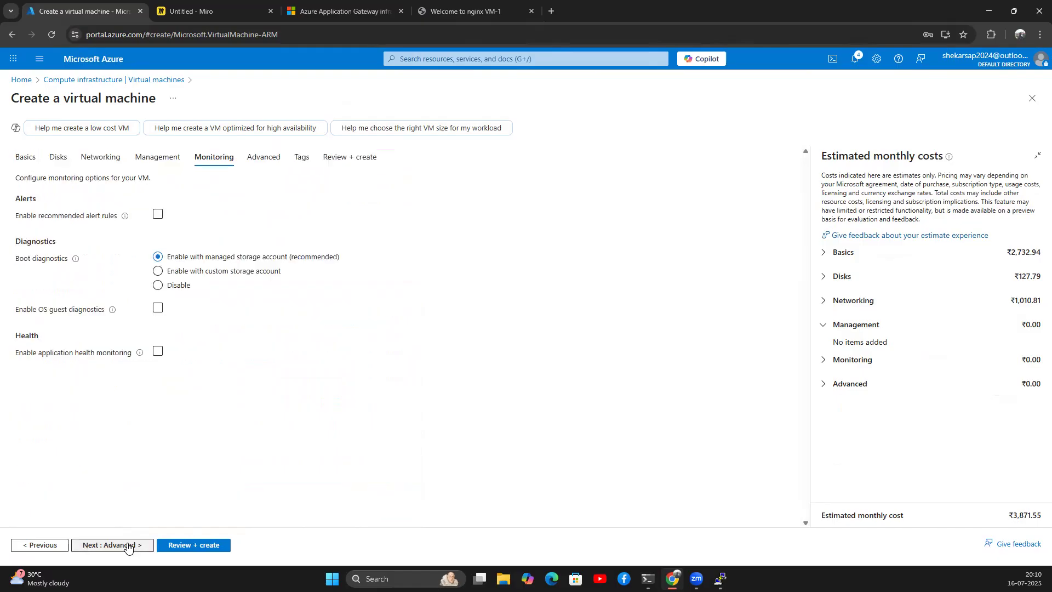
pyautogui.click(189, 545)
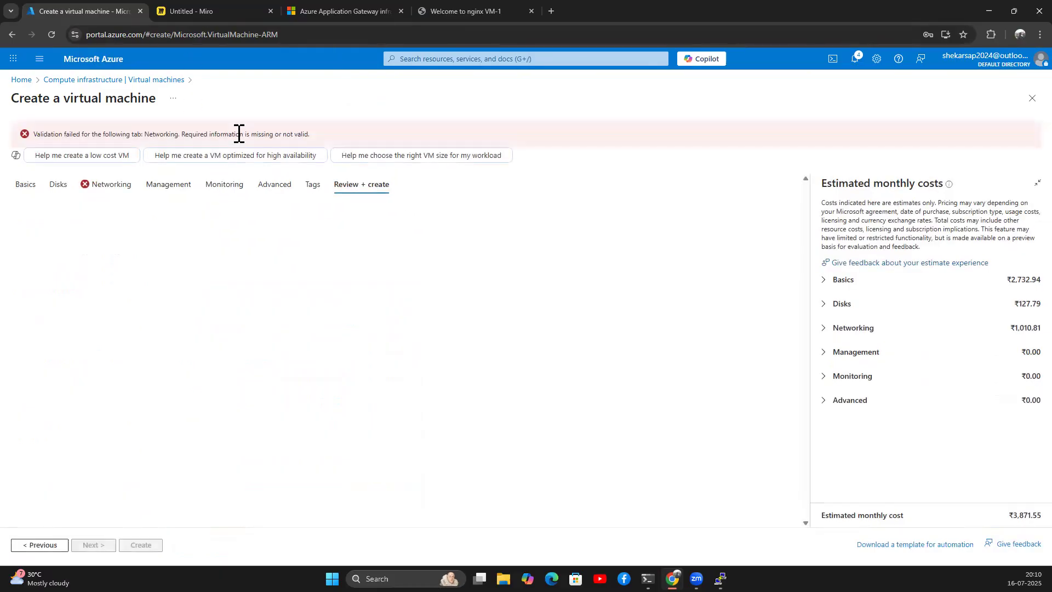
# Step: On the Networking tab, create a new backend pool named backend-2 and return to Review + create
pyautogui.click(97, 187)
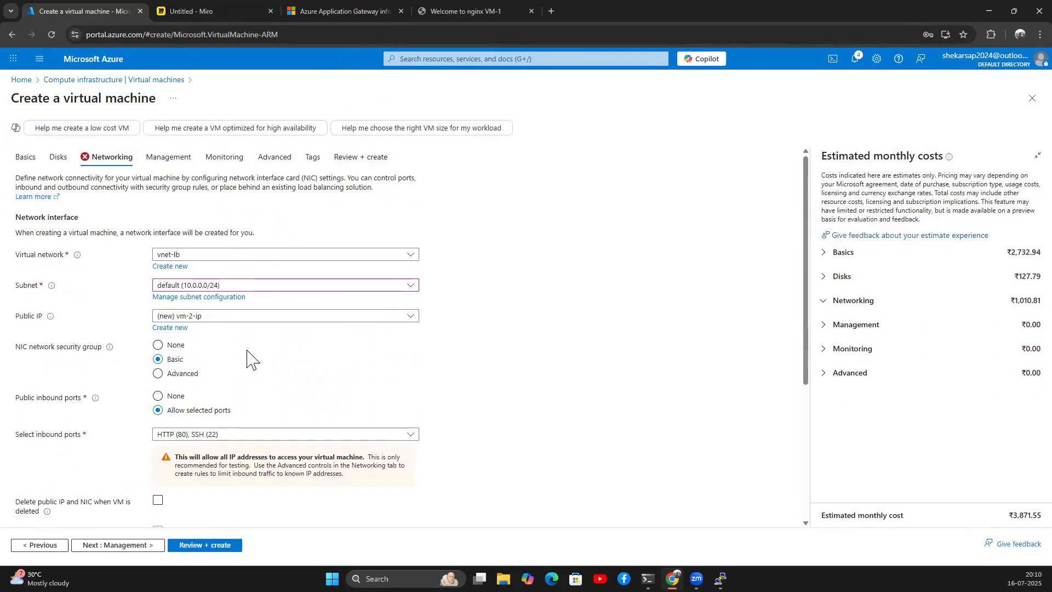
pyautogui.scroll(-3, 249, 359)
pyautogui.scroll(-2, 249, 359)
pyautogui.click(230, 492)
pyautogui.click(503, 462)
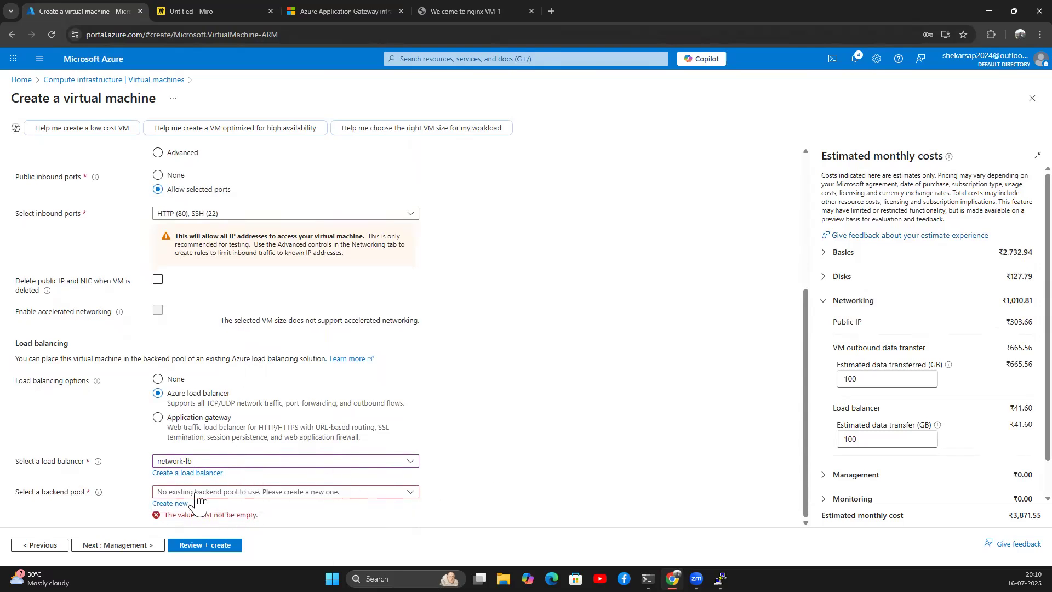
pyautogui.click(168, 507)
pyautogui.click(772, 134)
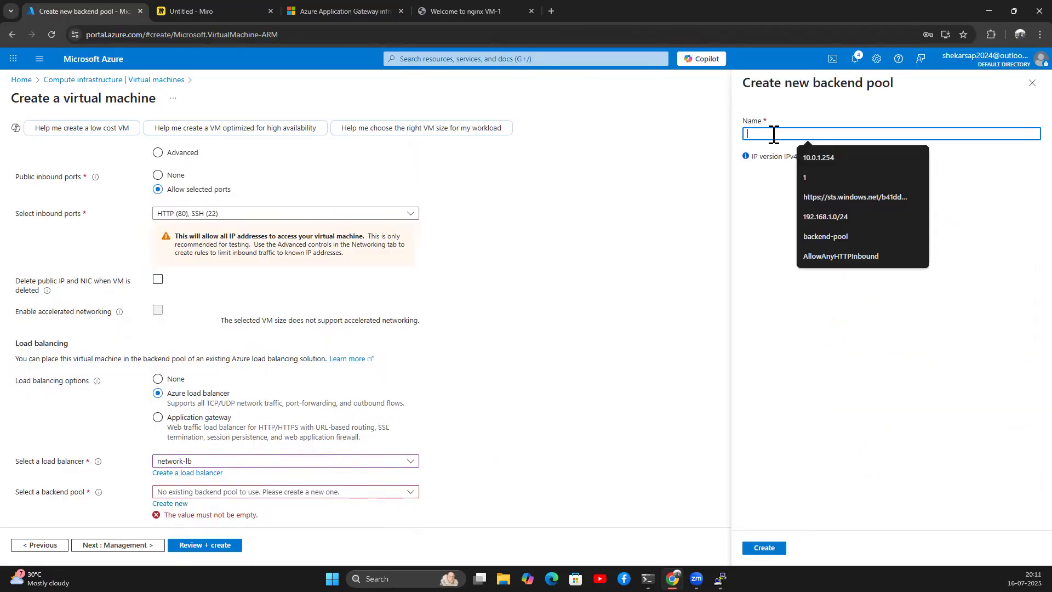
pyautogui.write('backedn')
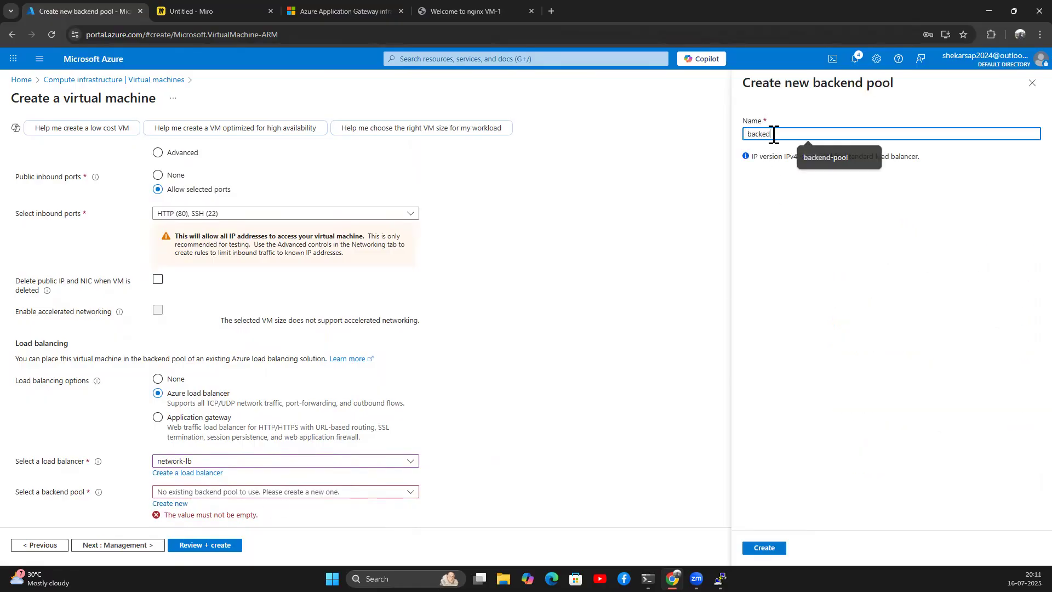
pyautogui.press('BackSpace')
pyautogui.press('BackSpace')
pyautogui.write('nd')
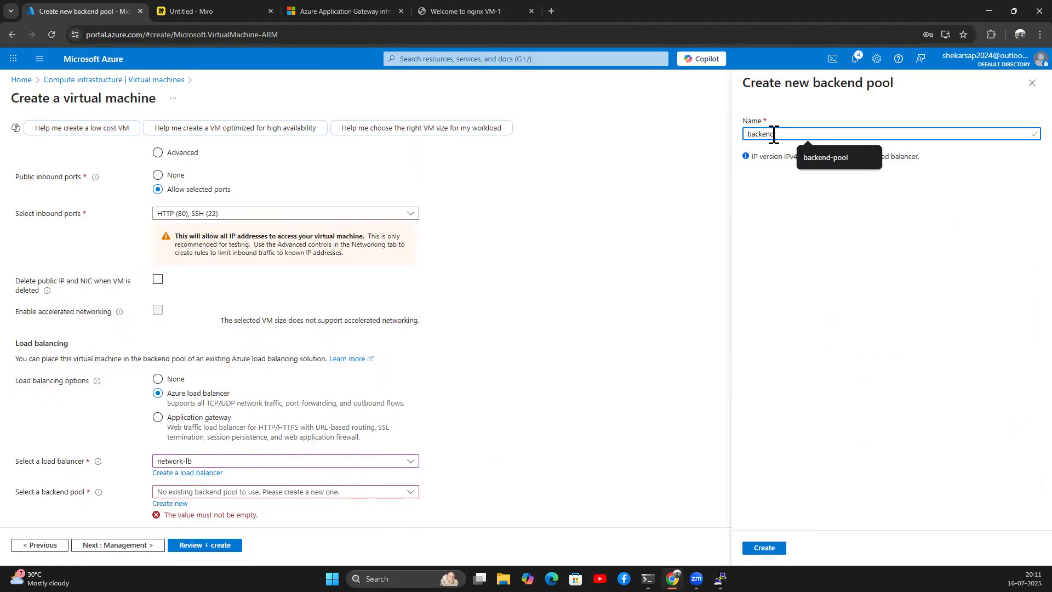
pyautogui.write('-2')
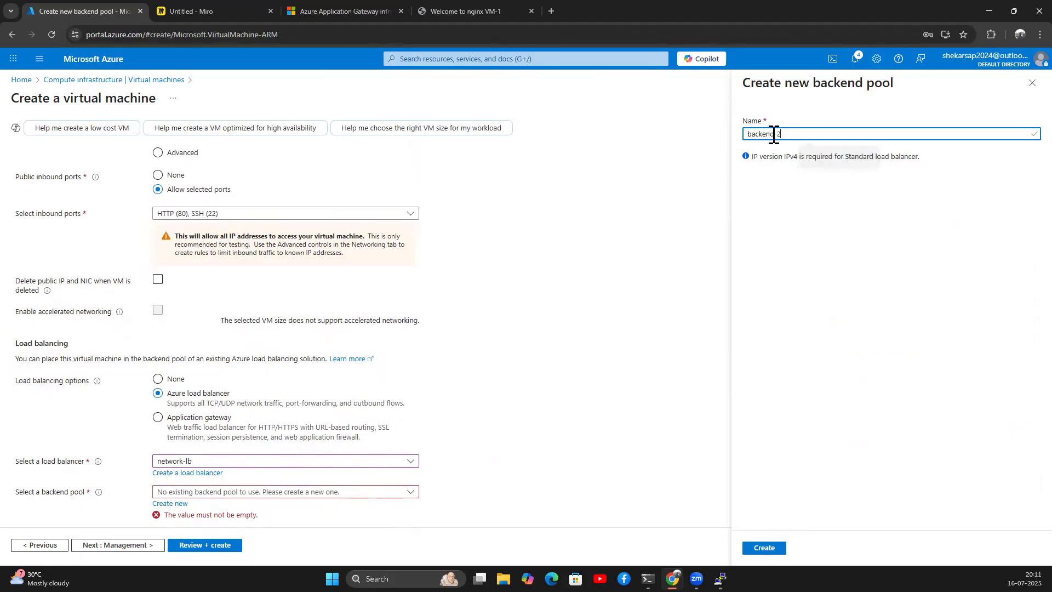
pyautogui.click(763, 548)
pyautogui.click(204, 544)
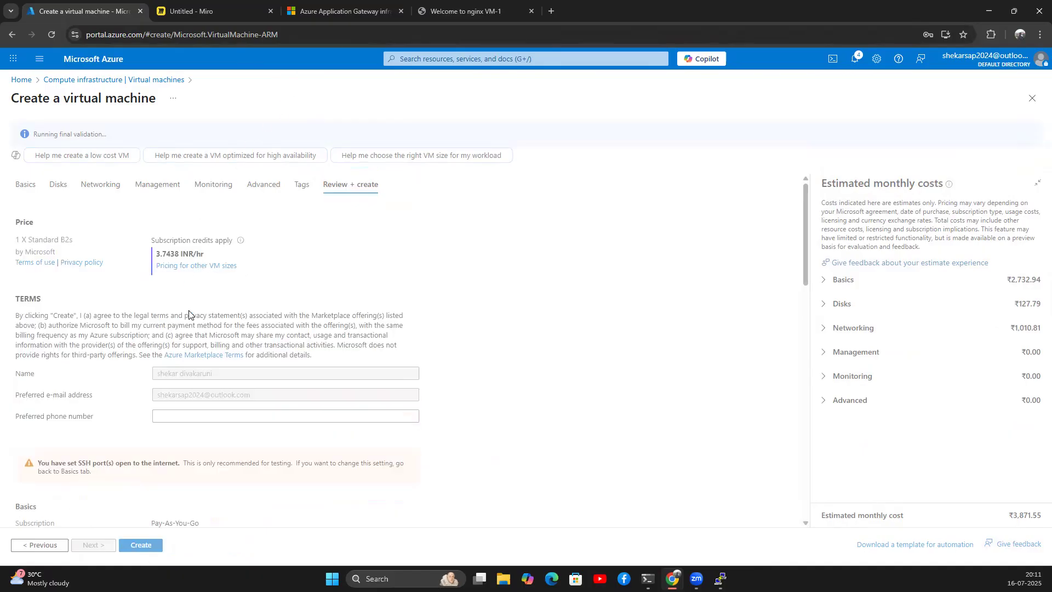
# Step: Create vm-2 once validation passes, with Standard B2s priced at 3.7438 INR/hr
pyautogui.click(140, 545)
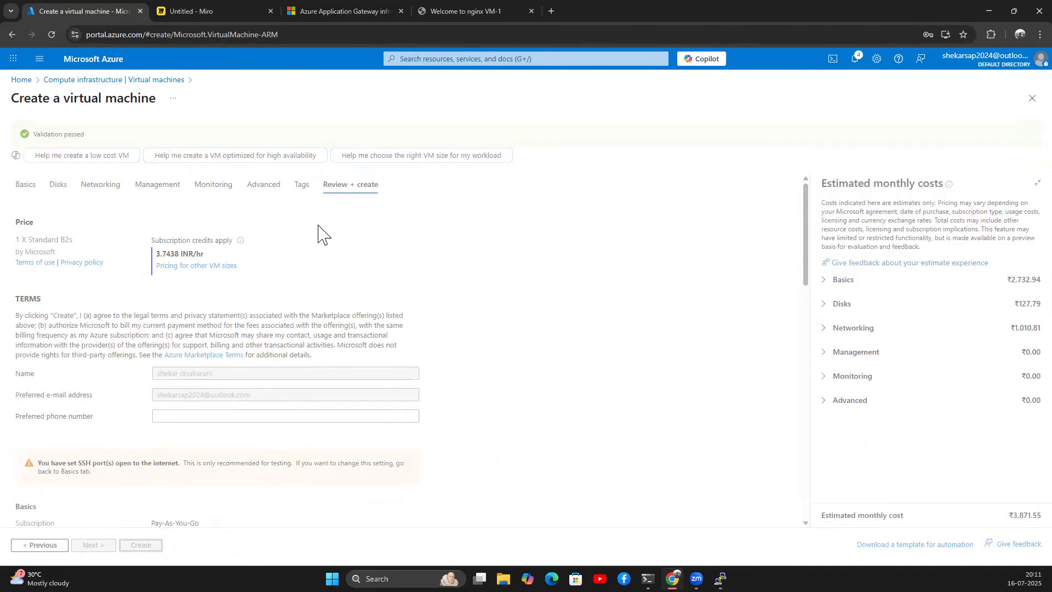
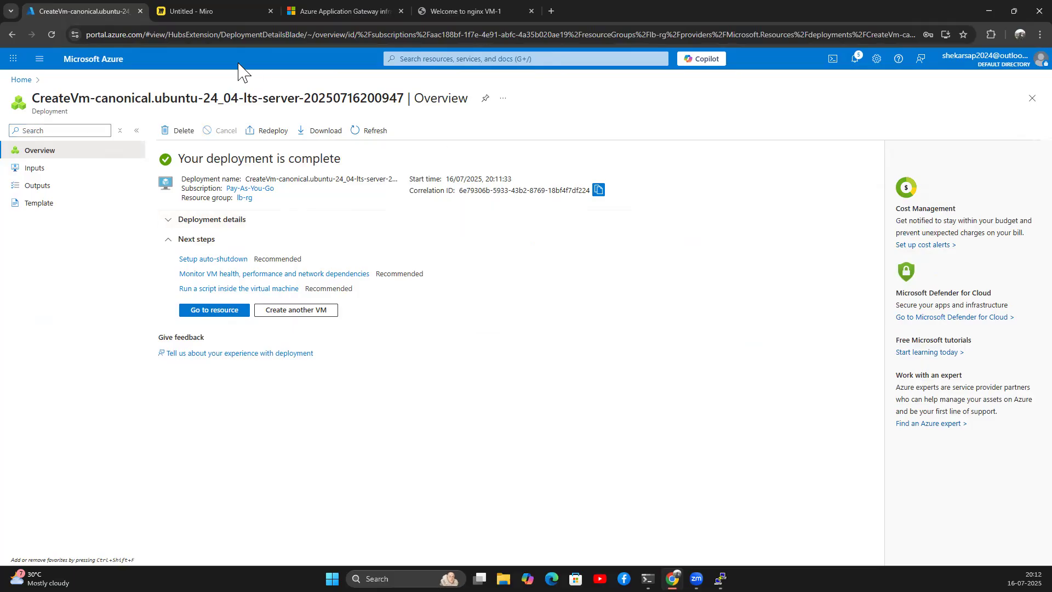
# Step: Inspect network-lb's backend pools, health probes and frontend IP configuration, then bring up the nginx page
pyautogui.click(21, 79)
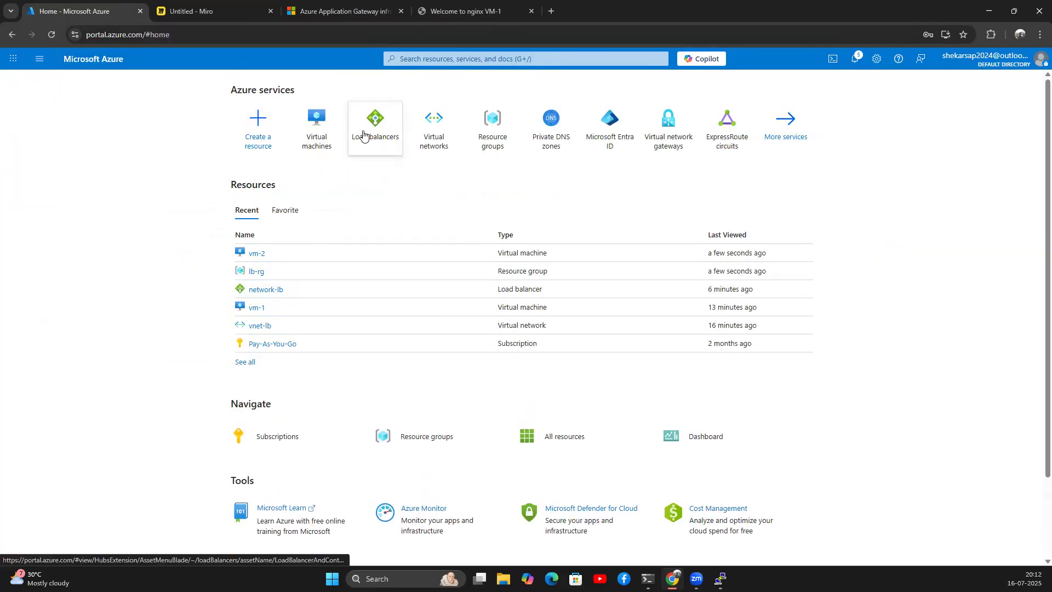
pyautogui.click(370, 138)
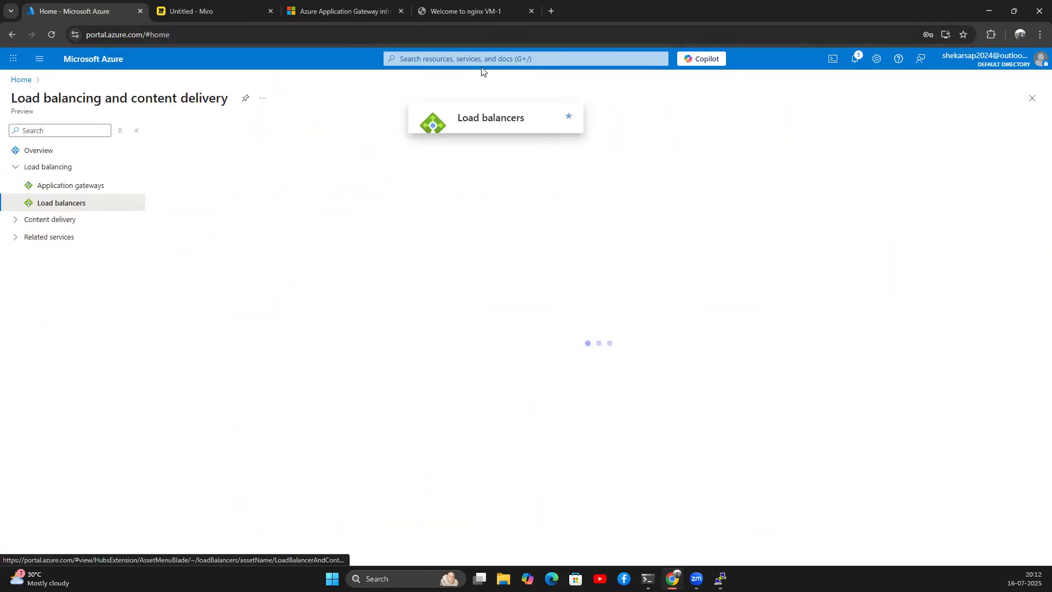
pyautogui.click(217, 222)
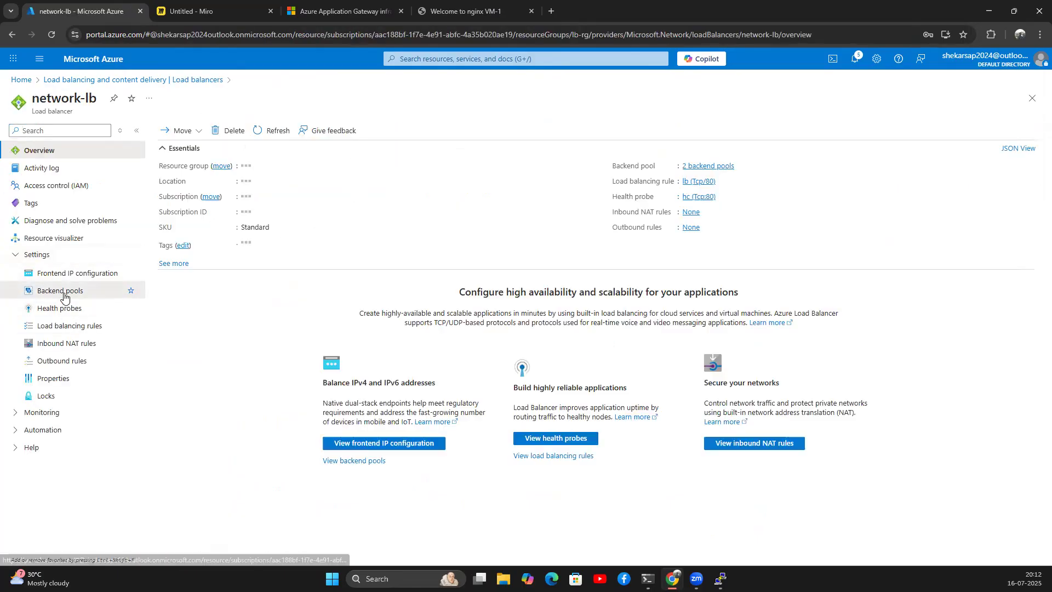
pyautogui.click(52, 290)
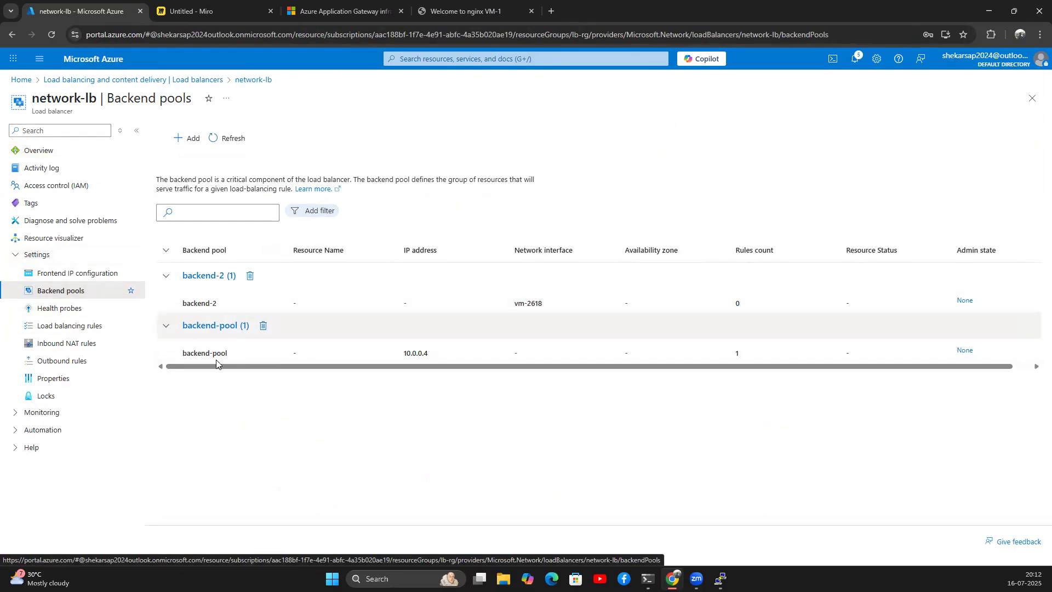
pyautogui.click(87, 308)
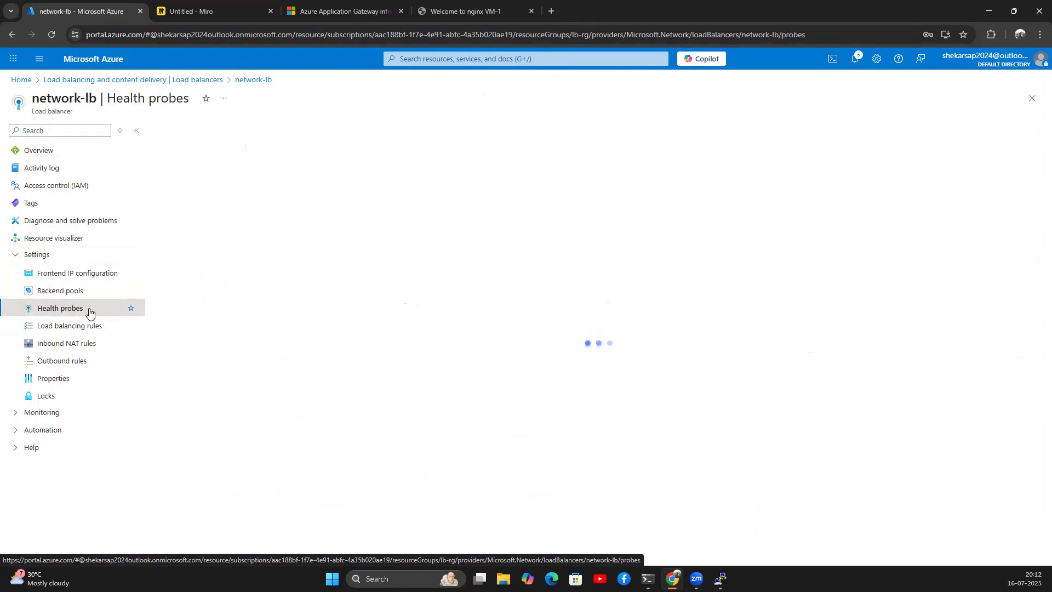
pyautogui.click(71, 273)
pyautogui.click(450, 10)
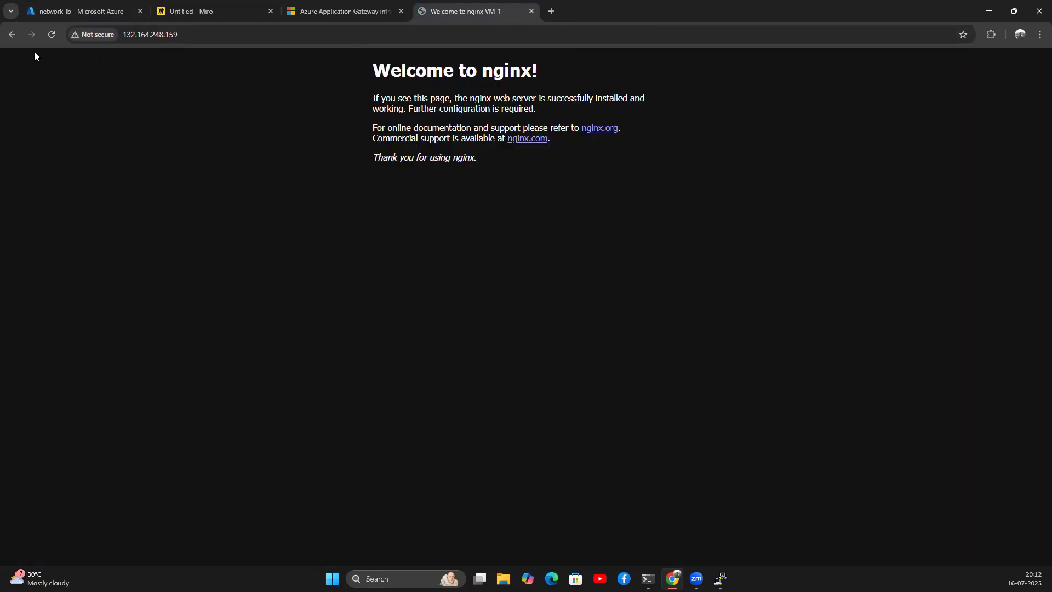
# Step: Refresh 132.164.248.159 three times, still served by VM-1, then return to the Azure portal home
pyautogui.click(53, 34)
pyautogui.click(52, 34)
pyautogui.click(52, 34)
pyautogui.click(86, 14)
pyautogui.click(22, 78)
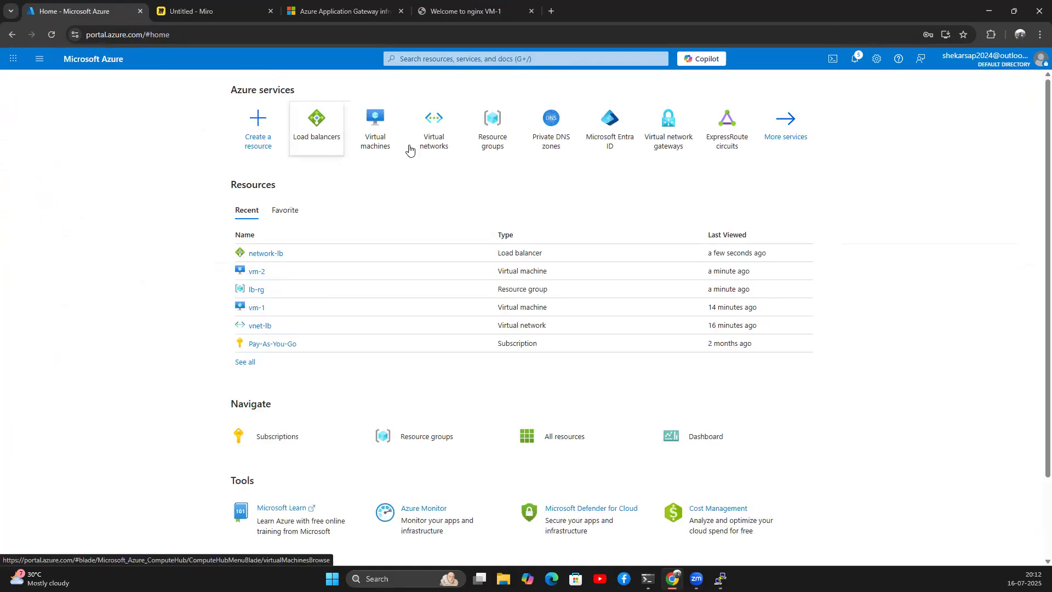
# Step: Select vm-2's public IP 4.210.75.14 in the virtual machines list and bring up the vm-1 terminal
pyautogui.click(369, 140)
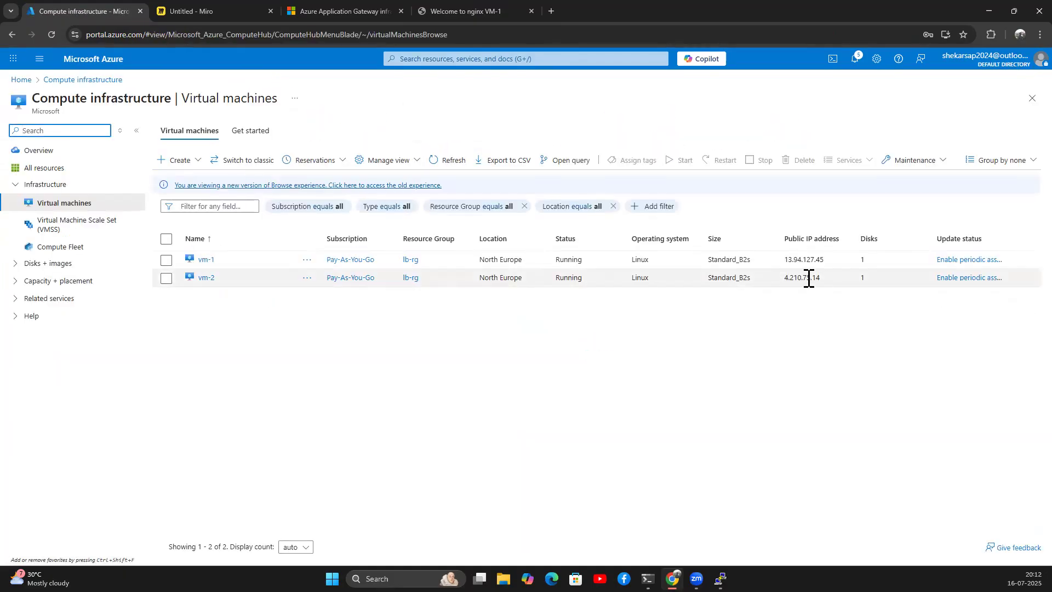
pyautogui.doubleClick(809, 277)
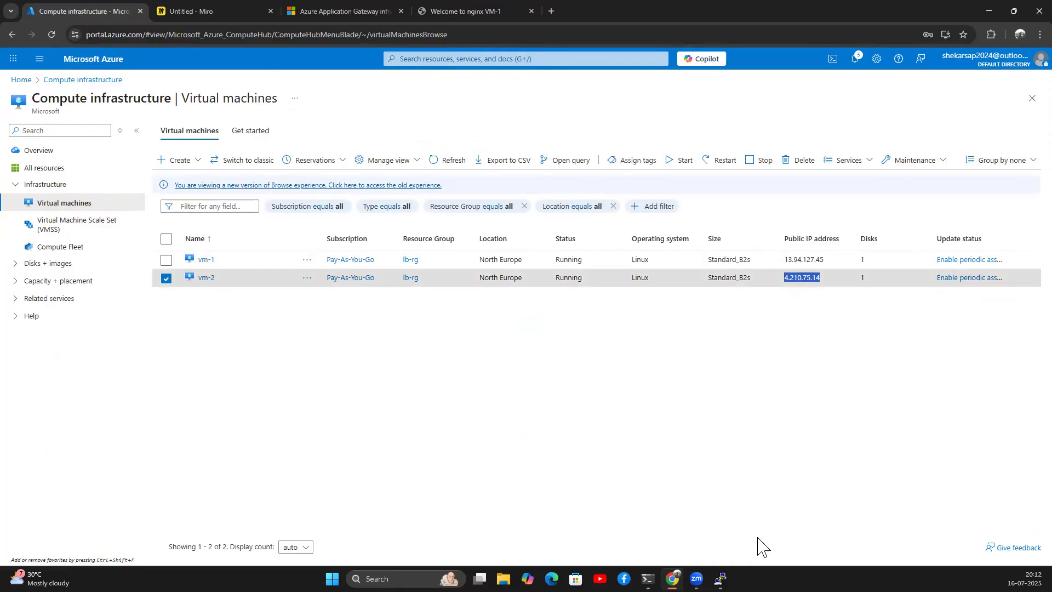
pyautogui.click(720, 578)
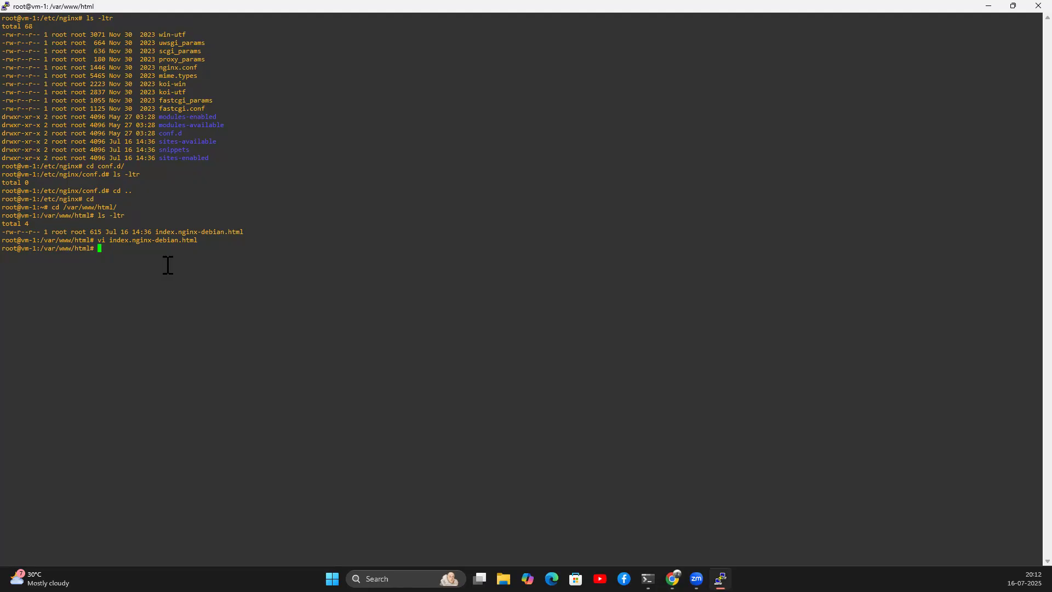
# Step: Close the vm-1 PuTTY session and sign in to vm-2 at 4.210.75.14 with the username
pyautogui.click(1038, 5)
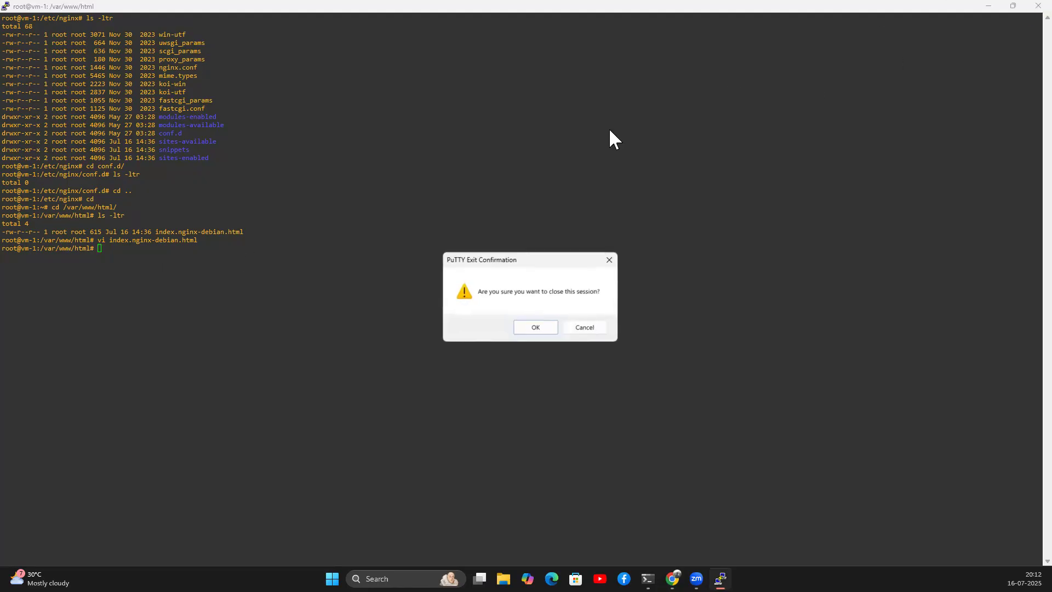
pyautogui.click(527, 330)
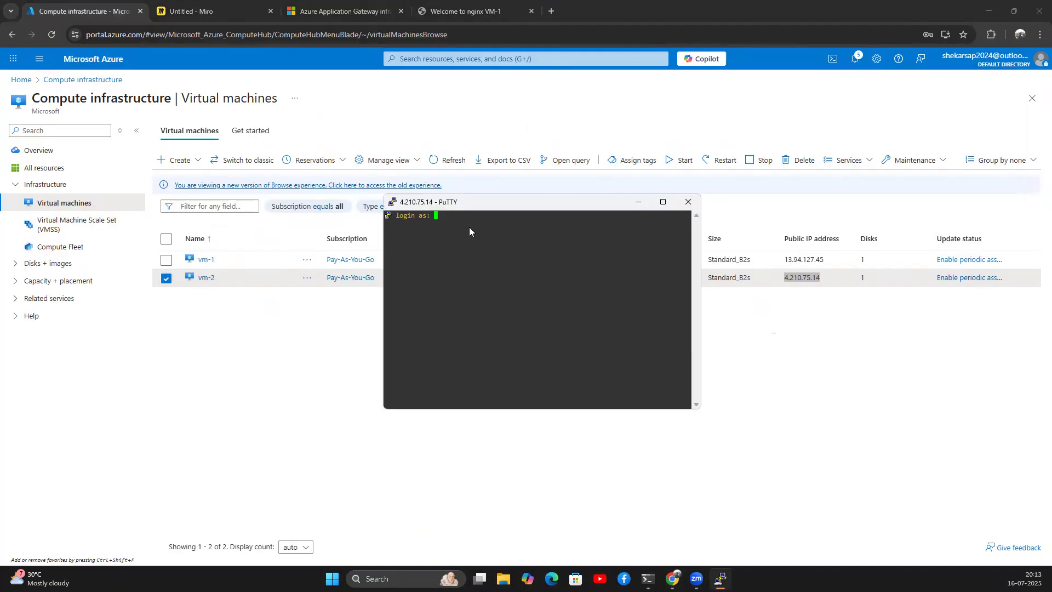
pyautogui.write('shekar')
pyautogui.press('Return')
pyautogui.press('Return')
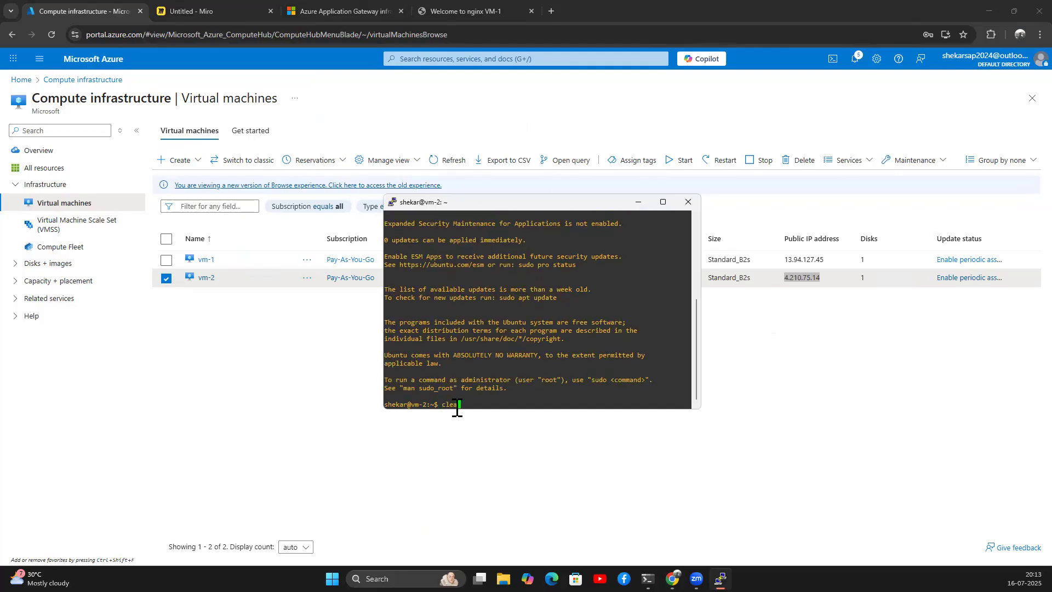
# Step: As root on vm-2, install nginx with apt and change into /var/www/html
pyautogui.hotkey('ctrl', 'l')
pyautogui.write('sudo su 0')
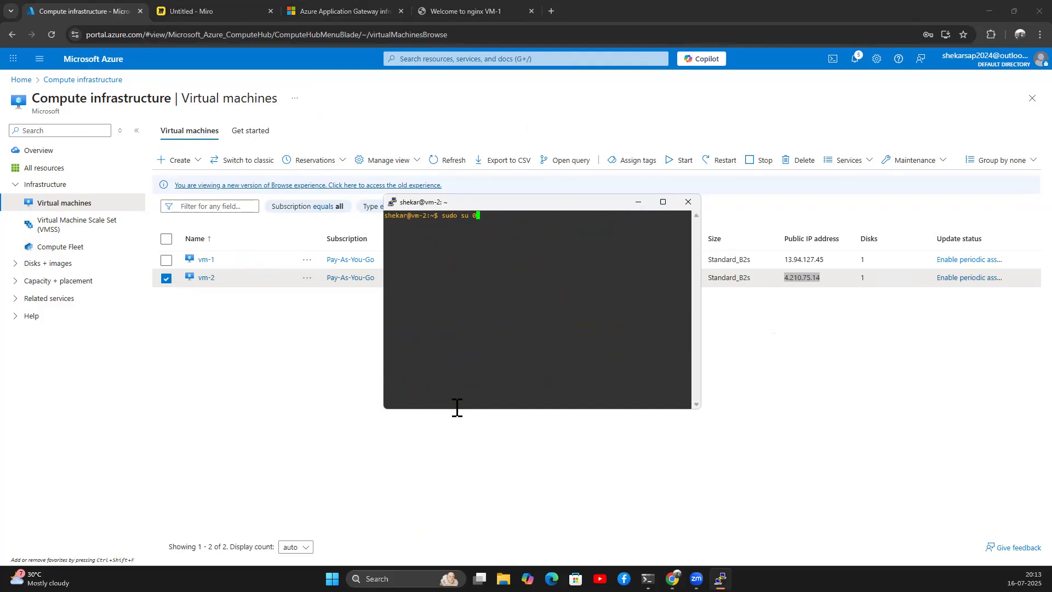
pyautogui.press('Return')
pyautogui.write('apt install ngin')
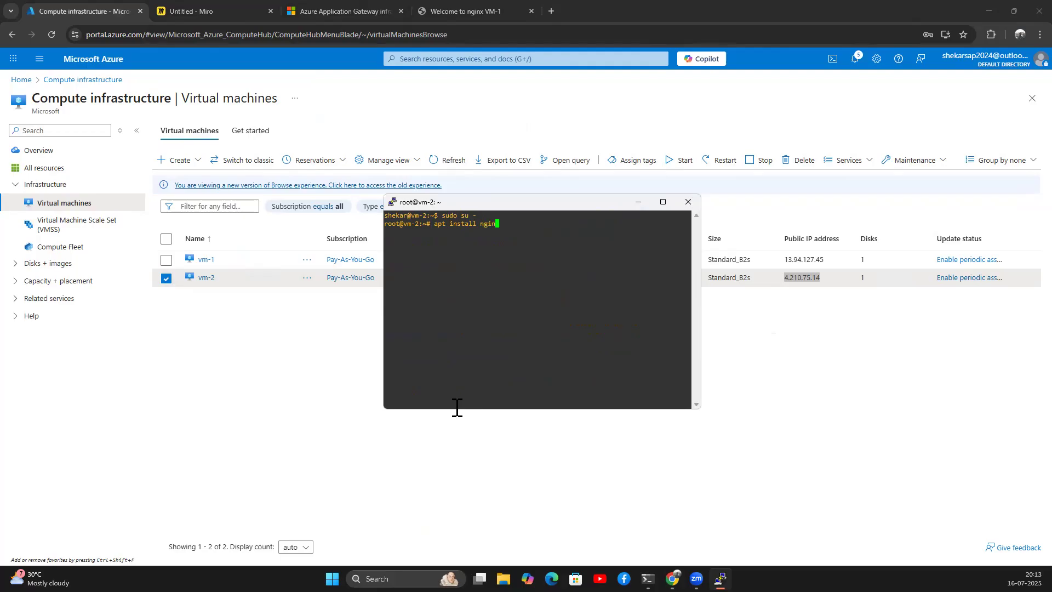
pyautogui.press('Return')
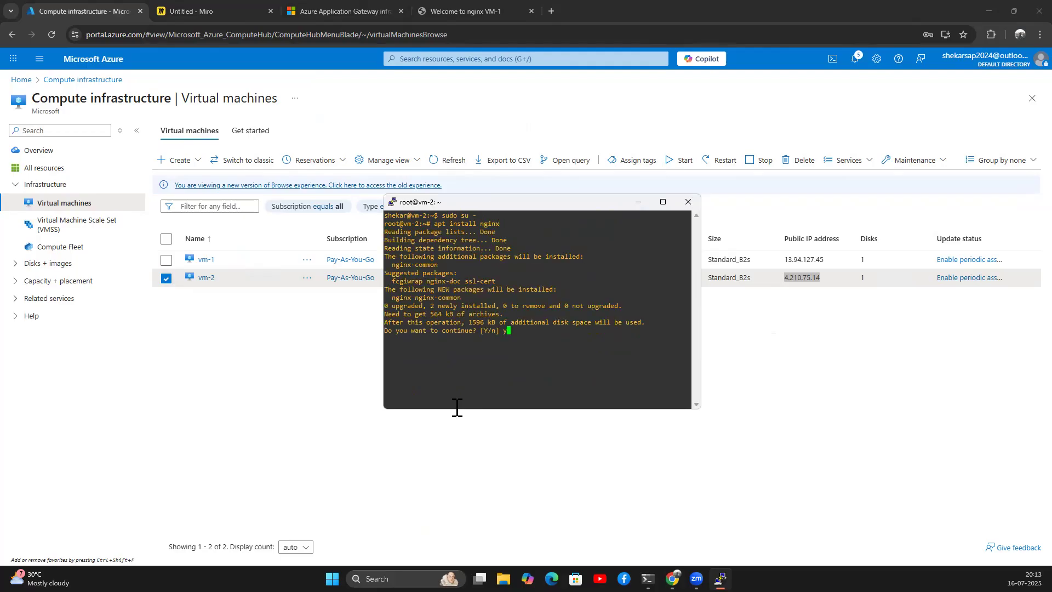
pyautogui.press('Return')
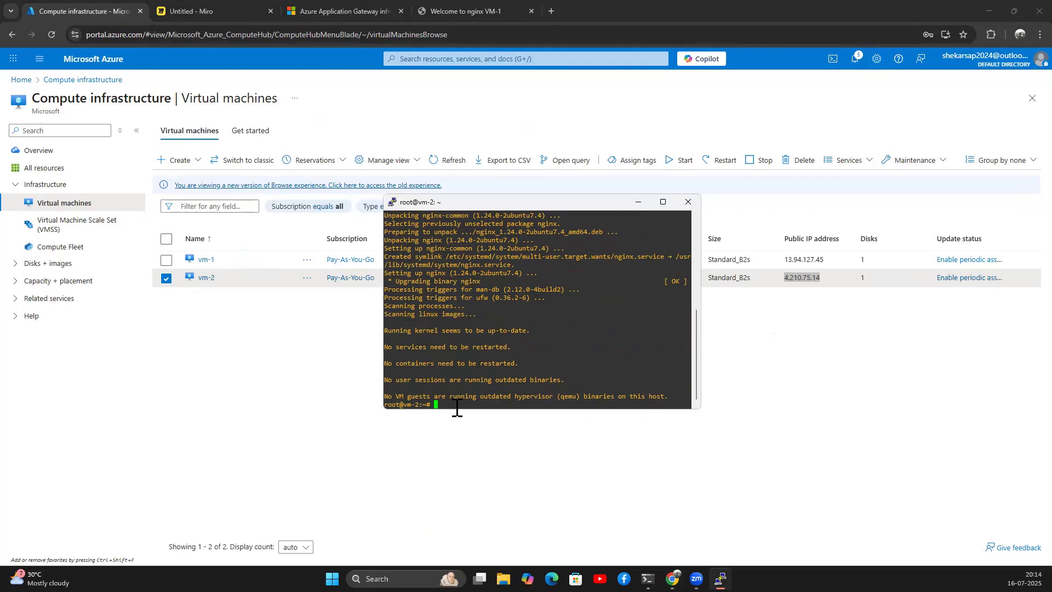
pyautogui.write('cd /var/www/html/')
pyautogui.press('Return')
pyautogui.write('vi ng')
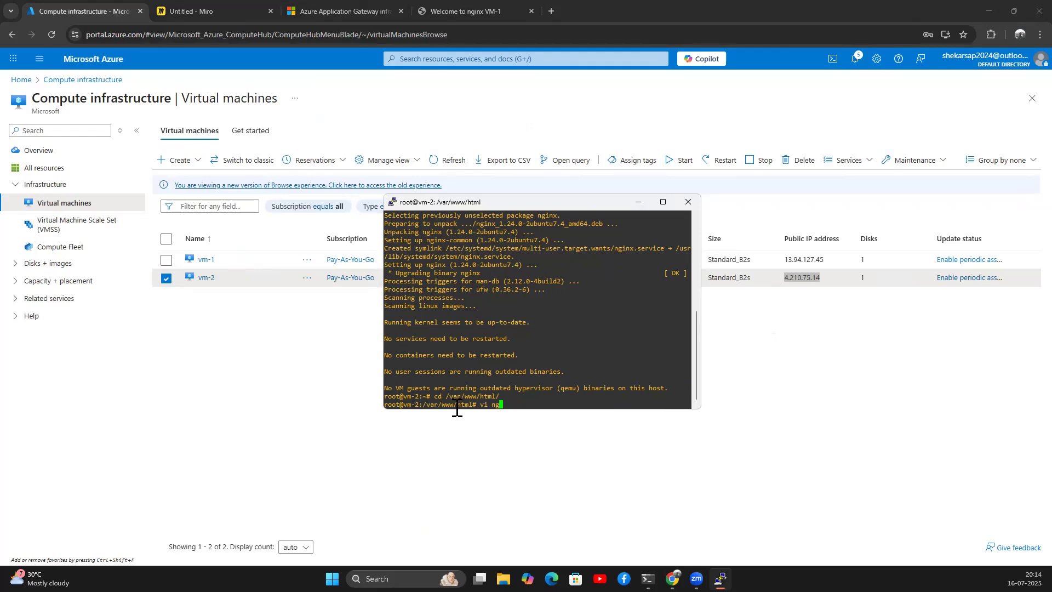
# Step: Discard the mistyped file name and list the web root's files with ls -ltr
pyautogui.write('ni')
pyautogui.press('BackSpace')
pyautogui.press('BackSpace')
pyautogui.press('BackSpace')
pyautogui.press('BackSpace')
pyautogui.press('BackSpace')
pyautogui.press('BackSpace')
pyautogui.press('BackSpace')
pyautogui.write('ls -ltr')
pyautogui.press('Return')
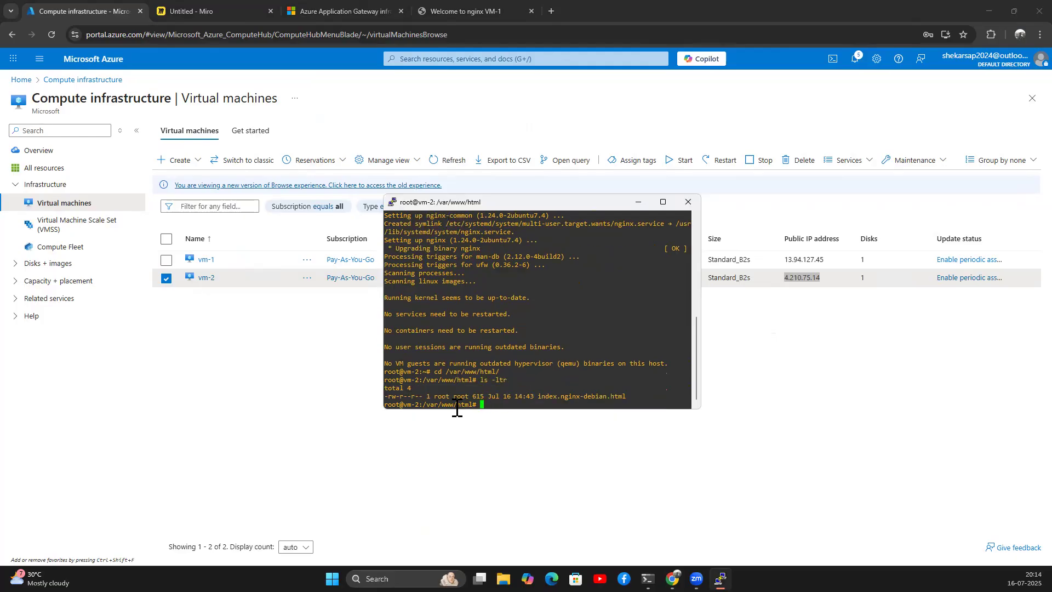
# Step: Change index.nginx-debian.html's title to 'Welcome to nginx VM-2' in vi and save with :wq!
pyautogui.write('vi in')
pyautogui.press('Tab')
pyautogui.press('Return')
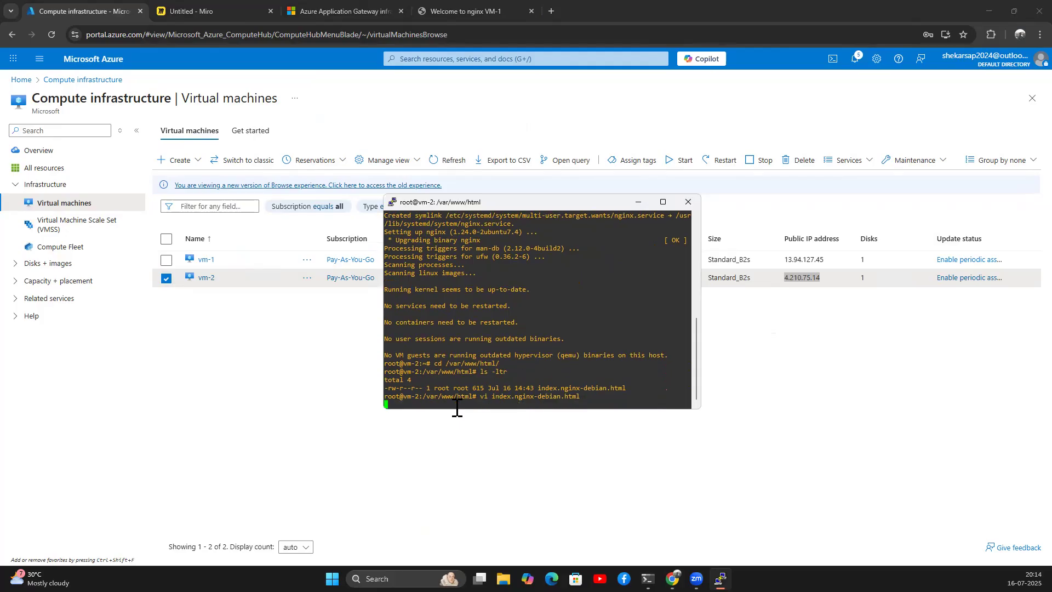
pyautogui.press('Down')
pyautogui.press('Down')
pyautogui.press('Down')
pyautogui.press('Right')
pyautogui.press('Right')
pyautogui.press('Right')
pyautogui.press('Right')
pyautogui.press('Right')
pyautogui.press('Right')
pyautogui.press('Right')
pyautogui.press('Right')
pyautogui.press('Right')
pyautogui.press('Right')
pyautogui.press('Right')
pyautogui.press('Right')
pyautogui.press('Right')
pyautogui.press('Right')
pyautogui.press('Right')
pyautogui.press('Right')
pyautogui.press('Right')
pyautogui.press('Right')
pyautogui.press('Right')
pyautogui.press('Right')
pyautogui.press('Right')
pyautogui.press('Right')
pyautogui.press('Right')
pyautogui.press('Right')
pyautogui.press('Right')
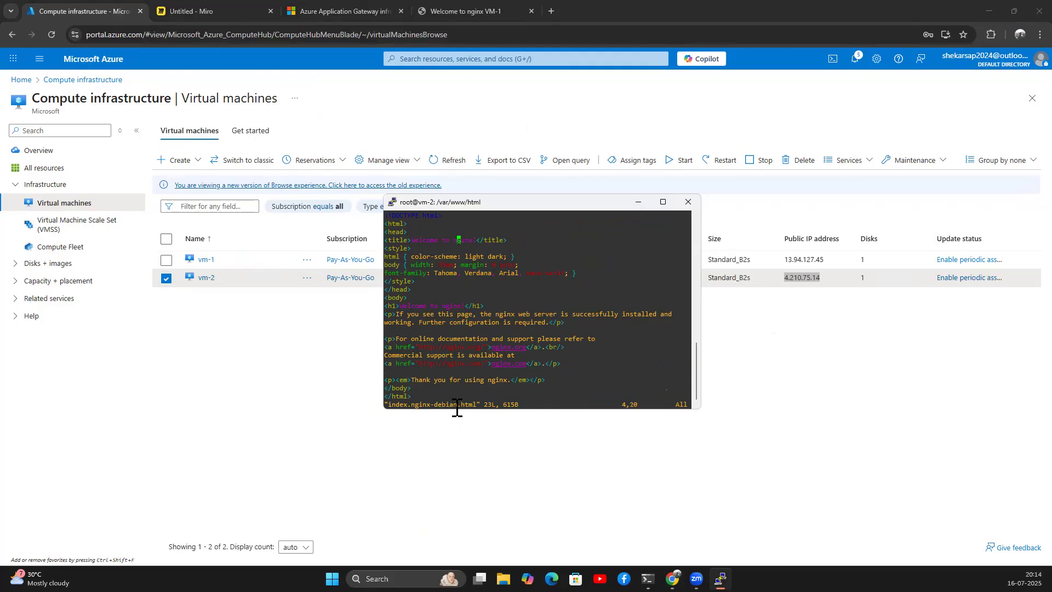
pyautogui.write('inx VM-2')
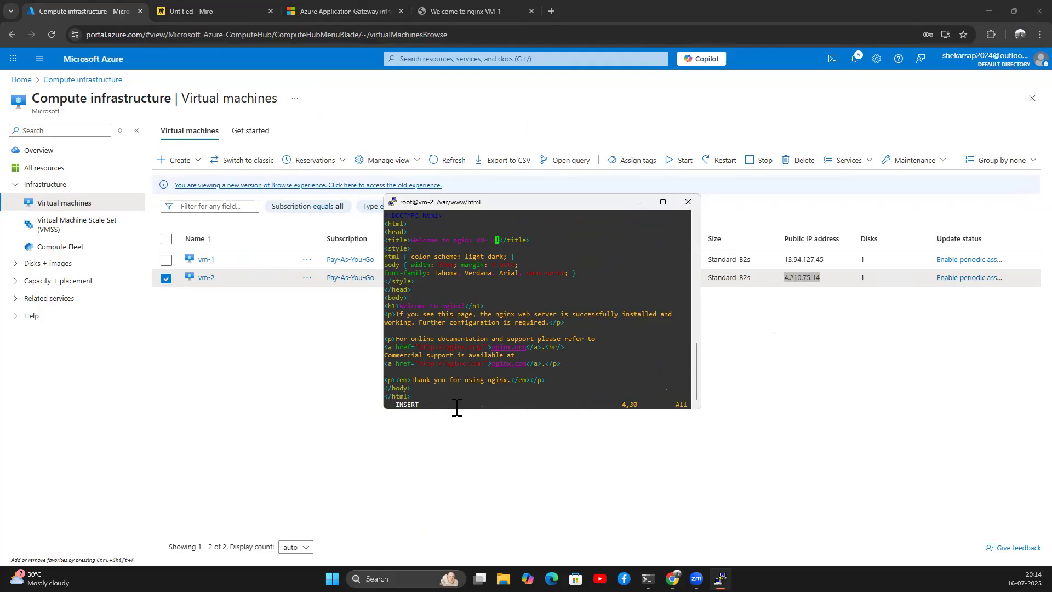
pyautogui.press('Left')
pyautogui.press('Left')
pyautogui.press('Left')
pyautogui.press('Left')
pyautogui.press('Right')
pyautogui.press('Escape')
pyautogui.write(':wq!')
pyautogui.press('BackSpace')
pyautogui.write('!')
pyautogui.press('Return')
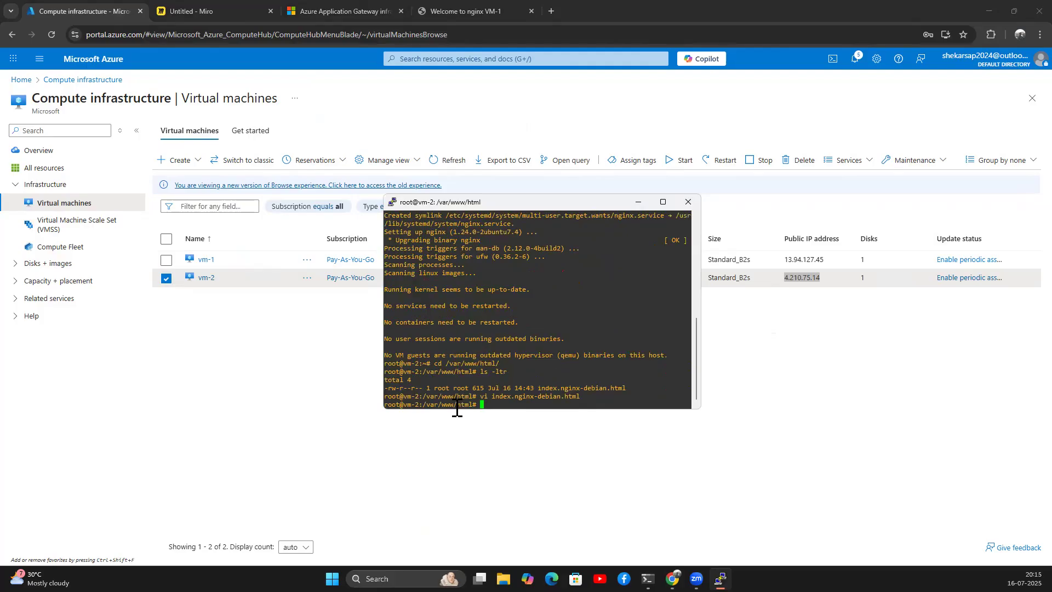
# Step: Reload 132.164.248.159 sixteen times, always getting VM-1, then return to the Azure VM list
pyautogui.click(501, 8)
pyautogui.click(52, 35)
pyautogui.click(51, 35)
pyautogui.click(51, 35)
pyautogui.click(51, 35)
pyautogui.click(51, 34)
pyautogui.click(52, 34)
pyautogui.click(52, 35)
pyautogui.click(51, 34)
pyautogui.click(52, 34)
pyautogui.click(51, 34)
pyautogui.click(52, 34)
pyautogui.click(51, 35)
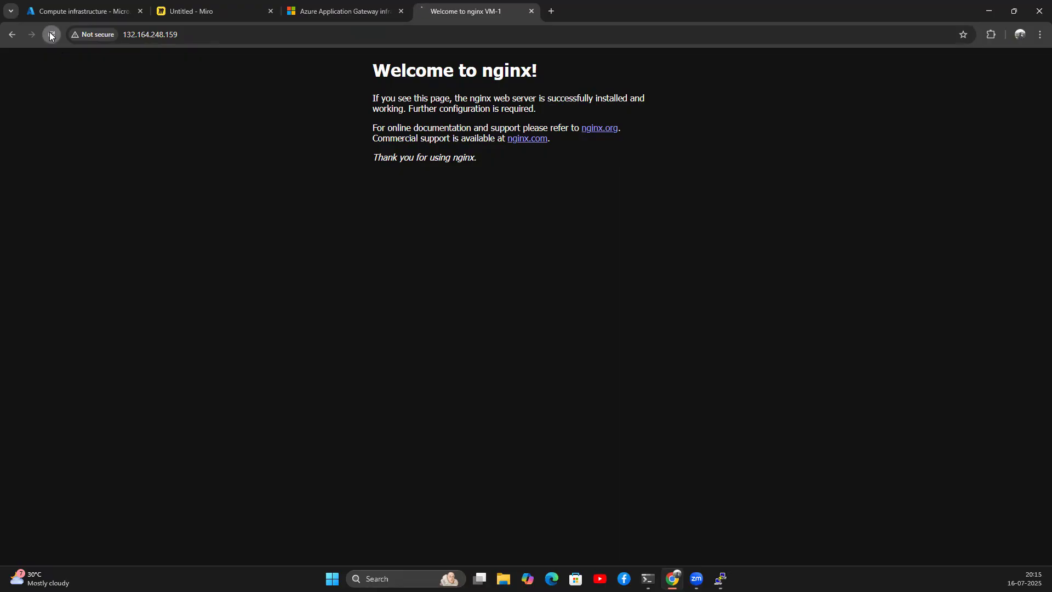
pyautogui.click(51, 34)
pyautogui.click(52, 34)
pyautogui.click(52, 34)
pyautogui.click(51, 35)
pyautogui.click(84, 12)
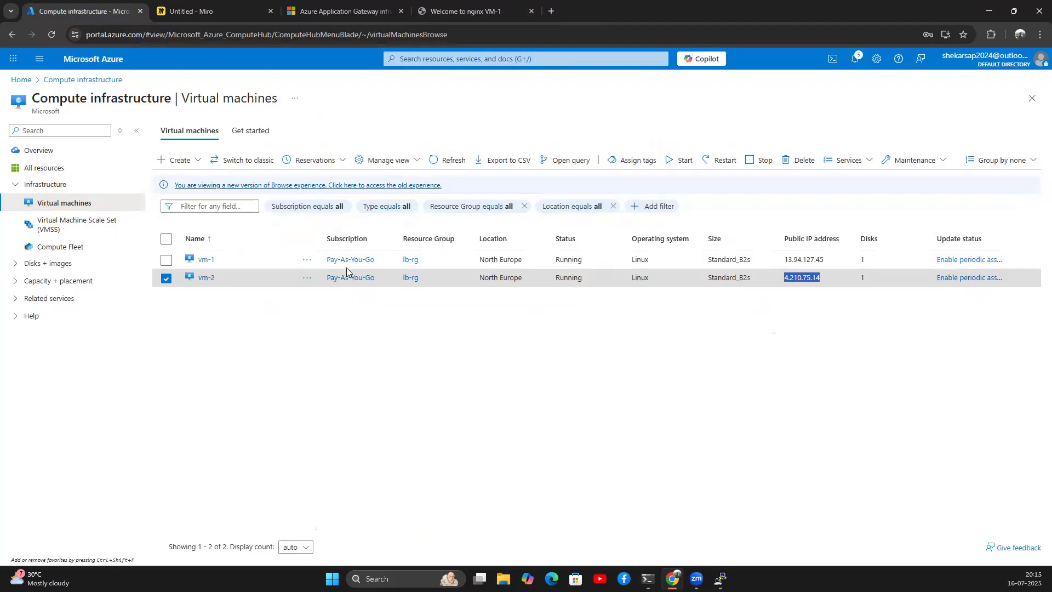
# Step: Go from the Azure home page to network-lb's backend pools
pyautogui.click(21, 79)
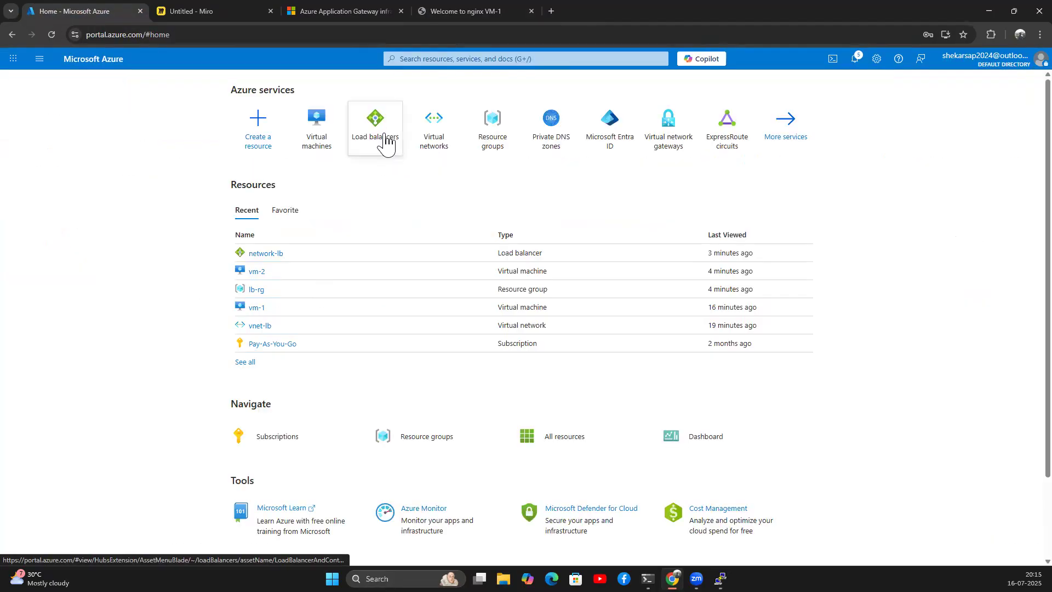
pyautogui.click(383, 138)
pyautogui.click(191, 220)
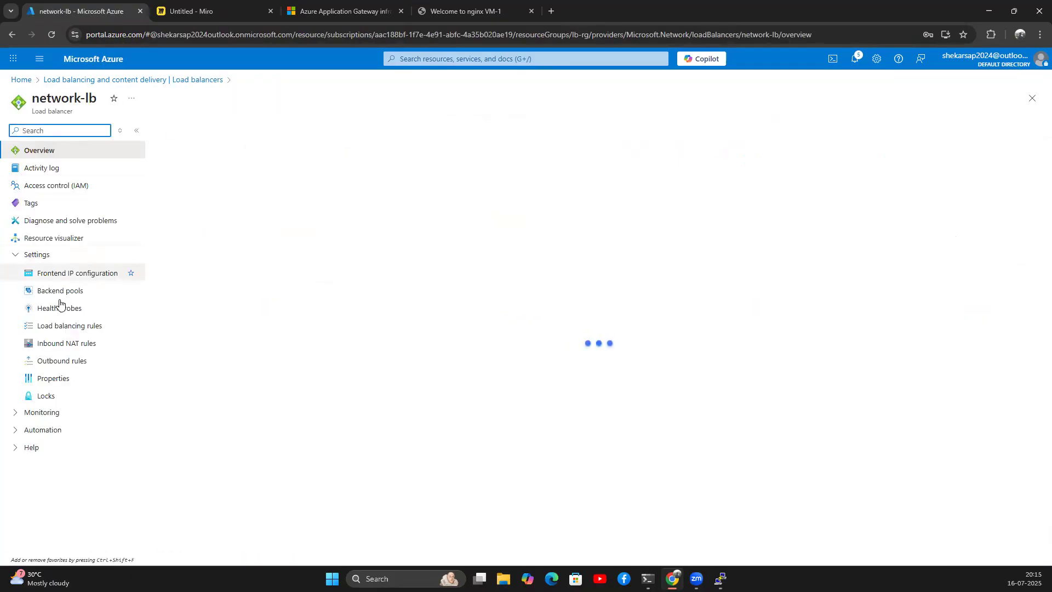
pyautogui.click(59, 291)
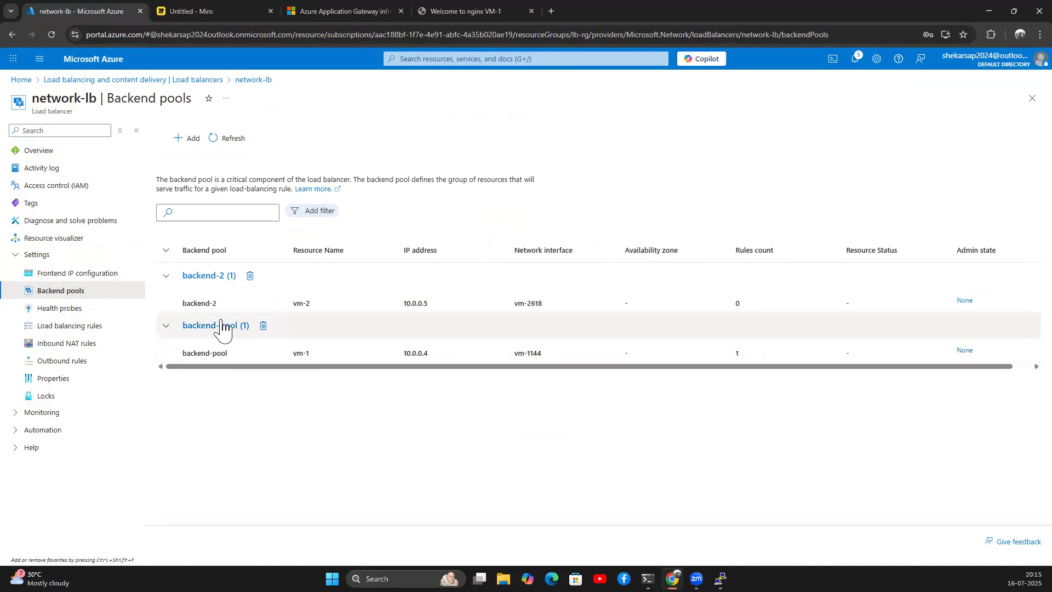
# Step: Check backend-2's admin state, leave it at None, and open network-lb's load balancing rules
pyautogui.click(965, 301)
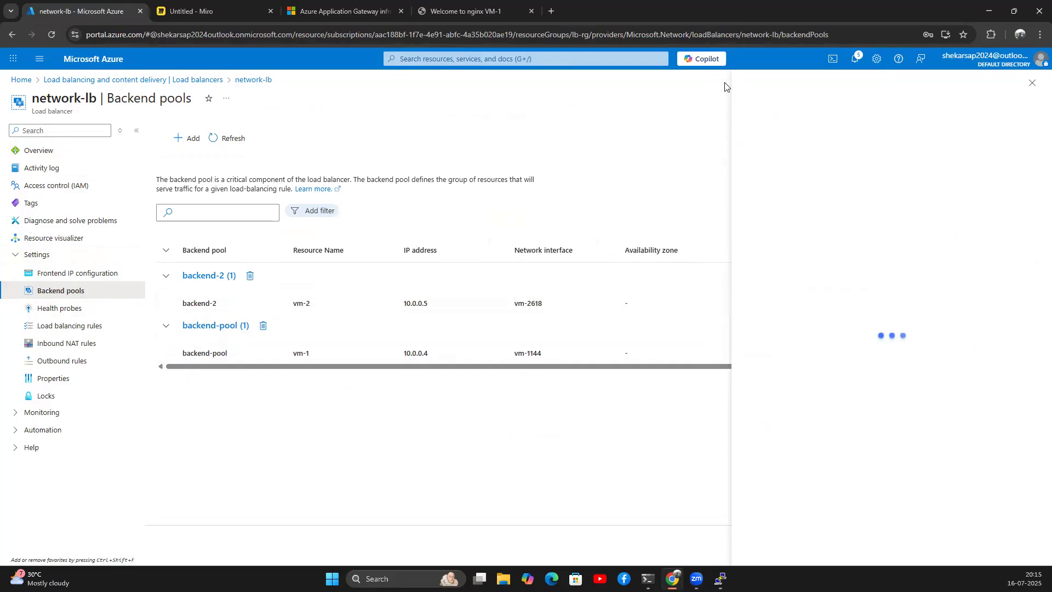
pyautogui.click(655, 196)
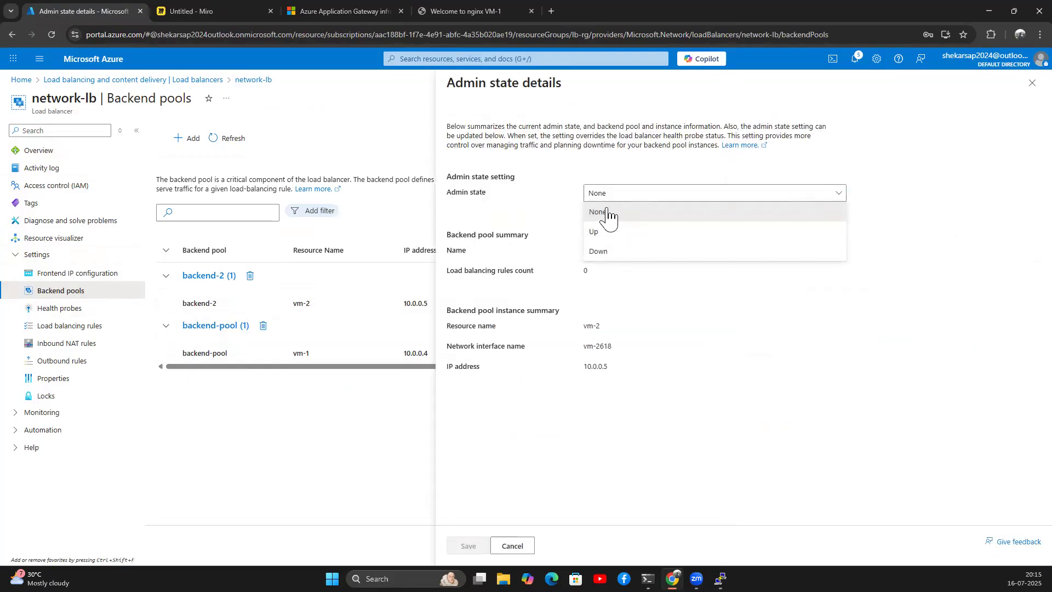
pyautogui.click(603, 212)
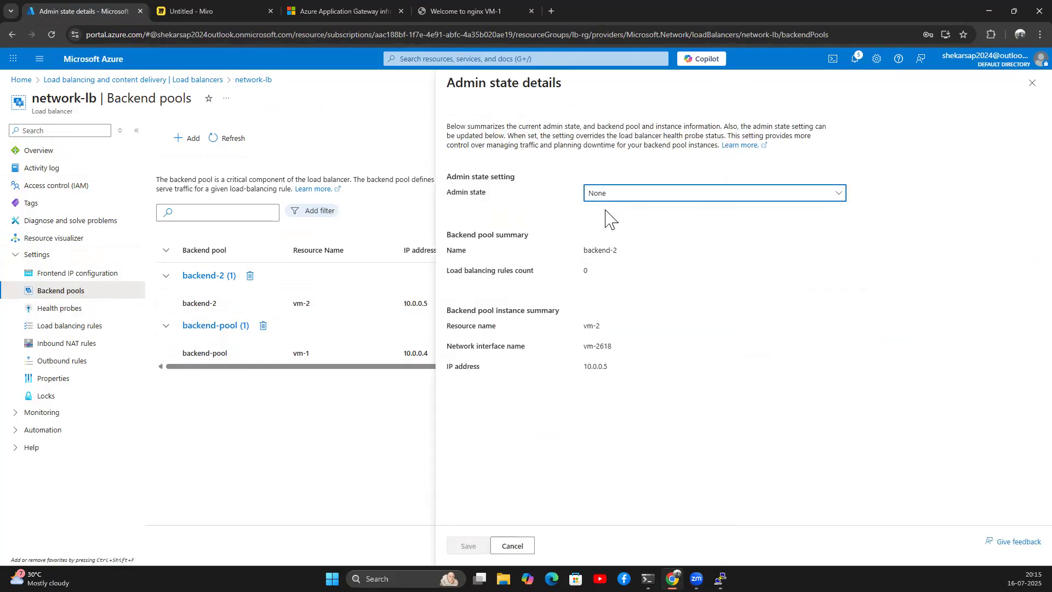
pyautogui.click(513, 545)
pyautogui.click(63, 328)
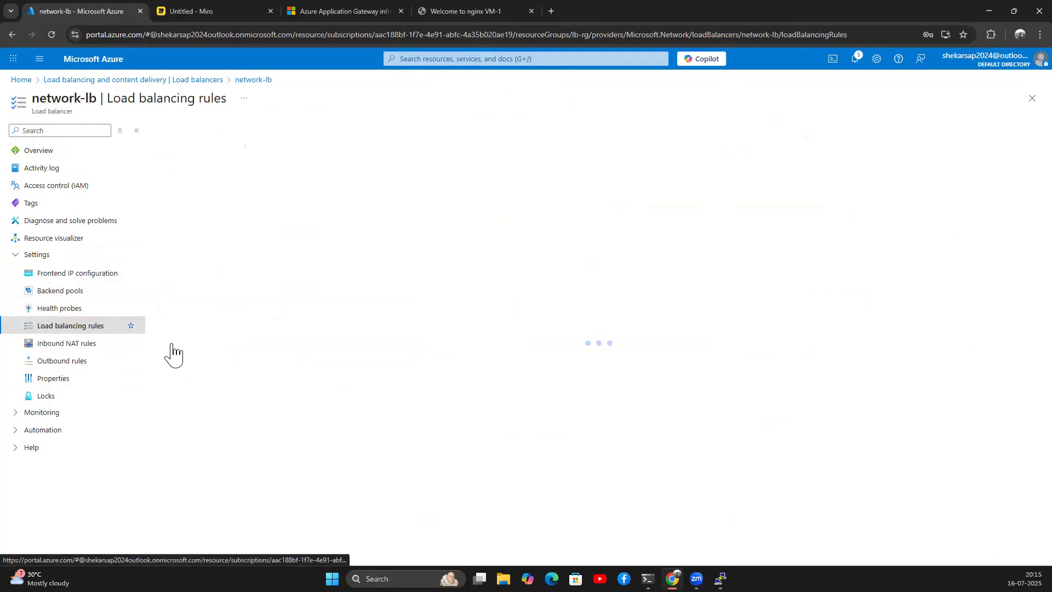
pyautogui.click(175, 138)
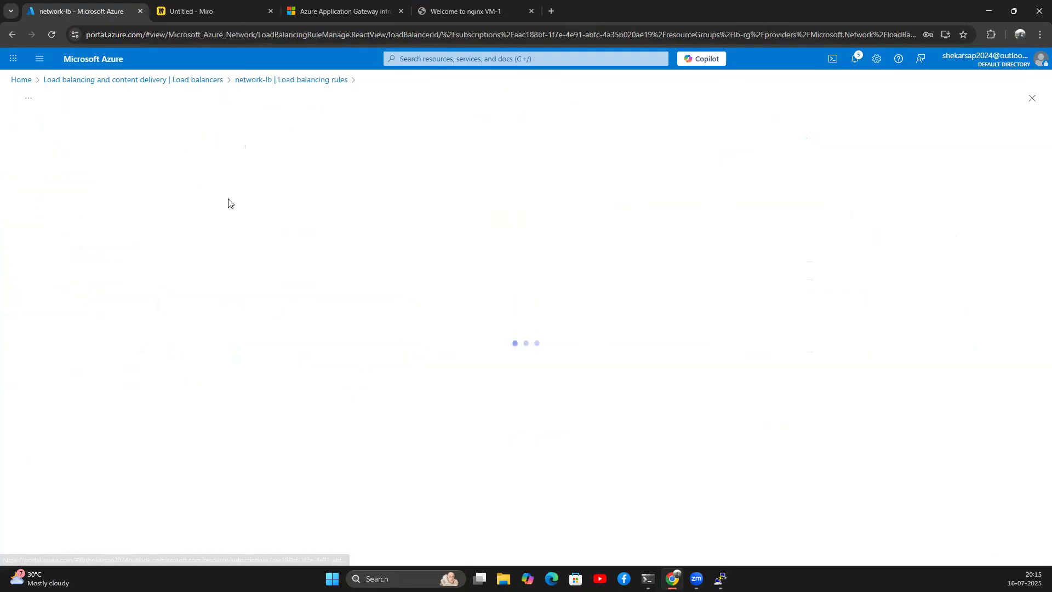
pyautogui.click(182, 177)
pyautogui.write('l')
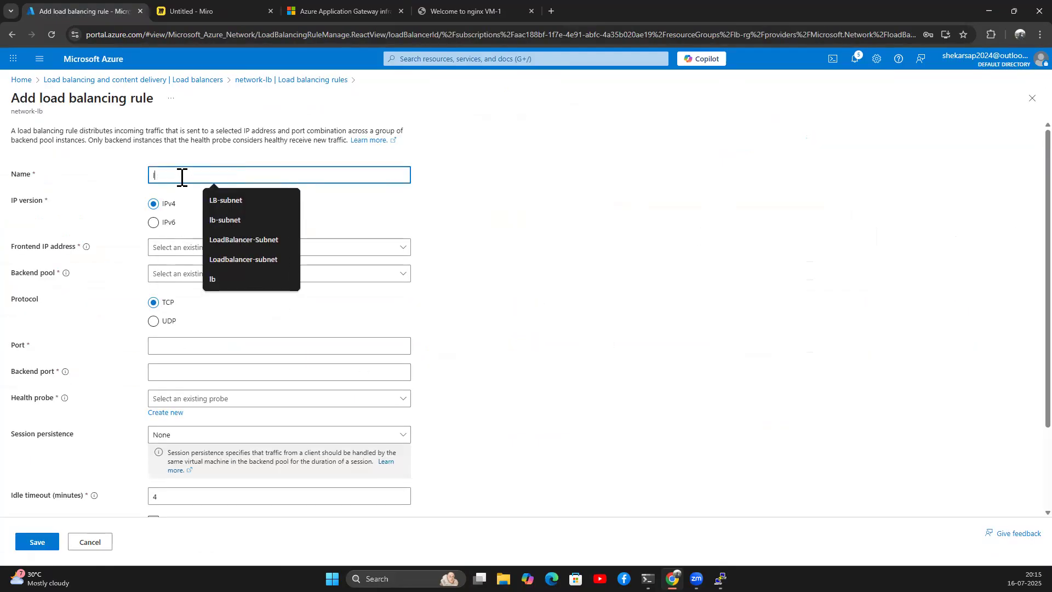
pyautogui.write('b-1')
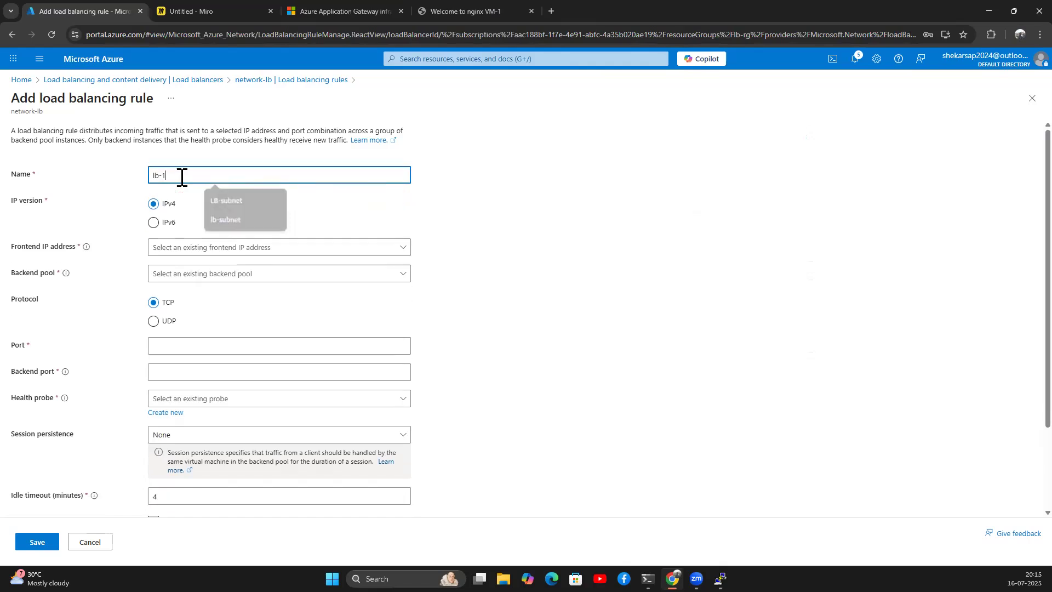
pyautogui.click(90, 541)
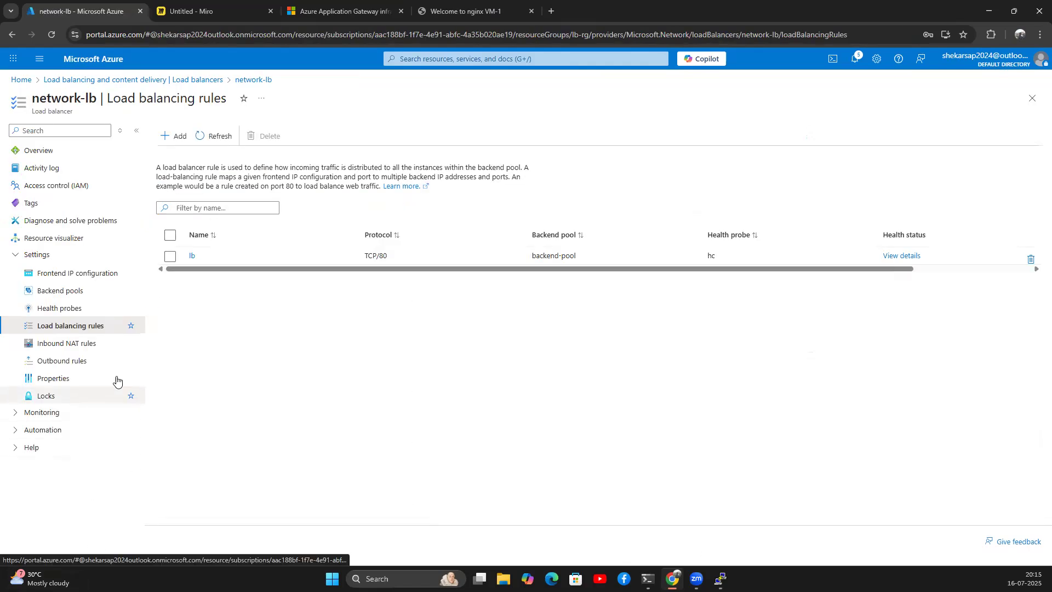
pyautogui.click(192, 257)
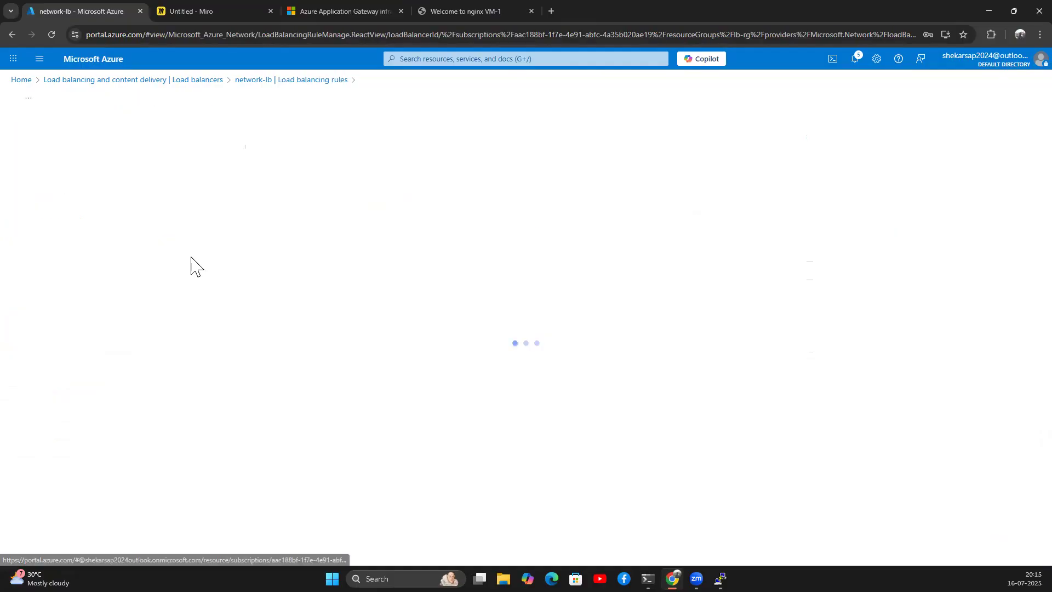
pyautogui.click(218, 276)
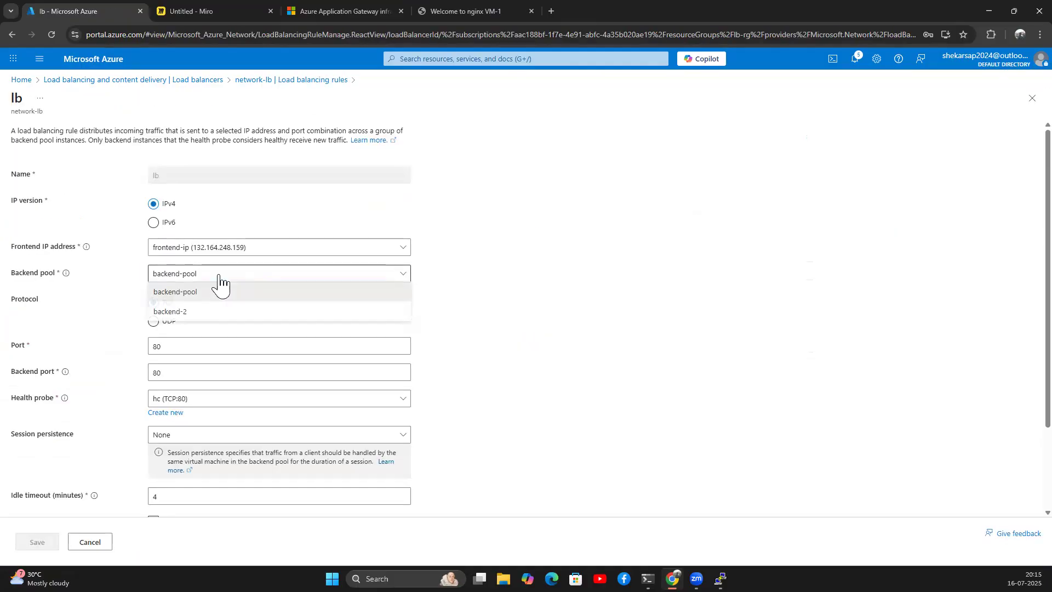
pyautogui.click(204, 313)
pyautogui.click(207, 277)
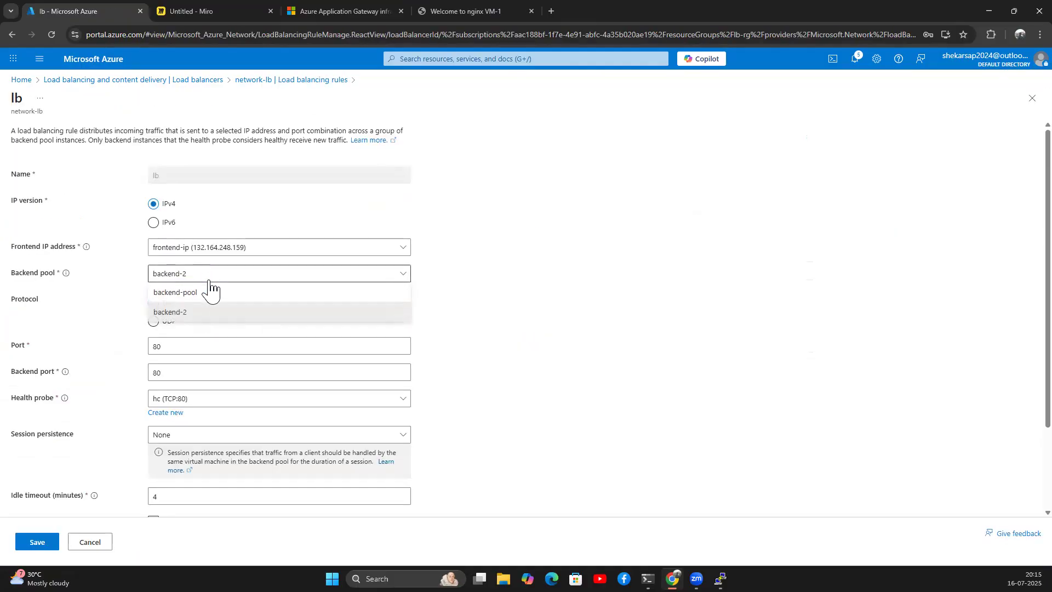
pyautogui.click(206, 291)
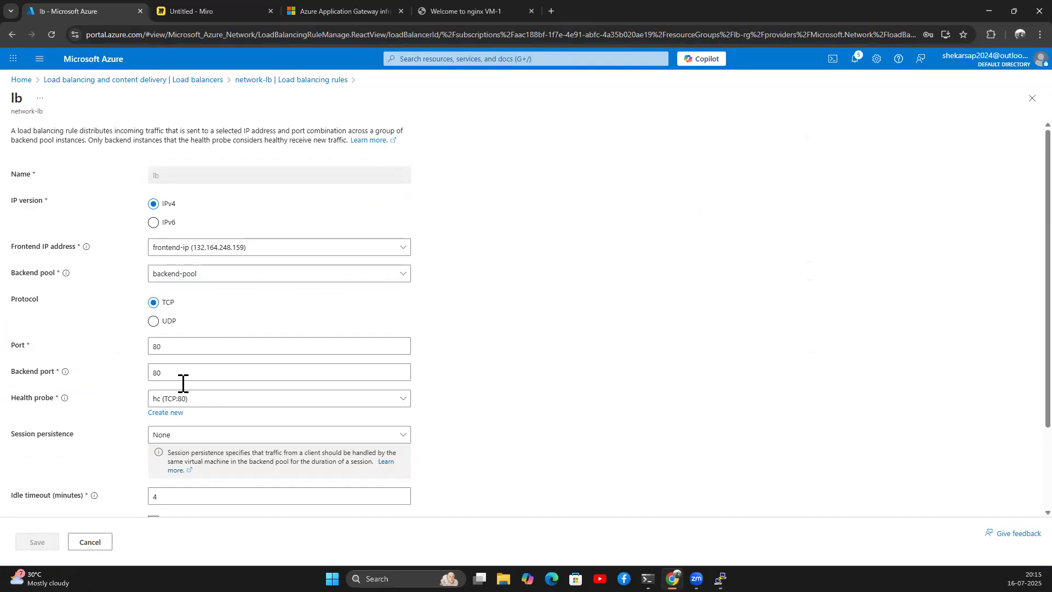
pyautogui.click(94, 542)
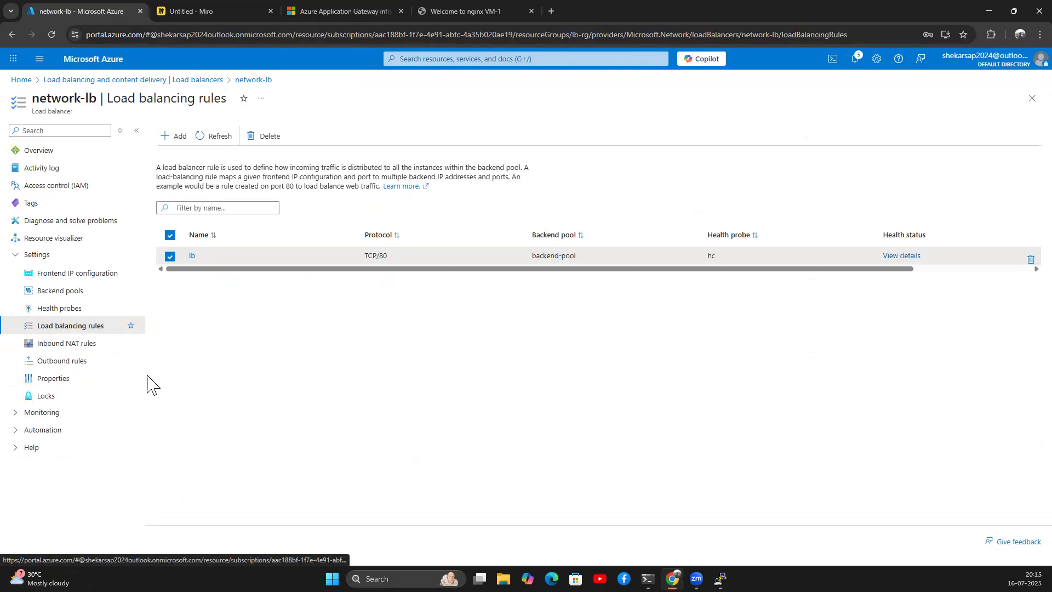
pyautogui.click(178, 137)
pyautogui.click(200, 176)
pyautogui.write('lb-1')
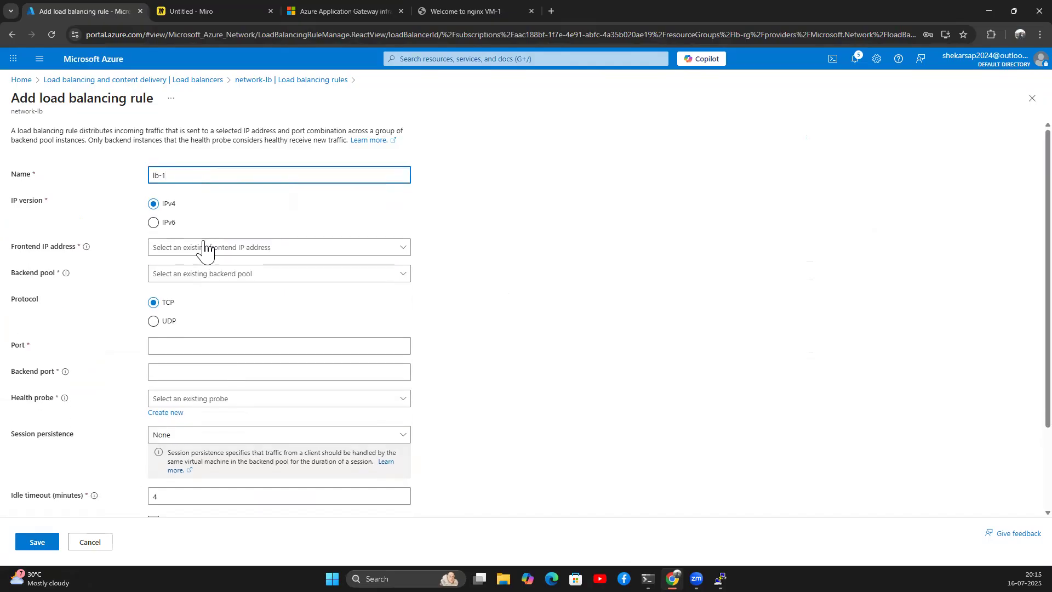
pyautogui.click(203, 246)
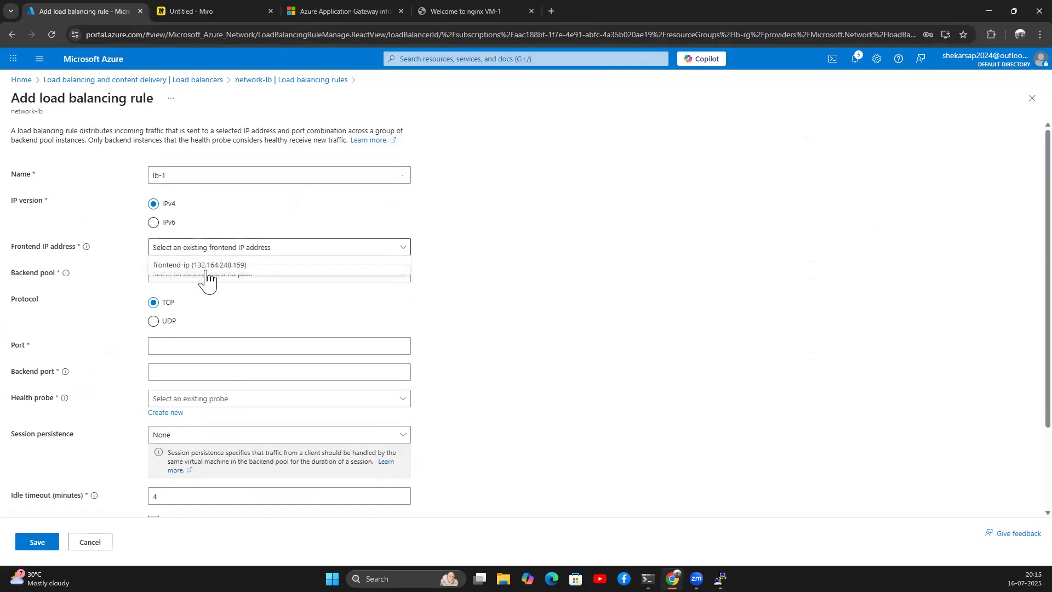
pyautogui.click(207, 270)
pyautogui.click(206, 276)
pyautogui.click(184, 312)
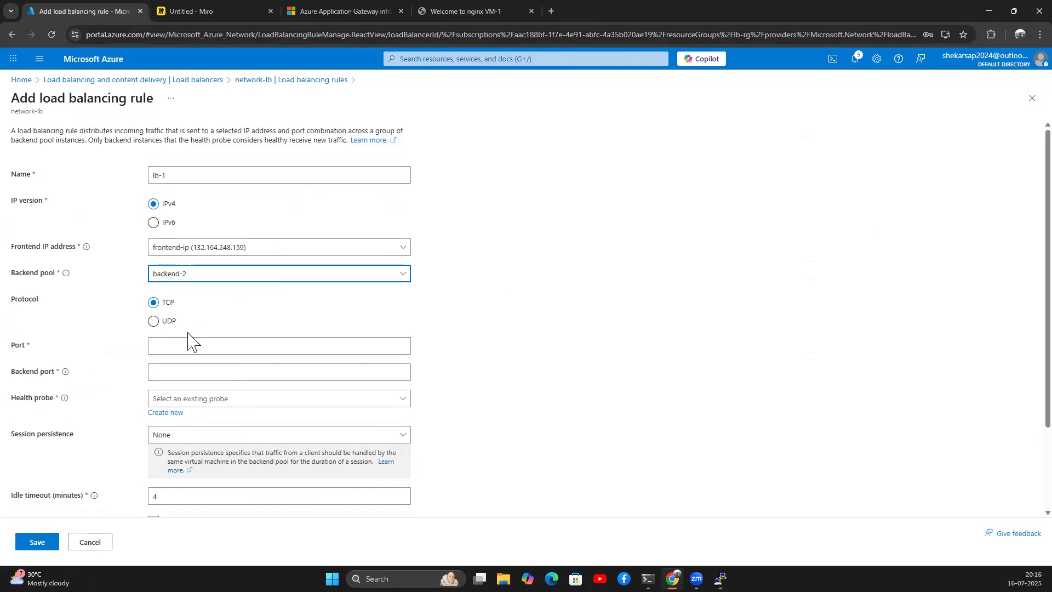
pyautogui.click(167, 345)
pyautogui.write('80')
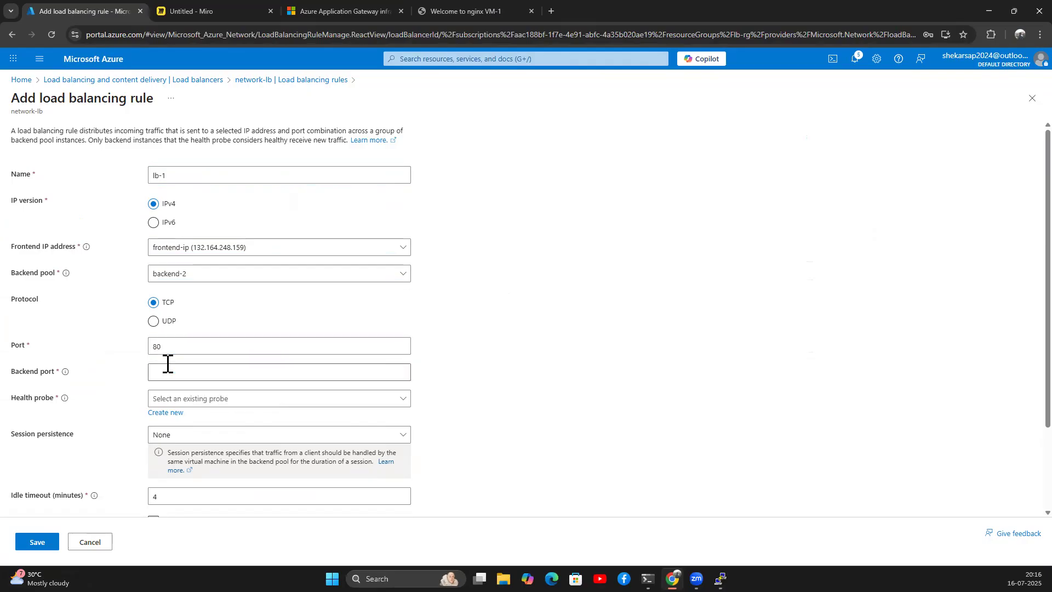
pyautogui.click(169, 370)
pyautogui.write('80')
pyautogui.click(167, 398)
pyautogui.click(185, 418)
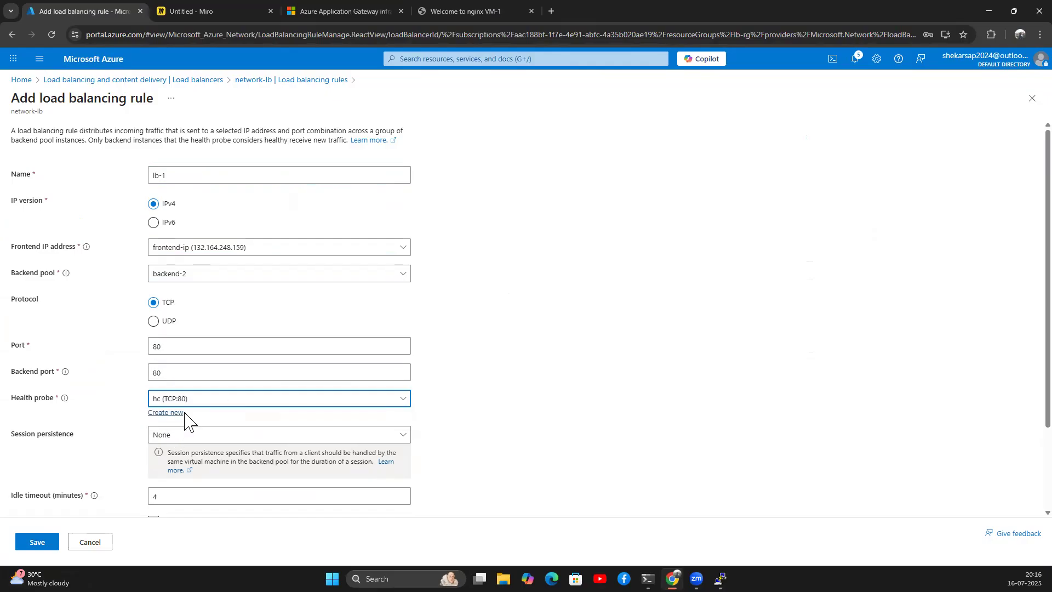
pyautogui.scroll(-3, 186, 419)
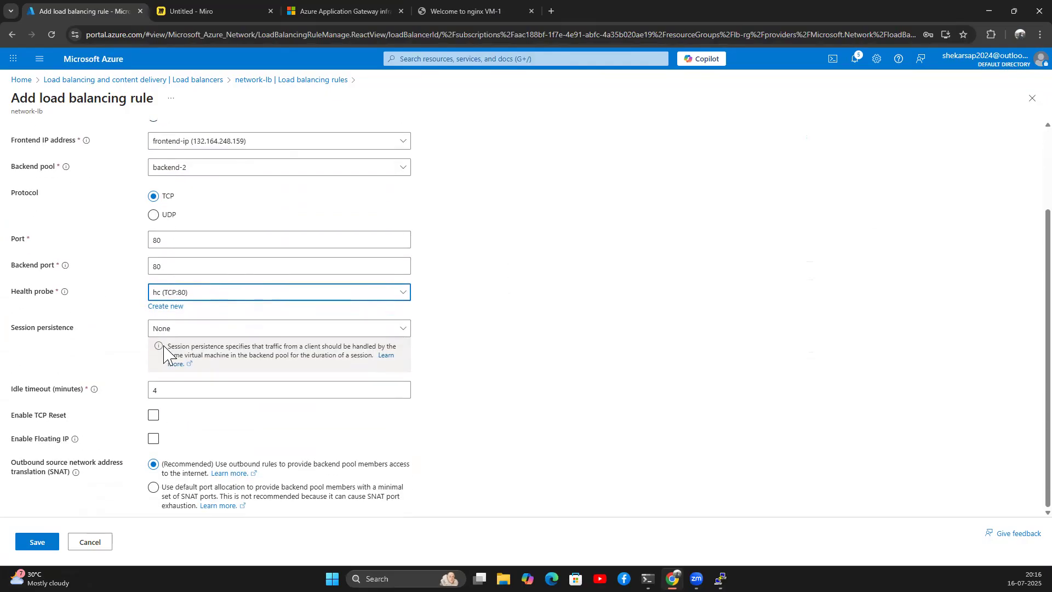
pyautogui.click(38, 542)
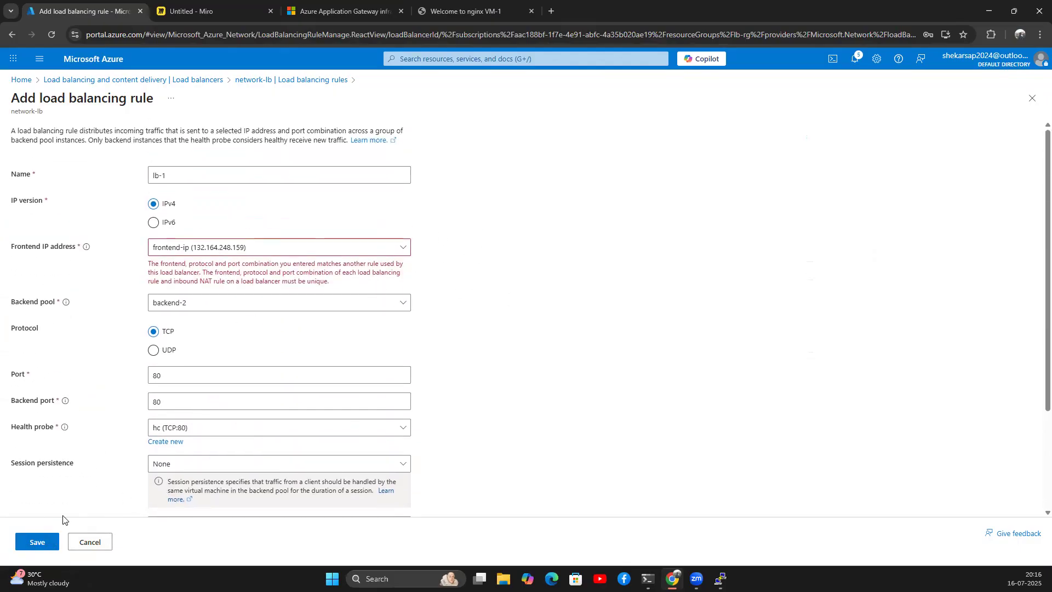
pyautogui.click(88, 542)
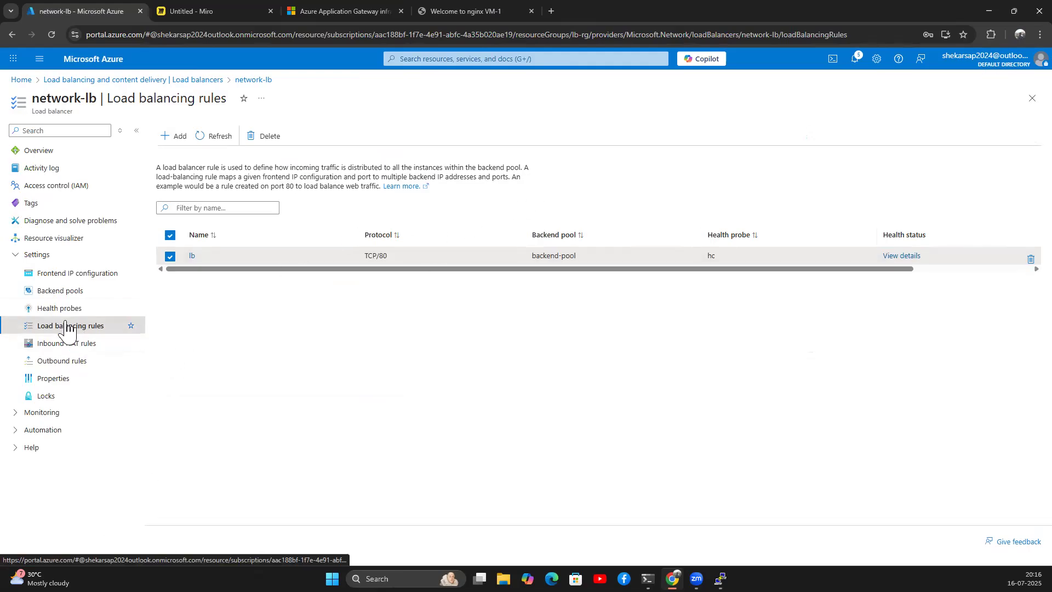
# Step: Delete the backend-2 pool from network-lb, acknowledging dependent resources, then open backend-pool
pyautogui.click(68, 291)
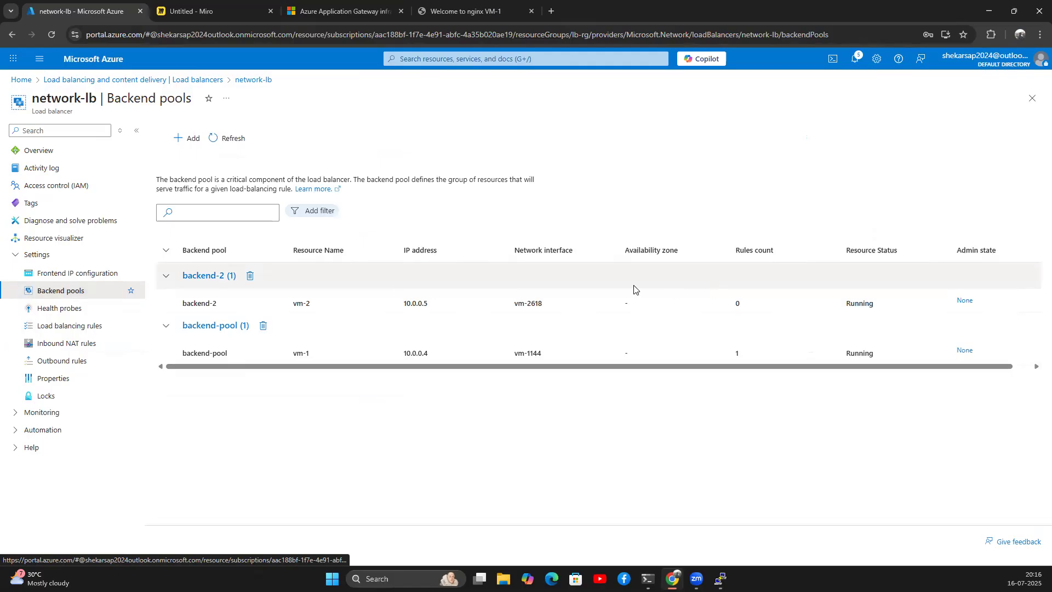
pyautogui.click(249, 276)
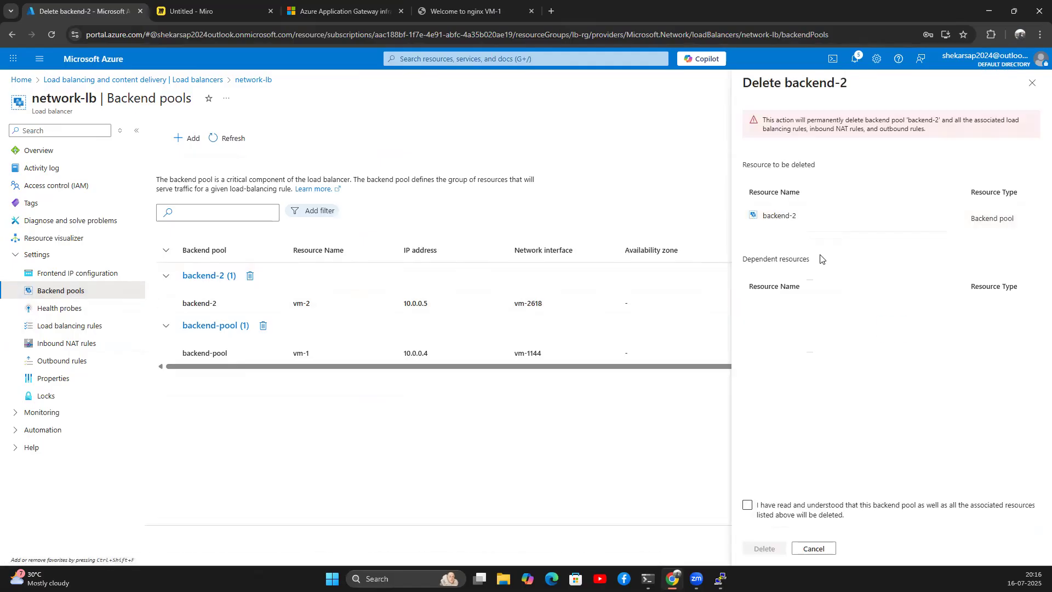
pyautogui.moveTo(786, 120); pyautogui.dragTo(972, 140)
pyautogui.click(747, 505)
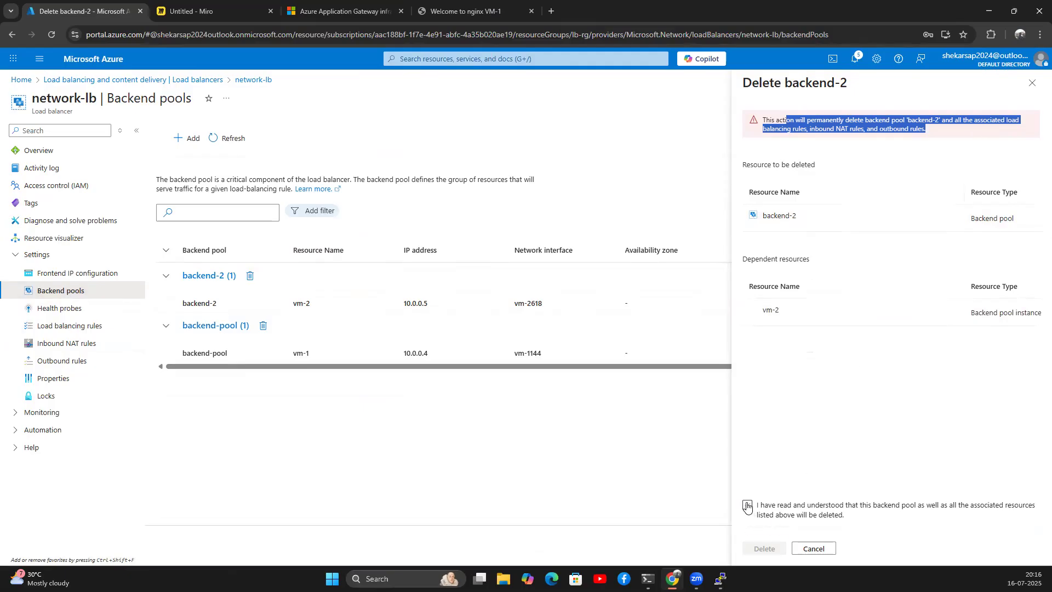
pyautogui.click(764, 548)
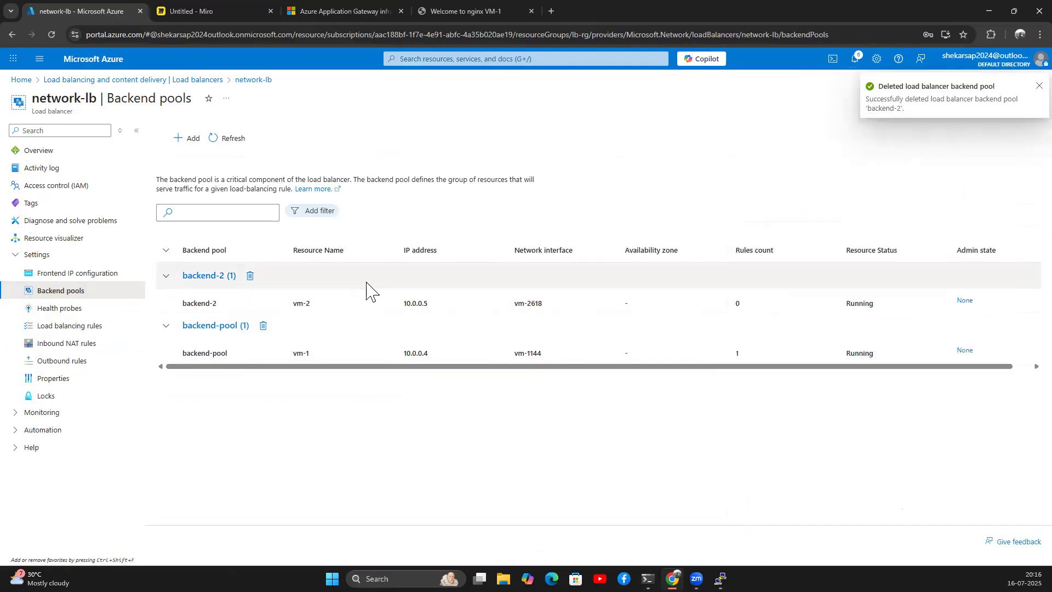
pyautogui.click(215, 278)
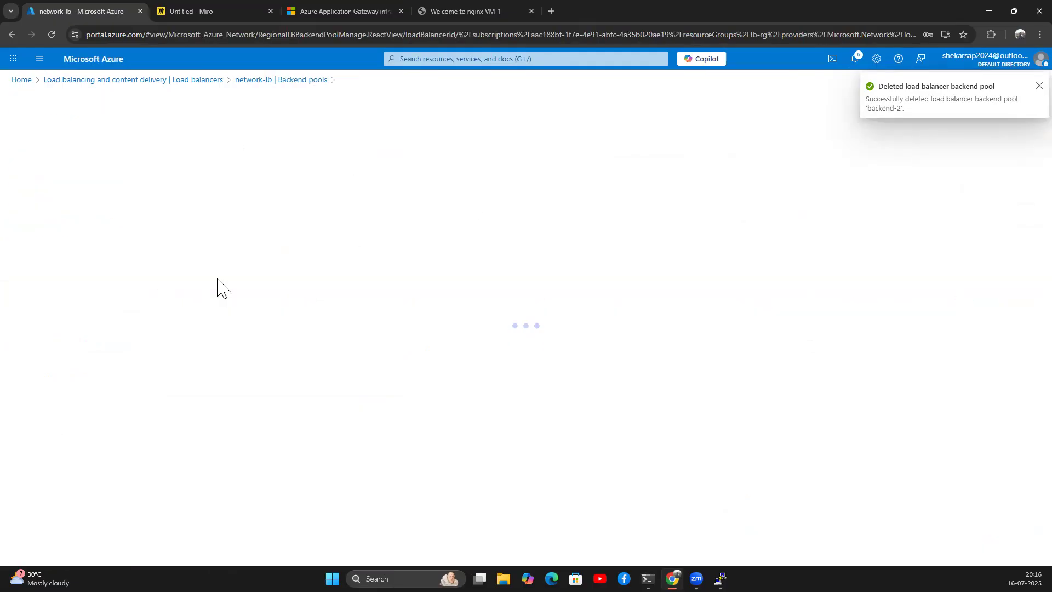
# Step: Add vm-2's 10.0.0.5 to backend-pool beside vm-1's 10.0.0.4, save, and check notifications
pyautogui.click(262, 354)
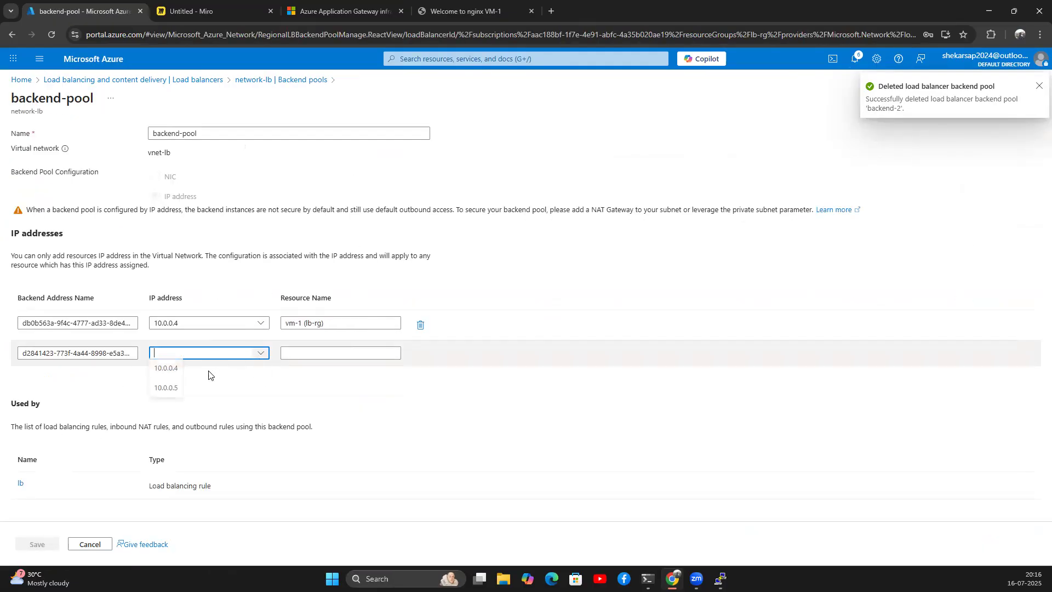
pyautogui.click(167, 394)
pyautogui.click(196, 426)
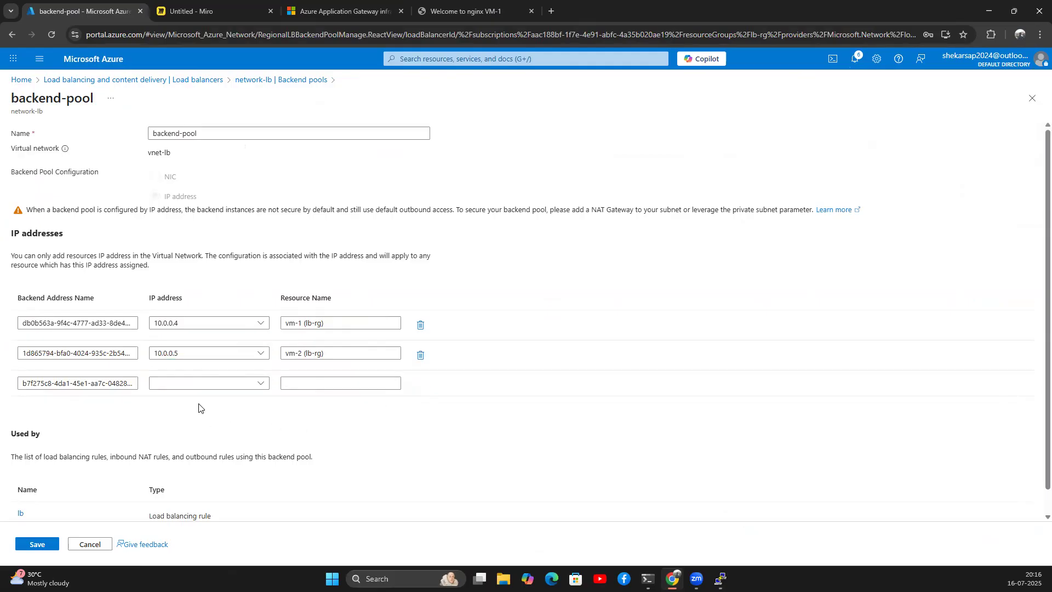
pyautogui.scroll(-1, 98, 421)
pyautogui.click(37, 544)
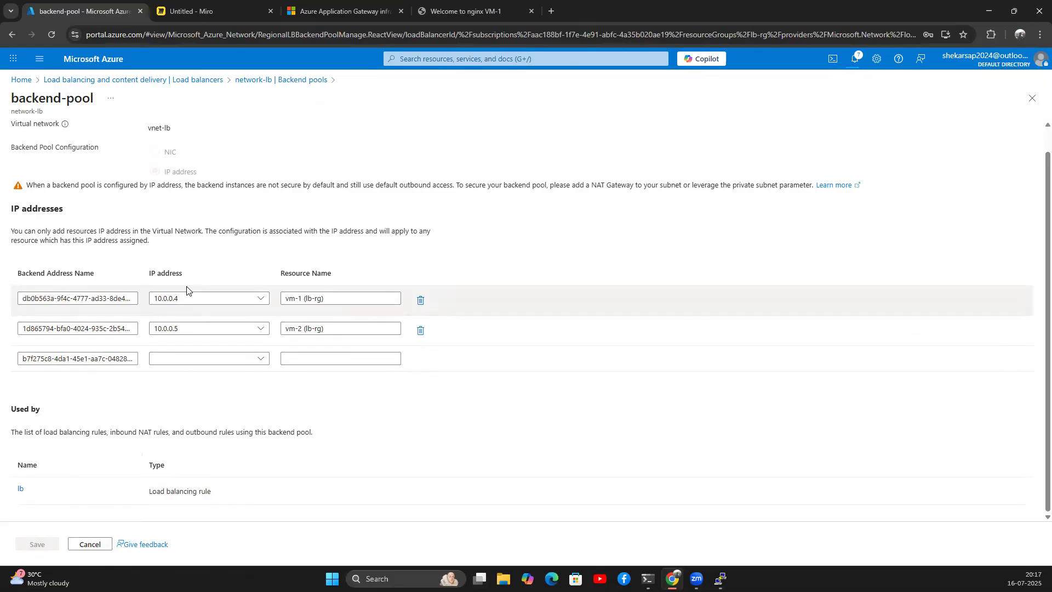
pyautogui.scroll(1, 186, 290)
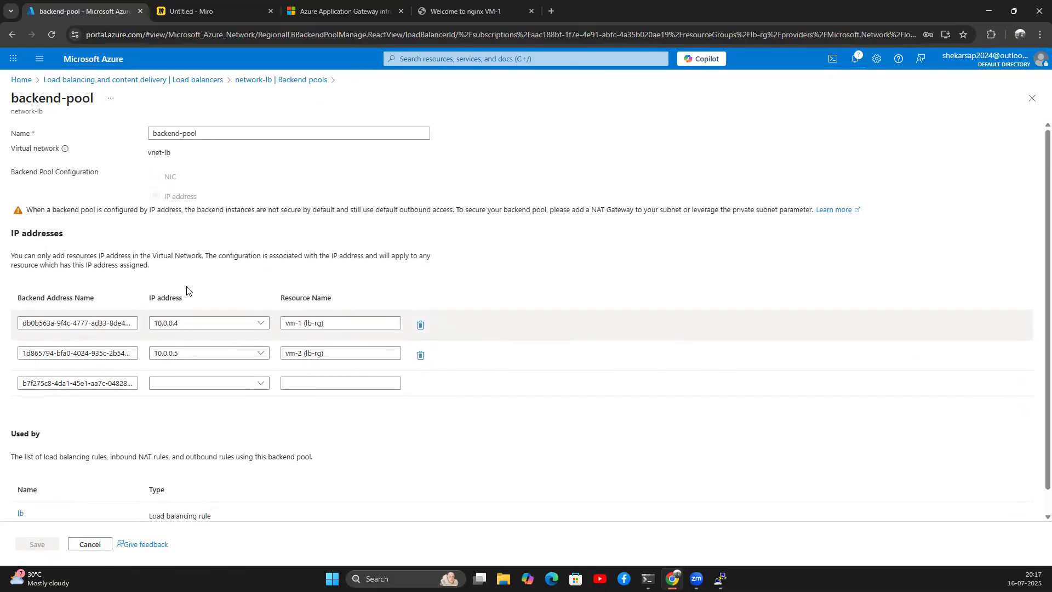
pyautogui.click(857, 59)
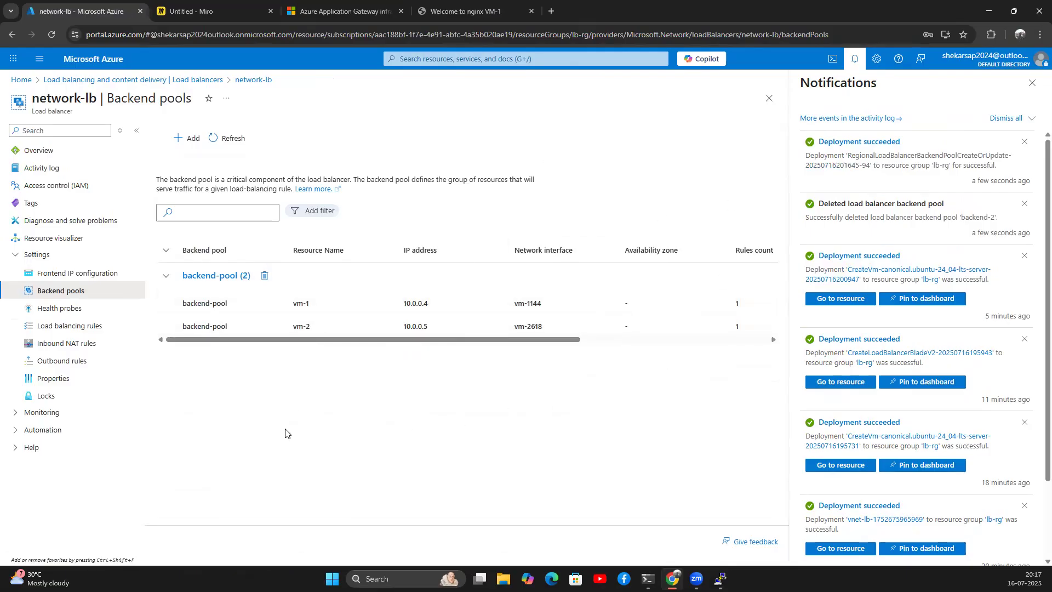
pyautogui.click(466, 11)
# Step: Reload the nginx page at 132.164.248.159 twice in Chrome to test the load balancer
pyautogui.click(50, 34)
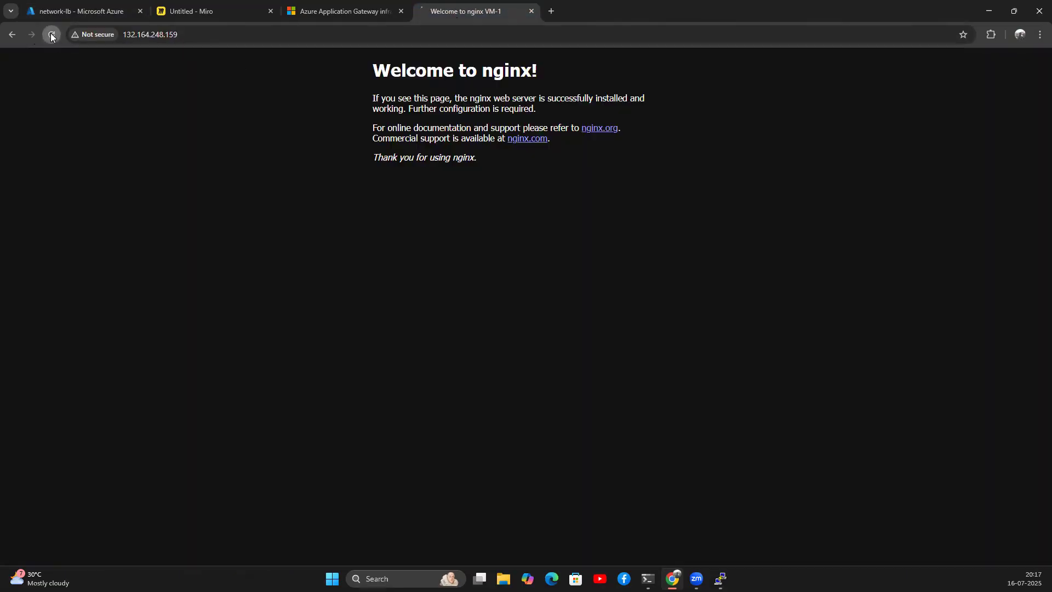
pyautogui.click(51, 35)
pyautogui.click(214, 40)
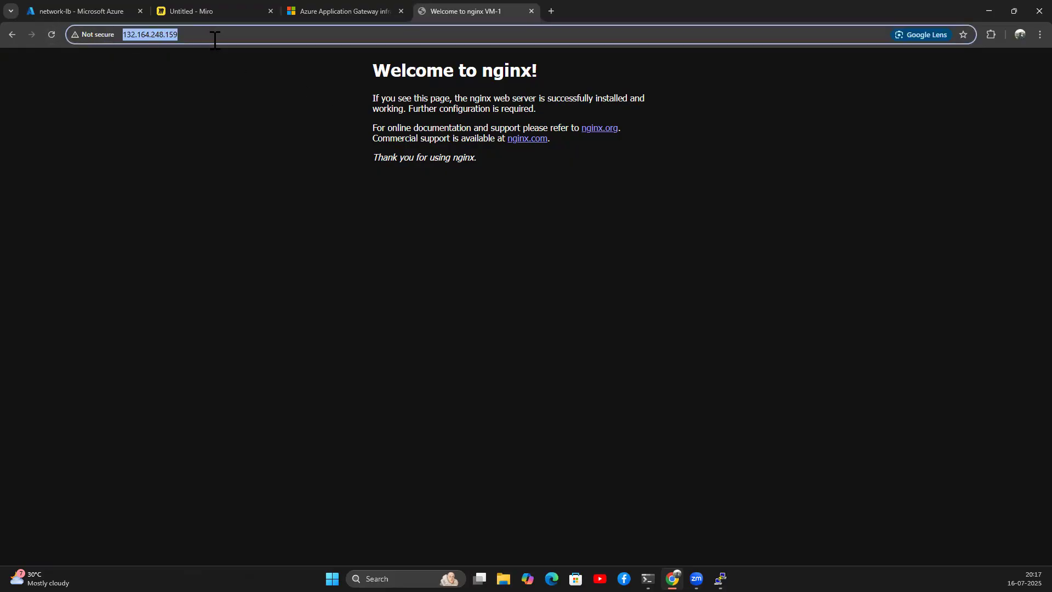
pyautogui.click(551, 579)
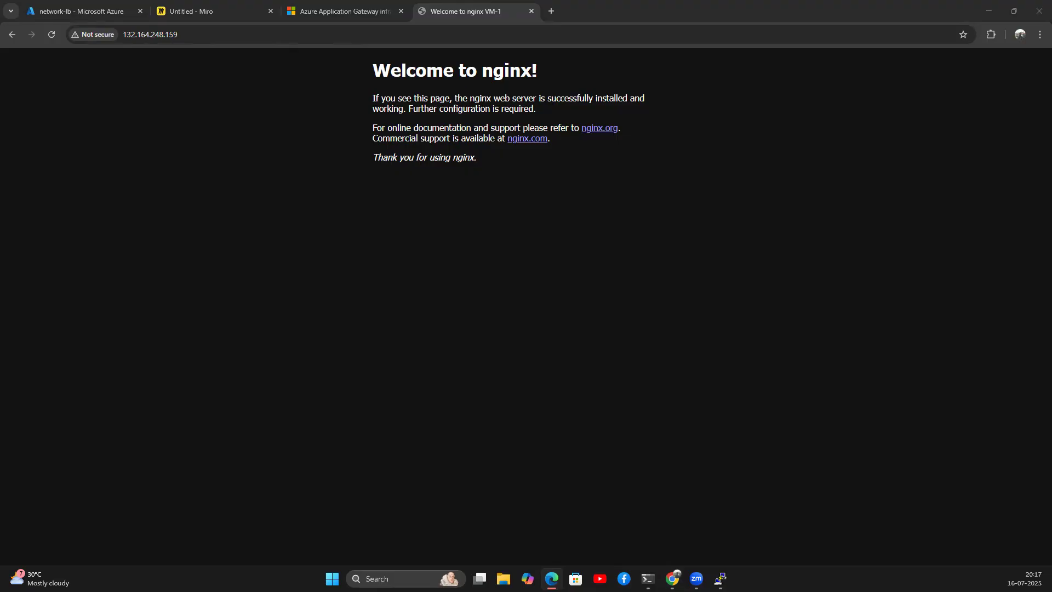
# Step: Reload the 'Welcome to nginx VM - 2' page in Edge repeatedly to see which VM responds
pyautogui.moveTo(461, 210); pyautogui.dragTo(415, 215)
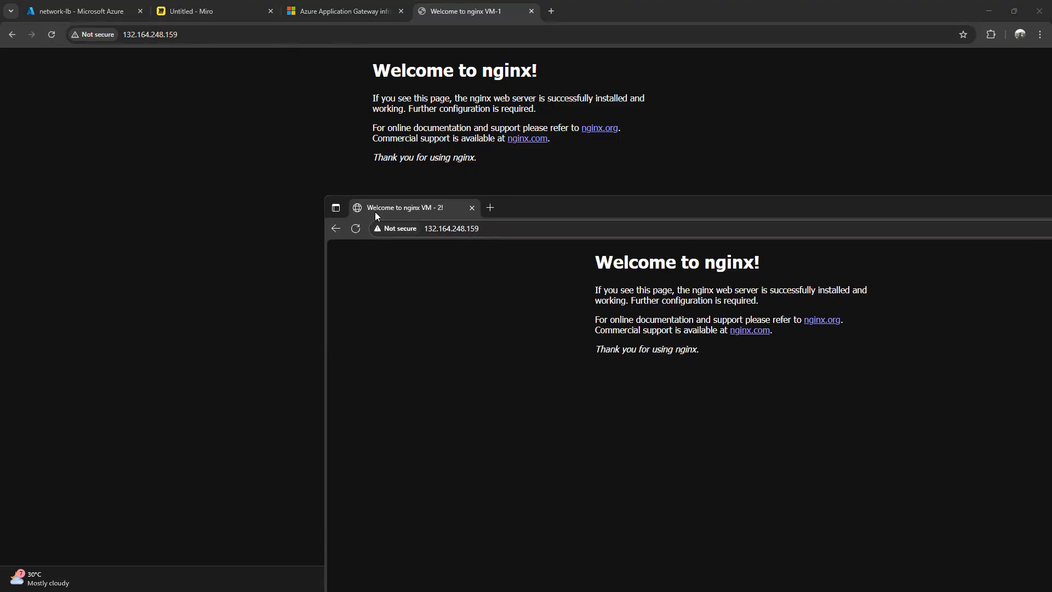
pyautogui.click(355, 230)
pyautogui.click(355, 230)
pyautogui.click(356, 230)
pyautogui.click(356, 231)
pyautogui.click(356, 230)
pyautogui.click(355, 231)
pyautogui.click(356, 230)
# Step: Reload the 'Welcome to nginx VM-1' page in Chrome several times to compare
pyautogui.click(52, 34)
pyautogui.click(53, 33)
pyautogui.click(53, 33)
pyautogui.click(53, 33)
pyautogui.click(54, 33)
pyautogui.click(53, 32)
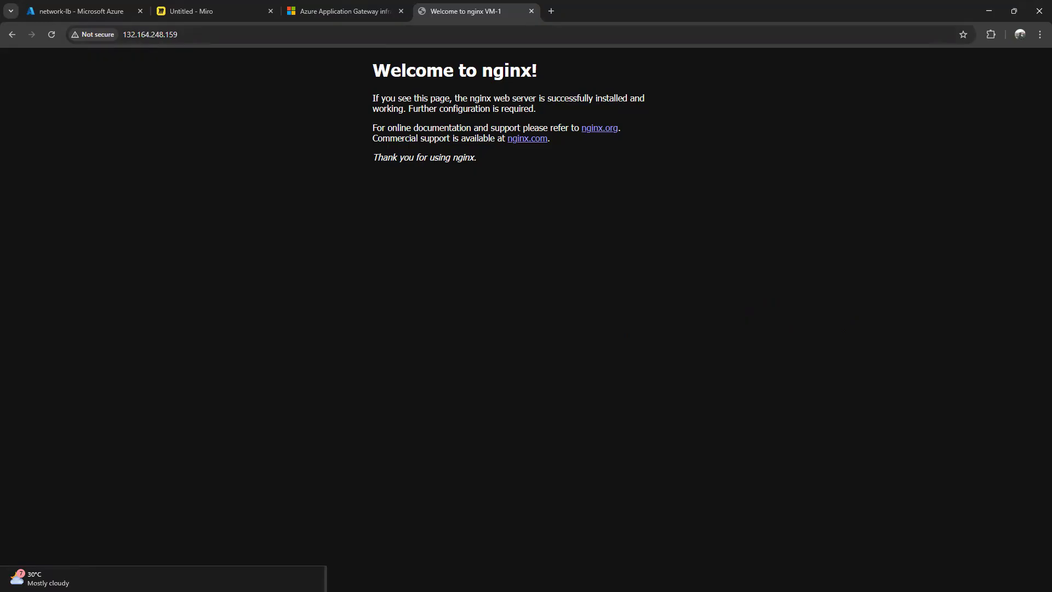
# Step: Arrange the VM-1 and VM-2 browser windows side by side, then return to the Azure backend pools
pyautogui.hotkey('alt', 'Tab')
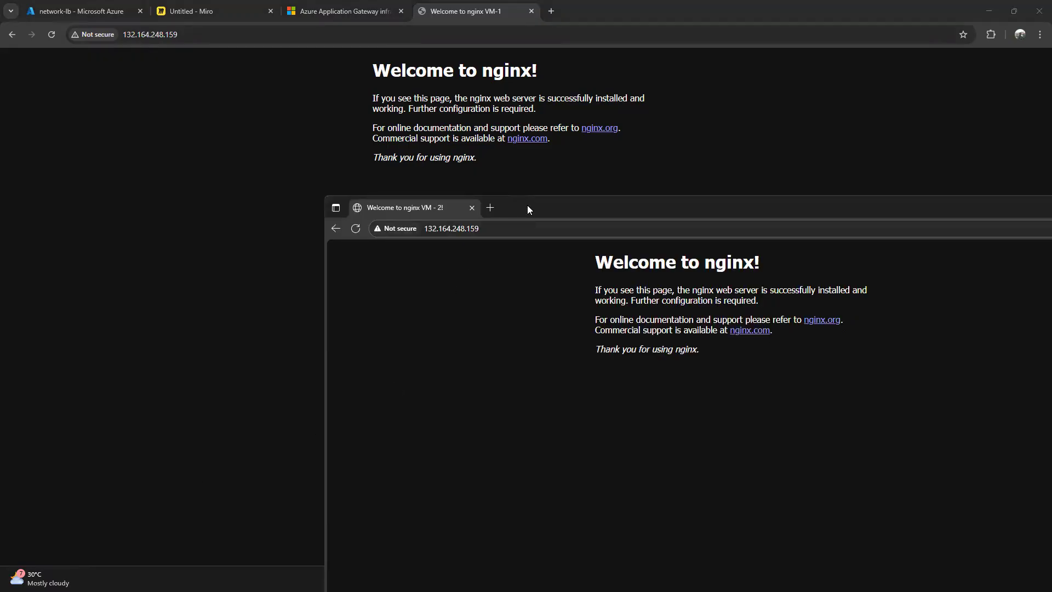
pyautogui.moveTo(527, 207); pyautogui.dragTo(390, 170)
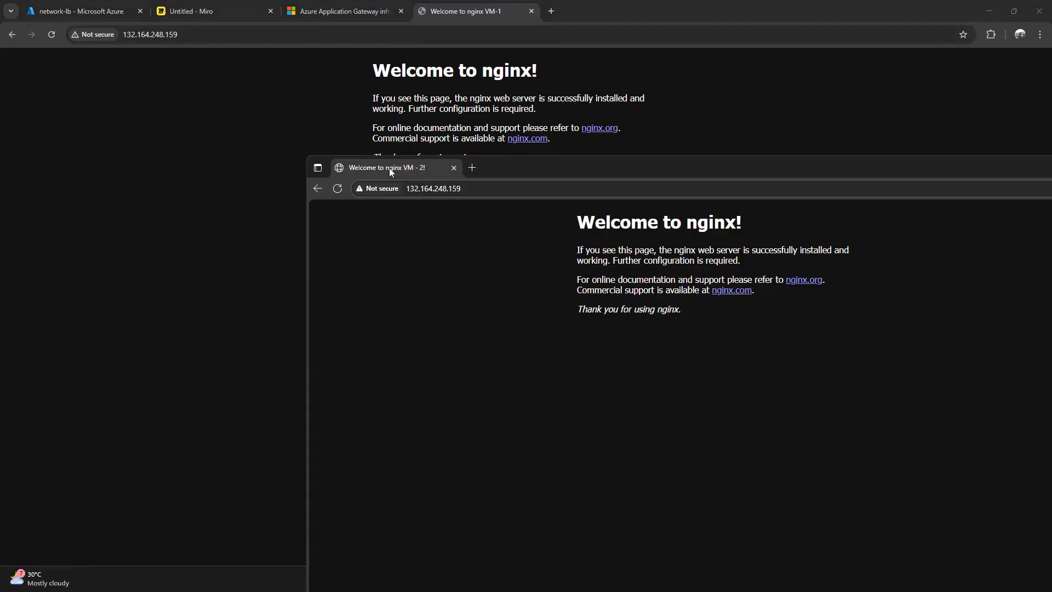
pyautogui.click(54, 35)
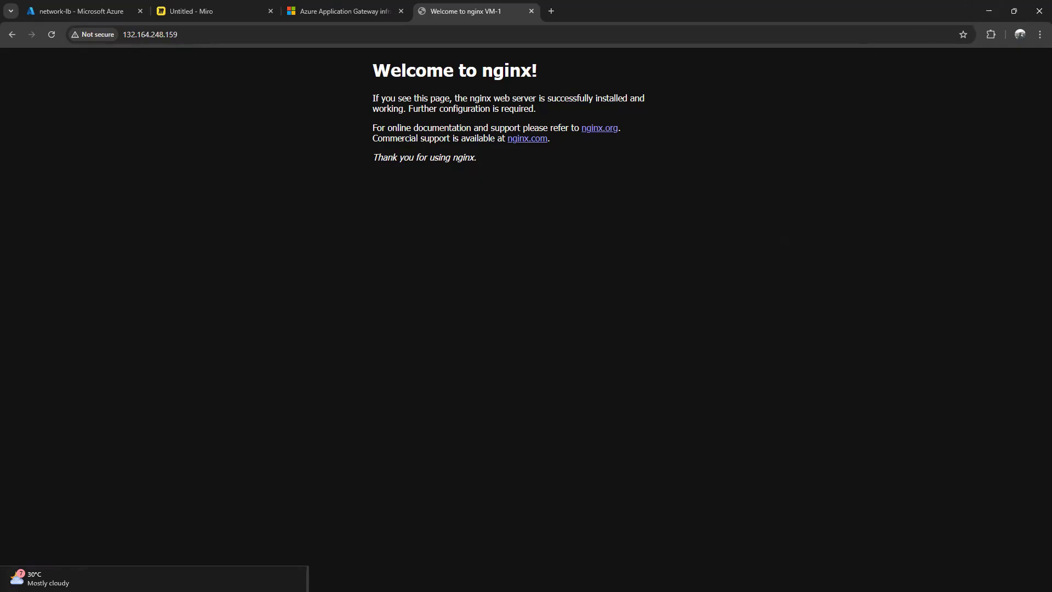
pyautogui.click(679, 590)
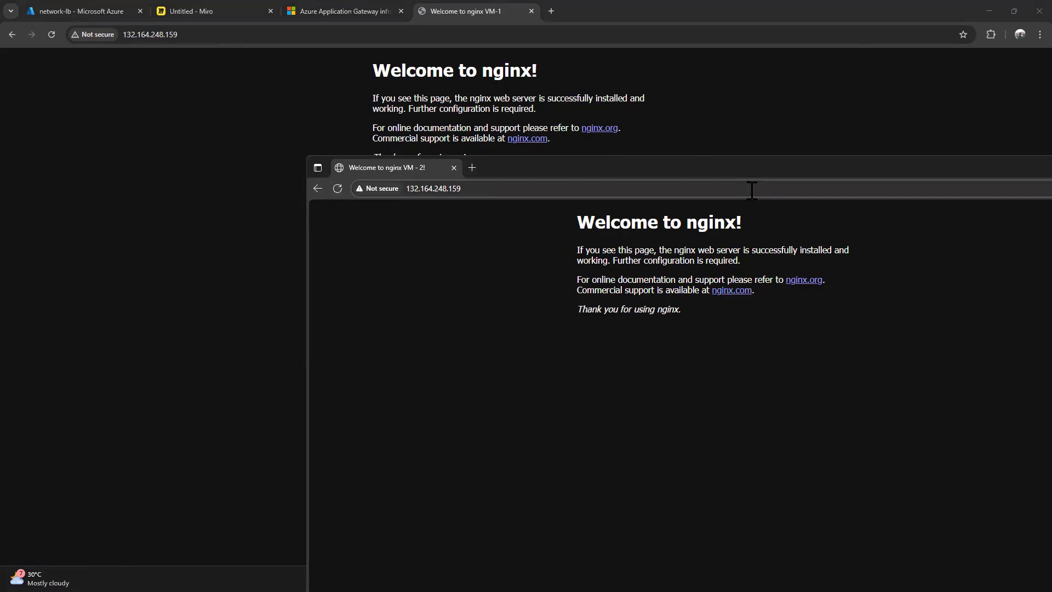
pyautogui.moveTo(798, 175); pyautogui.dragTo(620, 97)
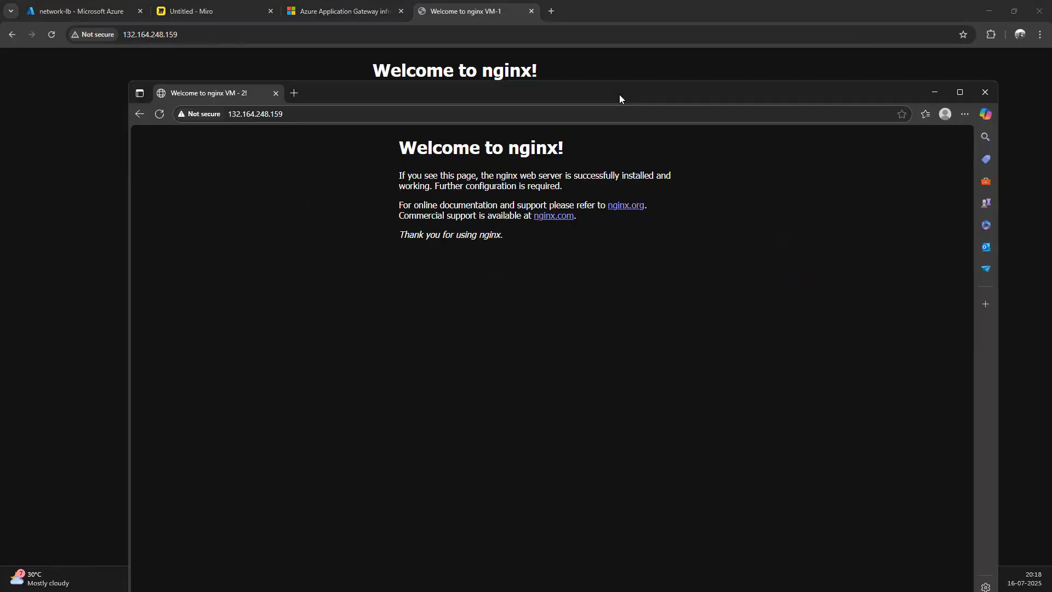
pyautogui.click(79, 12)
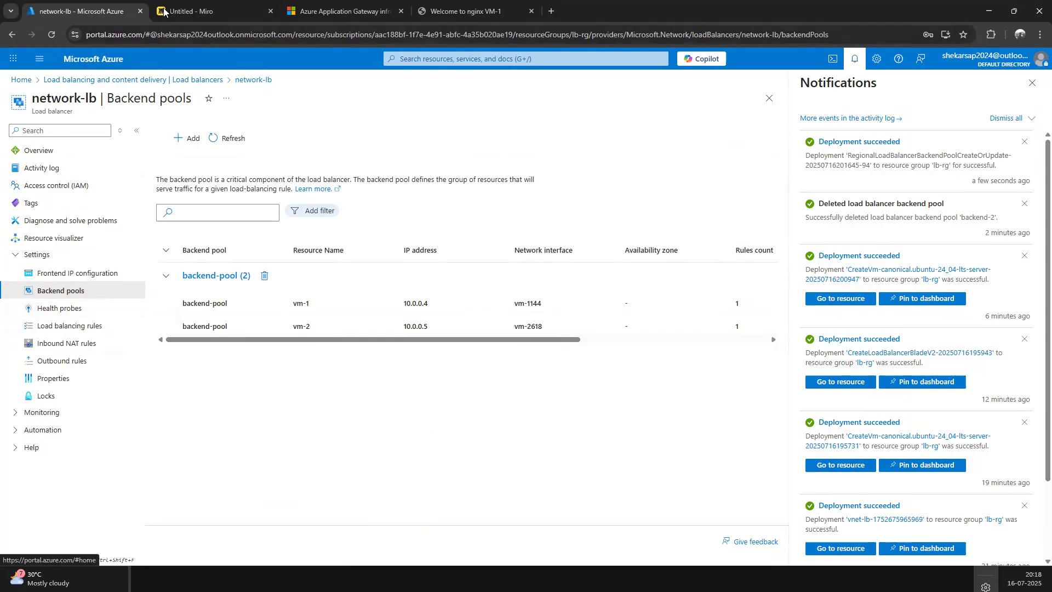
# Step: Select vm-2 in the Virtual machines list and confirm the Stop command
pyautogui.click(21, 79)
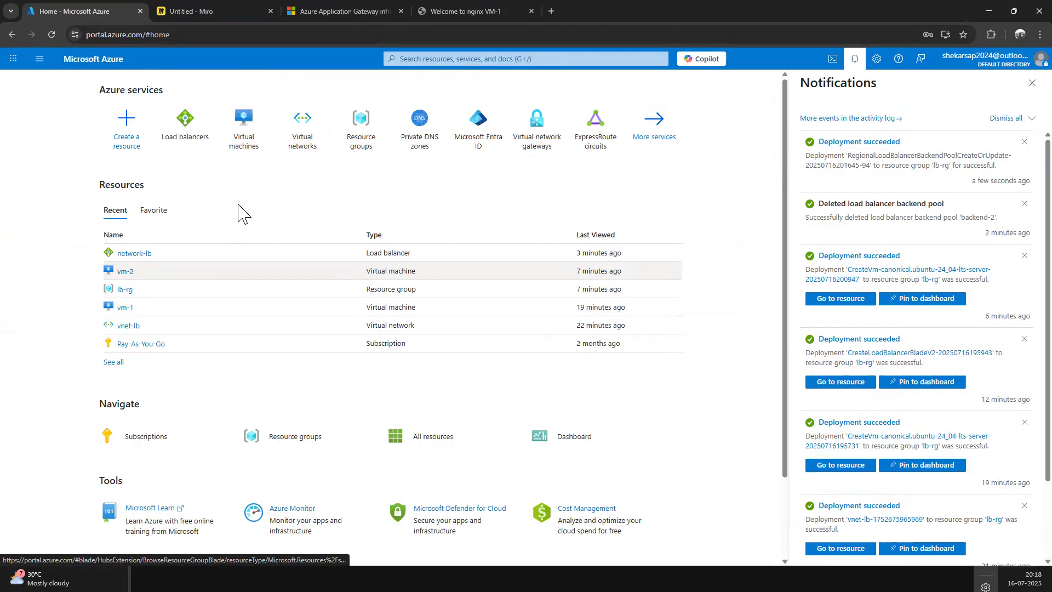
pyautogui.click(244, 114)
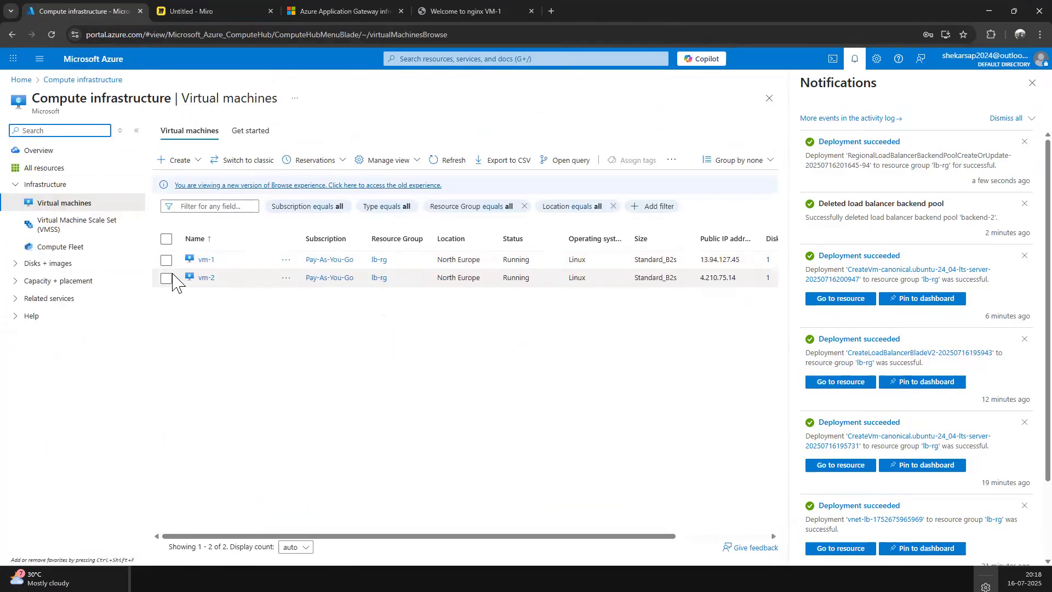
pyautogui.click(166, 277)
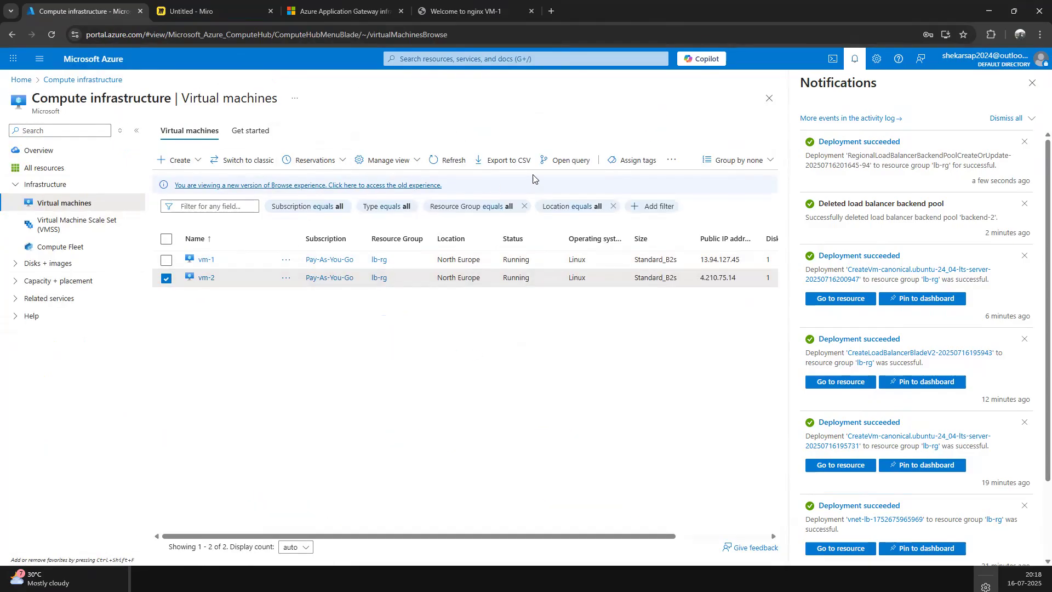
pyautogui.click(671, 159)
pyautogui.click(679, 219)
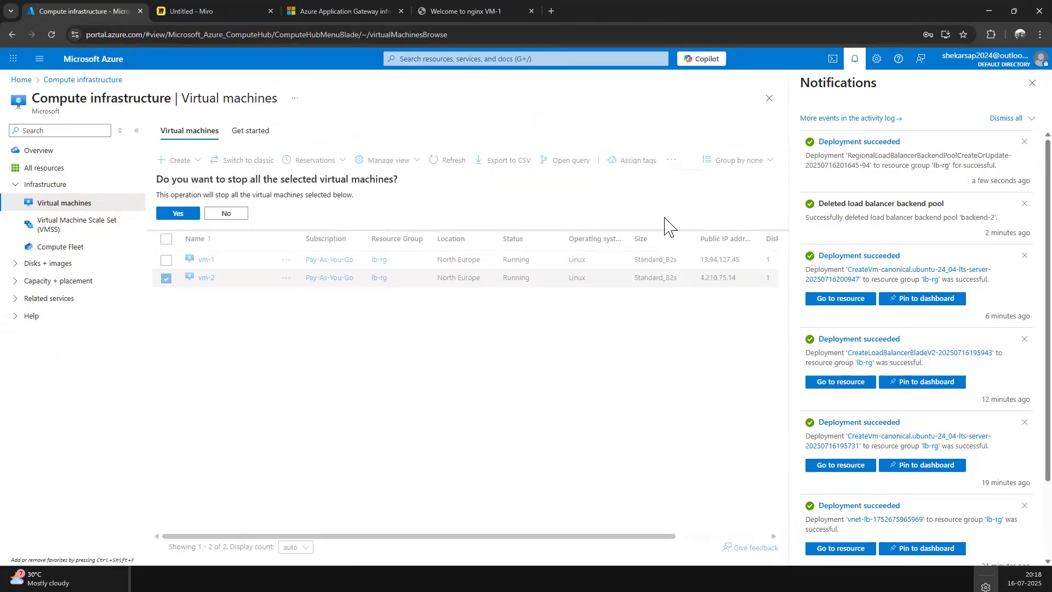
pyautogui.click(186, 215)
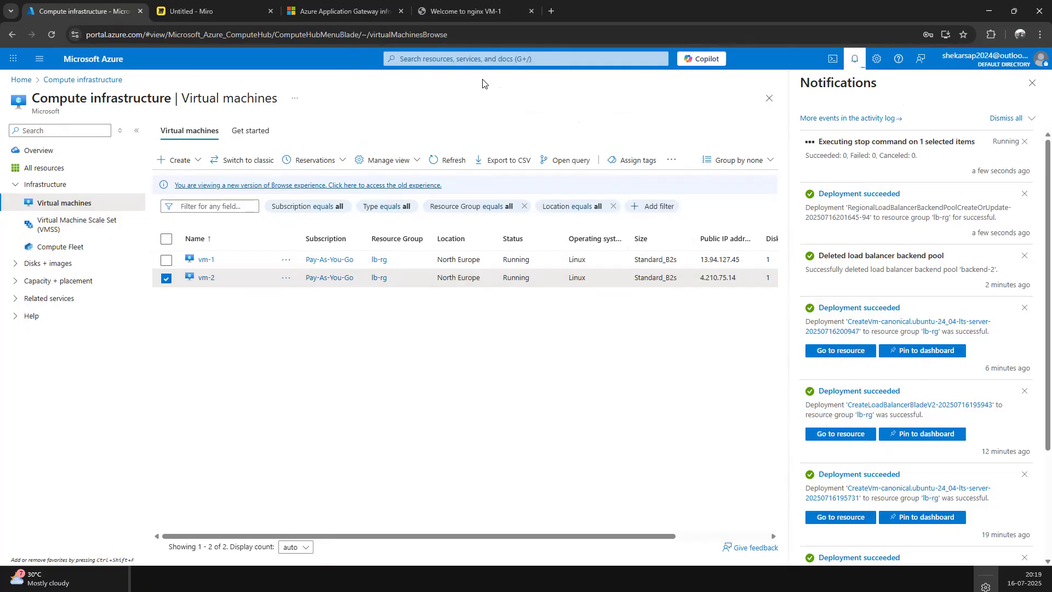
pyautogui.click(1032, 82)
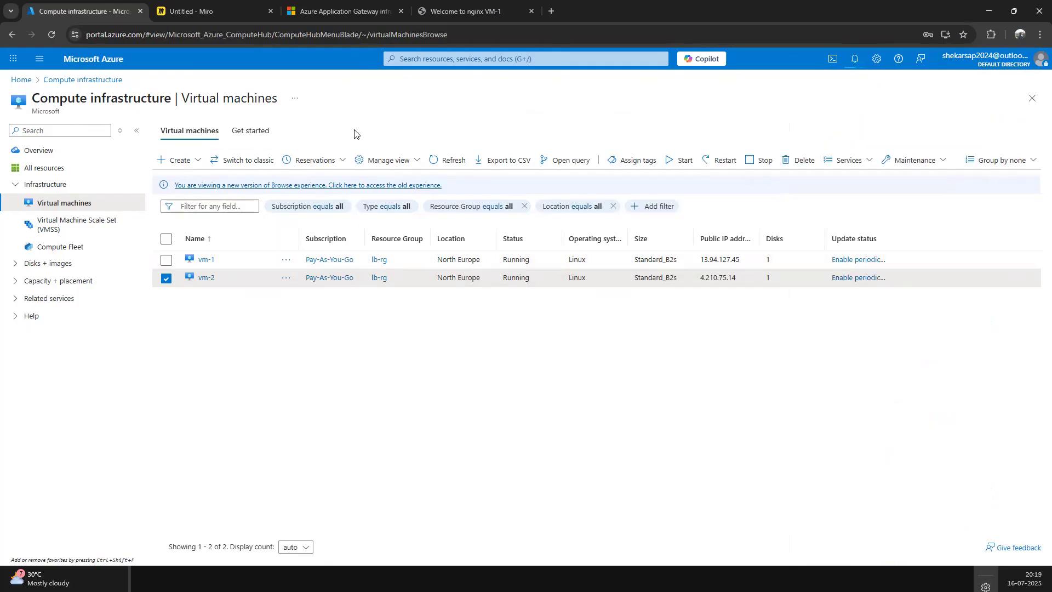
pyautogui.click(458, 12)
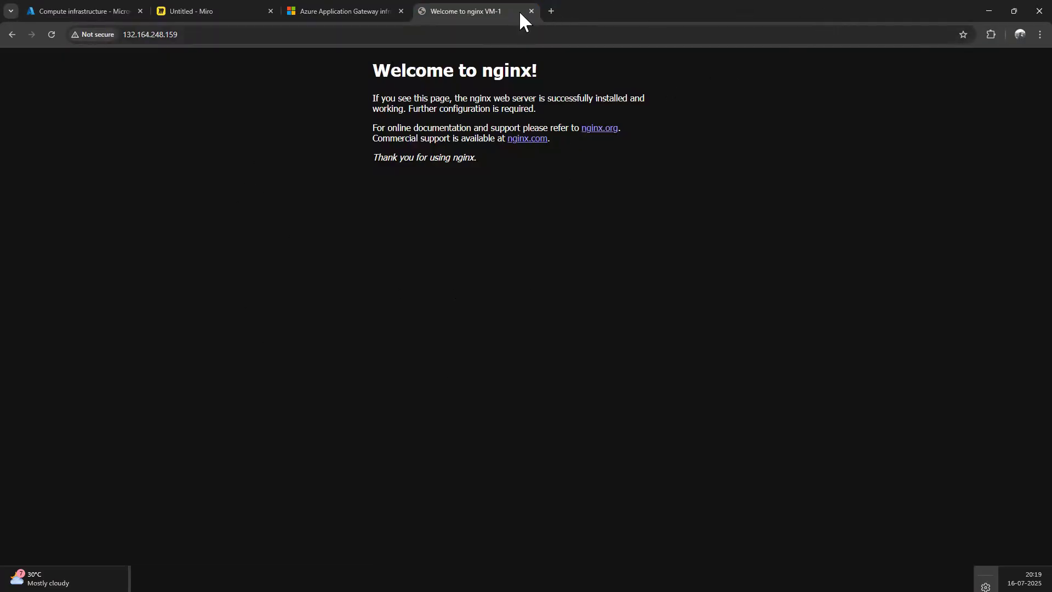
# Step: Close the Application Gateway Learn documentation tab and go back to the virtual machines list
pyautogui.click(346, 12)
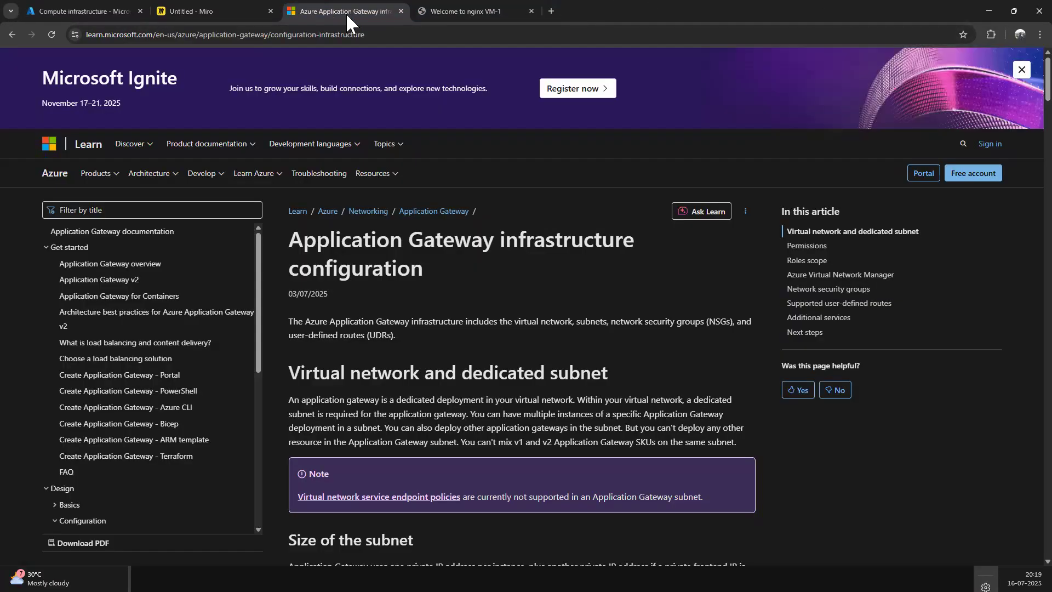
pyautogui.click(401, 11)
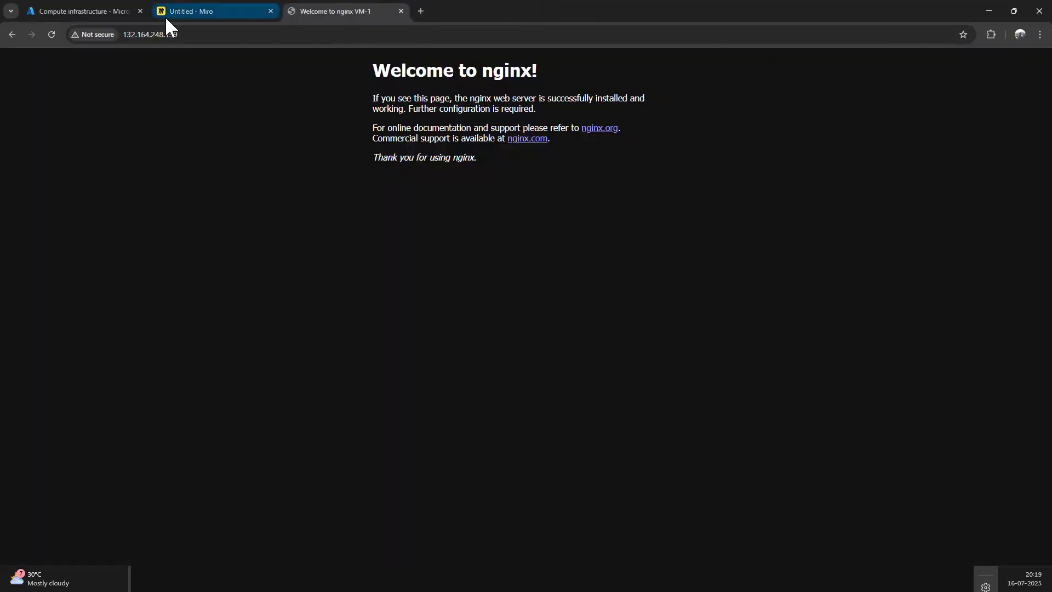
pyautogui.click(99, 12)
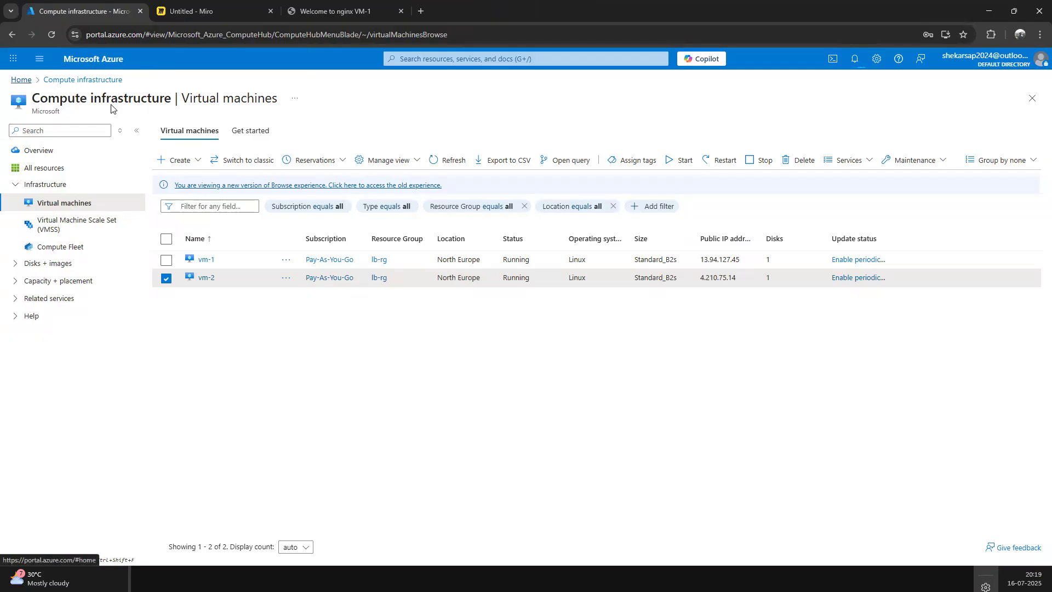
# Step: Use the Home breadcrumb on the Virtual machines page to return to the portal Home
pyautogui.click(21, 80)
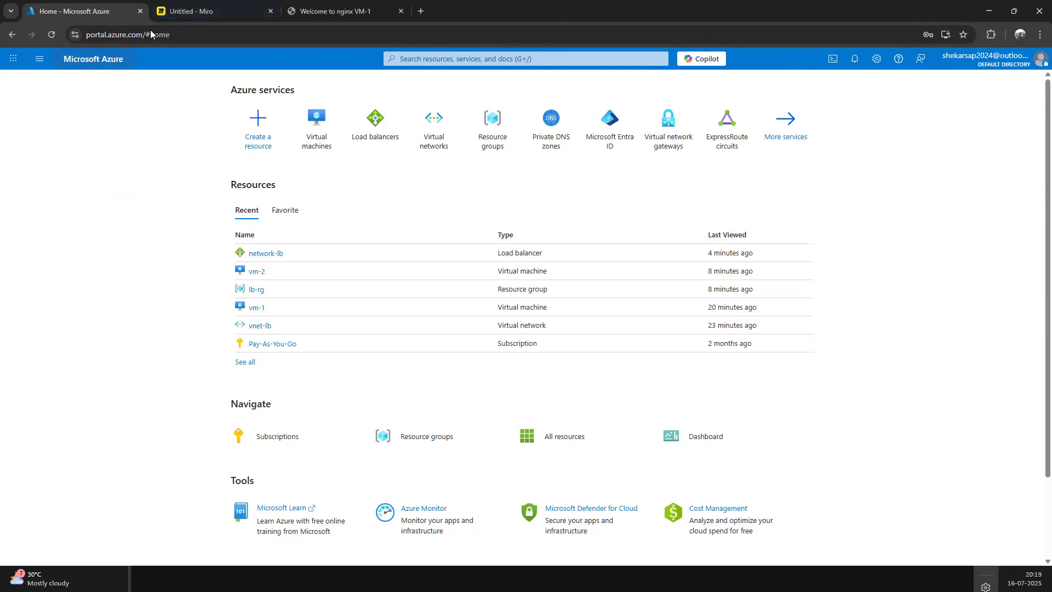
# Step: On the Miro board, handwrite a circled 'Ansible' with a curved arrow to 'VM' and a check mark
pyautogui.click(198, 11)
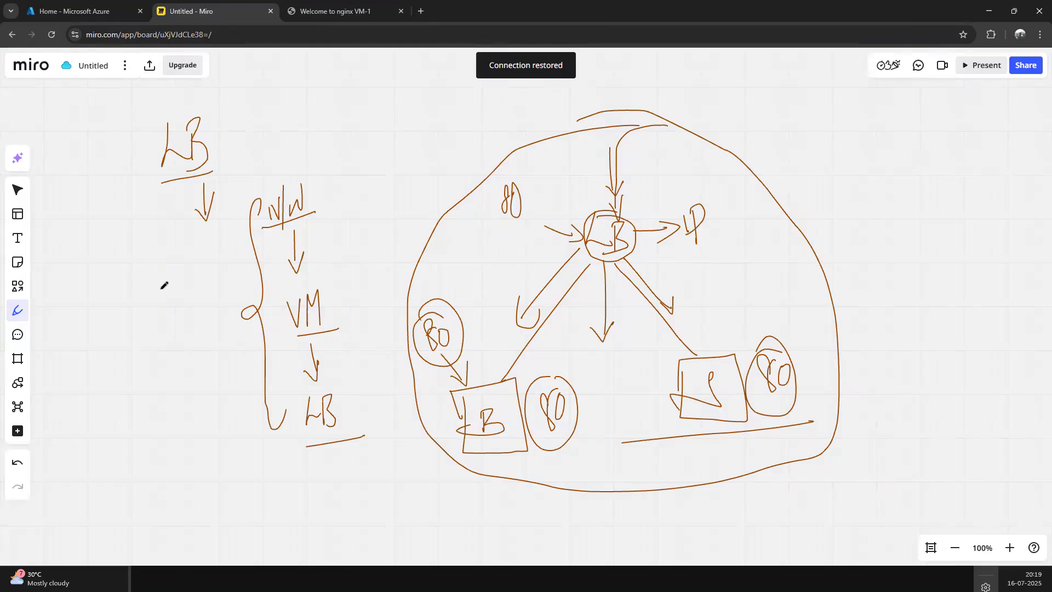
pyautogui.moveTo(90, 367)
pyautogui.mouseDown()
pyautogui.moveTo(99, 313)
pyautogui.moveTo(110, 336)
pyautogui.moveTo(148, 335)
pyautogui.moveTo(156, 309)
pyautogui.moveTo(163, 351)
pyautogui.moveTo(184, 329)
pyautogui.moveTo(193, 346)
pyautogui.mouseUp()
pyautogui.moveTo(105, 389)
pyautogui.mouseDown()
pyautogui.moveTo(187, 363)
pyautogui.moveTo(153, 435)
pyautogui.moveTo(160, 408)
pyautogui.mouseUp()
pyautogui.moveTo(137, 463)
pyautogui.mouseDown()
pyautogui.moveTo(170, 462)
pyautogui.moveTo(172, 445)
pyautogui.moveTo(177, 483)
pyautogui.mouseUp()
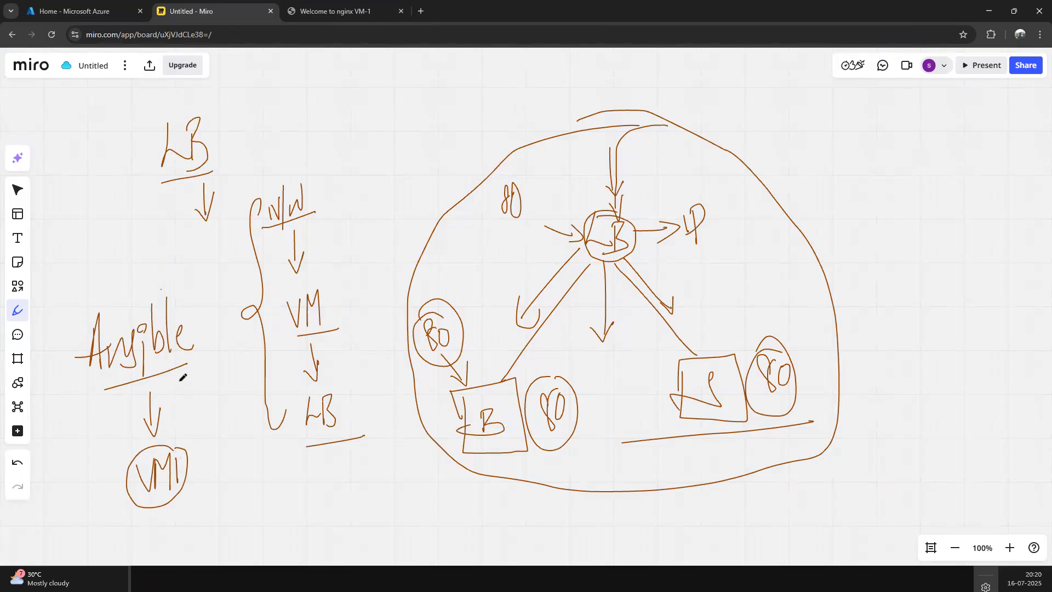
pyautogui.moveTo(174, 287)
pyautogui.mouseDown()
pyautogui.moveTo(127, 277)
pyautogui.moveTo(106, 399)
pyautogui.moveTo(194, 296)
pyautogui.moveTo(136, 290)
pyautogui.mouseUp()
pyautogui.moveTo(179, 364)
pyautogui.mouseDown()
pyautogui.moveTo(241, 438)
pyautogui.moveTo(256, 430)
pyautogui.mouseUp()
pyautogui.moveTo(236, 482); pyautogui.dragTo(262, 478)
pyautogui.moveTo(269, 516)
pyautogui.mouseDown()
pyautogui.moveTo(280, 485)
pyautogui.moveTo(284, 516)
pyautogui.moveTo(325, 494)
pyautogui.moveTo(317, 507)
pyautogui.mouseUp()
pyautogui.moveTo(330, 489)
pyautogui.mouseDown()
pyautogui.moveTo(352, 500)
pyautogui.moveTo(285, 466)
pyautogui.mouseUp()
pyautogui.moveTo(56, 359); pyautogui.dragTo(99, 313)
# Step: Write an underlined 'Code' above Ansible
pyautogui.moveTo(91, 216); pyautogui.dragTo(94, 257)
pyautogui.moveTo(109, 207); pyautogui.dragTo(101, 267)
pyautogui.moveTo(114, 257); pyautogui.dragTo(123, 264)
pyautogui.moveTo(82, 296); pyautogui.dragTo(126, 274)
pyautogui.moveTo(84, 299); pyautogui.dragTo(136, 286)
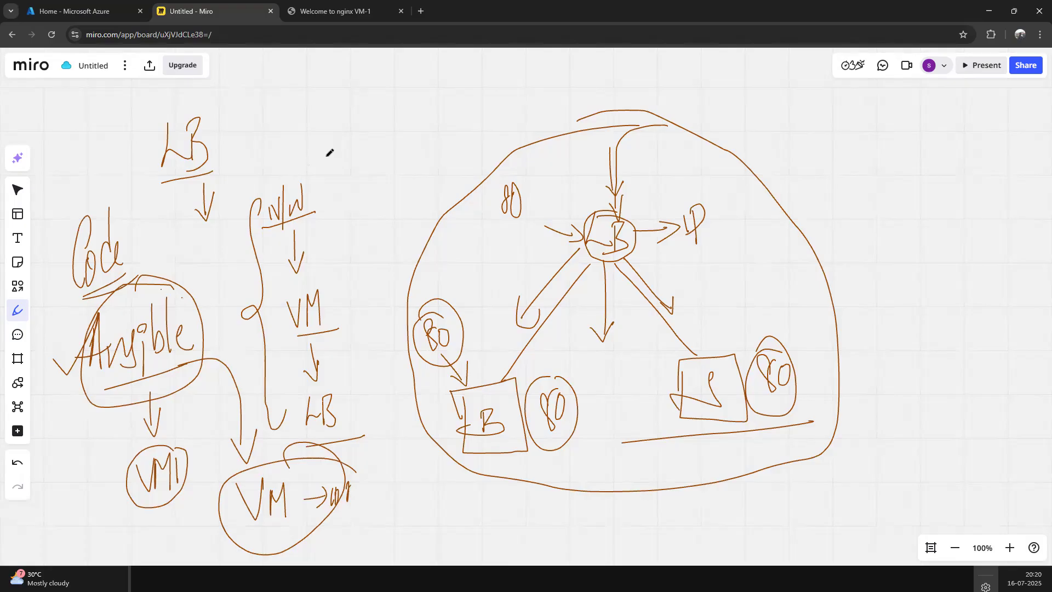
# Step: Write a circled 'LB' and a circled 'App Gateway' above the load balancer diagram
pyautogui.moveTo(344, 118)
pyautogui.mouseDown()
pyautogui.moveTo(356, 161)
pyautogui.moveTo(342, 160)
pyautogui.moveTo(357, 174)
pyautogui.moveTo(403, 115)
pyautogui.moveTo(412, 164)
pyautogui.moveTo(518, 134)
pyautogui.moveTo(529, 112)
pyautogui.moveTo(548, 140)
pyautogui.moveTo(549, 172)
pyautogui.mouseUp()
pyautogui.moveTo(391, 189); pyautogui.dragTo(558, 155)
pyautogui.click(569, 145)
pyautogui.moveTo(574, 115)
pyautogui.mouseDown()
pyautogui.moveTo(423, 102)
pyautogui.moveTo(483, 175)
pyautogui.moveTo(574, 114)
pyautogui.moveTo(552, 89)
pyautogui.mouseUp()
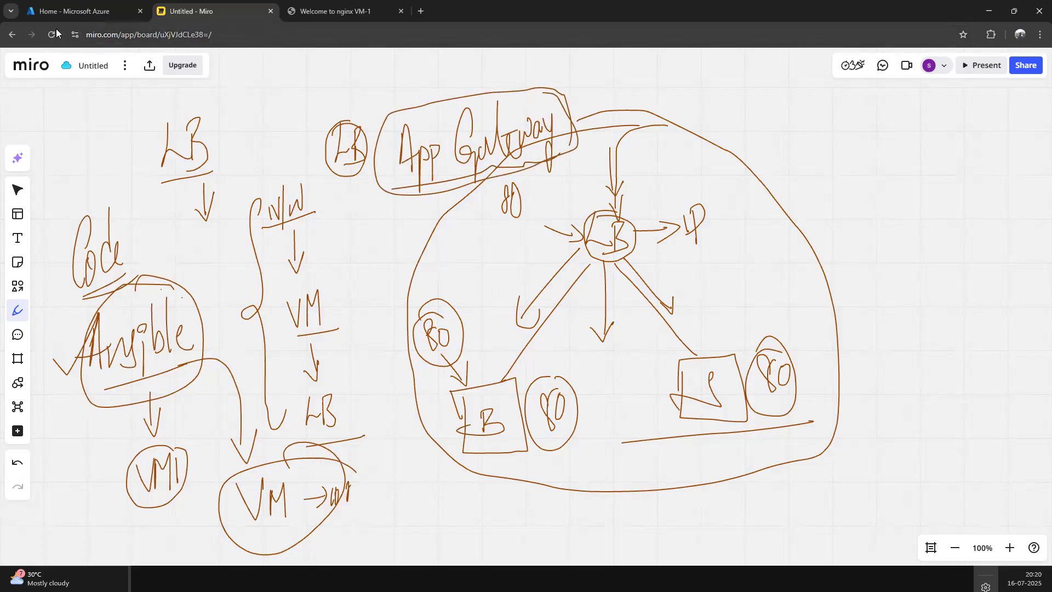
pyautogui.click(75, 11)
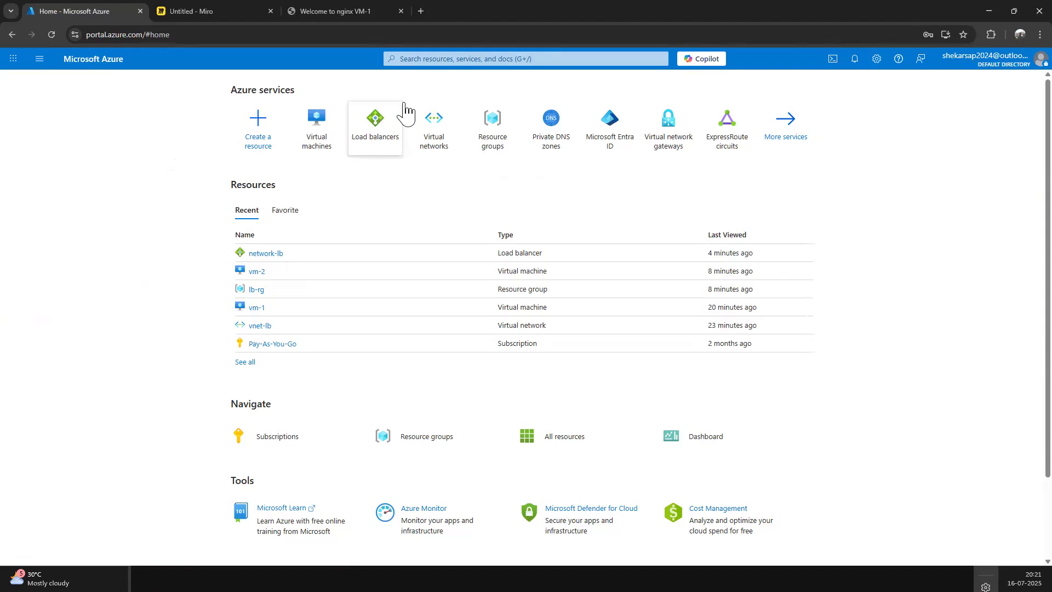
# Step: Search the portal for 'traffic' and open the empty Traffic Manager profiles page
pyautogui.click(428, 61)
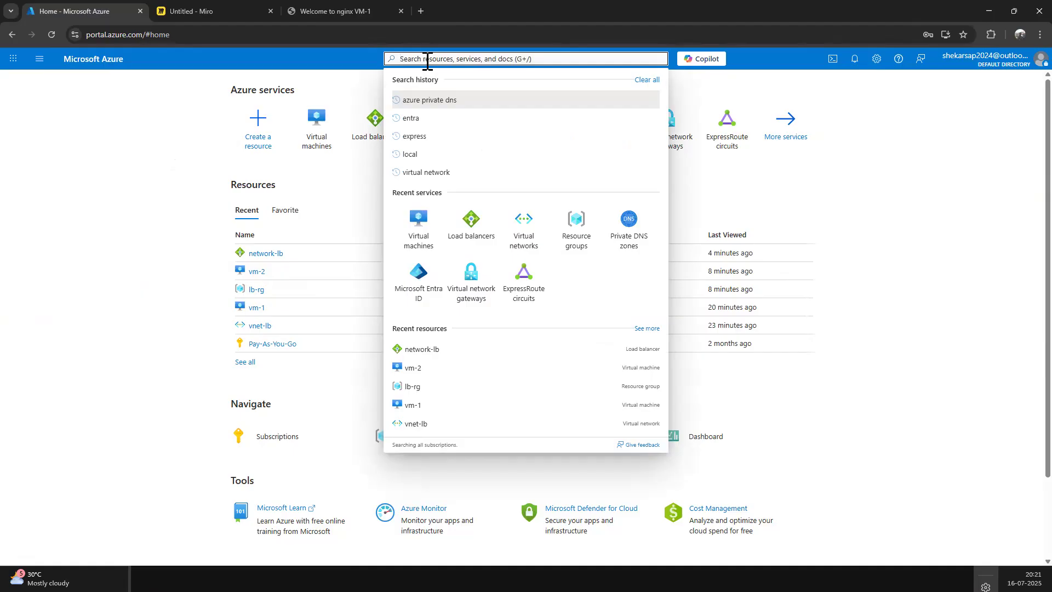
pyautogui.write('traffic')
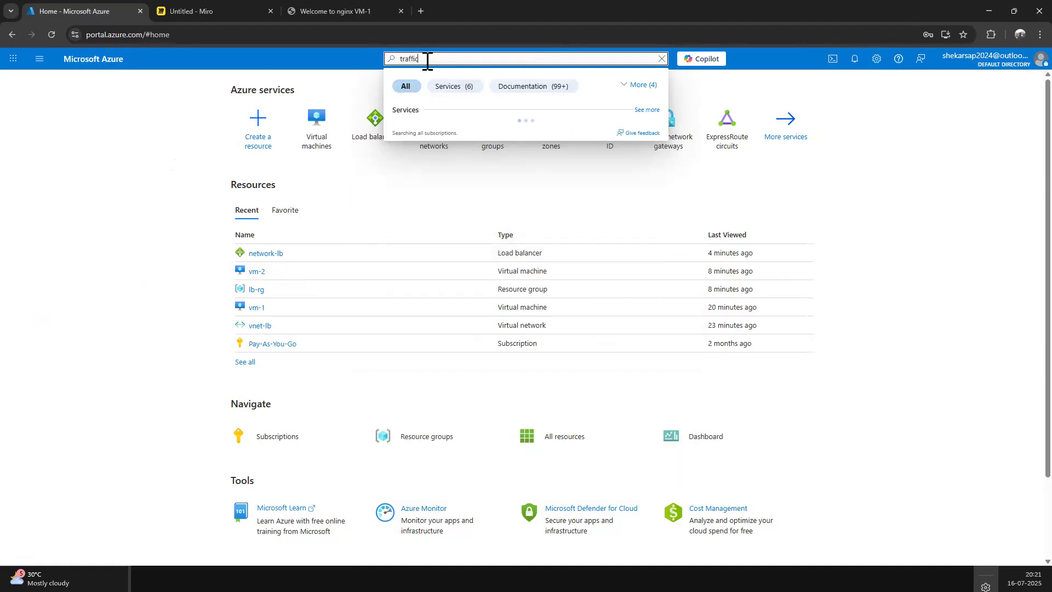
pyautogui.click(450, 130)
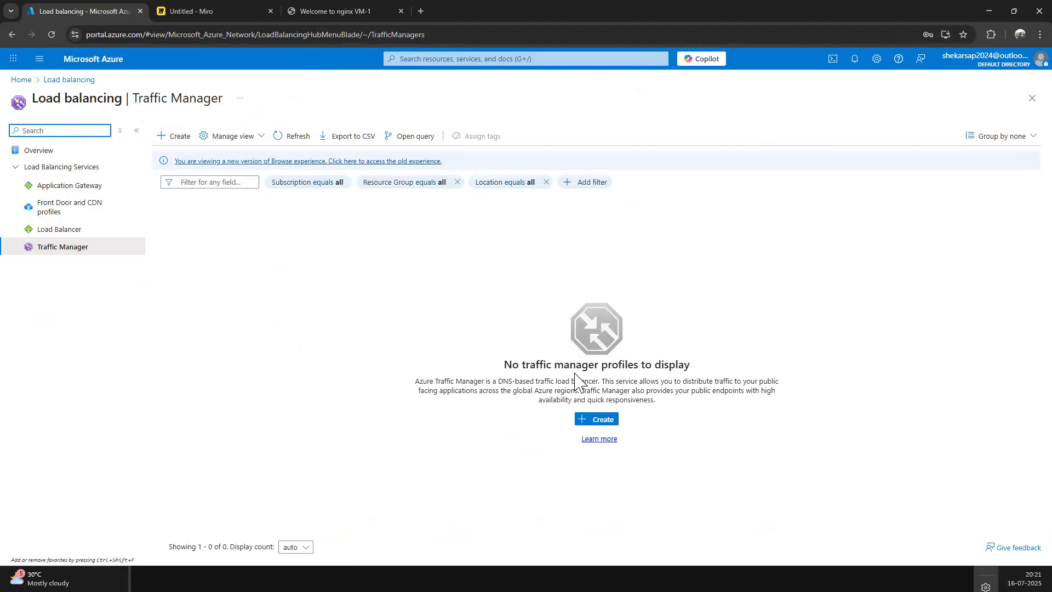
pyautogui.moveTo(416, 384); pyautogui.dragTo(780, 394)
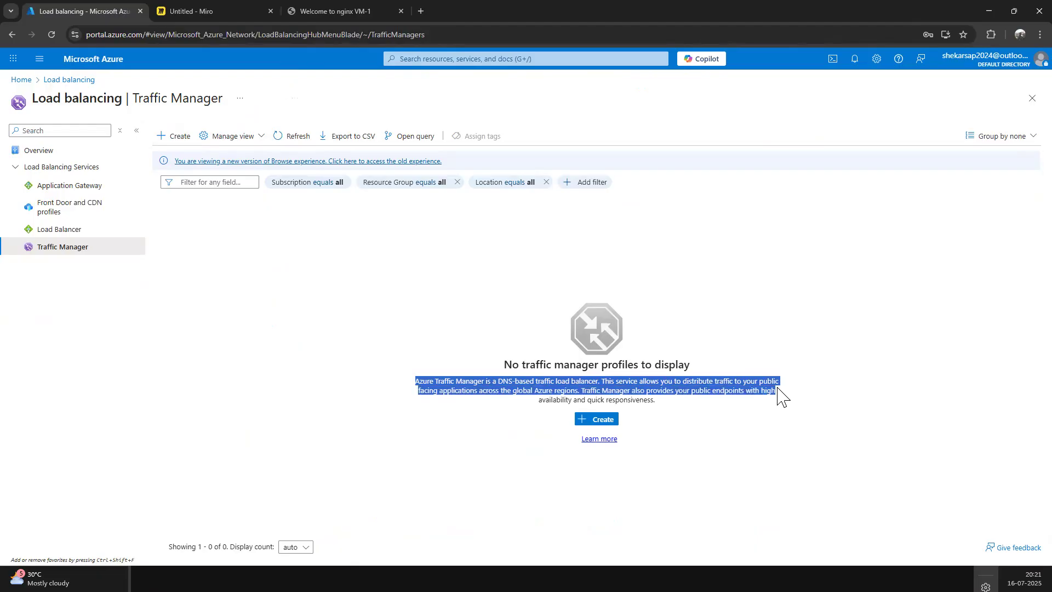
pyautogui.click(223, 14)
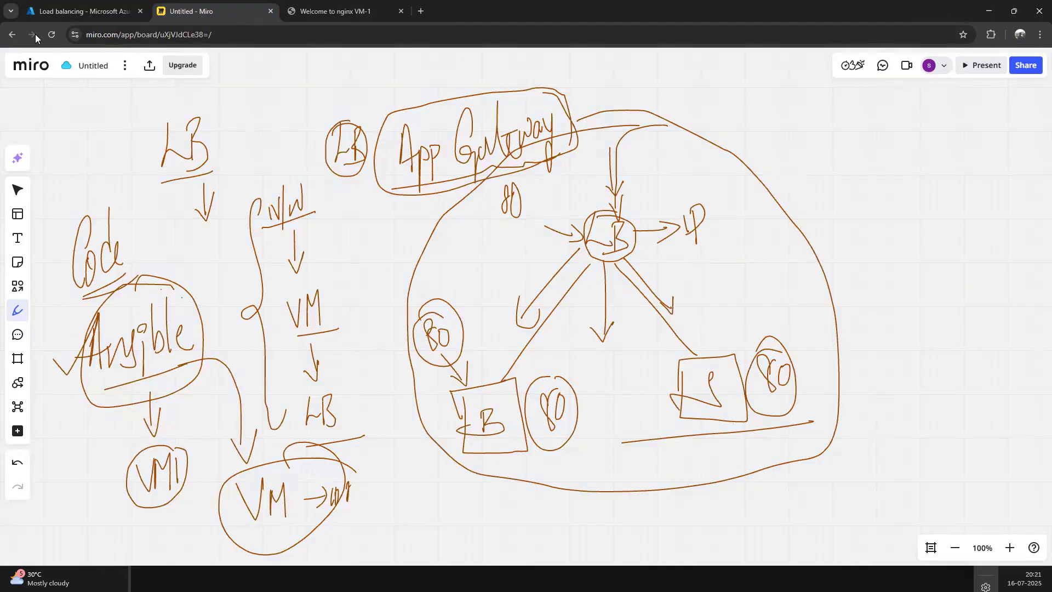
# Step: In empty board space, draw an LB box labelled 'India' on the right
pyautogui.click(67, 12)
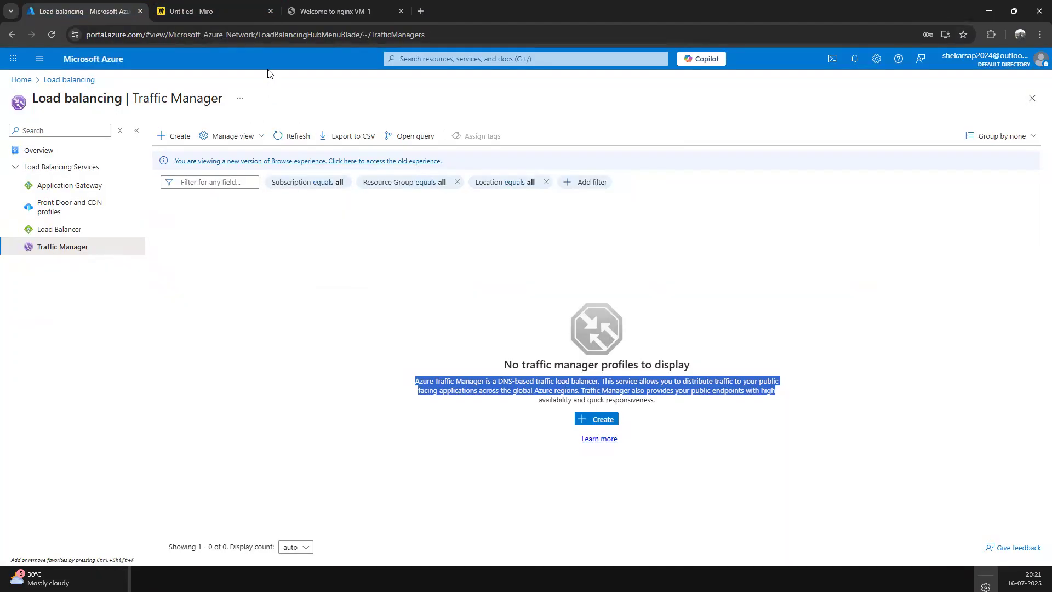
pyautogui.click(254, 11)
pyautogui.scroll(-10, 528, 315)
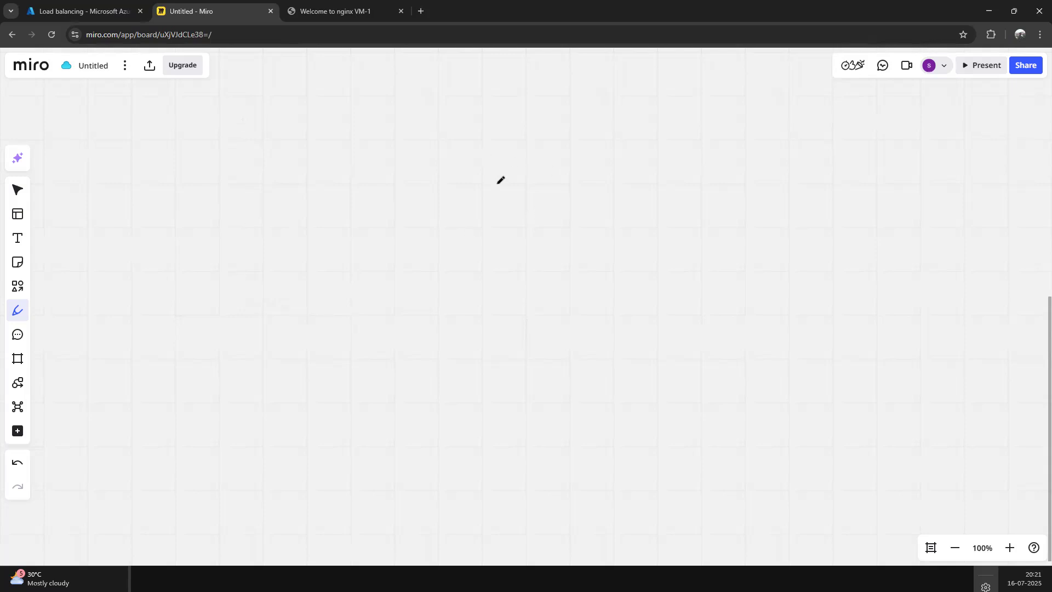
pyautogui.moveTo(524, 139)
pyautogui.mouseDown()
pyautogui.moveTo(537, 159)
pyautogui.moveTo(554, 151)
pyautogui.moveTo(545, 160)
pyautogui.moveTo(561, 166)
pyautogui.moveTo(552, 124)
pyautogui.moveTo(519, 134)
pyautogui.mouseUp()
pyautogui.moveTo(530, 186)
pyautogui.mouseDown()
pyautogui.moveTo(530, 219)
pyautogui.moveTo(547, 204)
pyautogui.moveTo(575, 218)
pyautogui.mouseUp()
pyautogui.moveTo(573, 189); pyautogui.dragTo(608, 208)
# Step: Draw a second 'LB' box on the left with a 'Prod' London label above it
pyautogui.moveTo(220, 146)
pyautogui.mouseDown()
pyautogui.moveTo(218, 178)
pyautogui.moveTo(265, 149)
pyautogui.moveTo(220, 145)
pyautogui.moveTo(252, 176)
pyautogui.moveTo(258, 159)
pyautogui.moveTo(241, 177)
pyautogui.mouseUp()
pyautogui.moveTo(214, 212)
pyautogui.mouseDown()
pyautogui.moveTo(199, 247)
pyautogui.moveTo(263, 205)
pyautogui.moveTo(286, 240)
pyautogui.mouseUp()
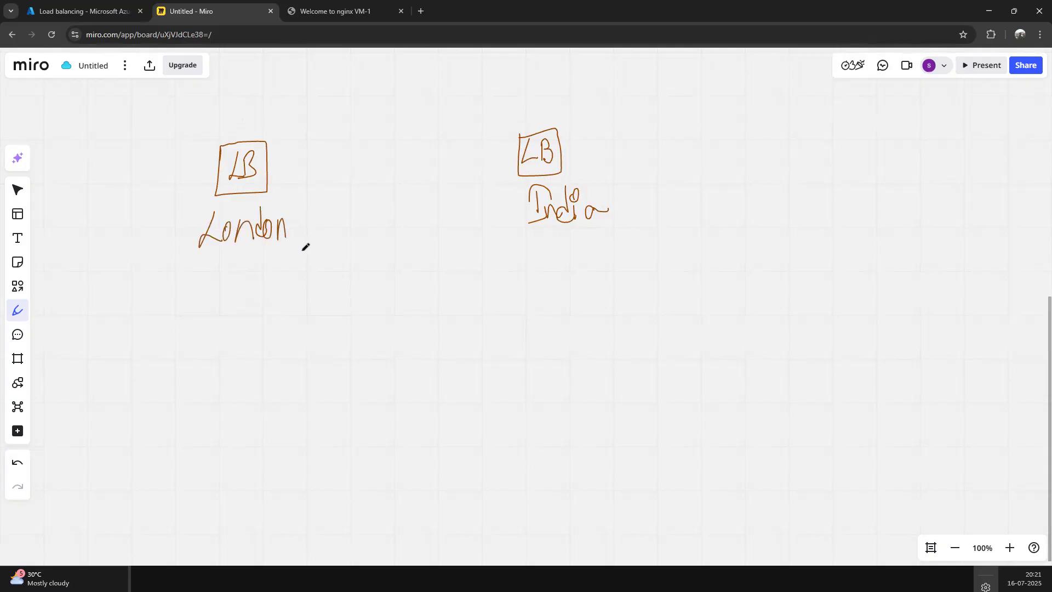
pyautogui.moveTo(196, 104)
pyautogui.mouseDown()
pyautogui.moveTo(194, 143)
pyautogui.moveTo(198, 118)
pyautogui.moveTo(222, 134)
pyautogui.mouseUp()
pyautogui.moveTo(247, 91); pyautogui.dragTo(237, 132)
pyautogui.moveTo(250, 121); pyautogui.dragTo(249, 133)
pyautogui.click(250, 117)
# Step: Label the right box 'DR' and draw a 'DNS' box at the top of the diagram
pyautogui.moveTo(530, 104)
pyautogui.mouseDown()
pyautogui.moveTo(529, 131)
pyautogui.moveTo(539, 130)
pyautogui.mouseUp()
pyautogui.moveTo(548, 98)
pyautogui.mouseDown()
pyautogui.moveTo(550, 124)
pyautogui.moveTo(551, 110)
pyautogui.moveTo(568, 116)
pyautogui.mouseUp()
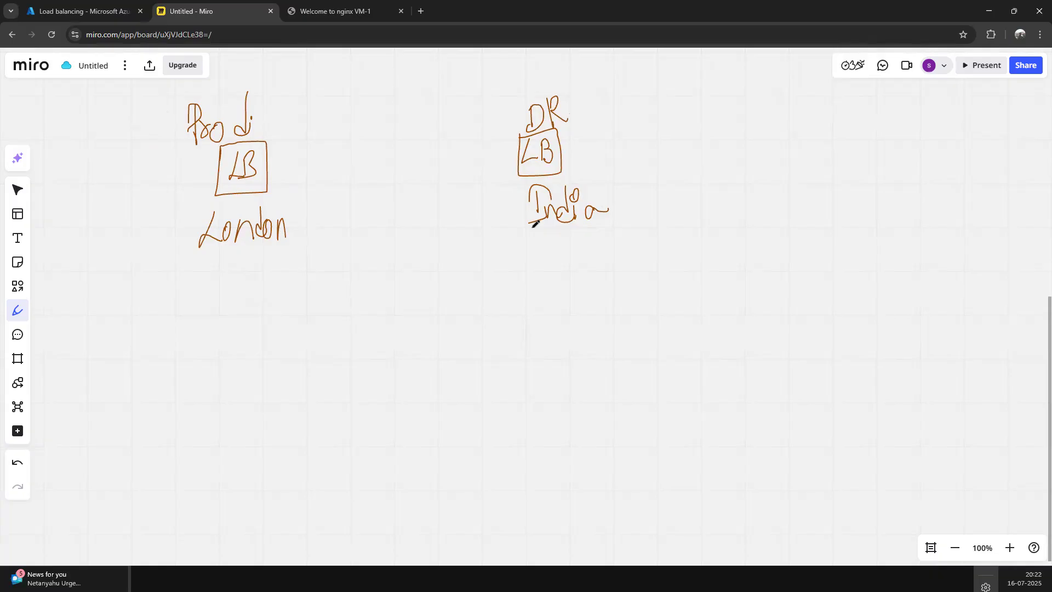
pyautogui.moveTo(356, 71)
pyautogui.mouseDown()
pyautogui.moveTo(357, 103)
pyautogui.moveTo(404, 61)
pyautogui.moveTo(368, 55)
pyautogui.moveTo(359, 60)
pyautogui.moveTo(432, 86)
pyautogui.moveTo(442, 62)
pyautogui.moveTo(474, 97)
pyautogui.mouseUp()
pyautogui.moveTo(355, 109)
pyautogui.mouseDown()
pyautogui.moveTo(356, 136)
pyautogui.moveTo(394, 127)
pyautogui.moveTo(362, 143)
pyautogui.moveTo(284, 104)
pyautogui.moveTo(249, 139)
pyautogui.mouseUp()
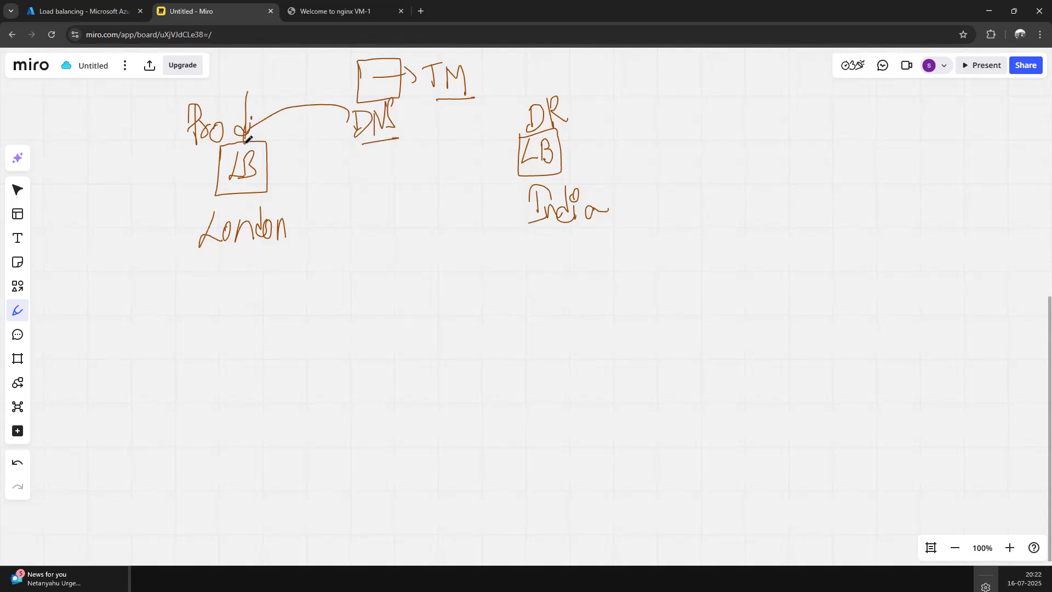
# Step: Draw an arrow from DNS to the DR LB and cross out the London LB box
pyautogui.moveTo(405, 102)
pyautogui.mouseDown()
pyautogui.moveTo(446, 87)
pyautogui.moveTo(519, 137)
pyautogui.moveTo(525, 123)
pyautogui.mouseUp()
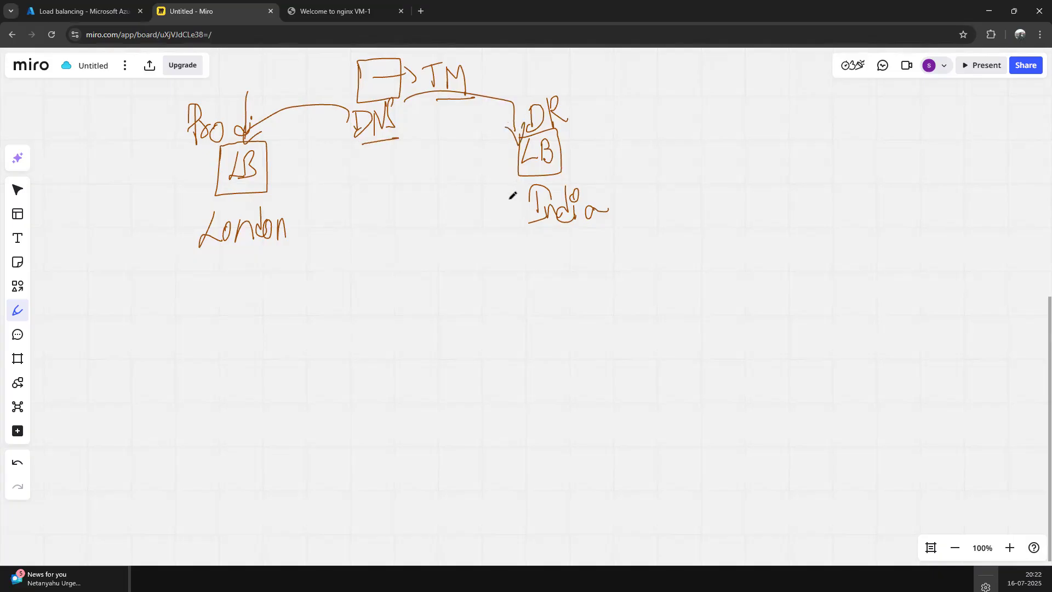
pyautogui.moveTo(236, 127); pyautogui.dragTo(271, 192)
pyautogui.moveTo(271, 128); pyautogui.dragTo(211, 207)
# Step: Switch the pen to dark green and draw arrows from DNS/TM toward the London and India LBs
pyautogui.click(18, 311)
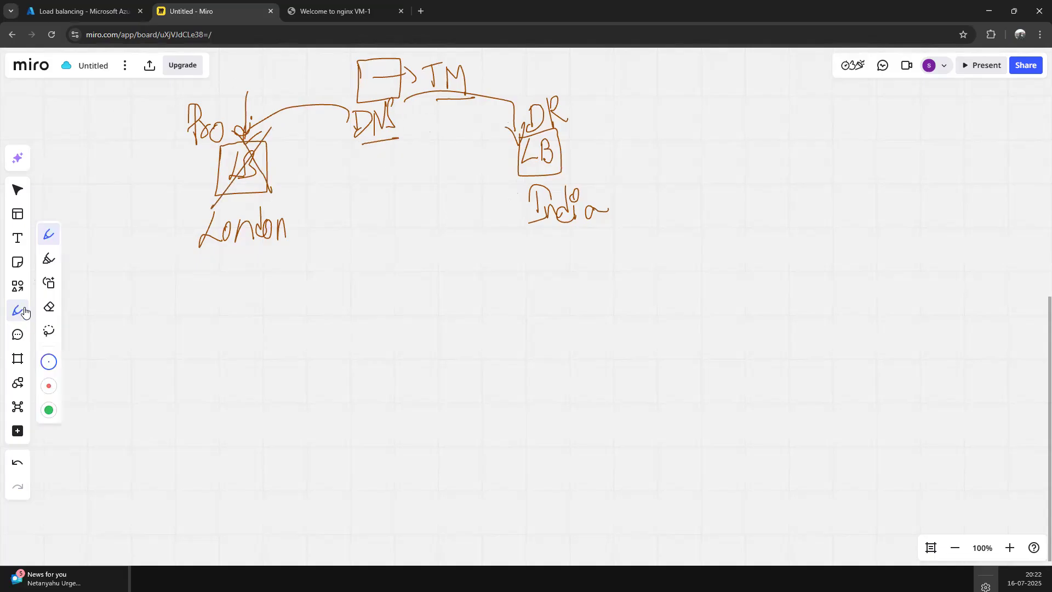
pyautogui.click(49, 362)
pyautogui.click(133, 415)
pyautogui.moveTo(395, 113); pyautogui.dragTo(468, 111)
pyautogui.moveTo(283, 148)
pyautogui.mouseDown()
pyautogui.moveTo(315, 132)
pyautogui.moveTo(303, 153)
pyautogui.mouseUp()
pyautogui.moveTo(420, 131); pyautogui.dragTo(509, 148)
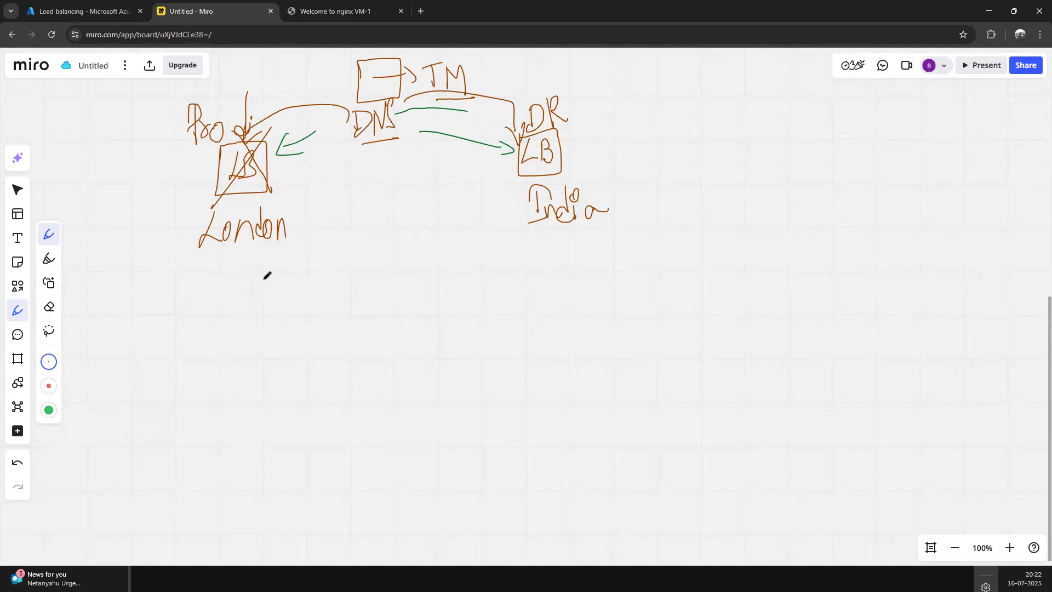
# Step: Add green 'NB→LB' and 'LB' notes with circled 1s under London and India
pyautogui.moveTo(258, 293)
pyautogui.mouseDown()
pyautogui.moveTo(274, 278)
pyautogui.moveTo(272, 258)
pyautogui.moveTo(294, 282)
pyautogui.moveTo(293, 258)
pyautogui.moveTo(329, 272)
pyautogui.moveTo(343, 258)
pyautogui.moveTo(342, 278)
pyautogui.mouseUp()
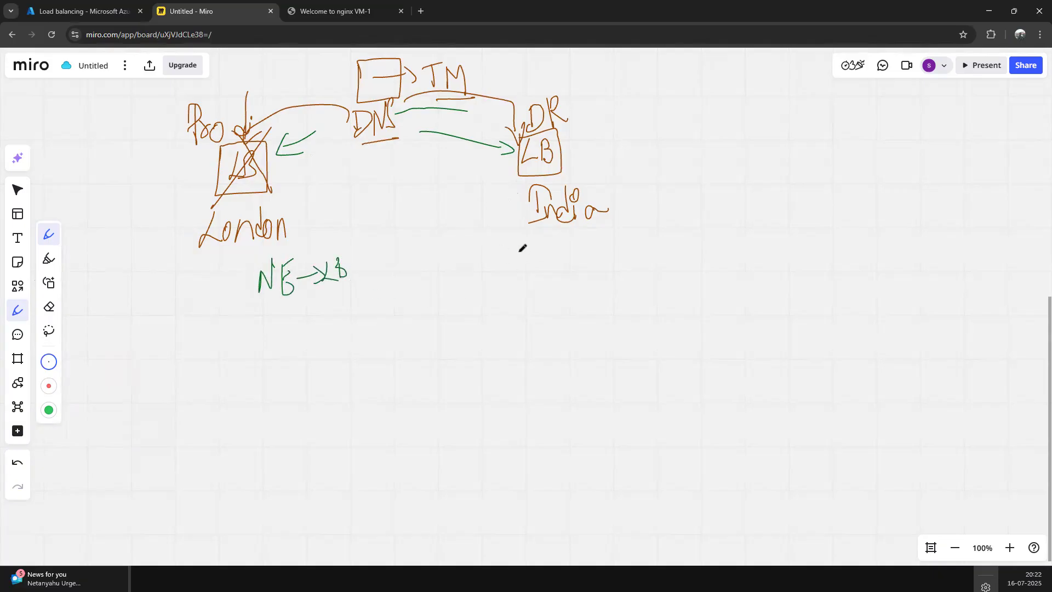
pyautogui.moveTo(543, 241)
pyautogui.mouseDown()
pyautogui.moveTo(552, 263)
pyautogui.moveTo(565, 241)
pyautogui.moveTo(563, 263)
pyautogui.mouseUp()
pyautogui.moveTo(332, 308)
pyautogui.mouseDown()
pyautogui.moveTo(335, 327)
pyautogui.moveTo(338, 306)
pyautogui.mouseUp()
pyautogui.moveTo(340, 239)
pyautogui.mouseDown()
pyautogui.moveTo(348, 269)
pyautogui.moveTo(338, 238)
pyautogui.mouseUp()
pyautogui.moveTo(563, 285)
pyautogui.mouseDown()
pyautogui.moveTo(563, 304)
pyautogui.moveTo(574, 285)
pyautogui.mouseUp()
pyautogui.moveTo(575, 224)
pyautogui.mouseDown()
pyautogui.moveTo(545, 245)
pyautogui.moveTo(577, 227)
pyautogui.moveTo(574, 248)
pyautogui.mouseUp()
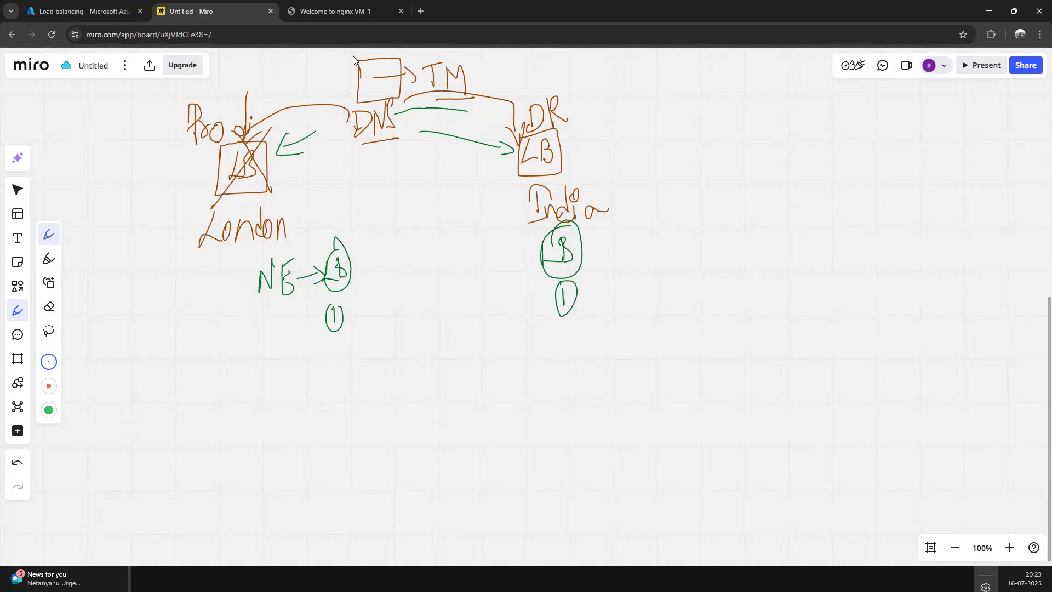
pyautogui.click(82, 7)
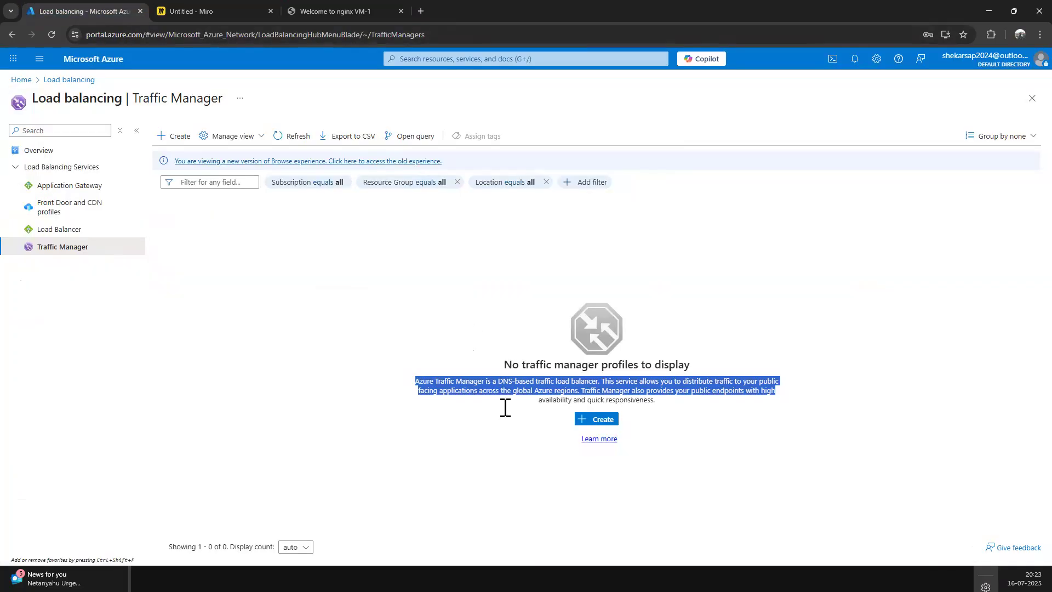
# Step: Create Traffic Manager profile 'demohkjbkjbknb' with Performance routing and proceed to Review + Create
pyautogui.click(597, 428)
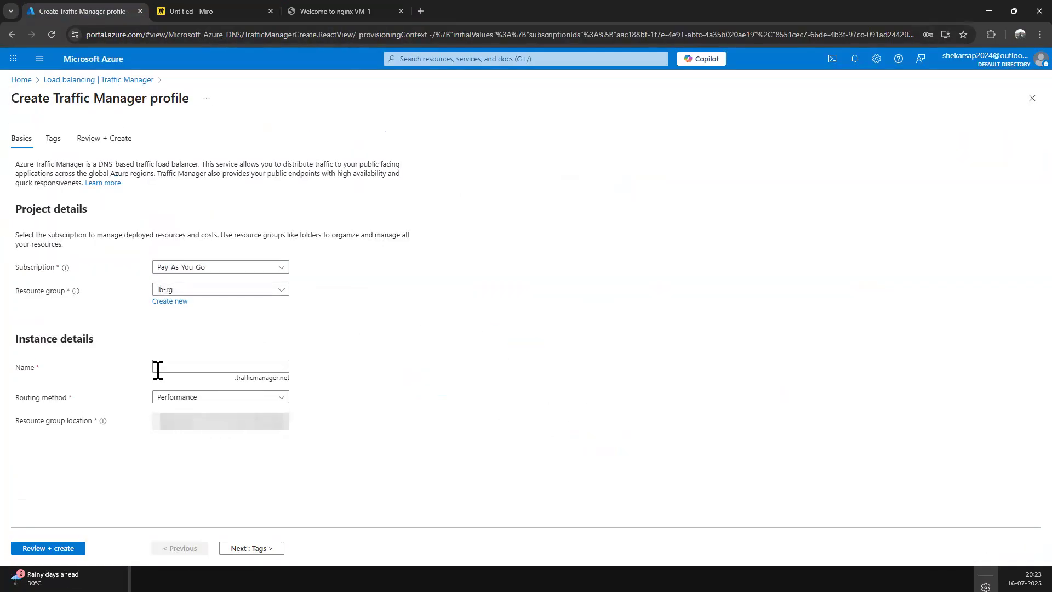
pyautogui.click(204, 368)
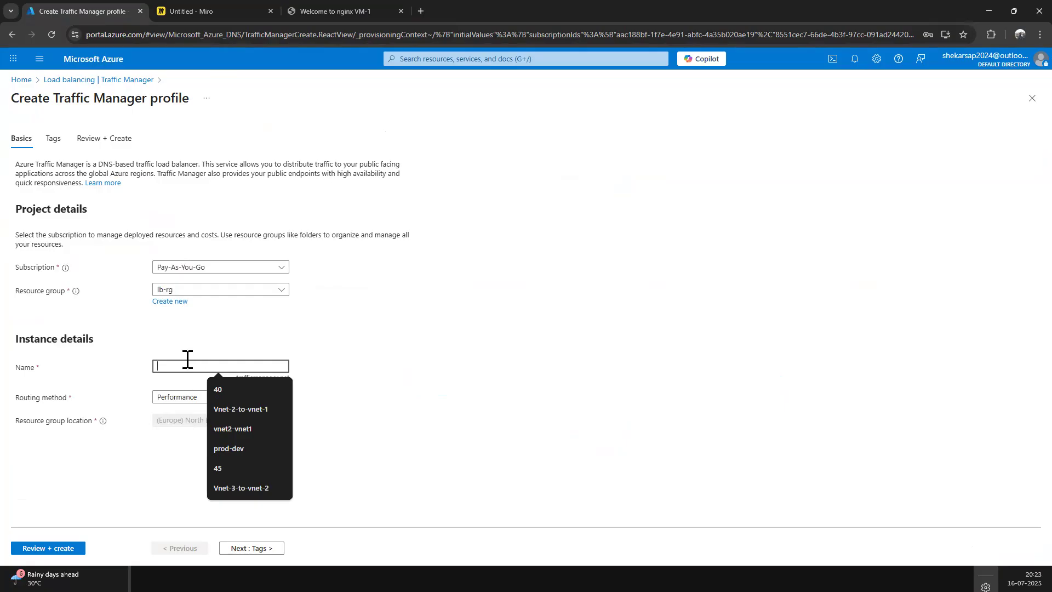
pyautogui.write('demo')
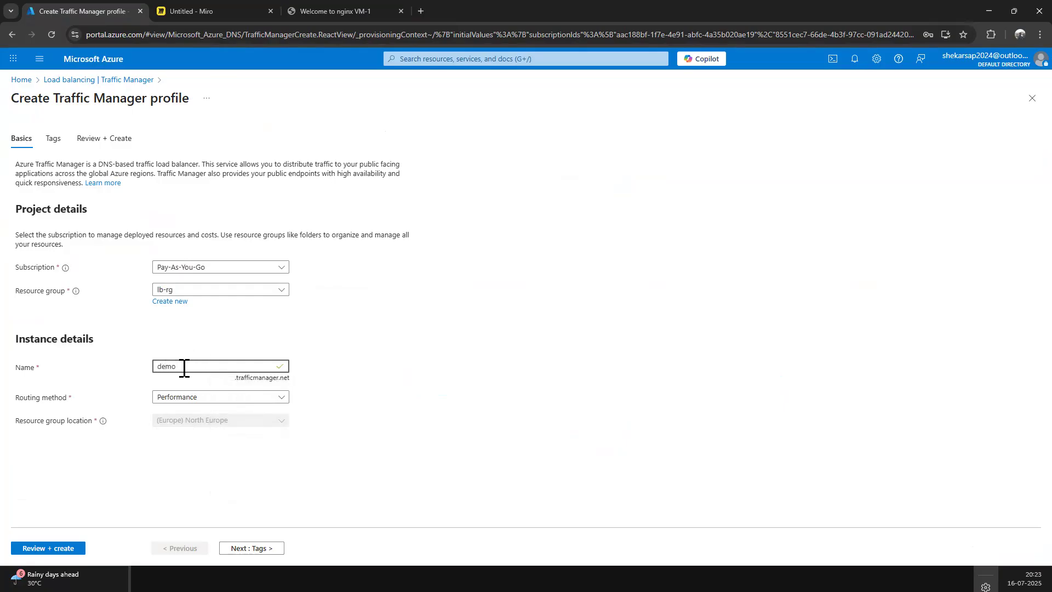
pyautogui.click(351, 419)
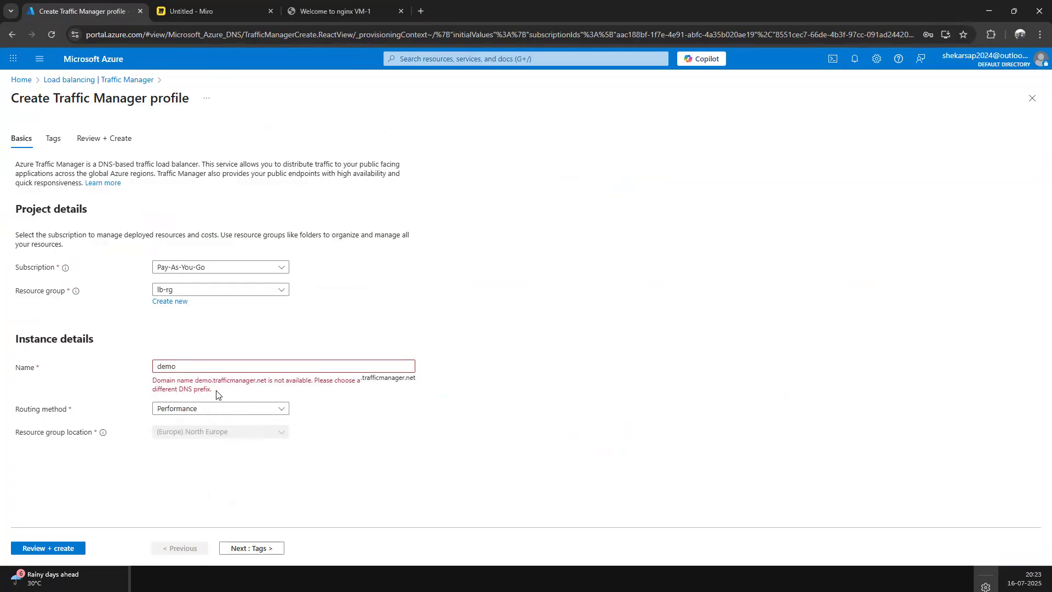
pyautogui.click(194, 366)
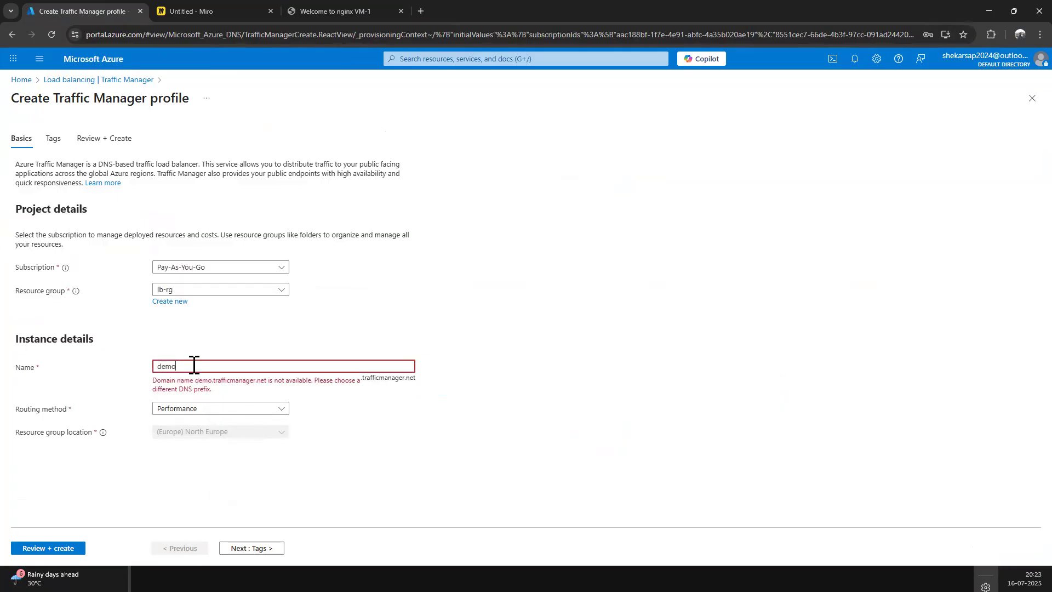
pyautogui.write('hkjbkjbknb')
pyautogui.click(442, 363)
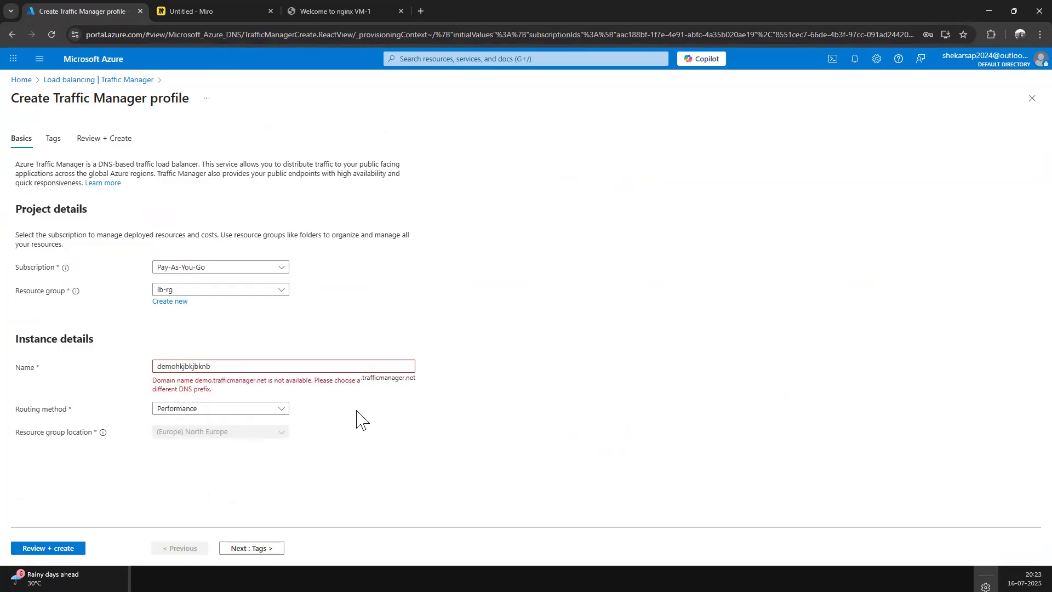
pyautogui.doubleClick(220, 361)
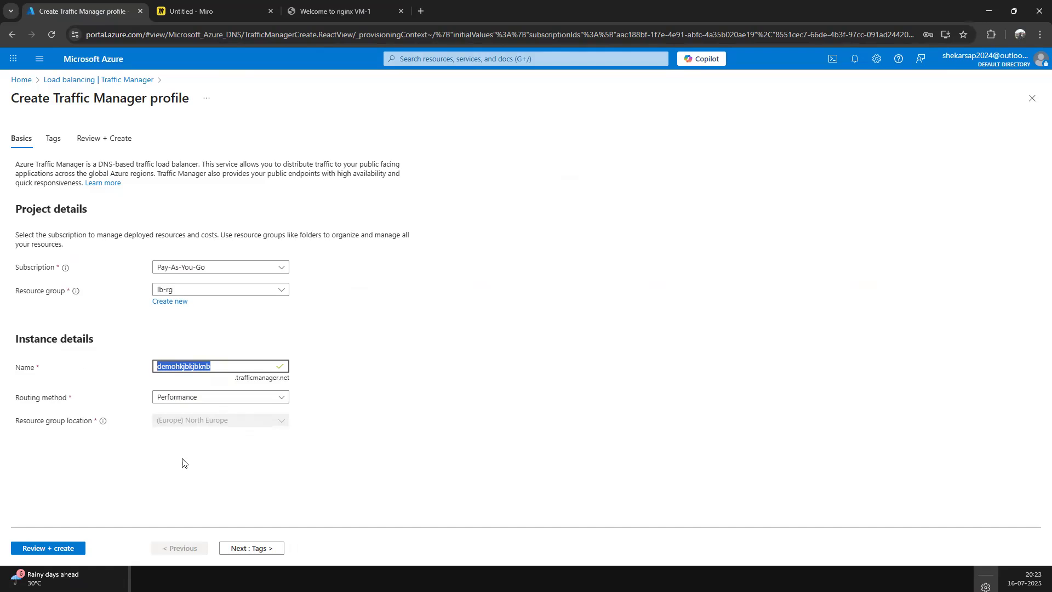
pyautogui.click(258, 549)
pyautogui.click(291, 550)
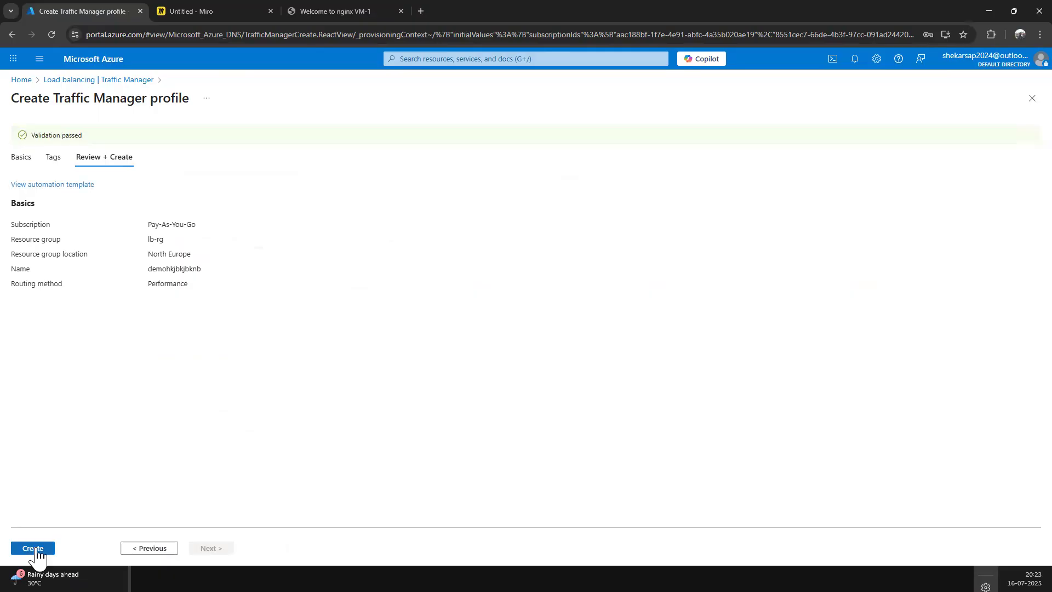
# Step: Create the demohkjbkjbknb Traffic Manager profile and wait for deployment to complete
pyautogui.click(34, 549)
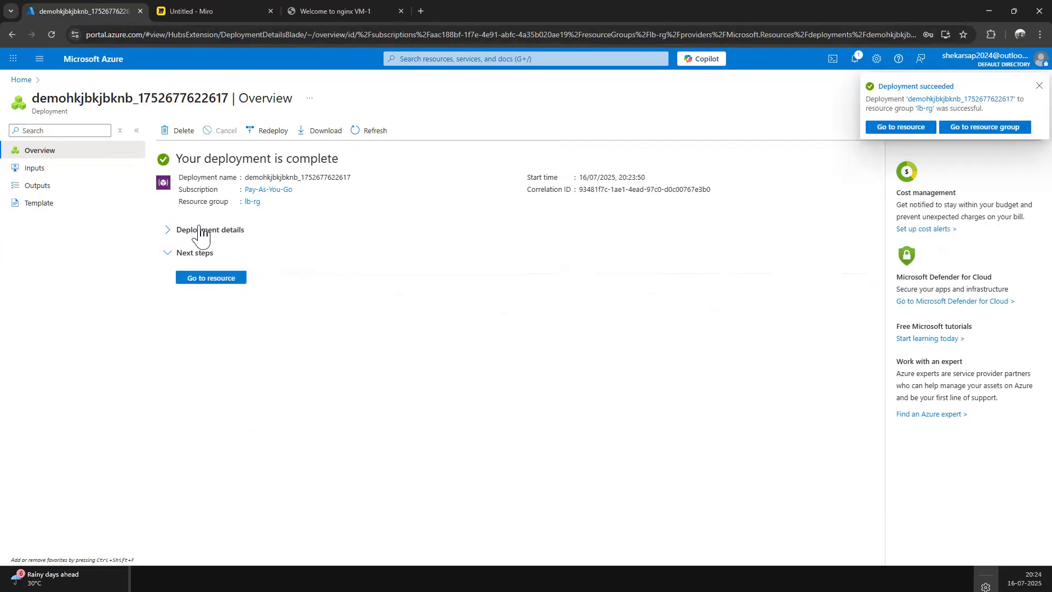
# Step: Go to the demohkjbkjbknb profile's Endpoints and start adding an endpoint
pyautogui.click(210, 279)
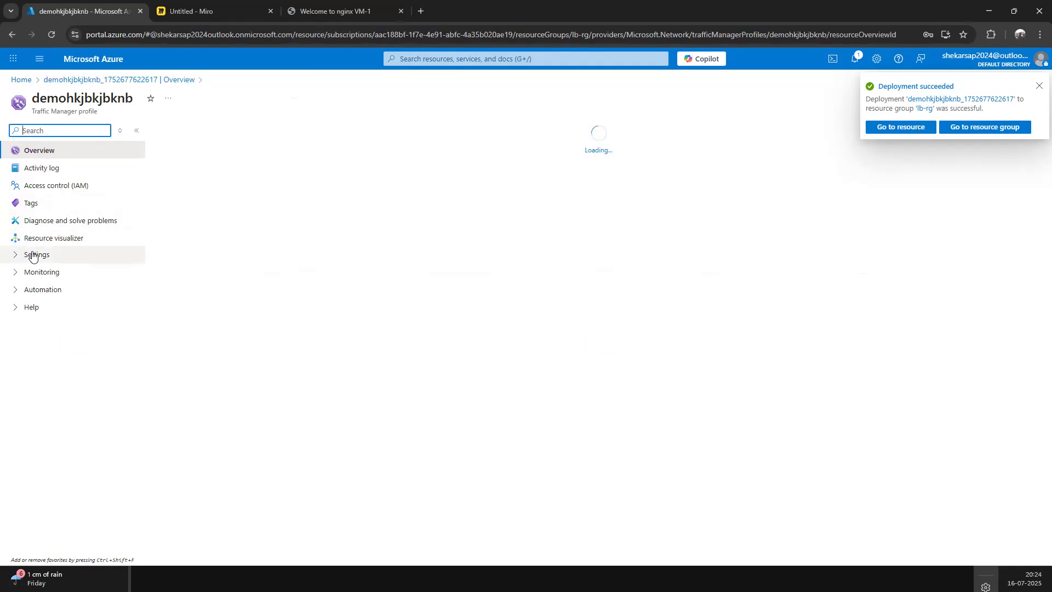
pyautogui.click(34, 255)
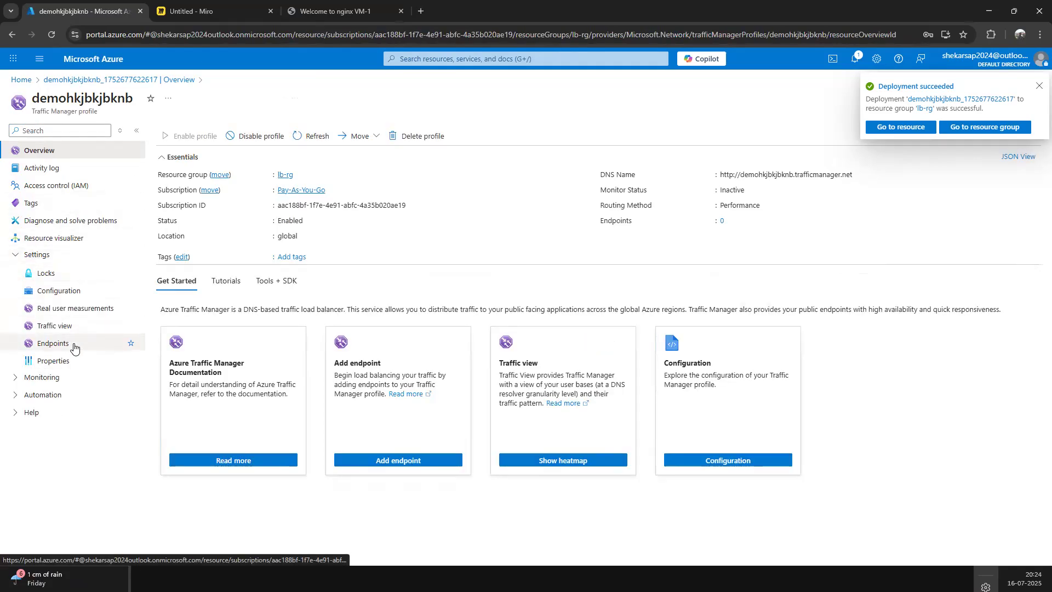
pyautogui.click(71, 344)
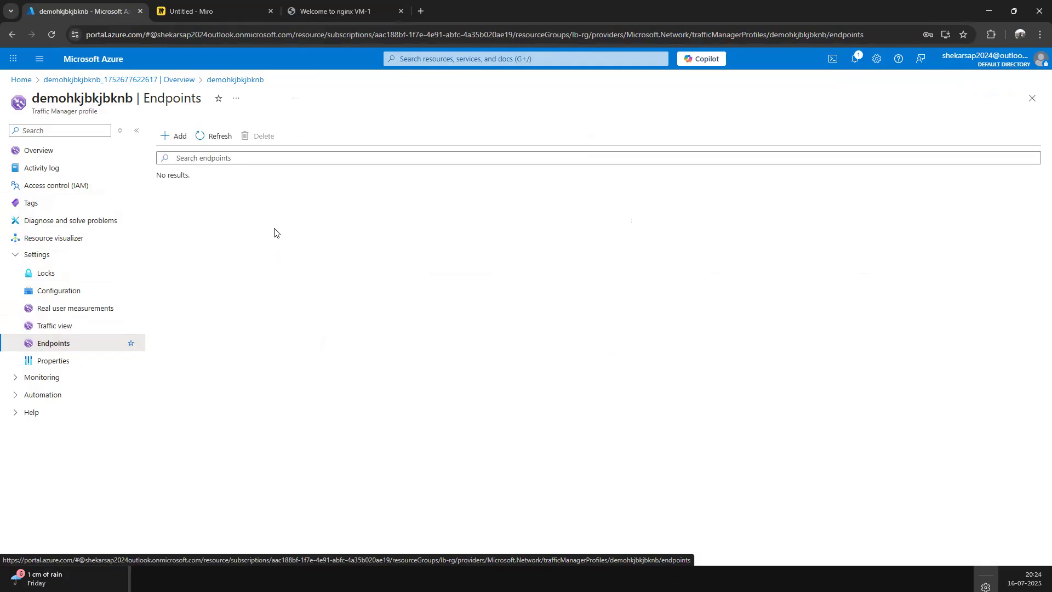
pyautogui.click(176, 137)
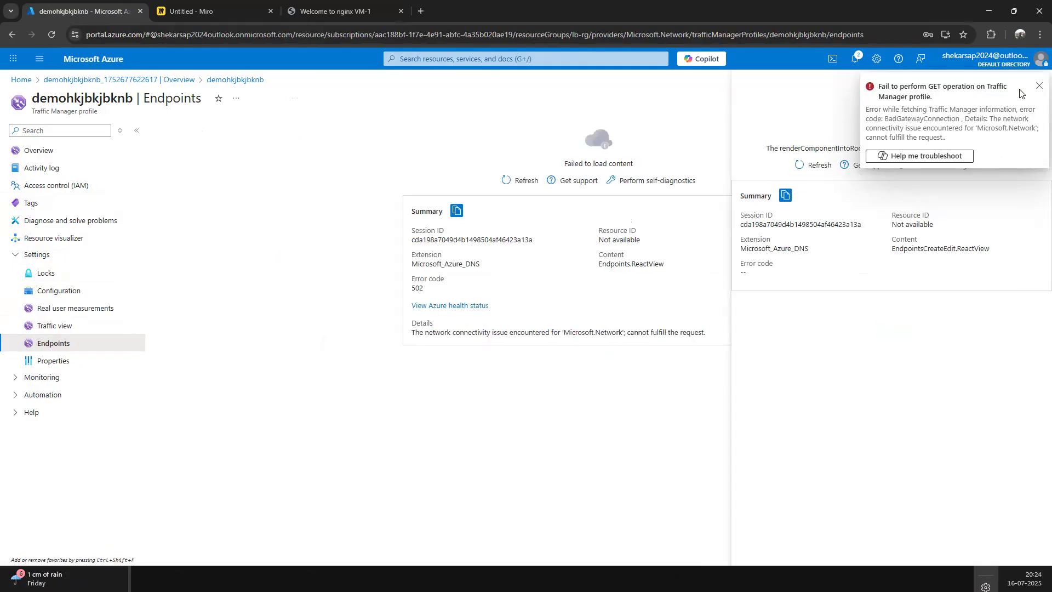
# Step: Dismiss the failed add-endpoint error and panel, then open the profile's Configuration
pyautogui.click(1038, 86)
pyautogui.moveTo(769, 150); pyautogui.dragTo(1022, 160)
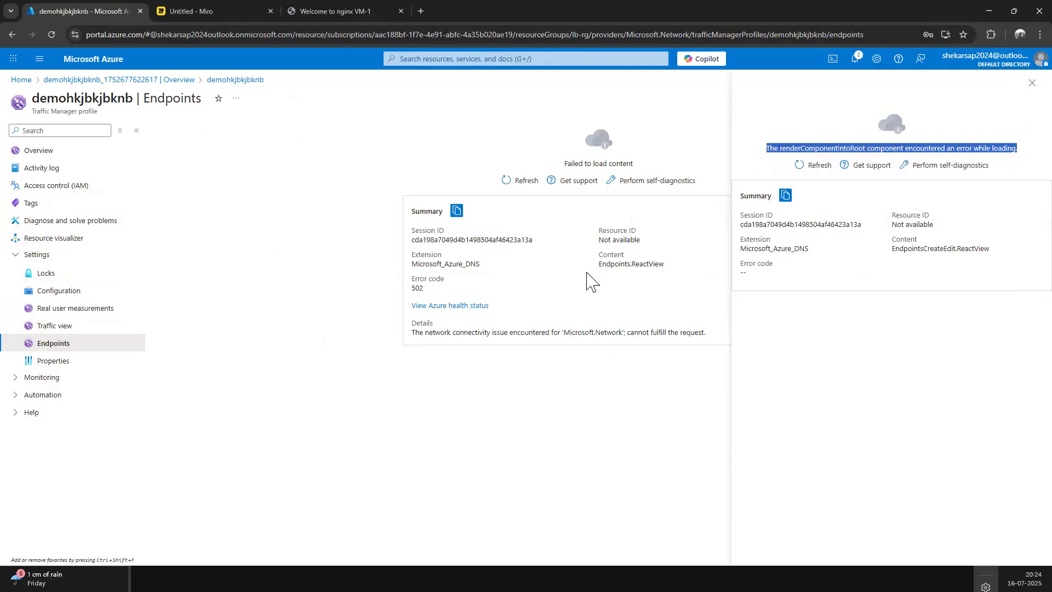
pyautogui.click(784, 175)
pyautogui.click(1032, 84)
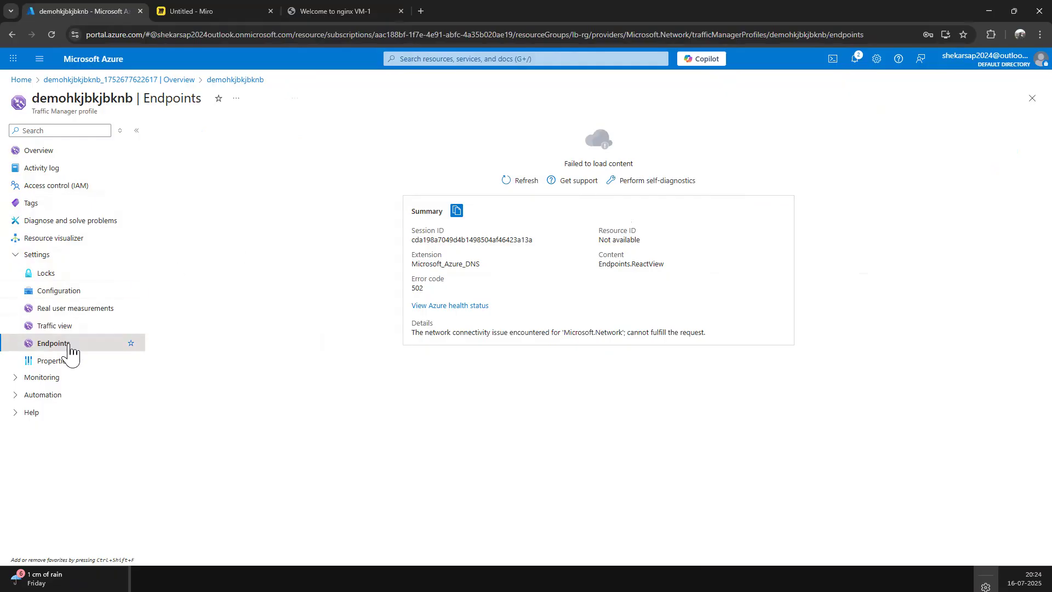
pyautogui.click(59, 291)
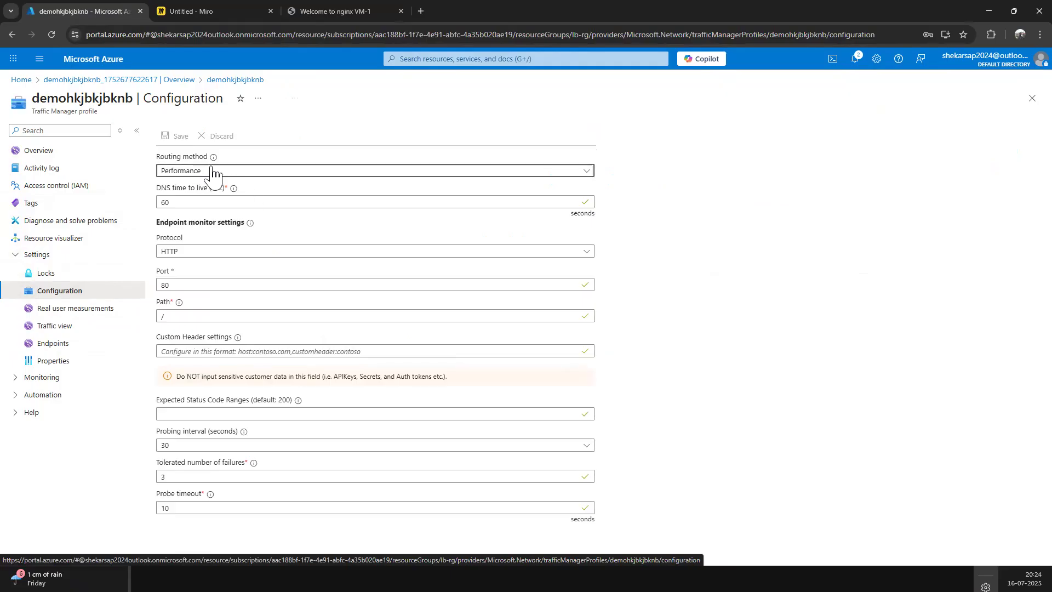
# Step: Change the routing method to Geographic, save it, and reopen the Add endpoint form
pyautogui.click(212, 171)
pyautogui.click(196, 248)
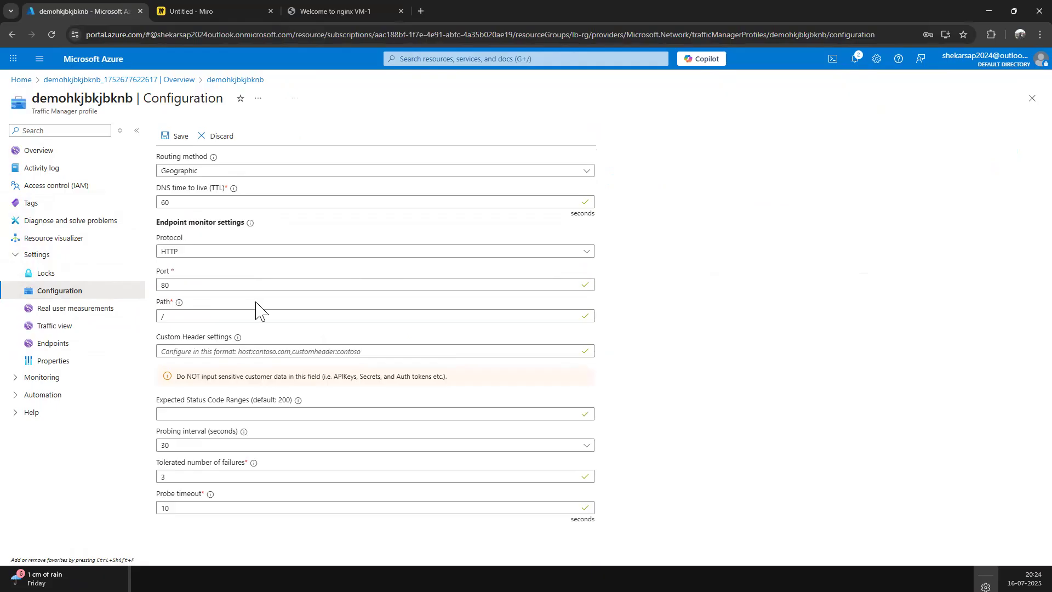
pyautogui.click(224, 350)
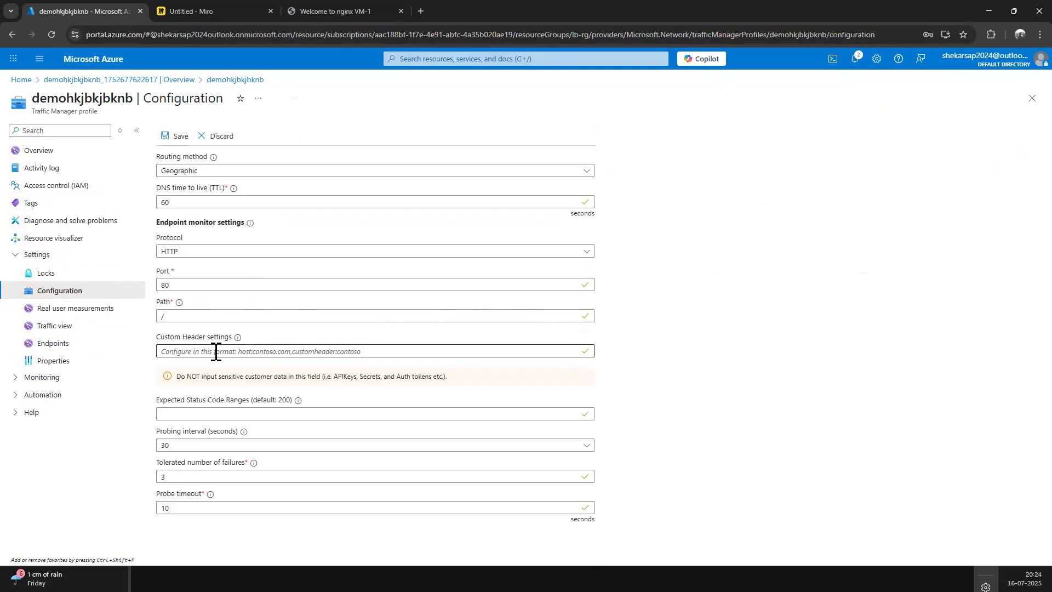
pyautogui.click(278, 227)
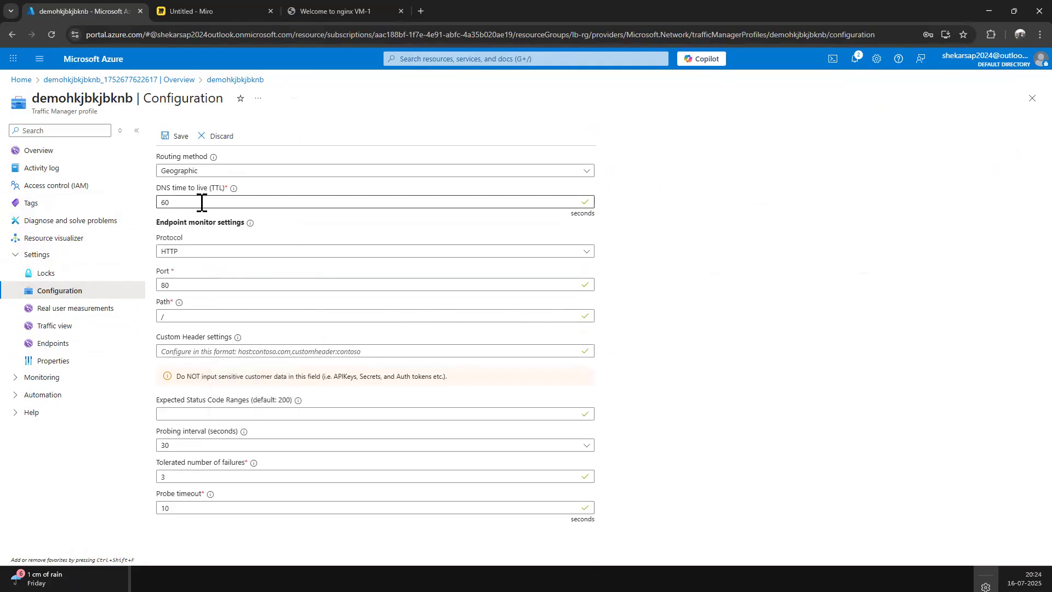
pyautogui.click(212, 351)
pyautogui.click(602, 386)
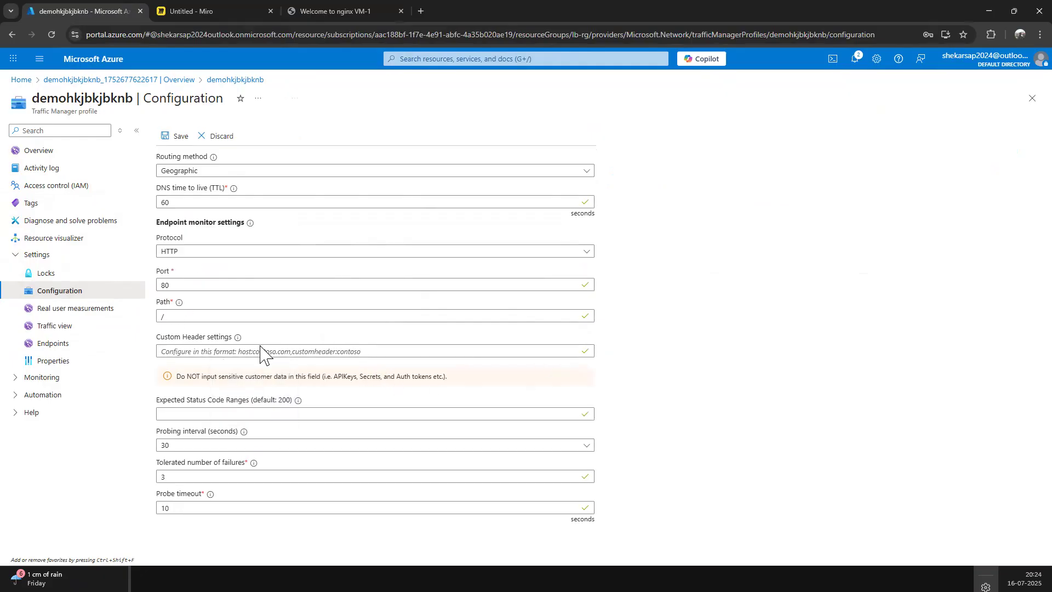
pyautogui.click(177, 143)
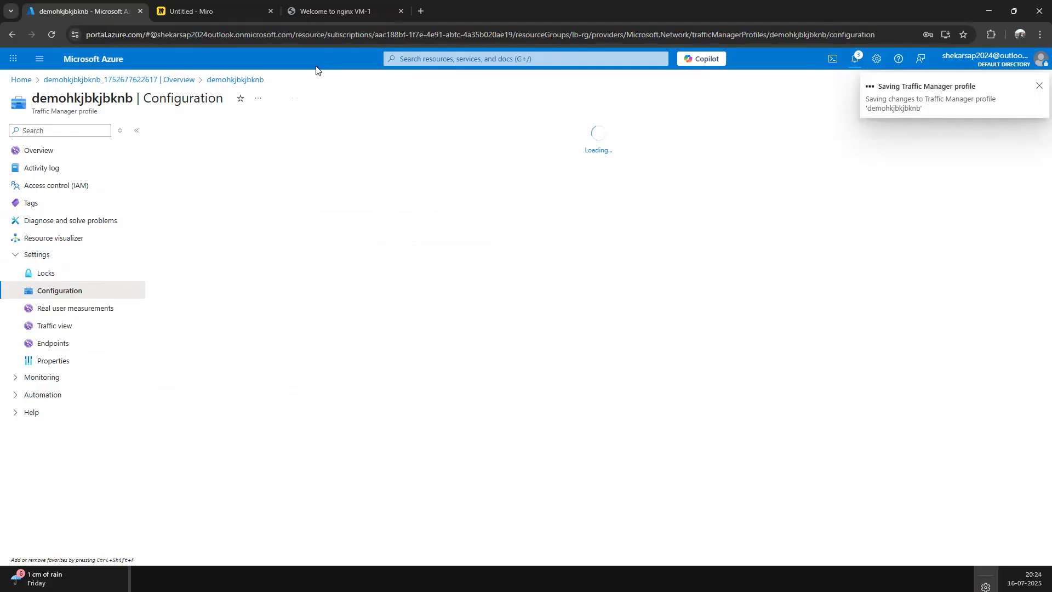
pyautogui.click(60, 344)
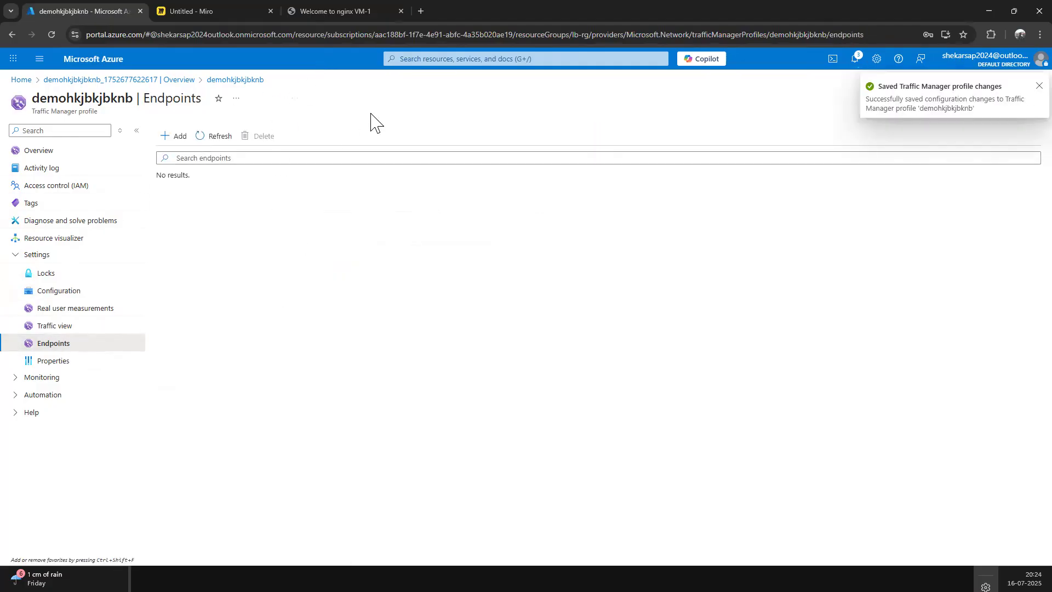
pyautogui.click(173, 136)
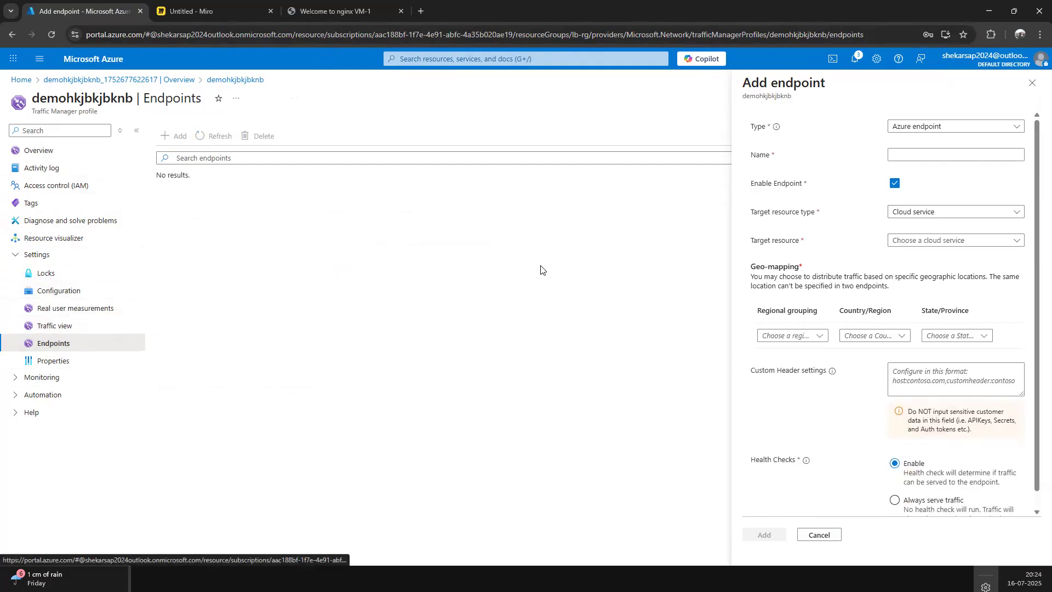
# Step: Keep the endpoint type as Azure endpoint and name the endpoint 'endpoint'
pyautogui.click(926, 128)
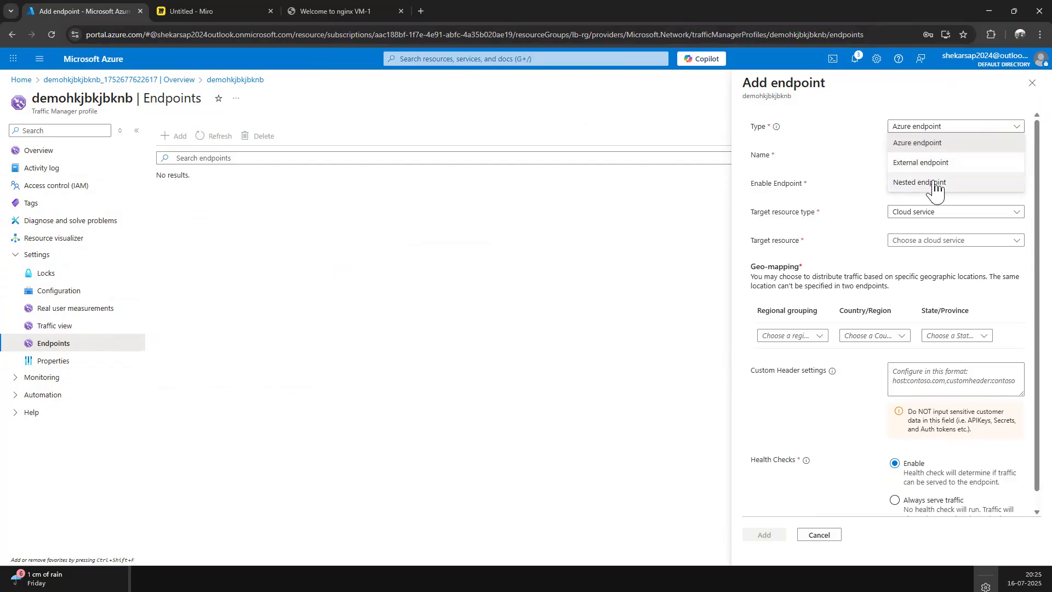
pyautogui.click(935, 143)
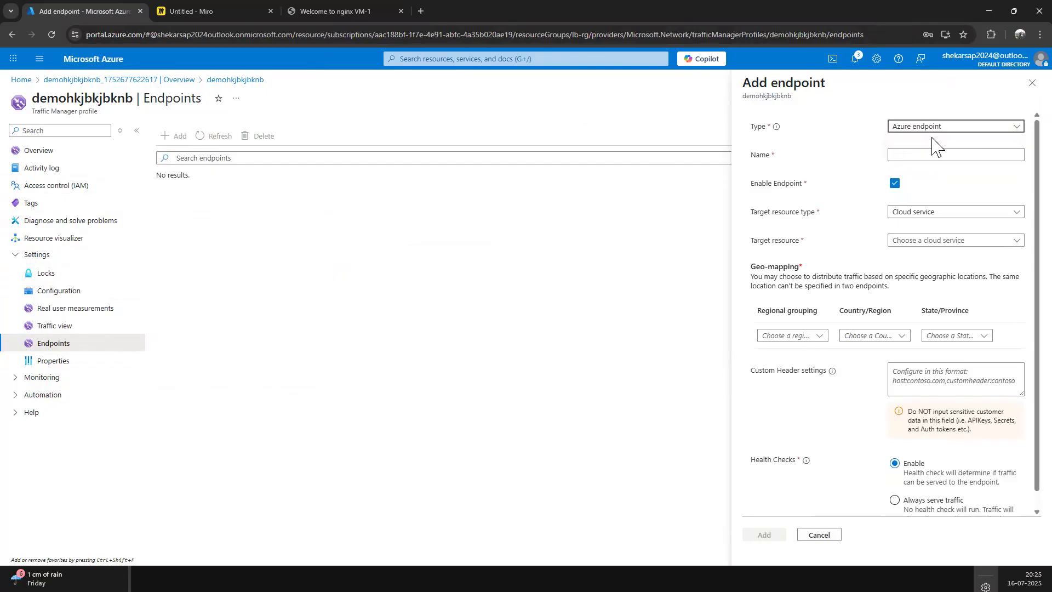
pyautogui.click(914, 155)
pyautogui.write('endpoint')
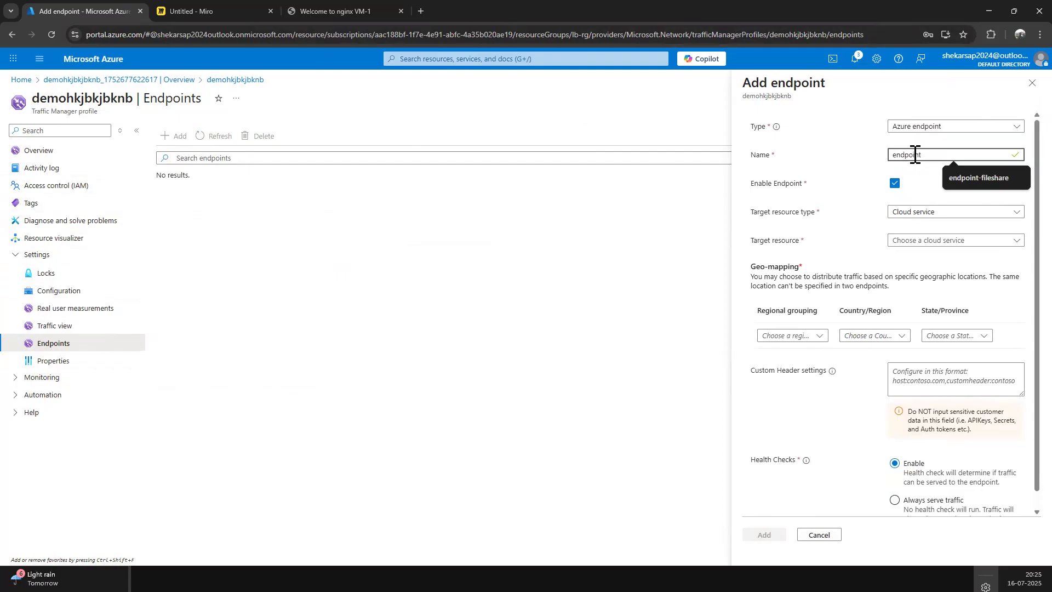
pyautogui.click(791, 336)
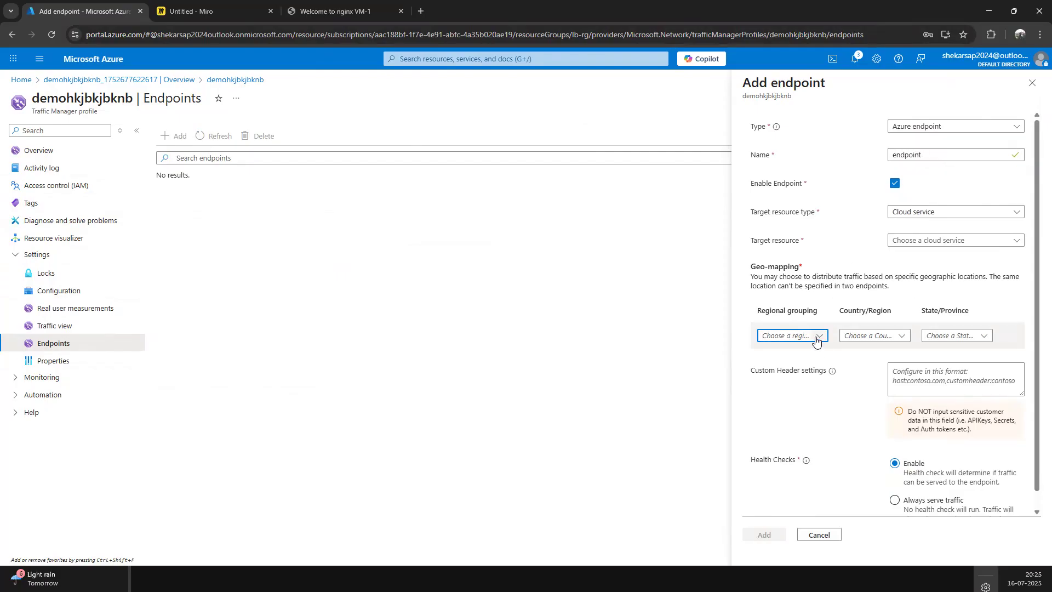
# Step: Set the first geo-mapping row to regional grouping Asia with country India
pyautogui.click(815, 340)
pyautogui.click(788, 354)
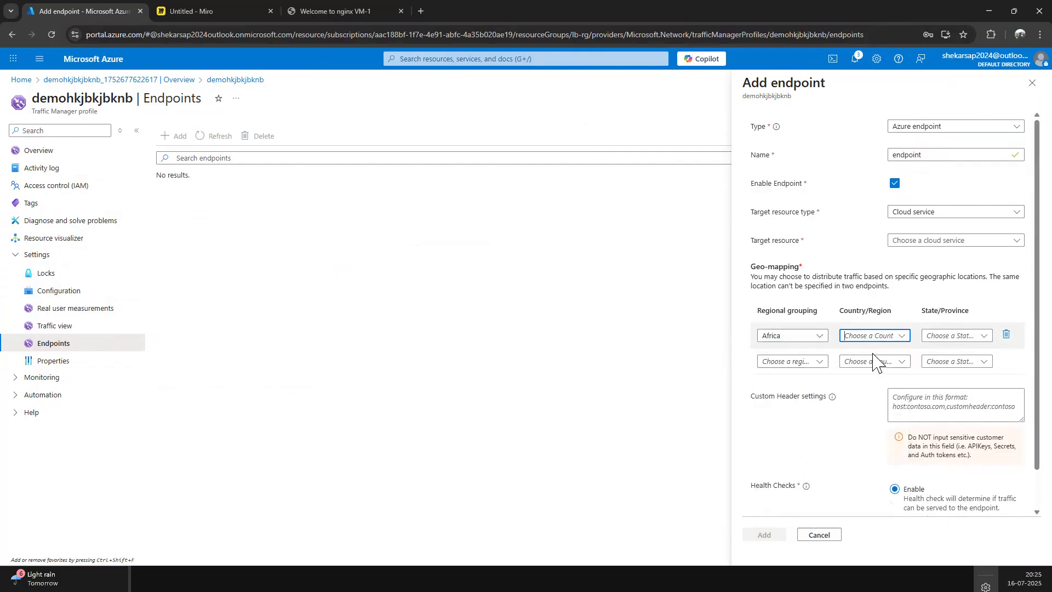
pyautogui.click(819, 335)
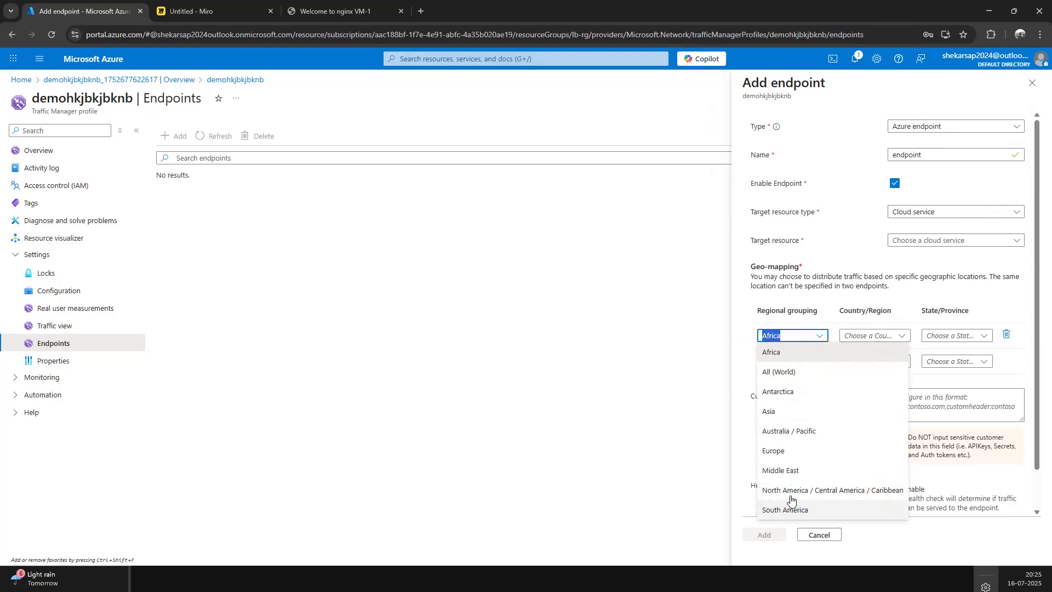
pyautogui.click(901, 336)
pyautogui.click(822, 340)
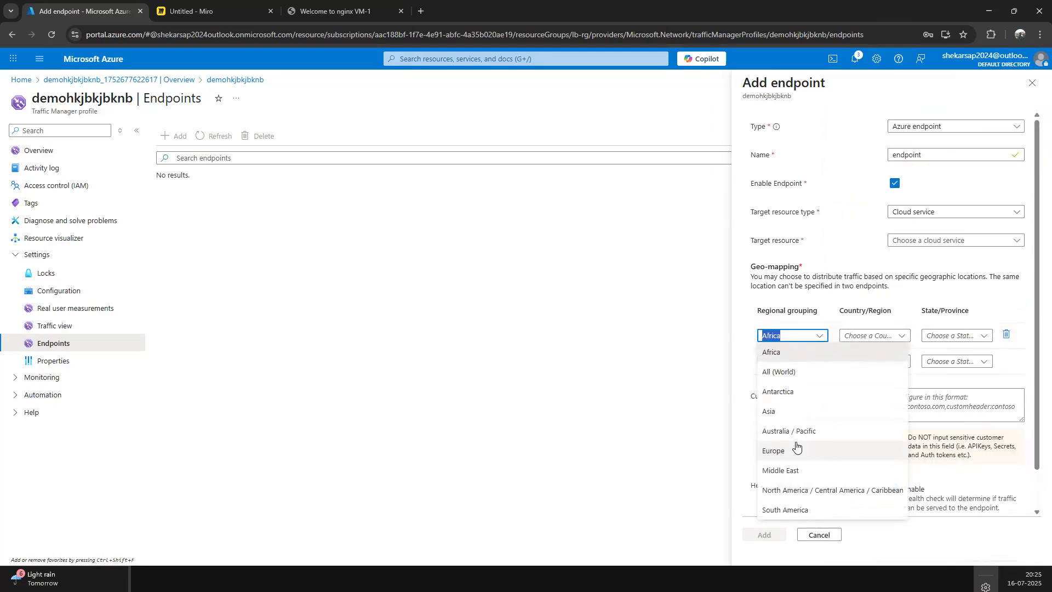
pyautogui.click(795, 413)
pyautogui.click(901, 336)
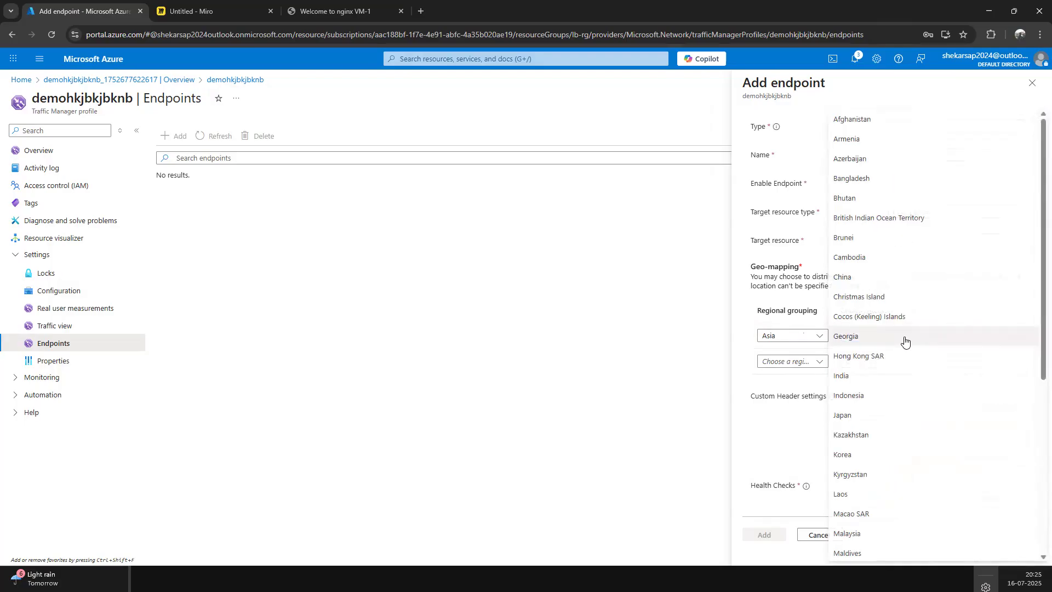
pyautogui.click(869, 377)
pyautogui.click(927, 338)
pyautogui.click(984, 308)
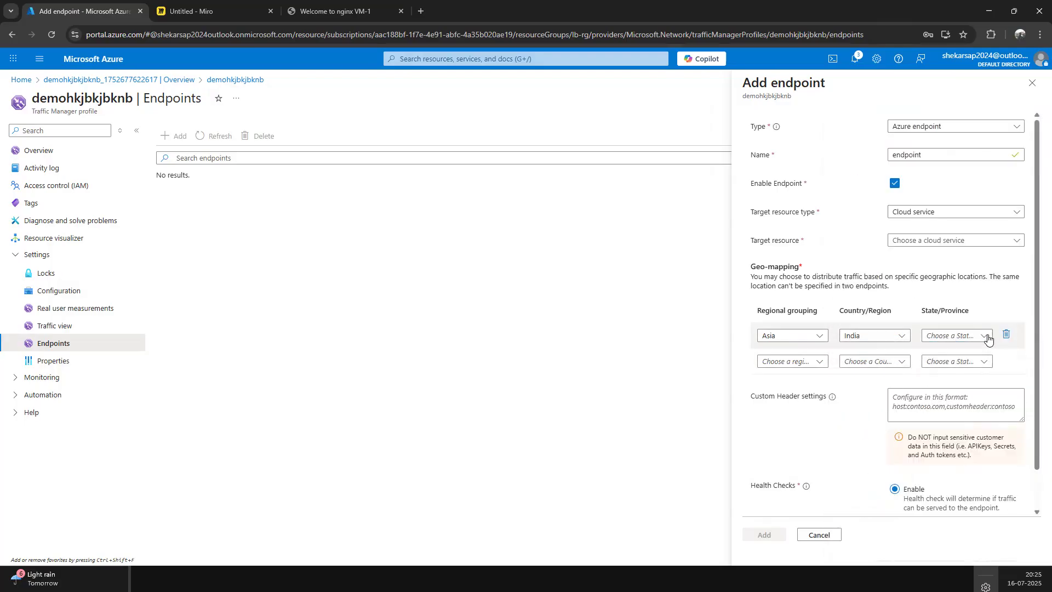
# Step: Set the second geo-mapping row to Europe with United Kingdom, then check the target resources
pyautogui.click(817, 362)
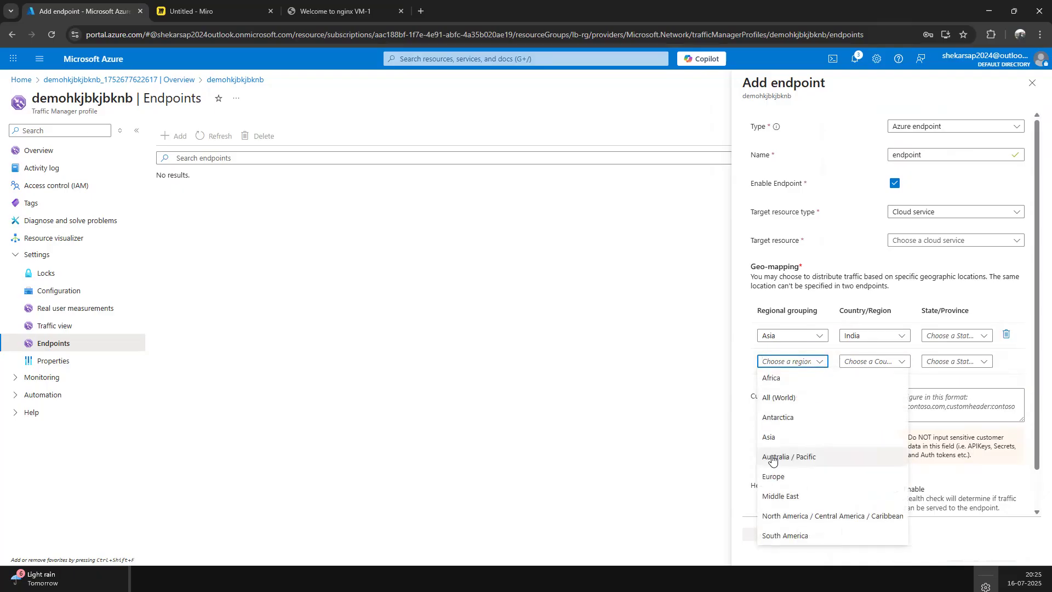
pyautogui.click(781, 474)
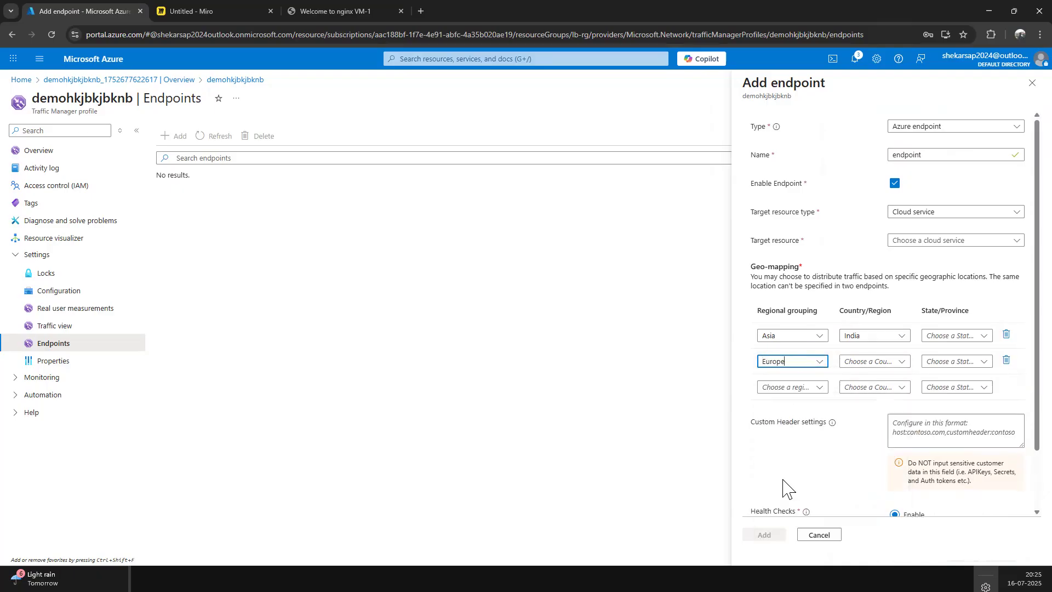
pyautogui.click(901, 362)
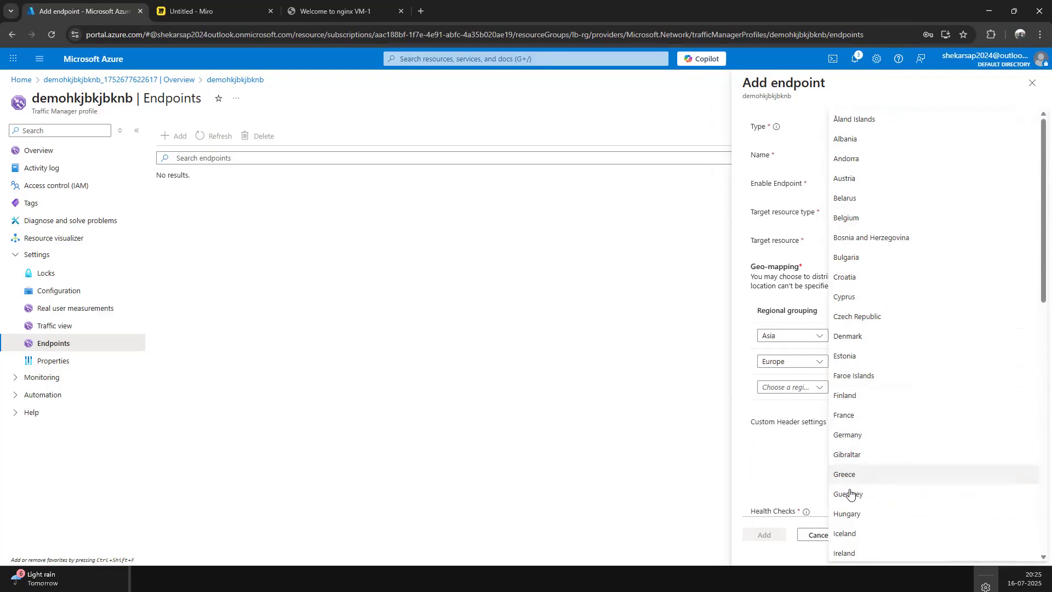
pyautogui.scroll(-6, 850, 537)
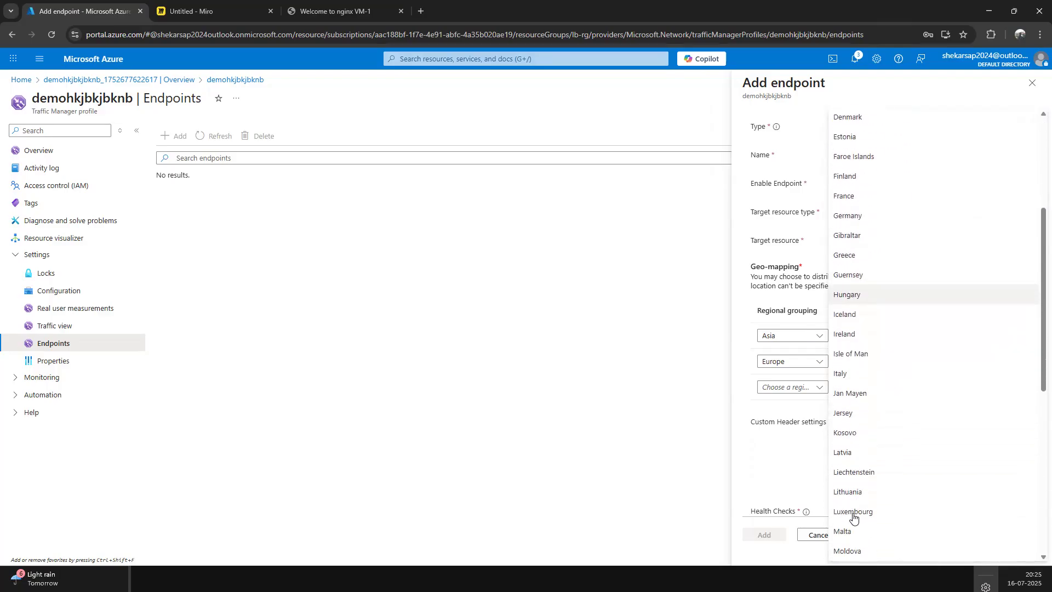
pyautogui.scroll(-5, 853, 517)
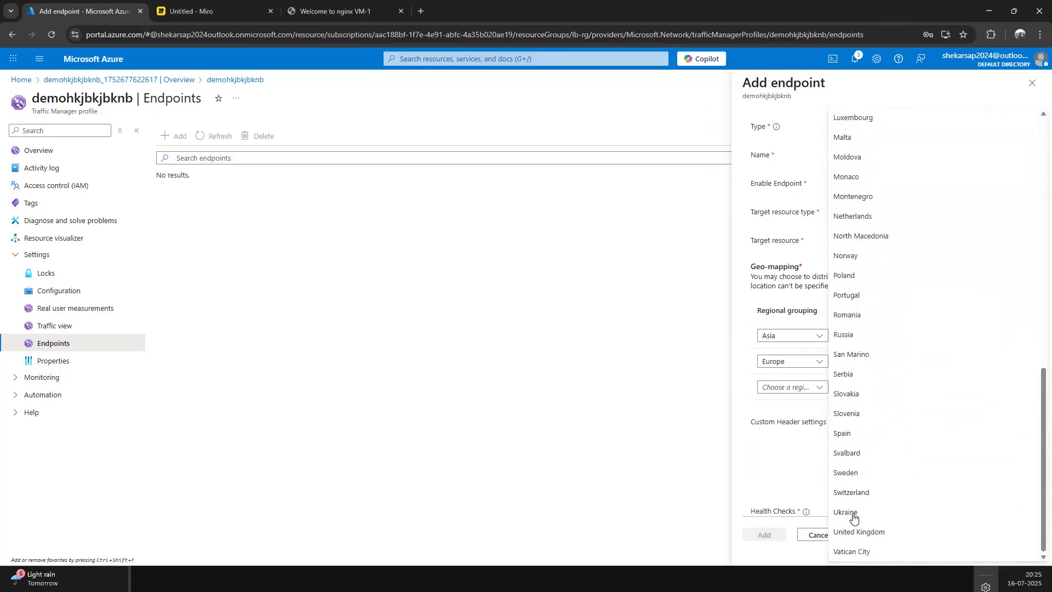
pyautogui.click(853, 531)
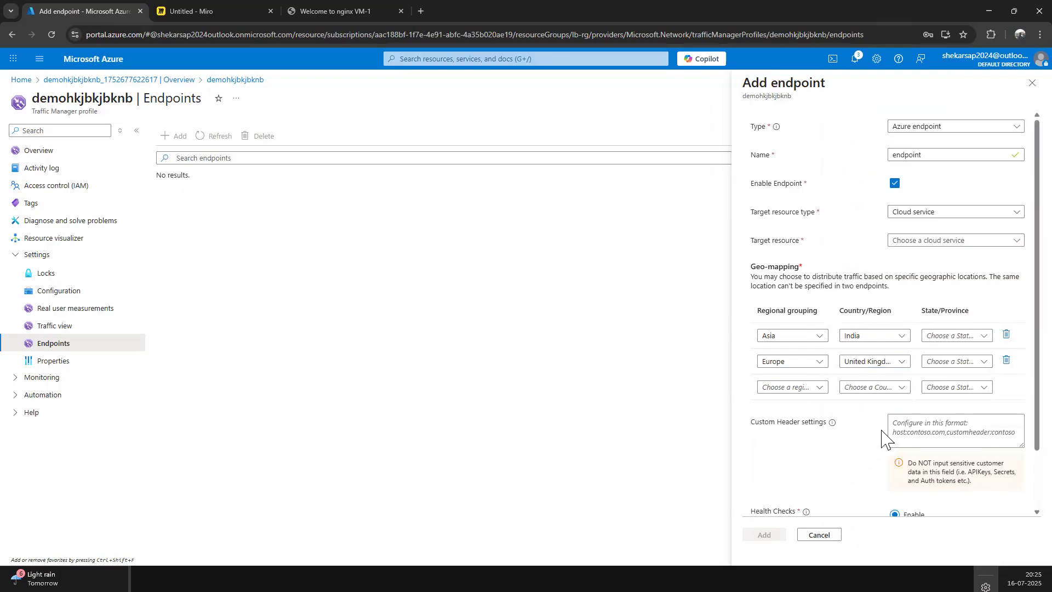
pyautogui.scroll(-1, 858, 447)
pyautogui.scroll(-1, 859, 451)
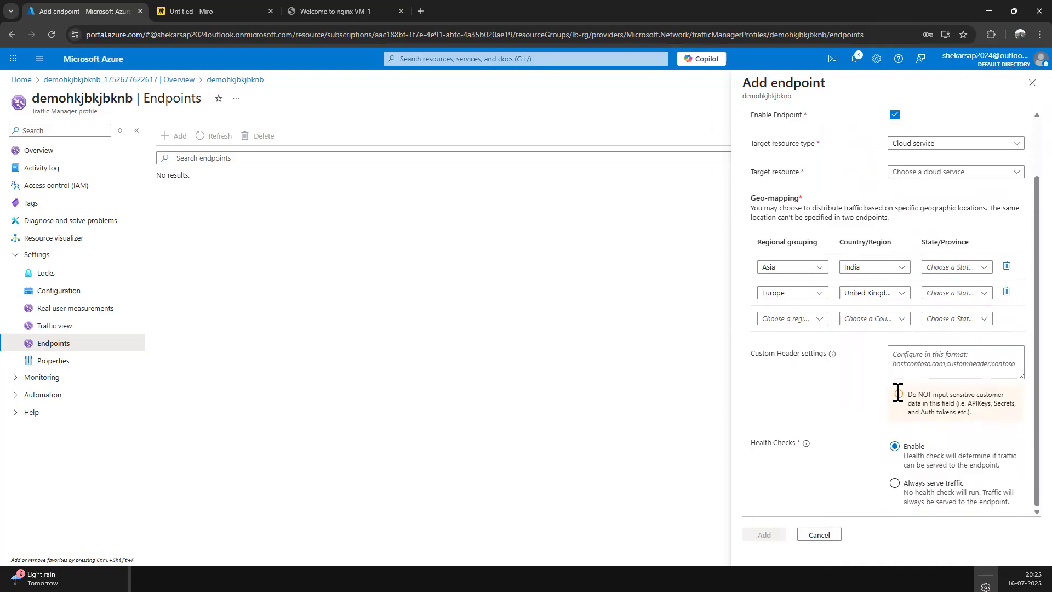
pyautogui.scroll(2, 927, 365)
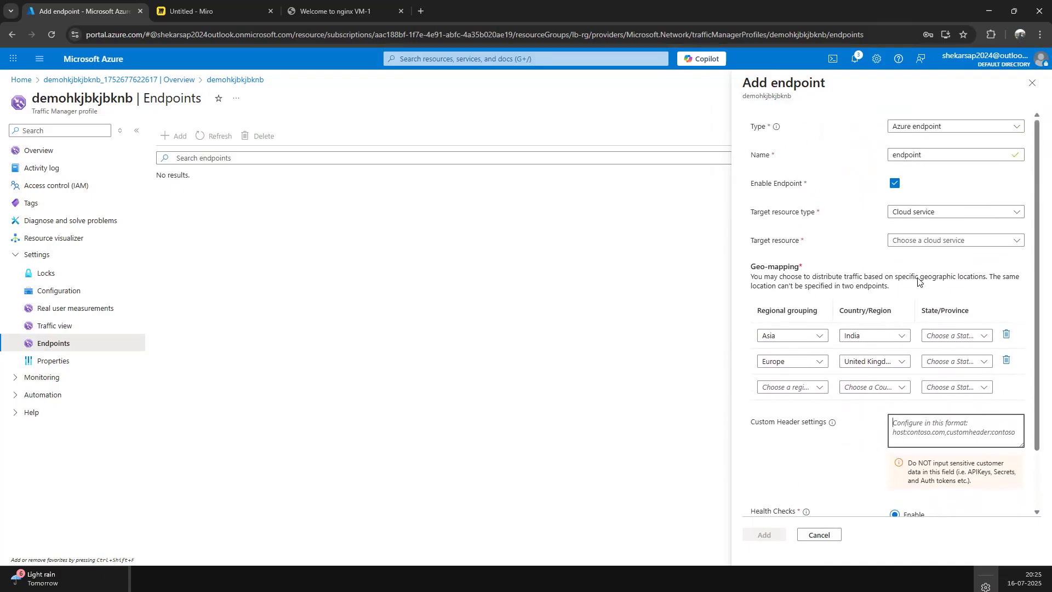
pyautogui.click(899, 241)
pyautogui.click(840, 234)
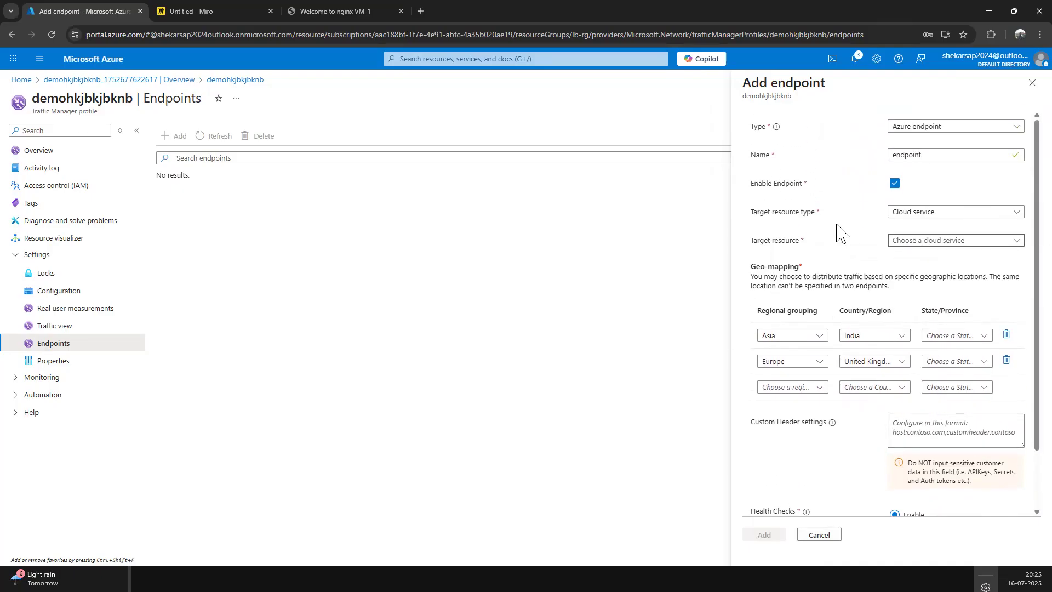
# Step: Set target resource type to Public IP address, browse its list, then cancel the endpoint form
pyautogui.click(926, 213)
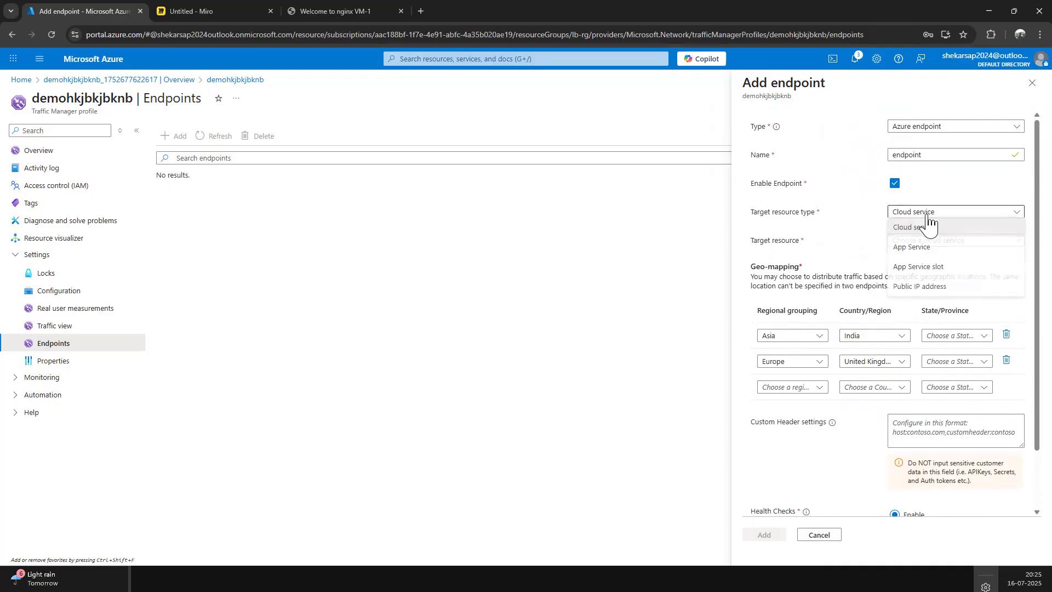
pyautogui.click(920, 289)
pyautogui.click(918, 241)
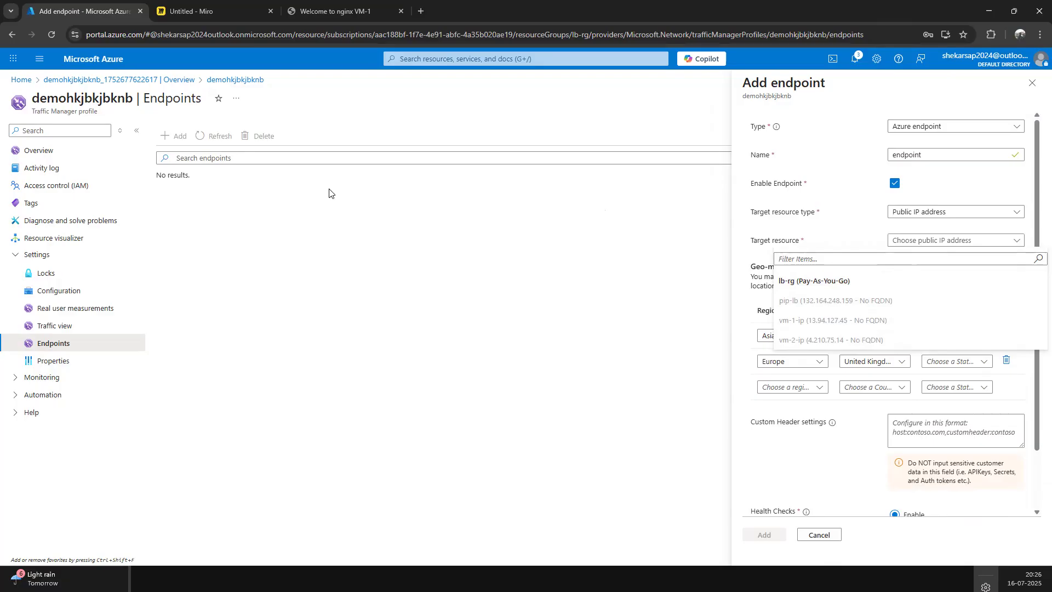
pyautogui.moveTo(32, 111); pyautogui.dragTo(97, 114)
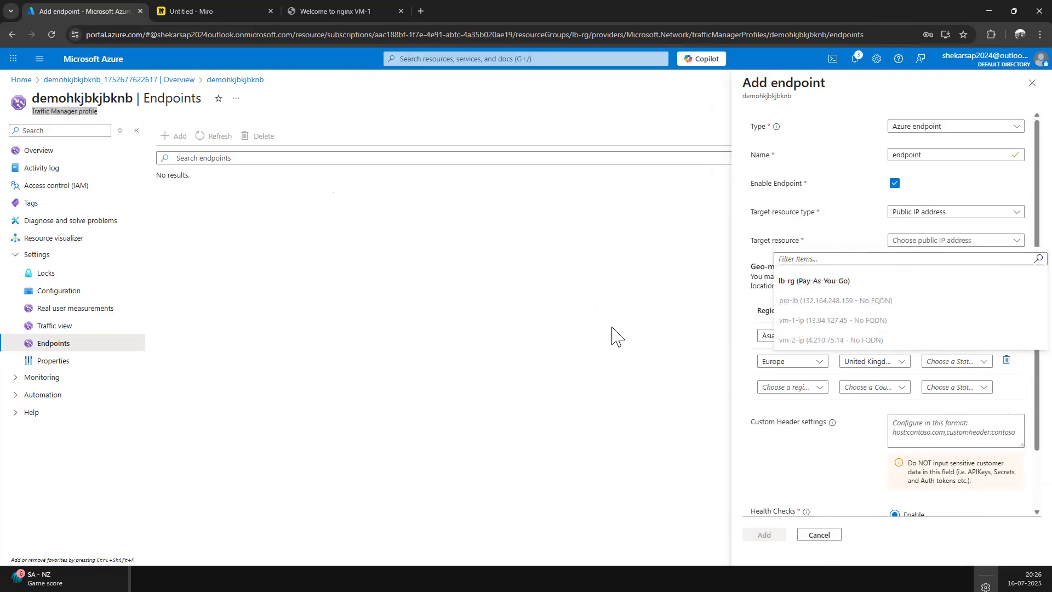
pyautogui.click(844, 201)
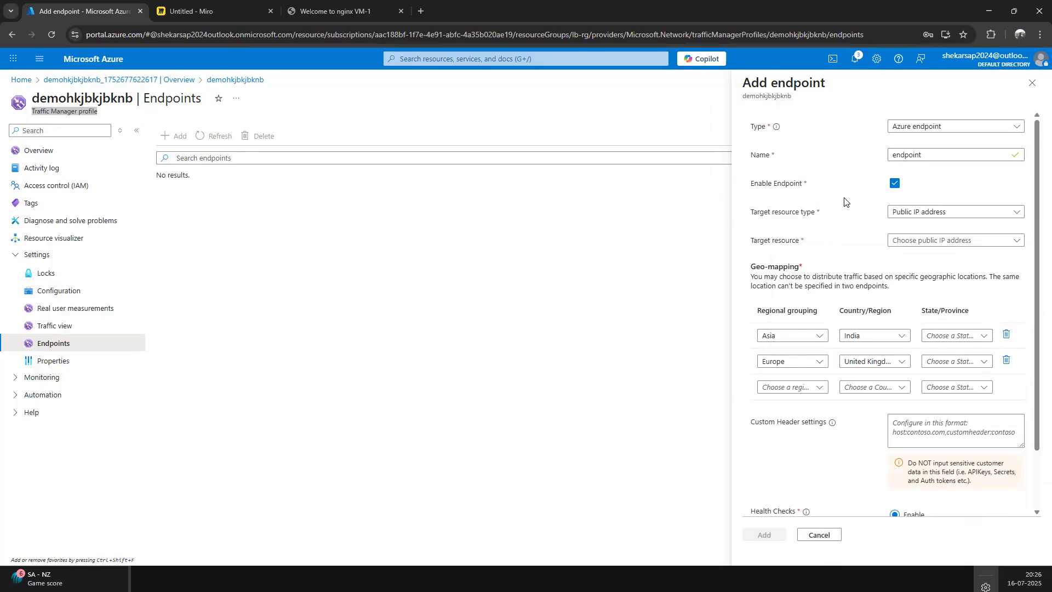
pyautogui.click(925, 244)
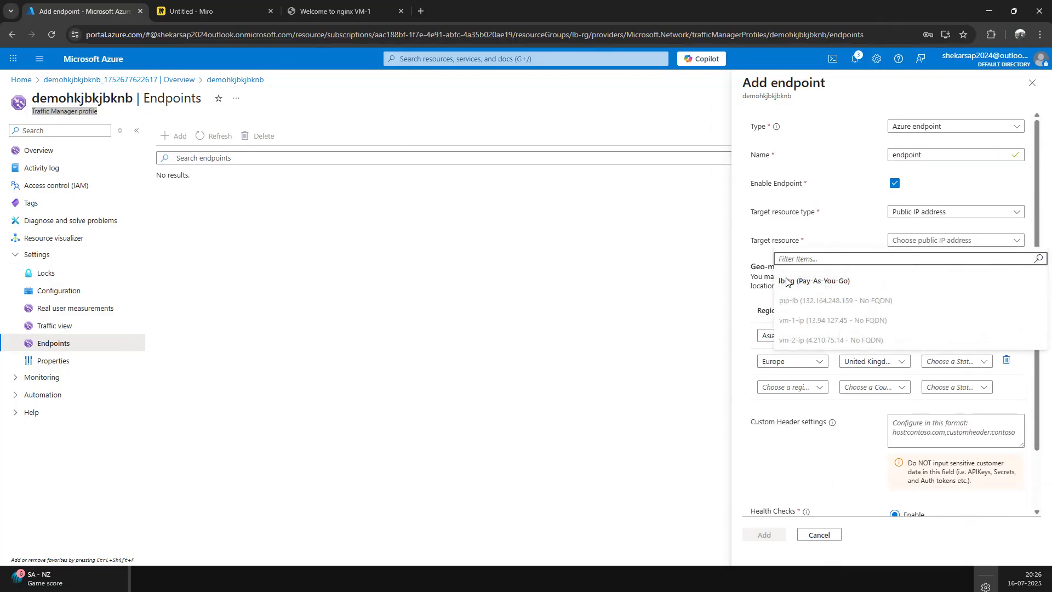
pyautogui.click(819, 535)
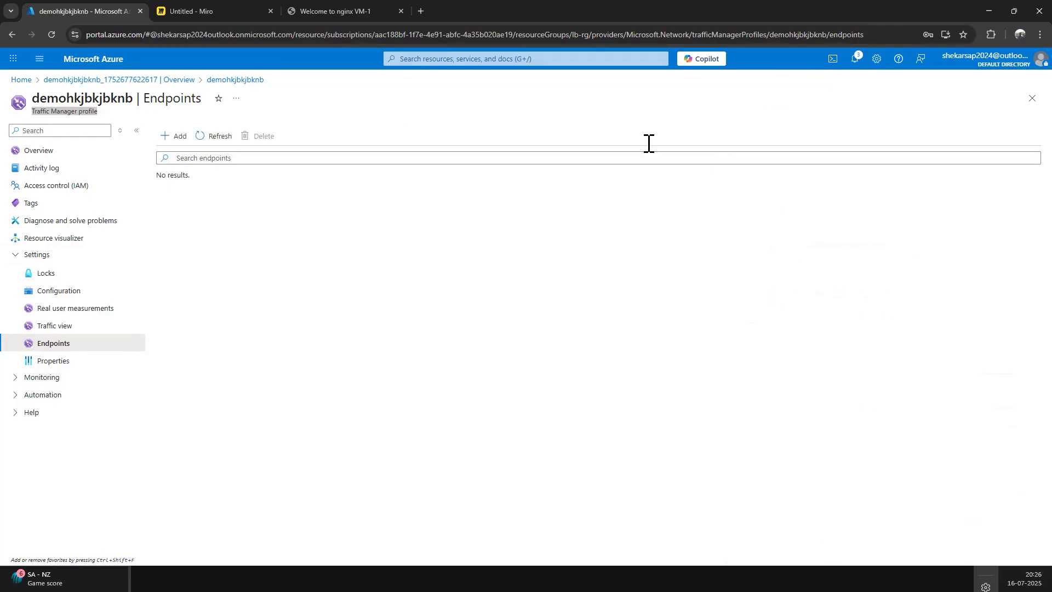
pyautogui.click(347, 112)
pyautogui.moveTo(31, 112); pyautogui.dragTo(105, 115)
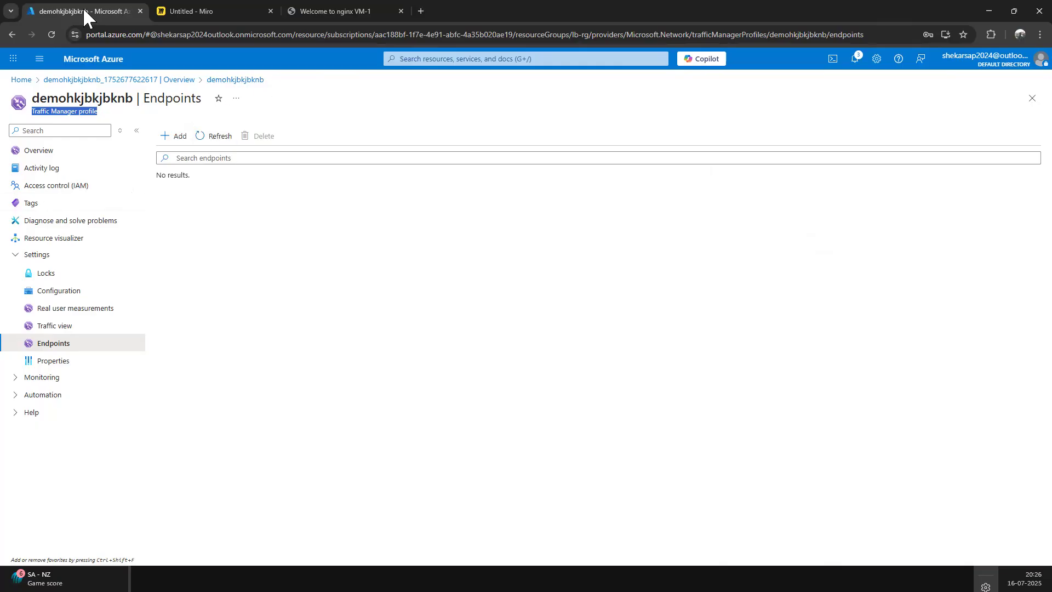
# Step: In Miro, handwrite 'App G/W' and 'ToM' in green inside a drawn box
pyautogui.click(196, 12)
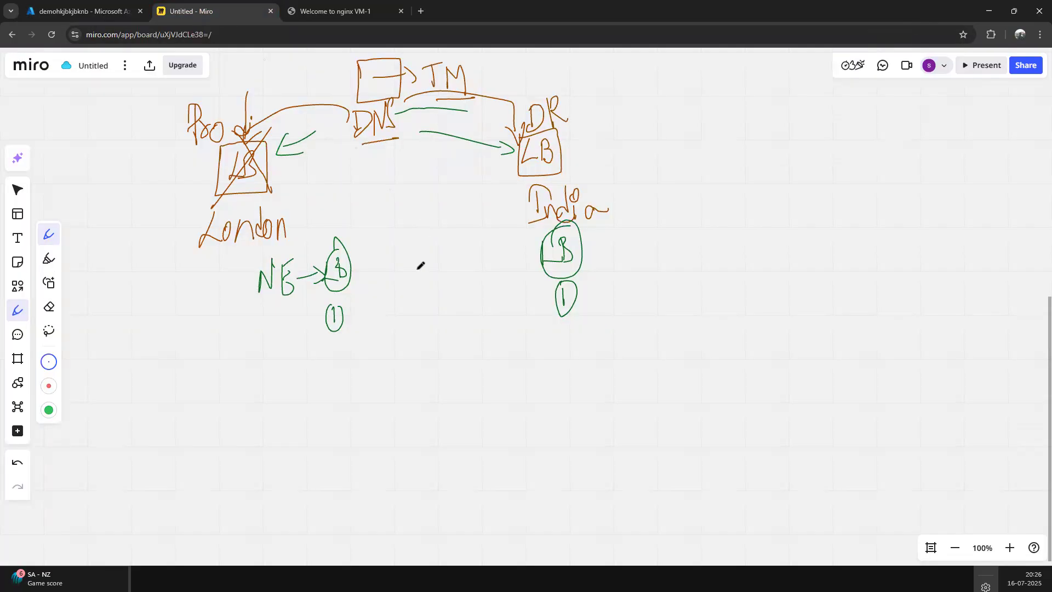
pyautogui.moveTo(408, 312)
pyautogui.mouseDown()
pyautogui.moveTo(410, 274)
pyautogui.moveTo(422, 310)
pyautogui.moveTo(437, 291)
pyautogui.mouseUp()
pyautogui.moveTo(437, 309)
pyautogui.mouseDown()
pyautogui.moveTo(444, 289)
pyautogui.moveTo(477, 289)
pyautogui.moveTo(493, 323)
pyautogui.mouseUp()
pyautogui.moveTo(500, 279); pyautogui.dragTo(515, 265)
pyautogui.moveTo(408, 349)
pyautogui.mouseDown()
pyautogui.moveTo(411, 375)
pyautogui.moveTo(436, 337)
pyautogui.moveTo(429, 364)
pyautogui.moveTo(455, 338)
pyautogui.moveTo(455, 368)
pyautogui.mouseUp()
pyautogui.moveTo(465, 246)
pyautogui.mouseDown()
pyautogui.moveTo(425, 241)
pyautogui.moveTo(378, 321)
pyautogui.moveTo(408, 393)
pyautogui.moveTo(537, 328)
pyautogui.moveTo(534, 235)
pyautogui.moveTo(433, 245)
pyautogui.mouseUp()
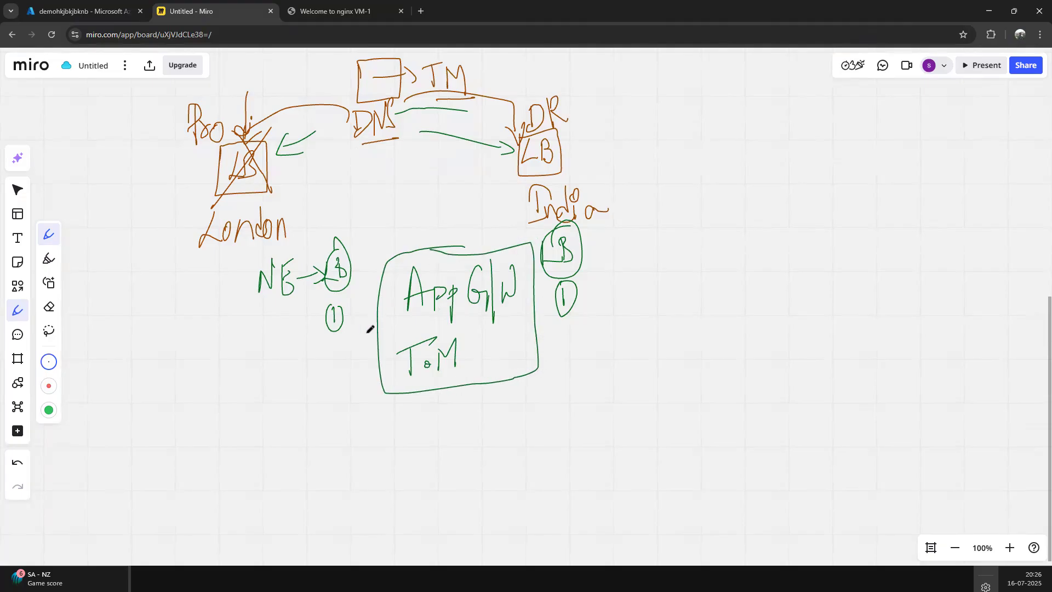
# Step: Draw green arrows into App G/W and ToM, plus a vertical line left of the box
pyautogui.moveTo(358, 311)
pyautogui.mouseDown()
pyautogui.moveTo(398, 297)
pyautogui.moveTo(387, 315)
pyautogui.mouseUp()
pyautogui.moveTo(361, 372)
pyautogui.mouseDown()
pyautogui.moveTo(410, 366)
pyautogui.moveTo(381, 386)
pyautogui.mouseUp()
pyautogui.moveTo(367, 251)
pyautogui.mouseDown()
pyautogui.moveTo(357, 389)
pyautogui.moveTo(465, 379)
pyautogui.mouseUp()
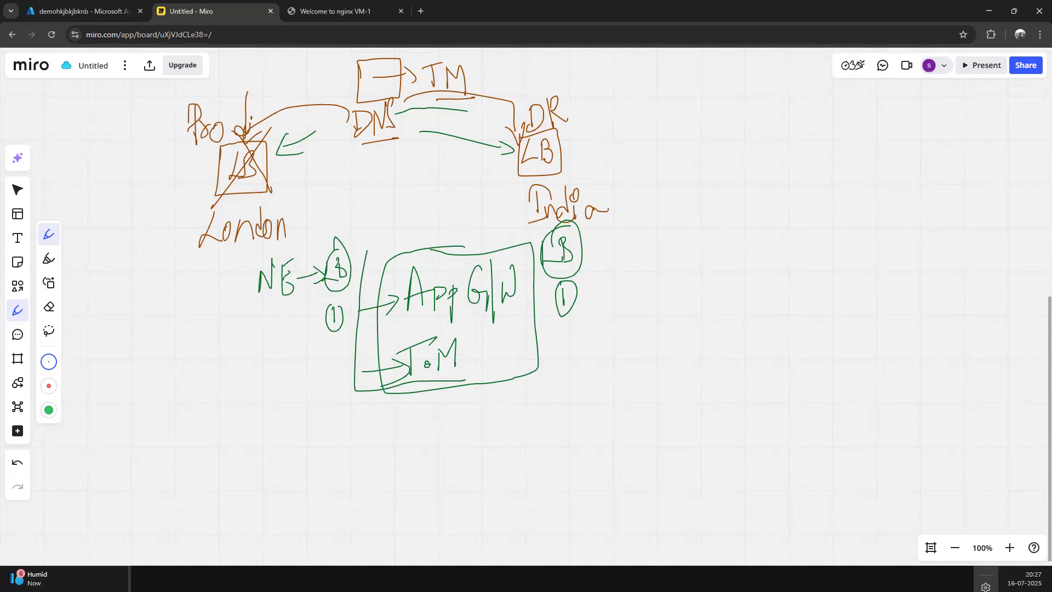